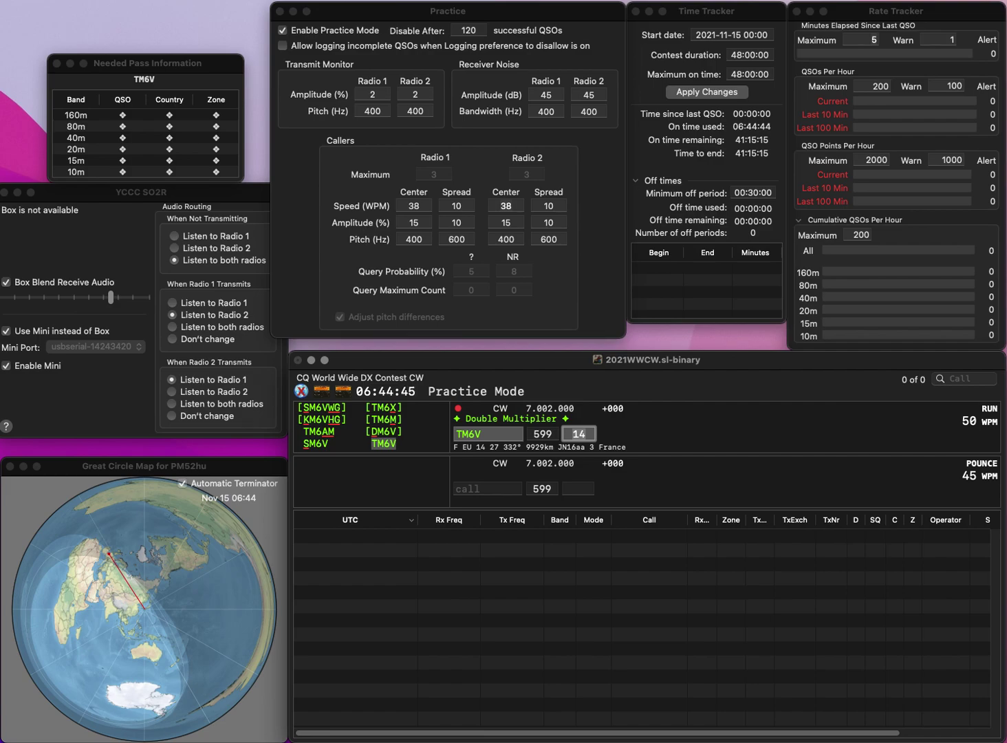
# Log the pending TM6V contact, and enter and log the next run contact with DR7Q, report 599, zone 14.
pyautogui.press('Return')
pyautogui.write('DL6Q')
pyautogui.click(468, 434)
pyautogui.press('BackSpace')
pyautogui.write('R6Q')
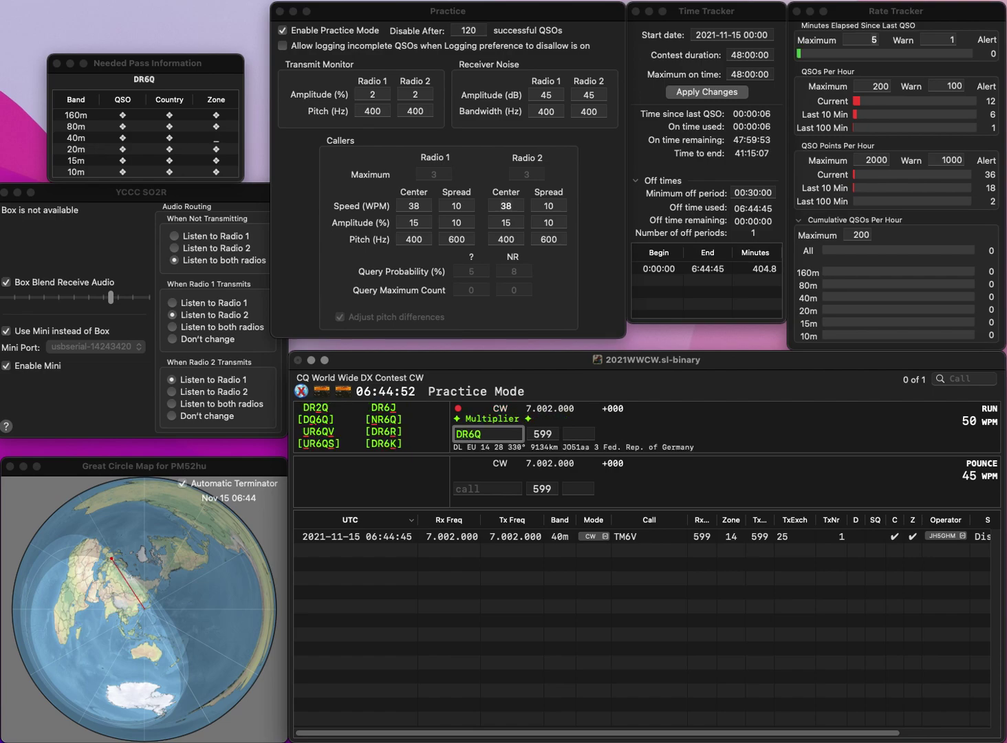
pyautogui.press('Delete')
pyautogui.write('7')
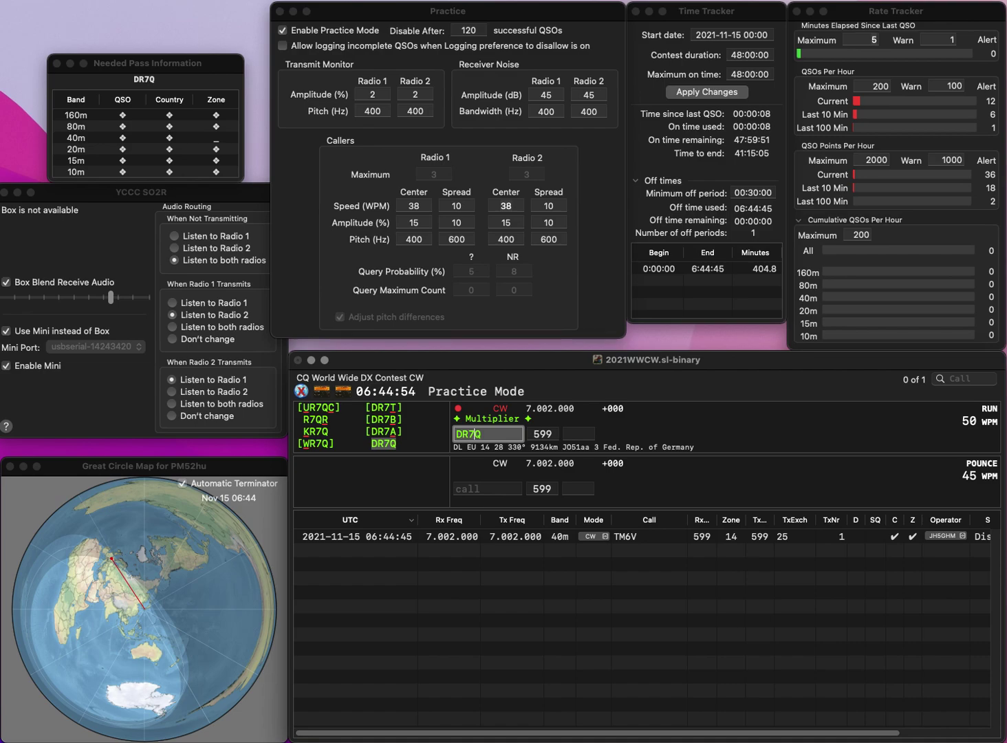
pyautogui.press('Return')
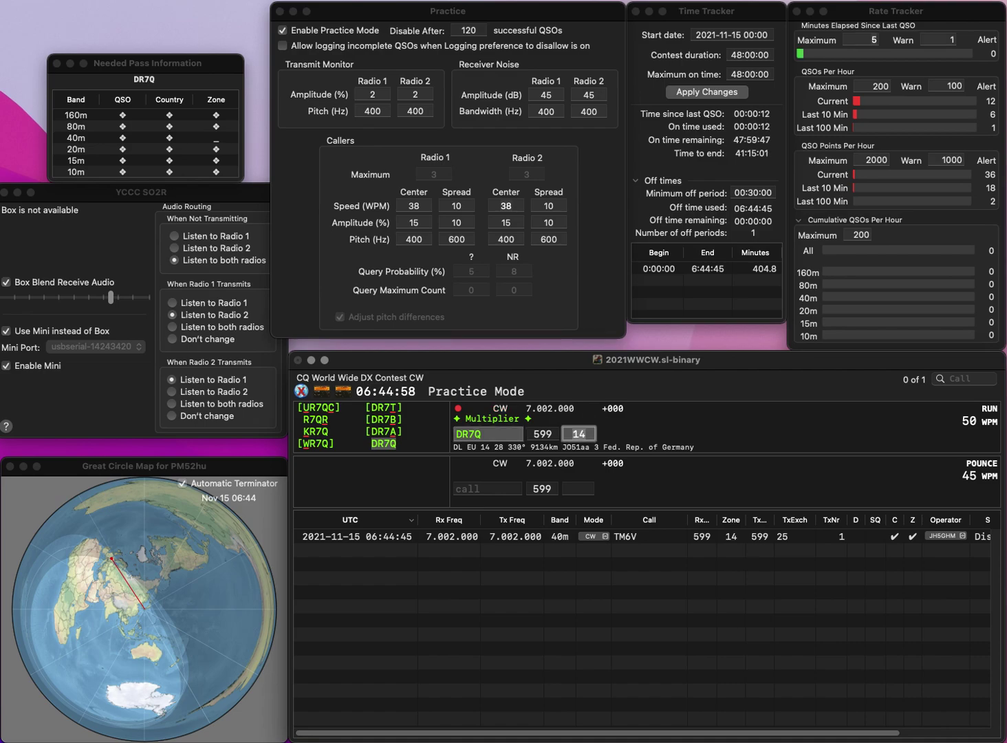
pyautogui.press('Return')
pyautogui.write('DL')
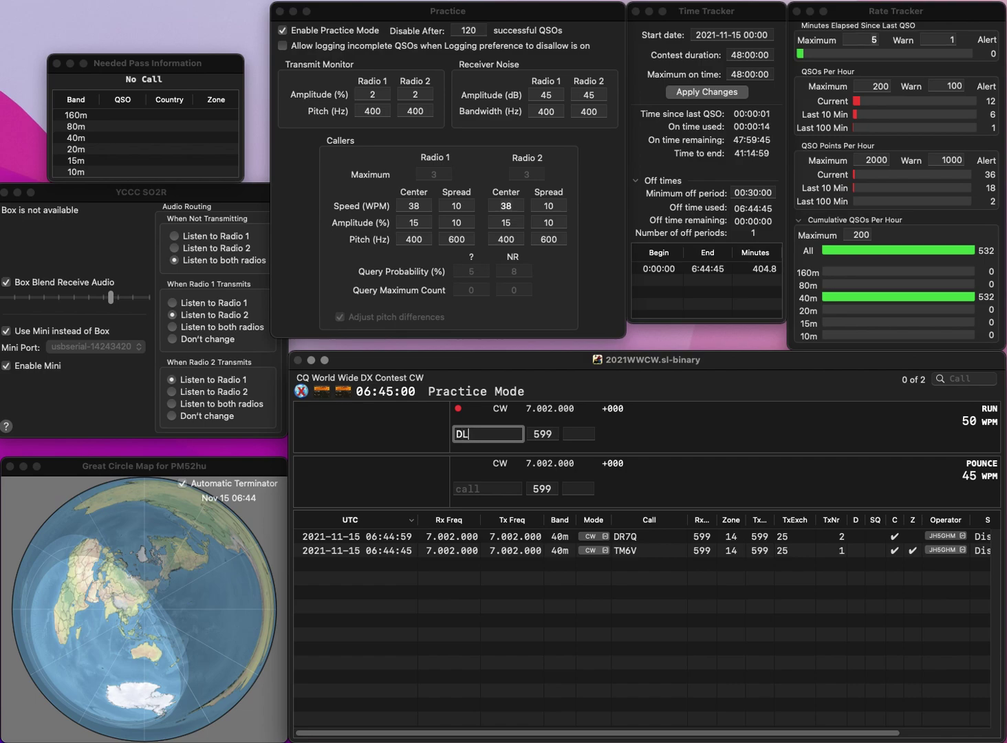
pyautogui.write('7CO')
pyautogui.press('space')
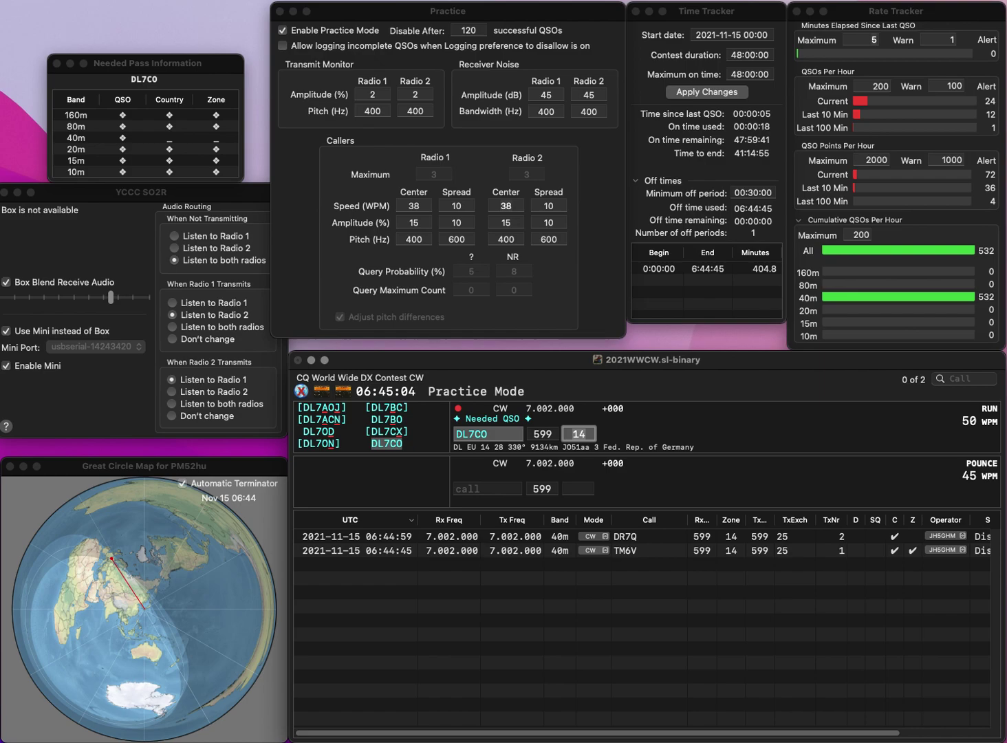
pyautogui.press('Return')
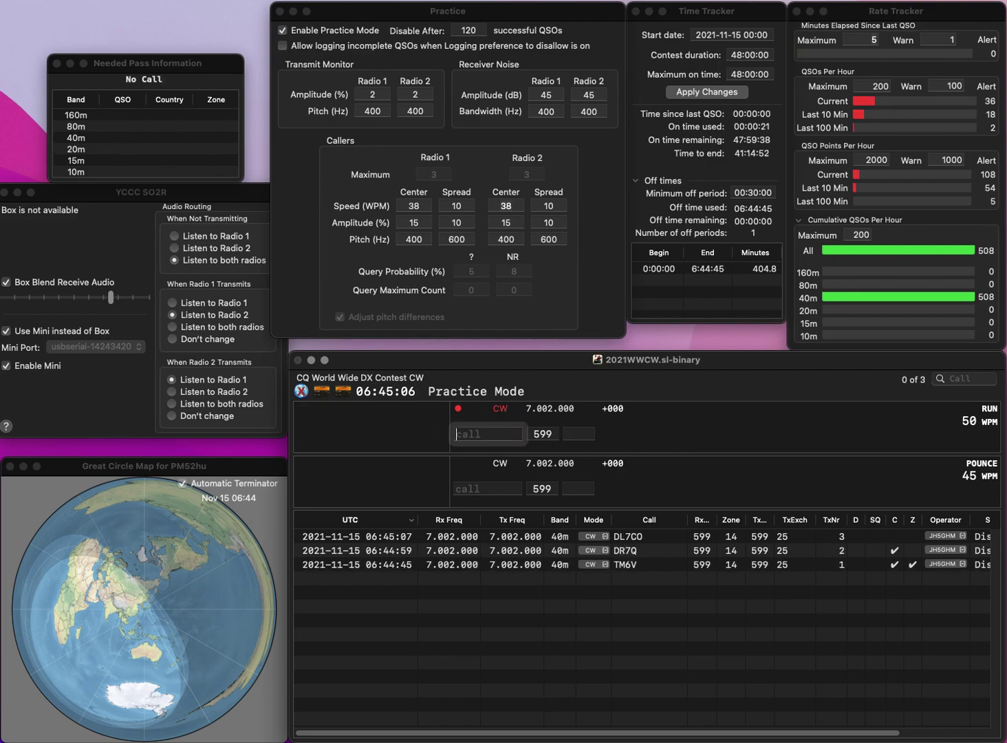
pyautogui.write('JE1')
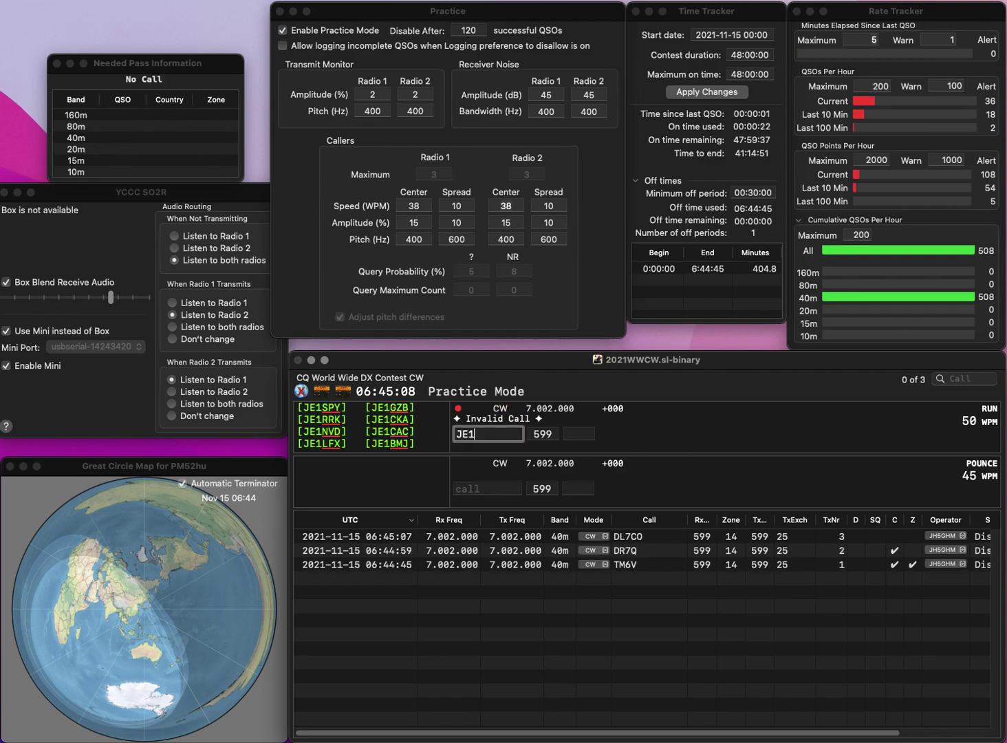
pyautogui.write('IFV')
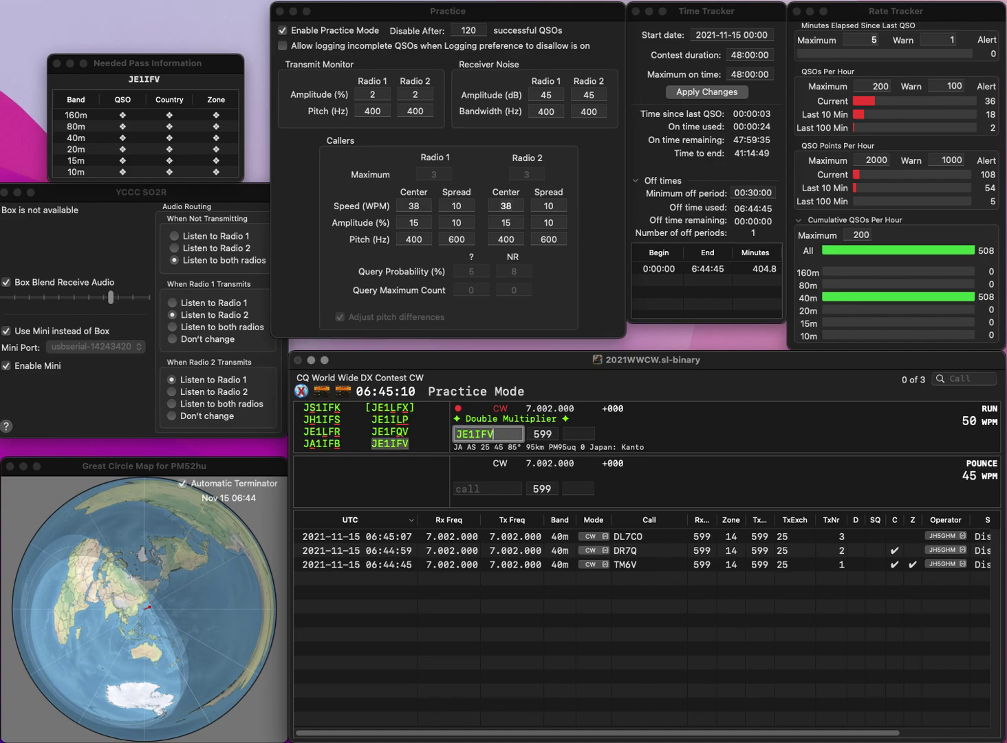
pyautogui.press('space')
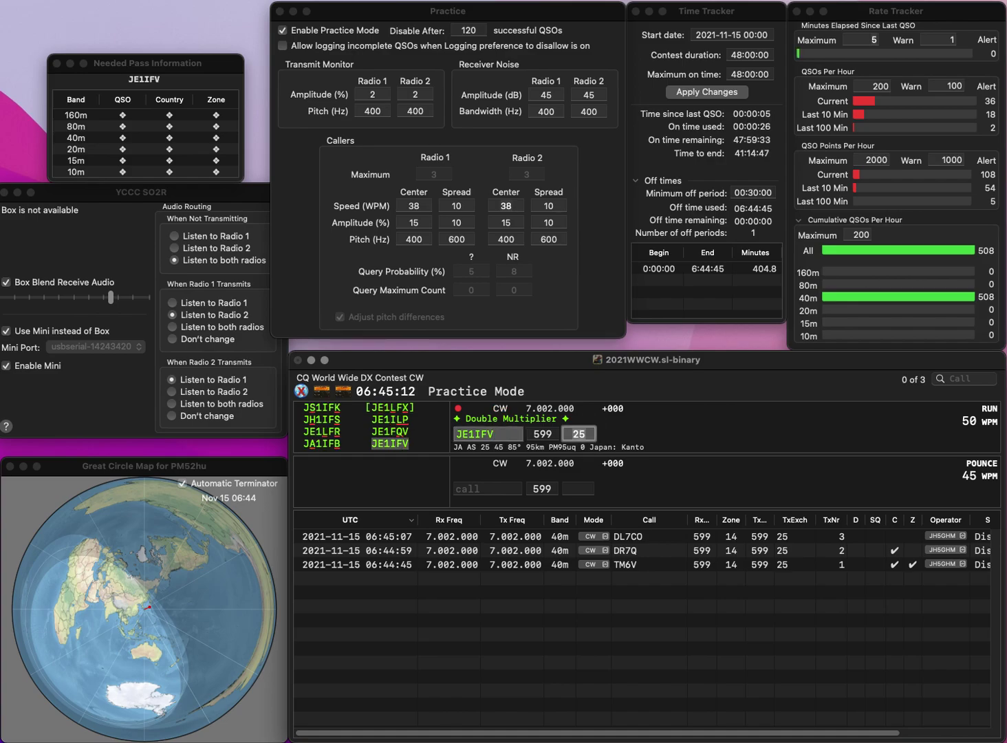
pyautogui.press('Return')
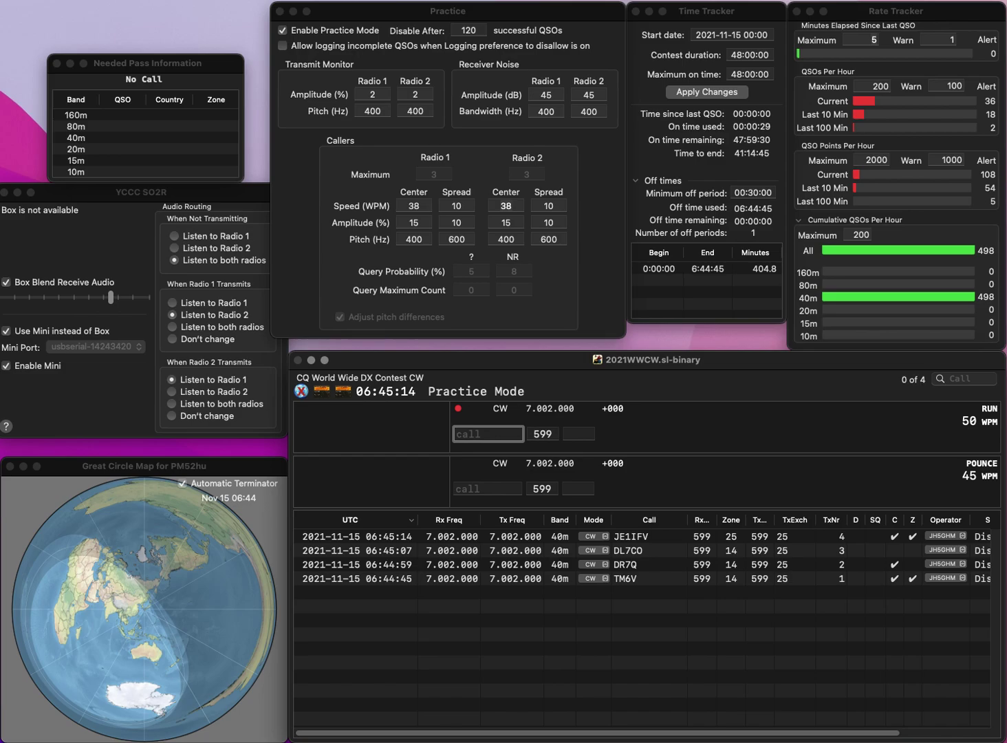
pyautogui.write('K4PSE')
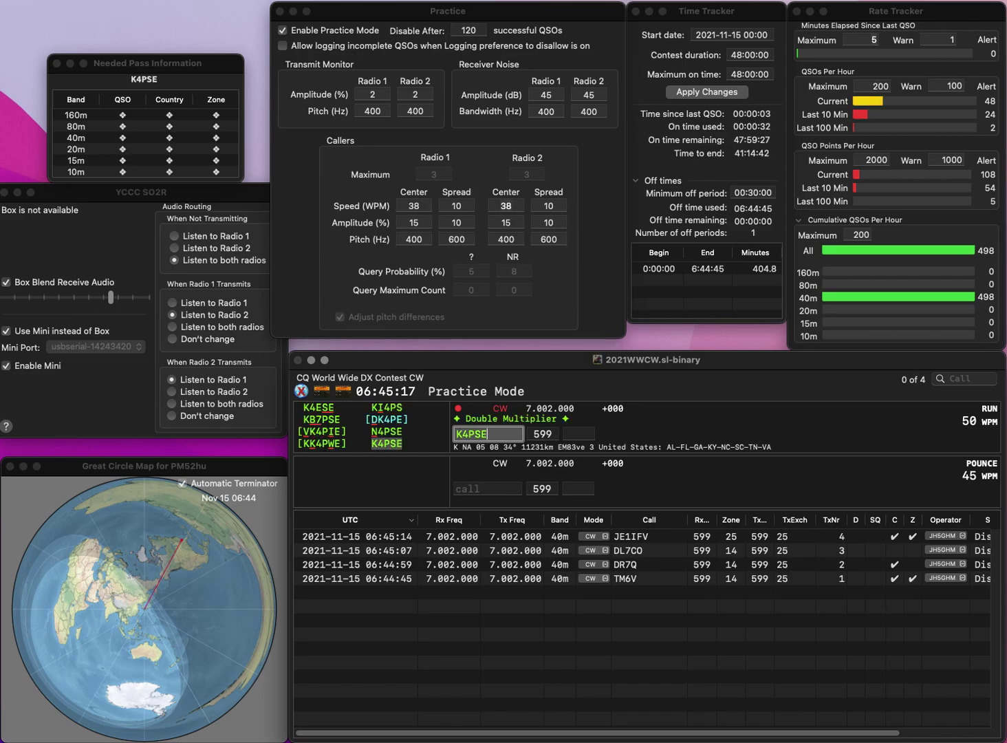
pyautogui.press('space')
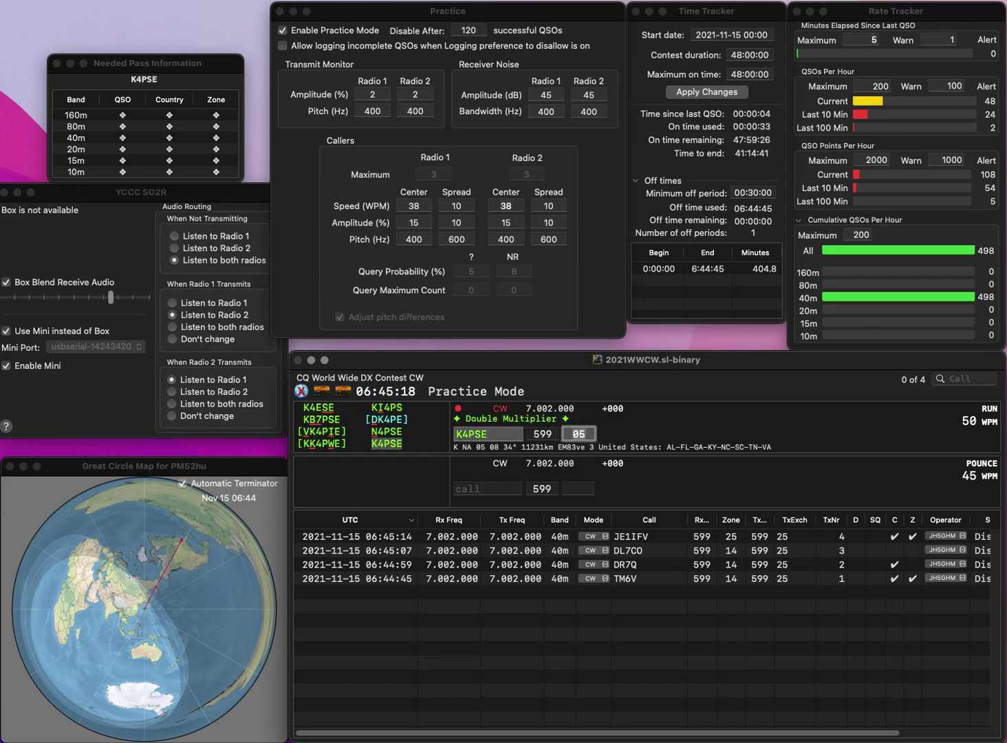
pyautogui.press('Return')
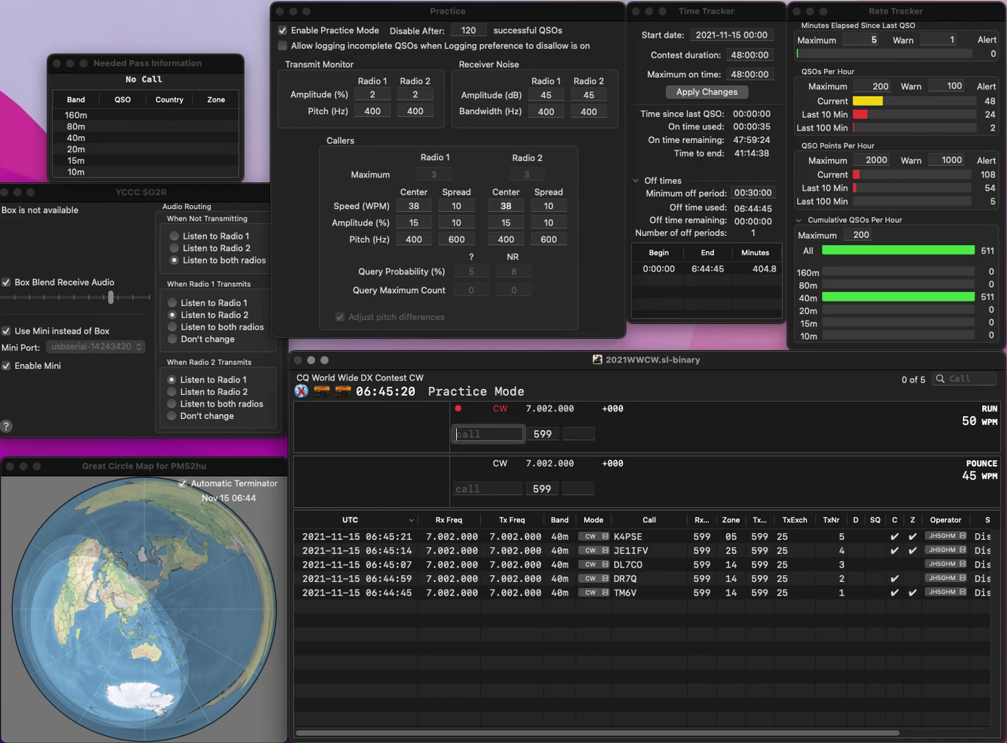
pyautogui.write('KB')
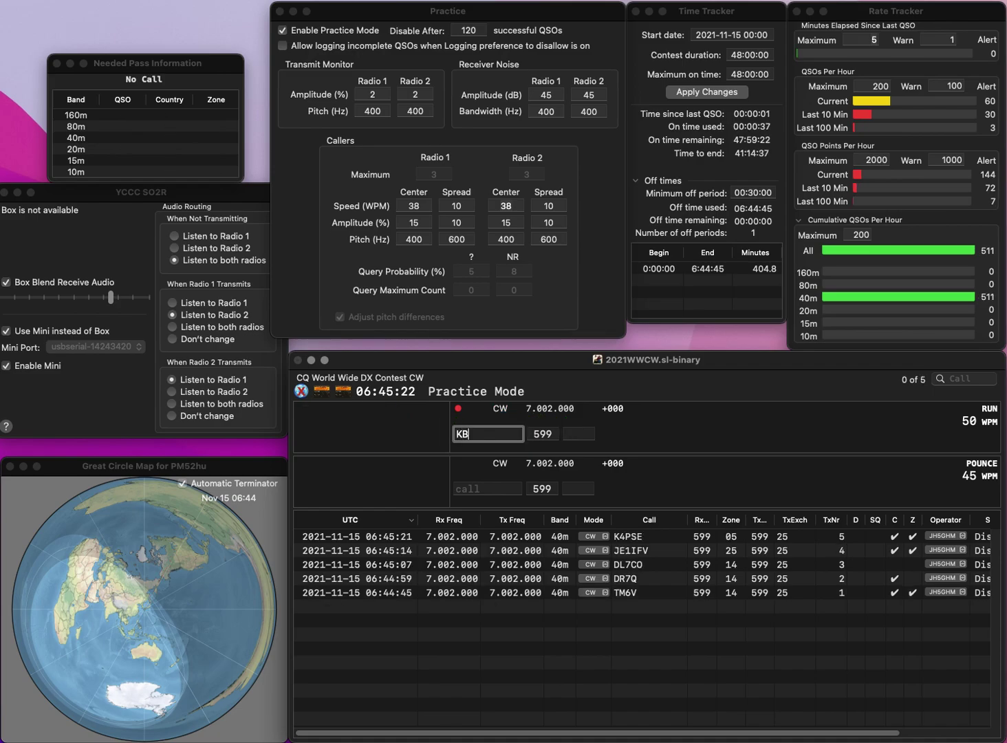
pyautogui.write('9ZUV')
pyautogui.press('space')
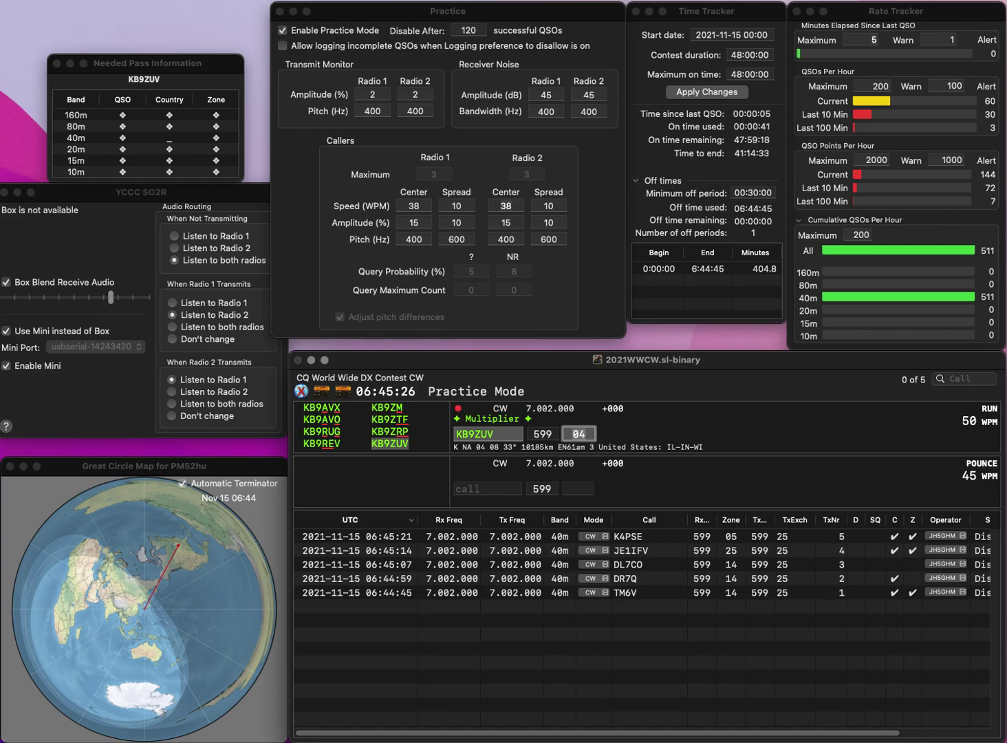
pyautogui.press('Return')
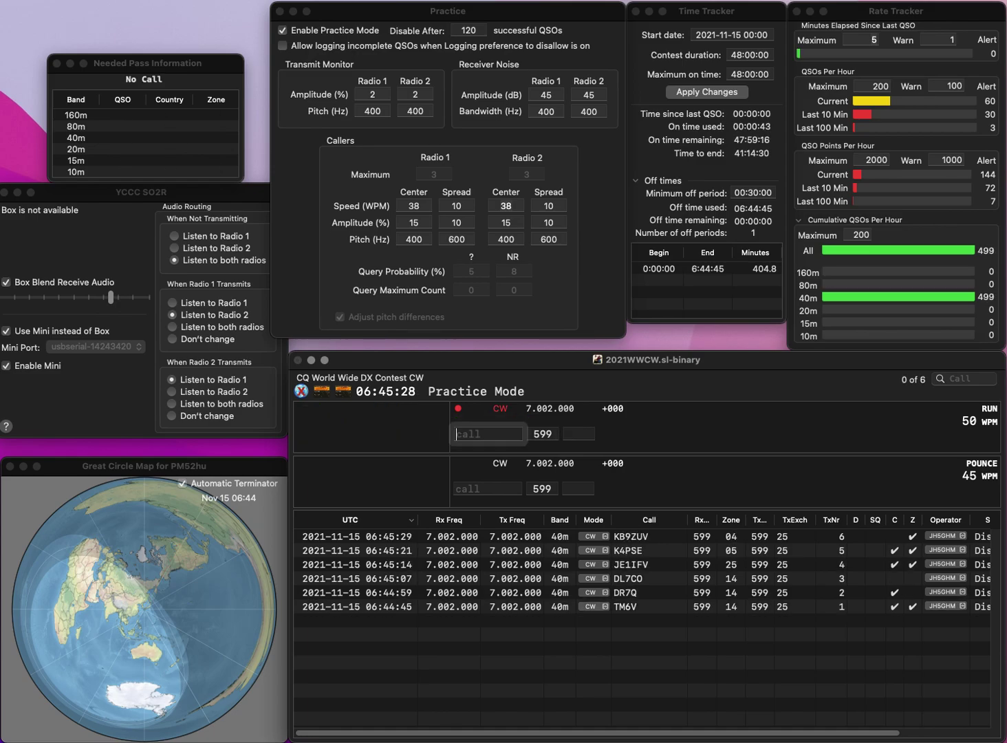
pyautogui.write('NQ0D')
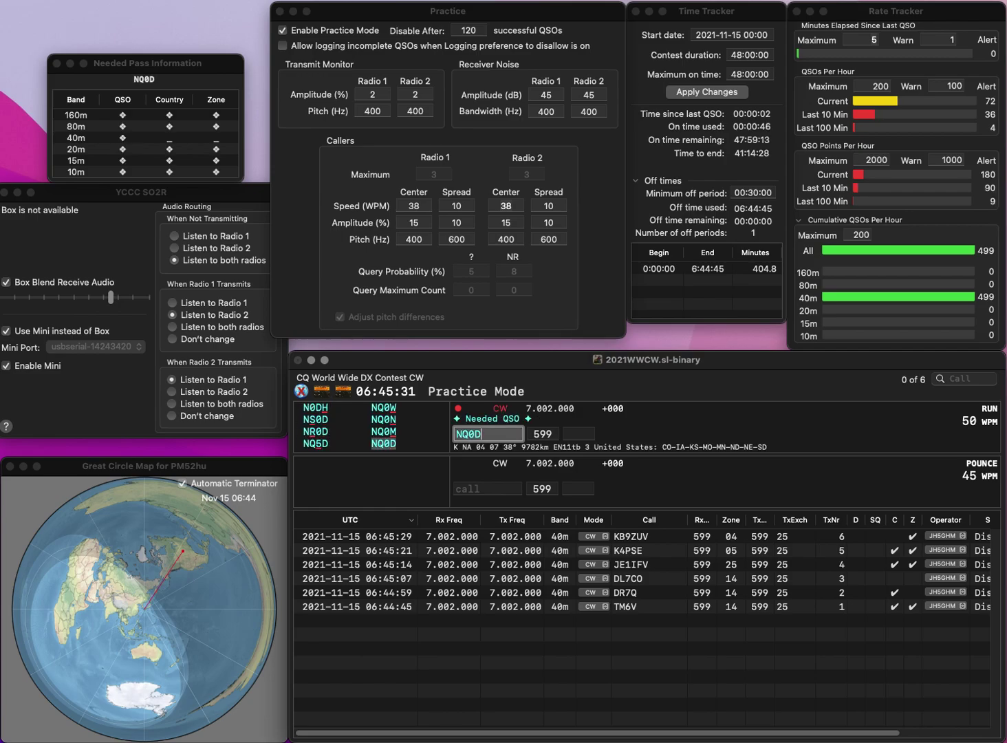
pyautogui.press('Return')
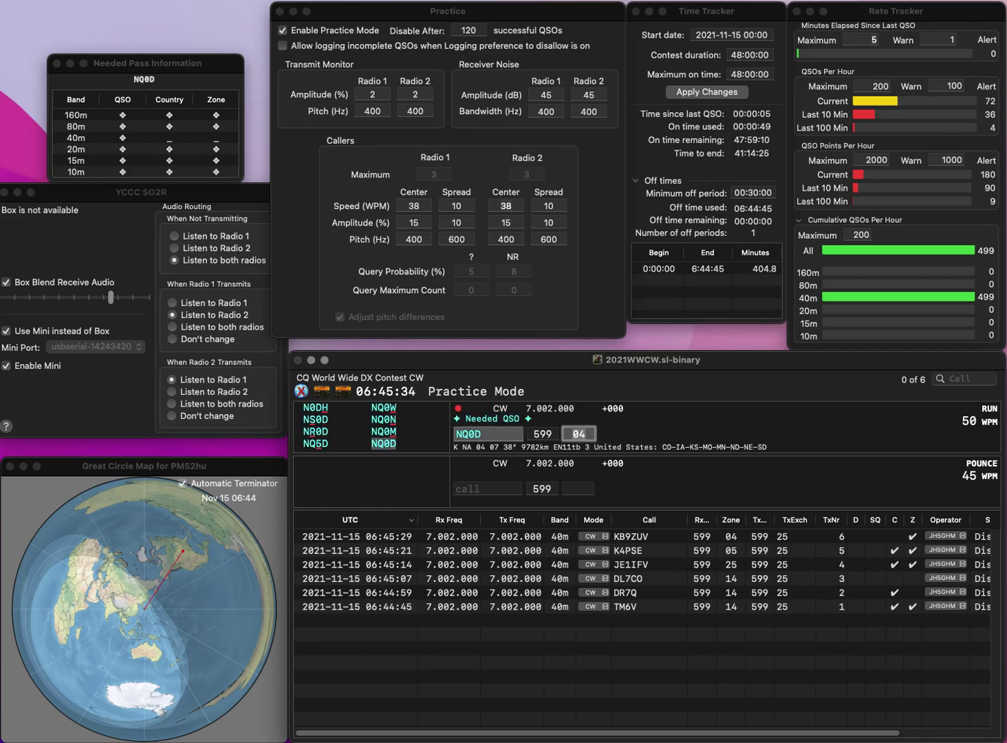
pyautogui.press('Return')
pyautogui.write('WFA')
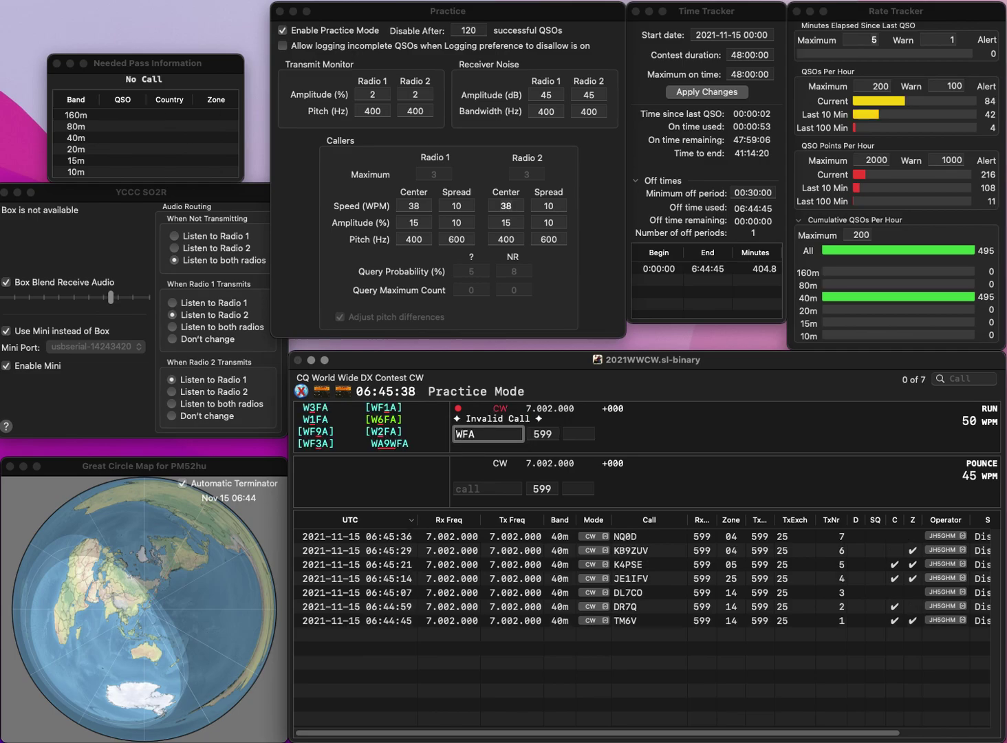
pyautogui.press('Left')
pyautogui.press('Left')
pyautogui.write('3')
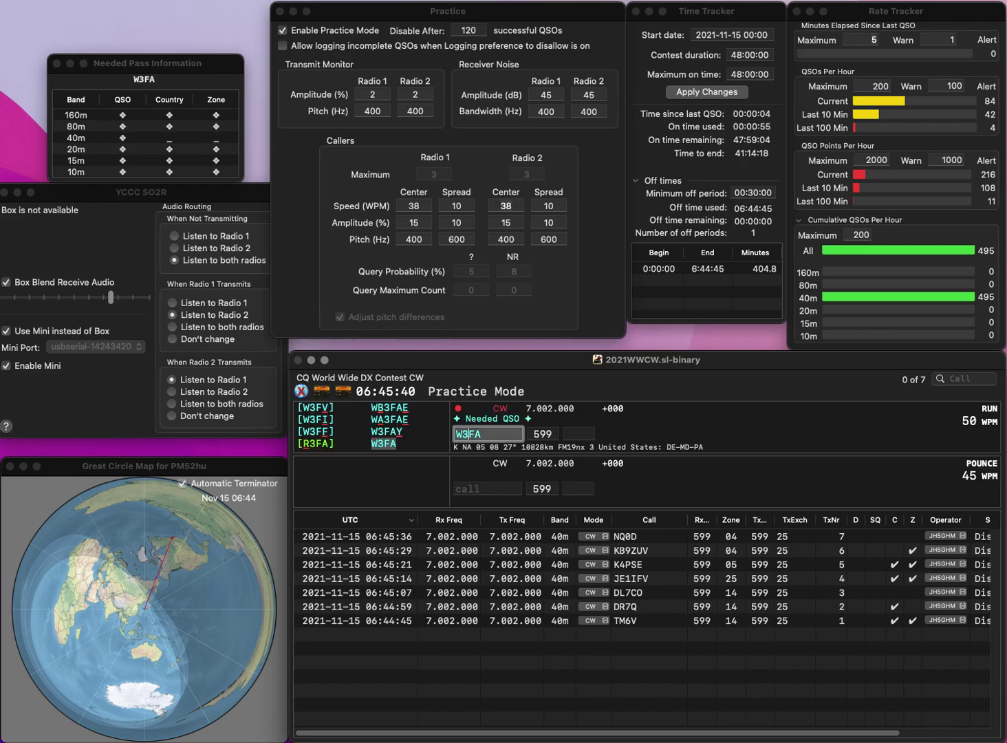
pyautogui.press('space')
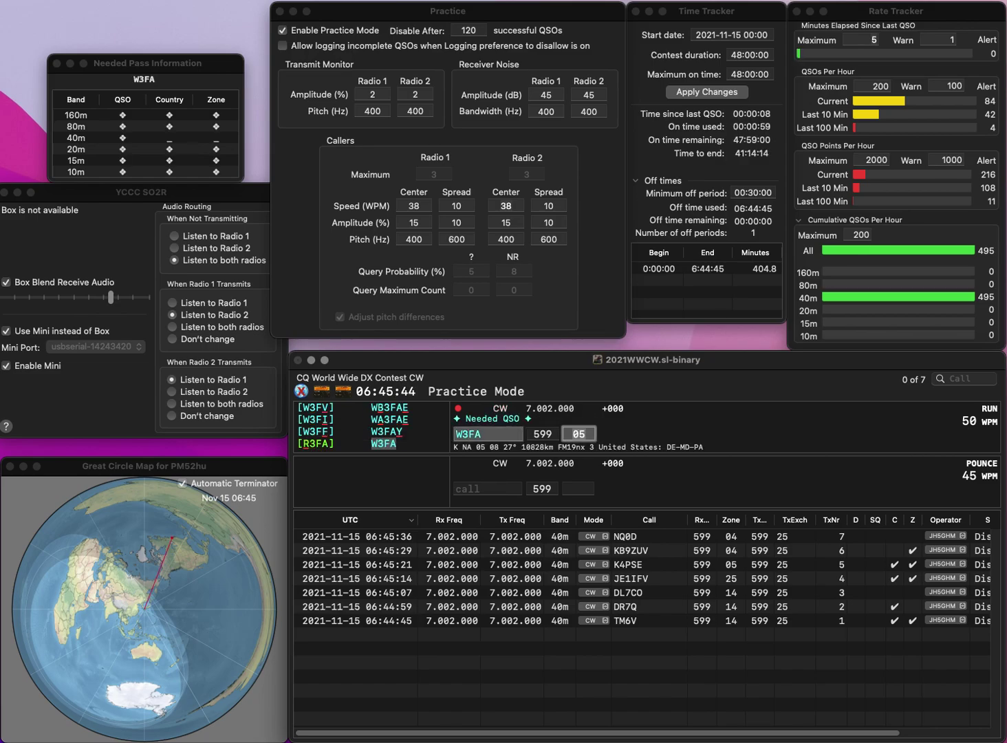
pyautogui.press('Return')
# Log two run contacts with report 599: F4CVQ in zone 14 and N7NG in zone 03.
pyautogui.write('F')
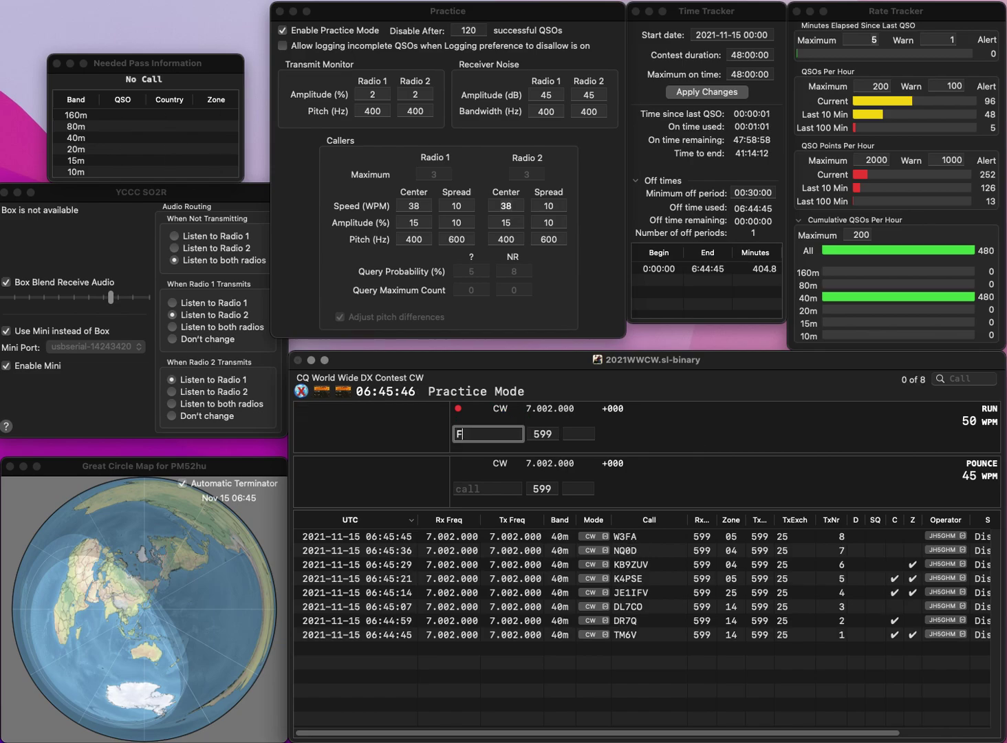
pyautogui.write('4CVQ')
pyautogui.press('space')
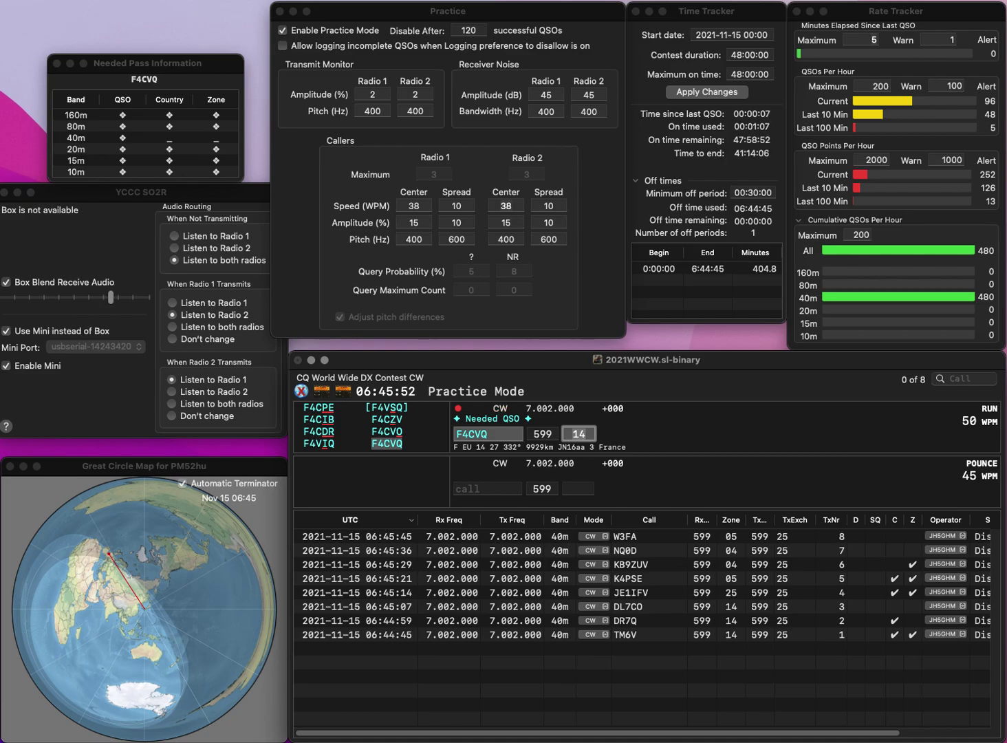
pyautogui.press('Return')
pyautogui.write('N7NG')
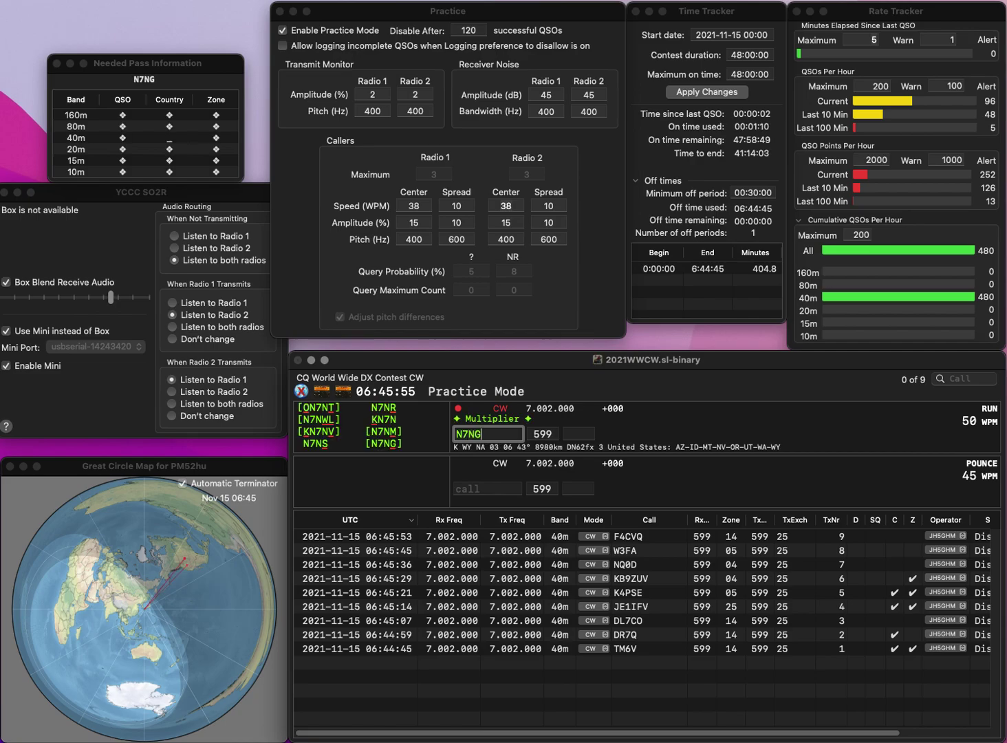
pyautogui.press('space')
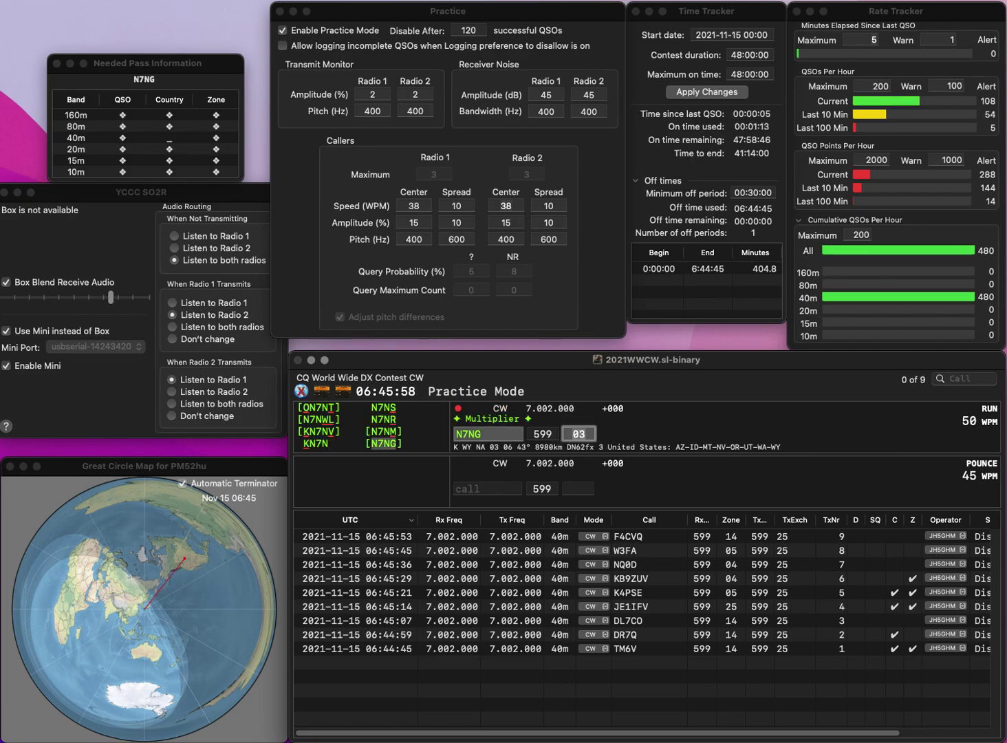
pyautogui.press('Return')
# Enter R2PF as the caller, correcting the miscopied call sign, and log the contact with report 599, zone 16.
pyautogui.write('R')
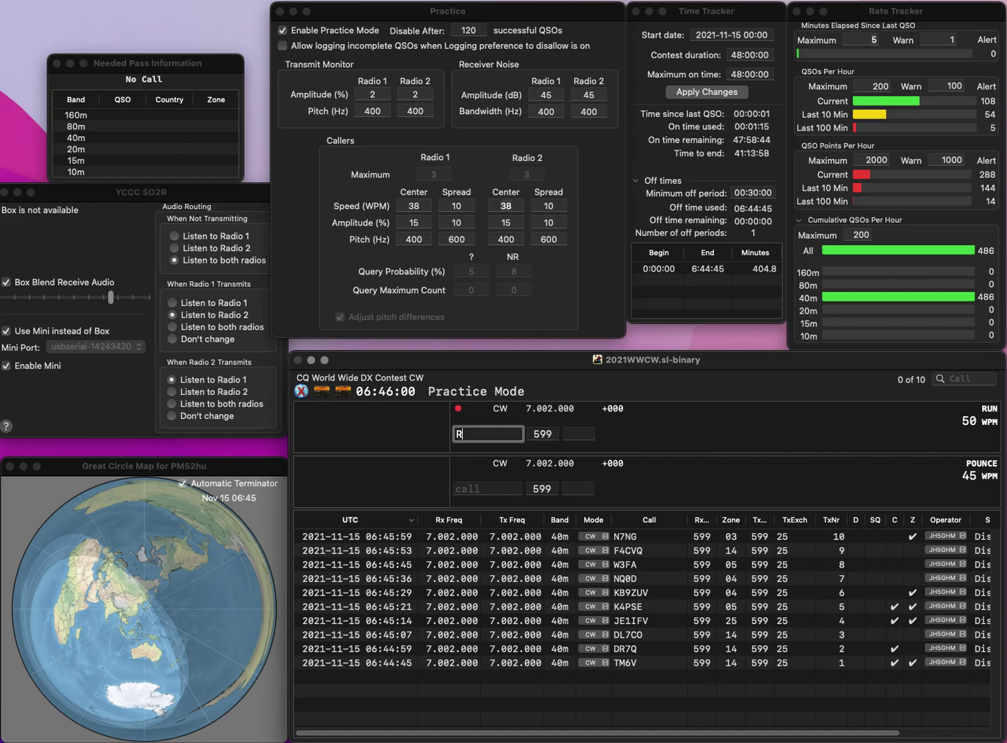
pyautogui.write('2WF')
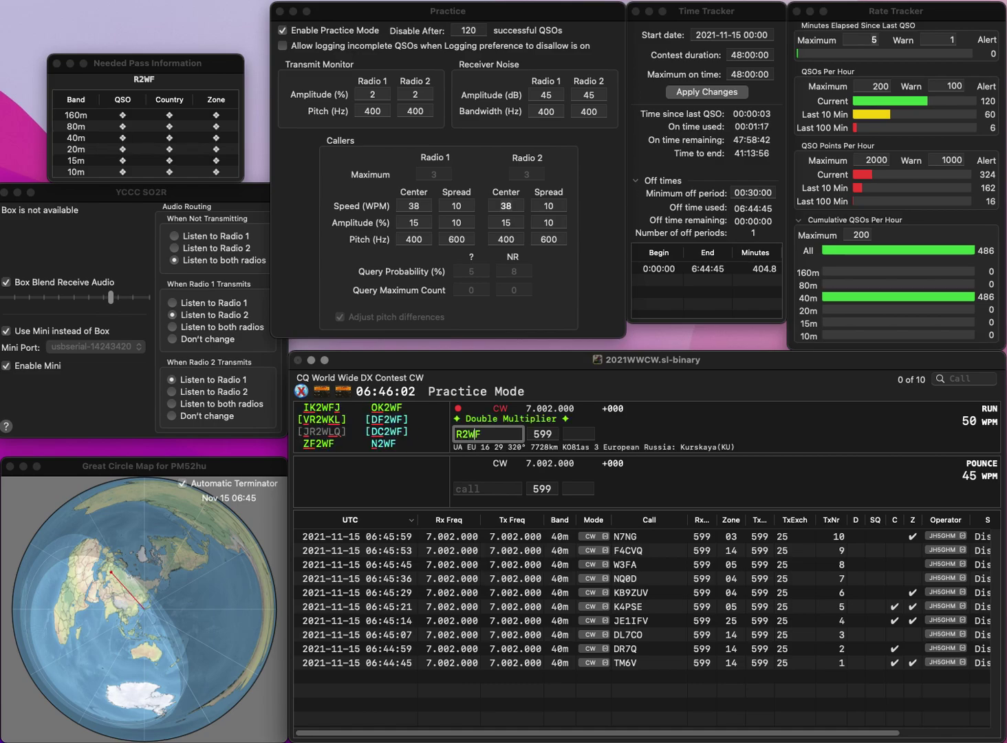
pyautogui.press('Left')
pyautogui.press('BackSpace')
pyautogui.write('P')
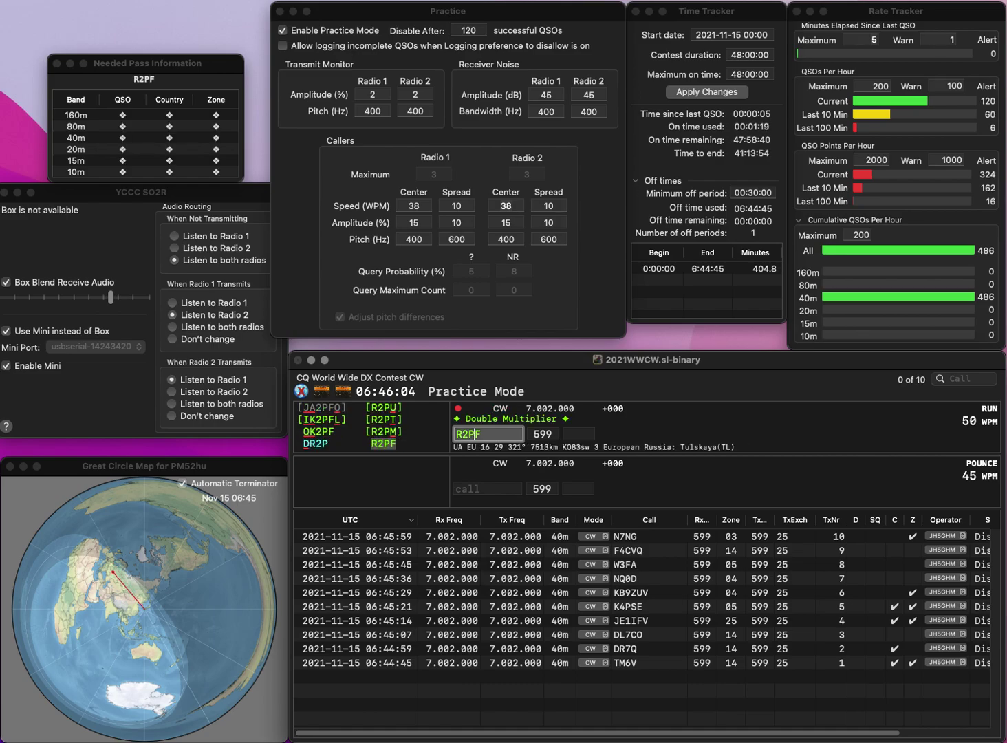
pyautogui.press('space')
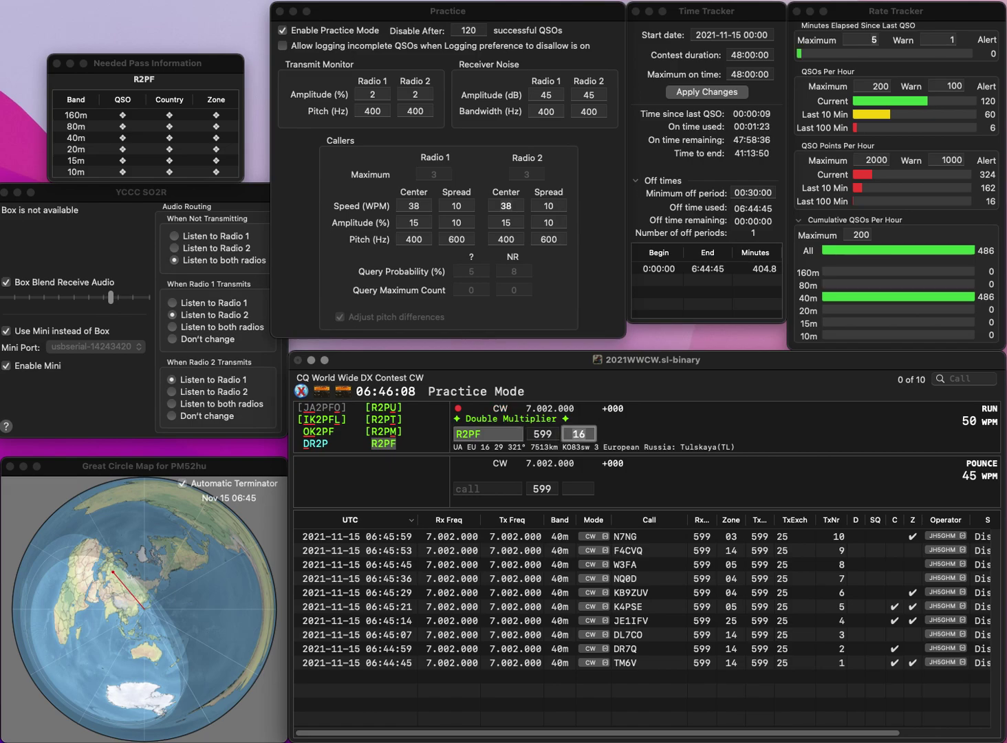
pyautogui.press('Return')
# Log two run contacts with report 599: W9EBK in zone 04 and W3EF in zone 05.
pyautogui.write('W9EB')
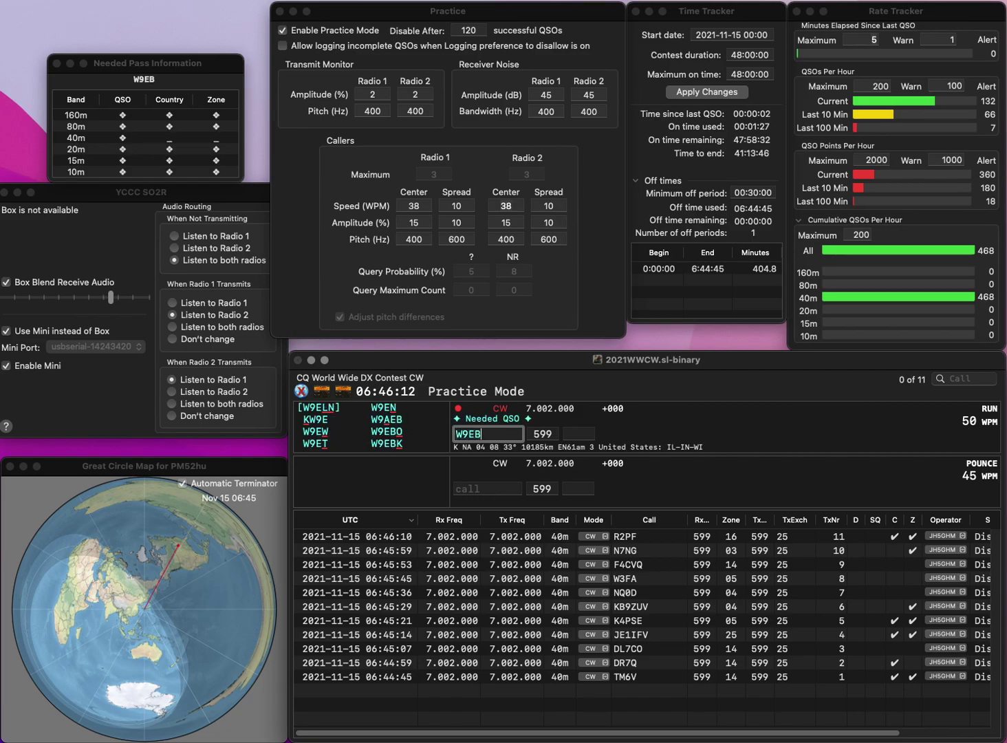
pyautogui.write('K')
pyautogui.press('space')
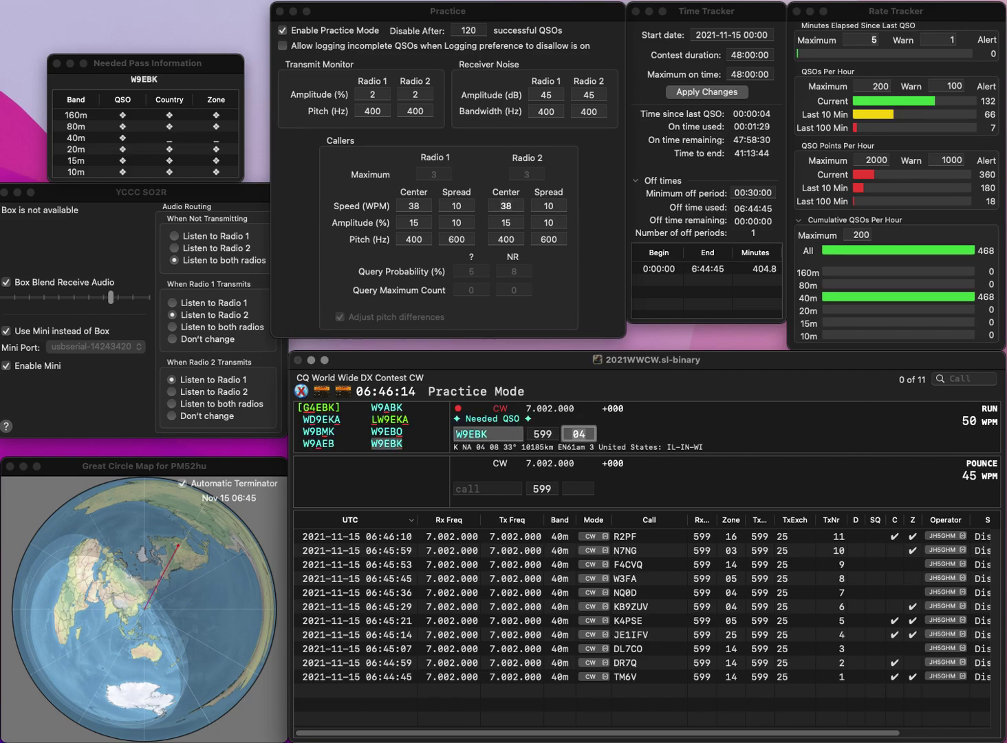
pyautogui.press('Return')
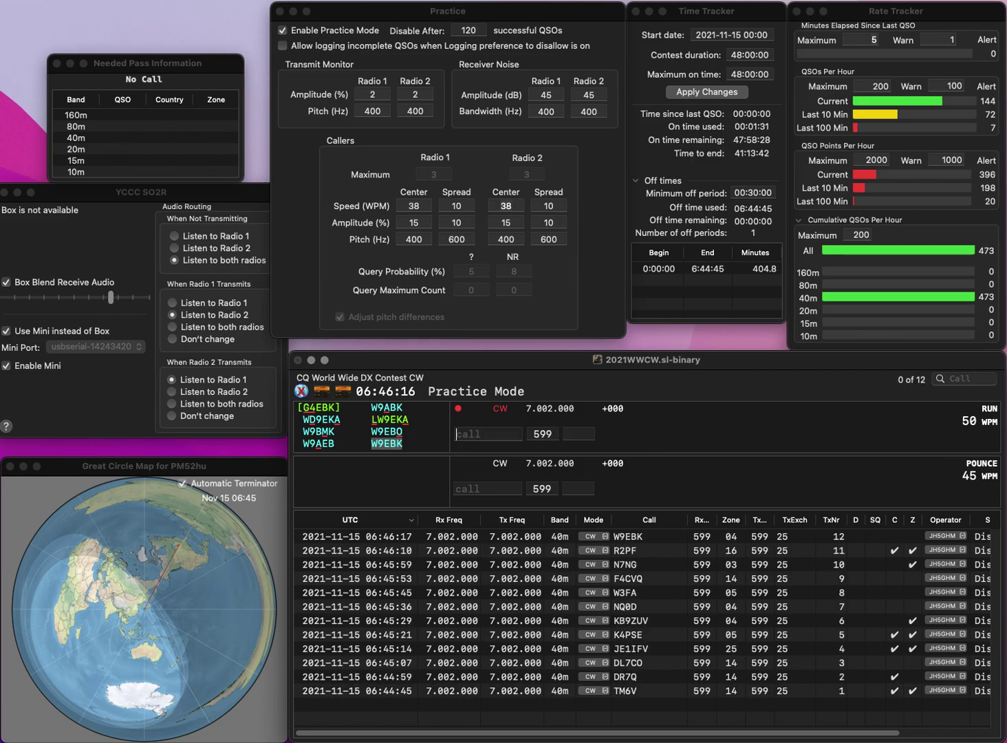
pyautogui.write('W3EF')
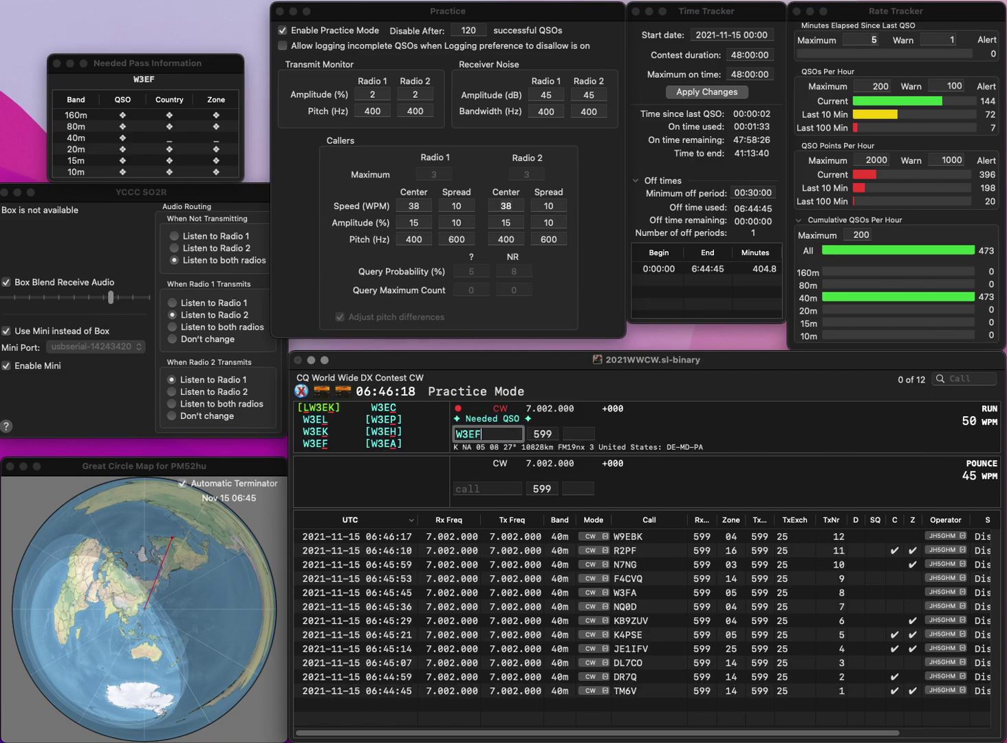
pyautogui.press('space')
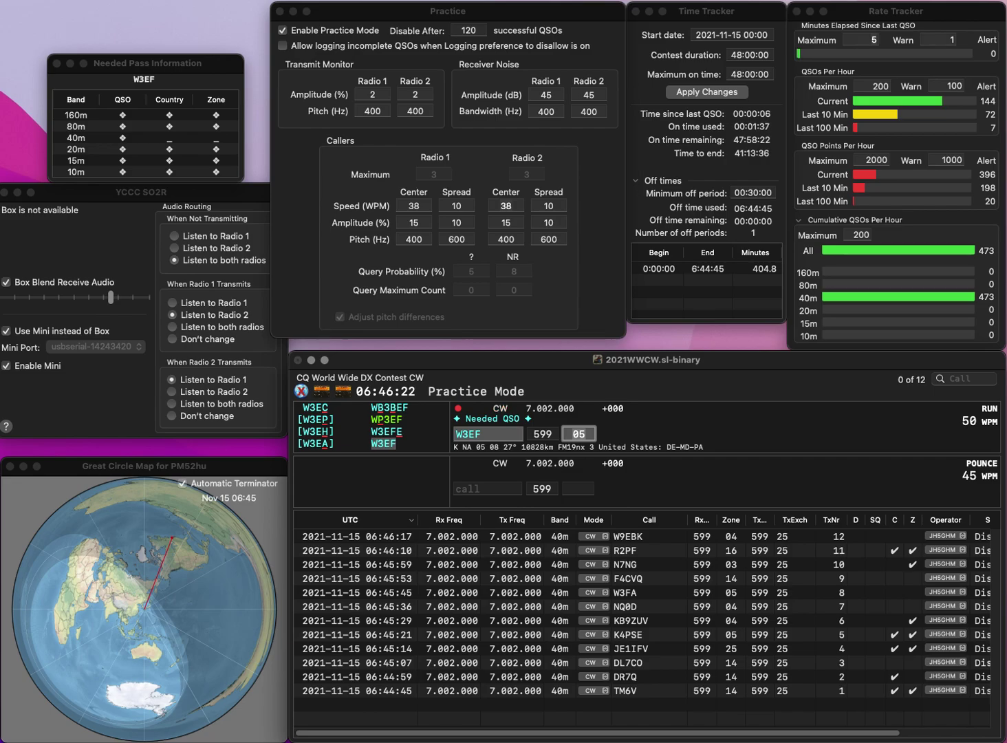
pyautogui.press('Return')
pyautogui.write('AF5WA')
pyautogui.press('space')
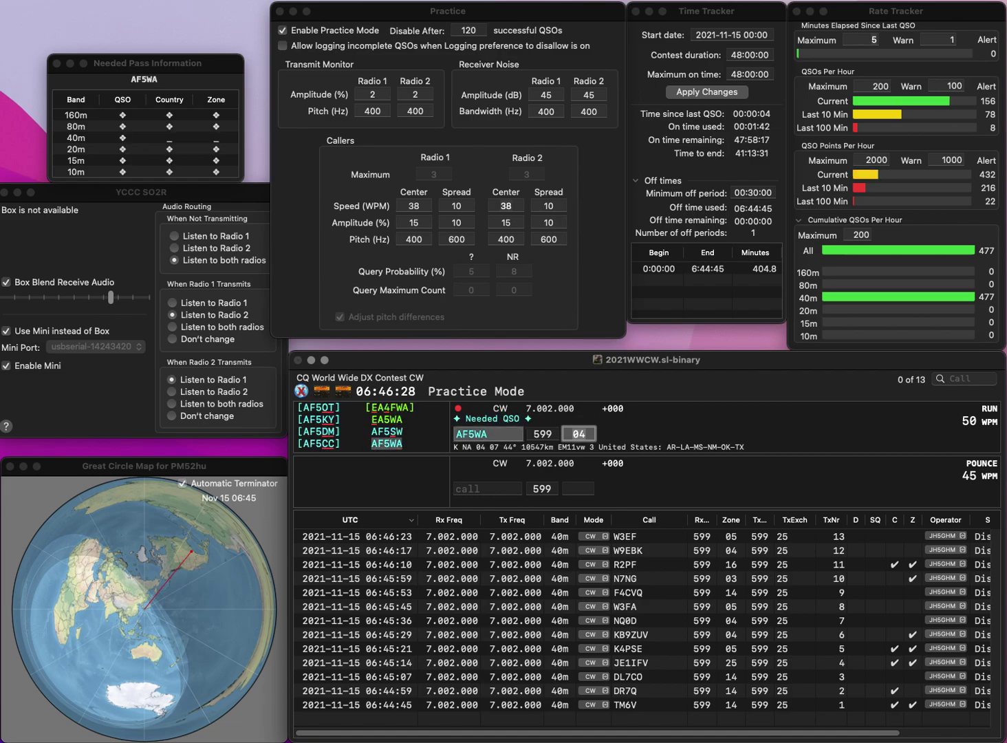
pyautogui.press('Return')
pyautogui.write('DJ7AO')
pyautogui.press('Tab')
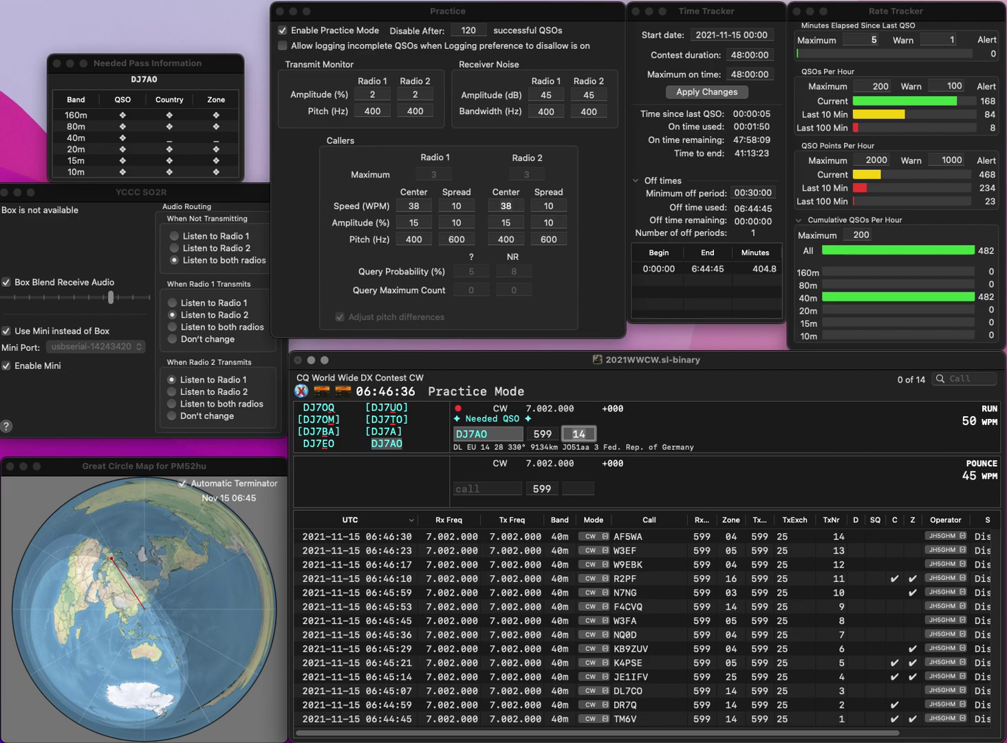
pyautogui.press('Return')
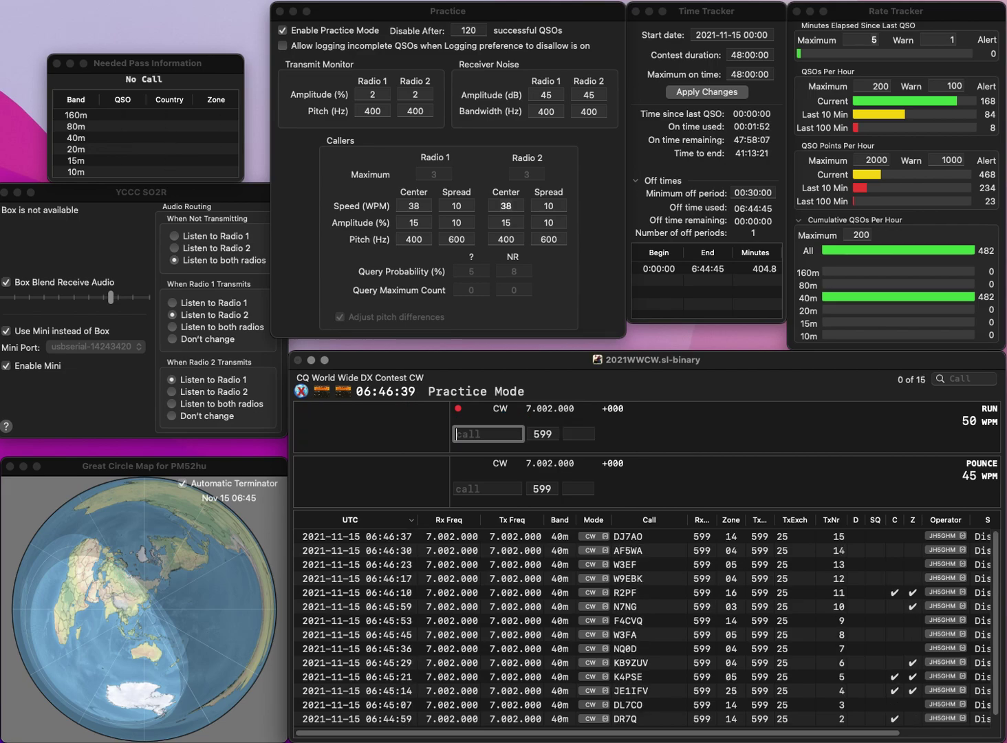
pyautogui.write('WB76BNE')
pyautogui.press('Left')
pyautogui.press('Left')
pyautogui.press('Left')
pyautogui.press('Left')
pyautogui.press('Left')
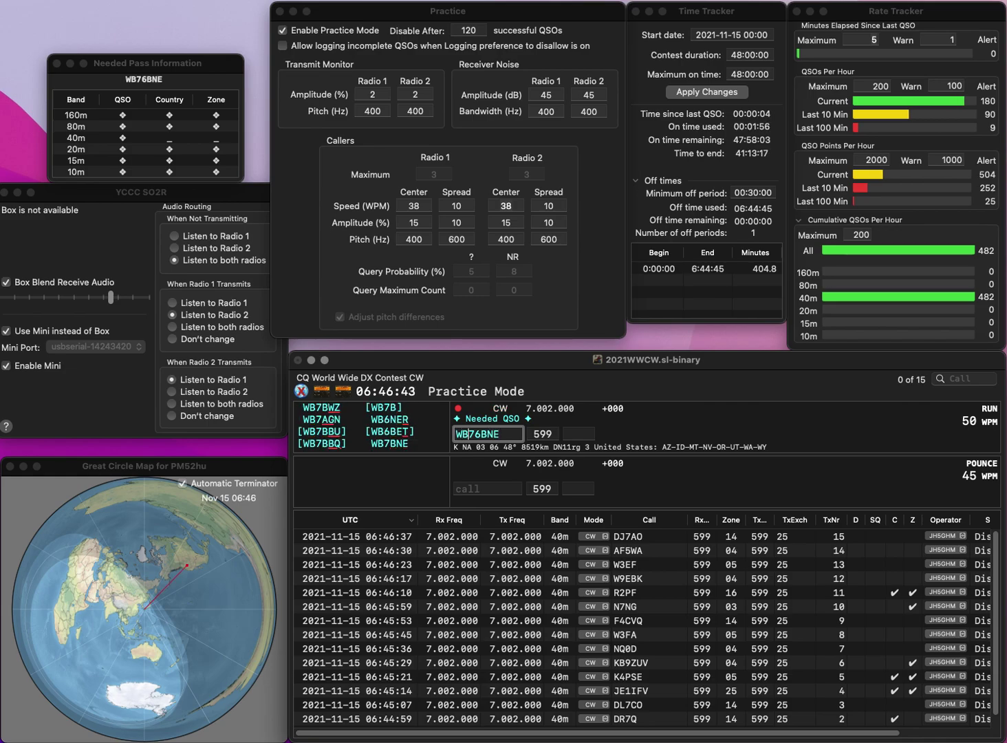
pyautogui.press('Delete')
pyautogui.press('Delete')
pyautogui.write('7')
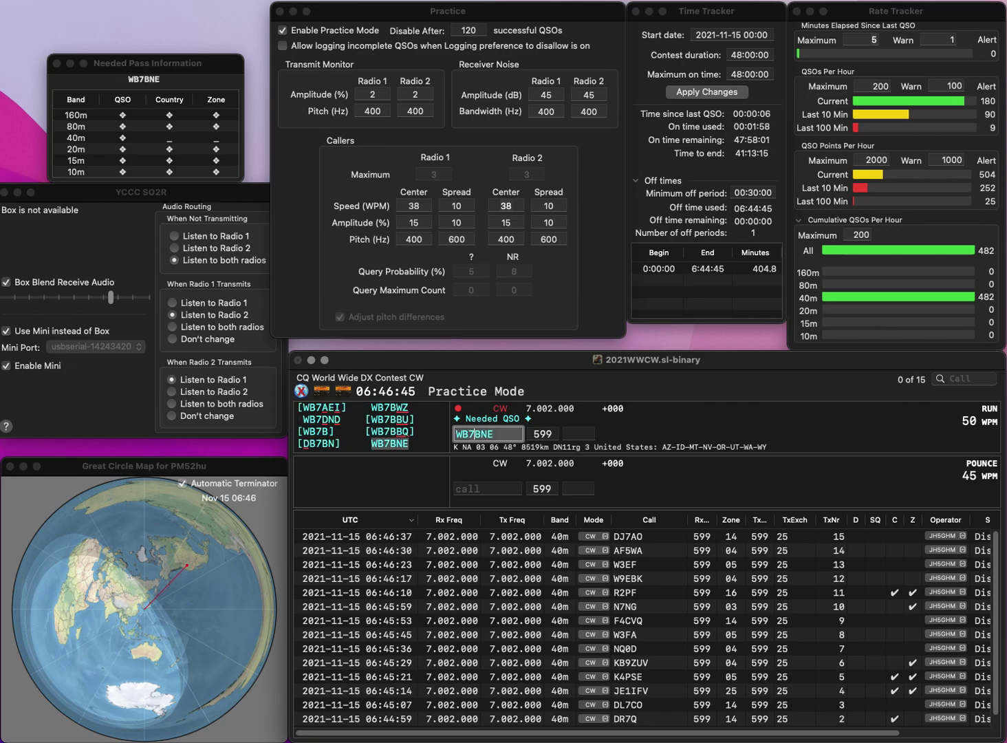
pyautogui.press('space')
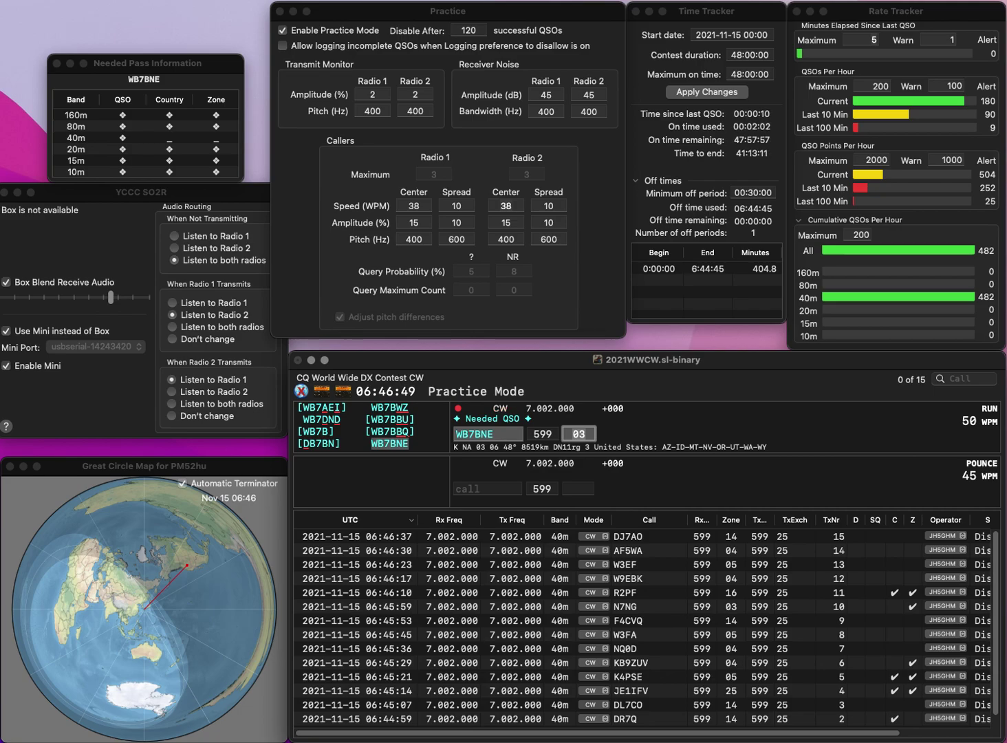
pyautogui.press('Return')
pyautogui.write('K7')
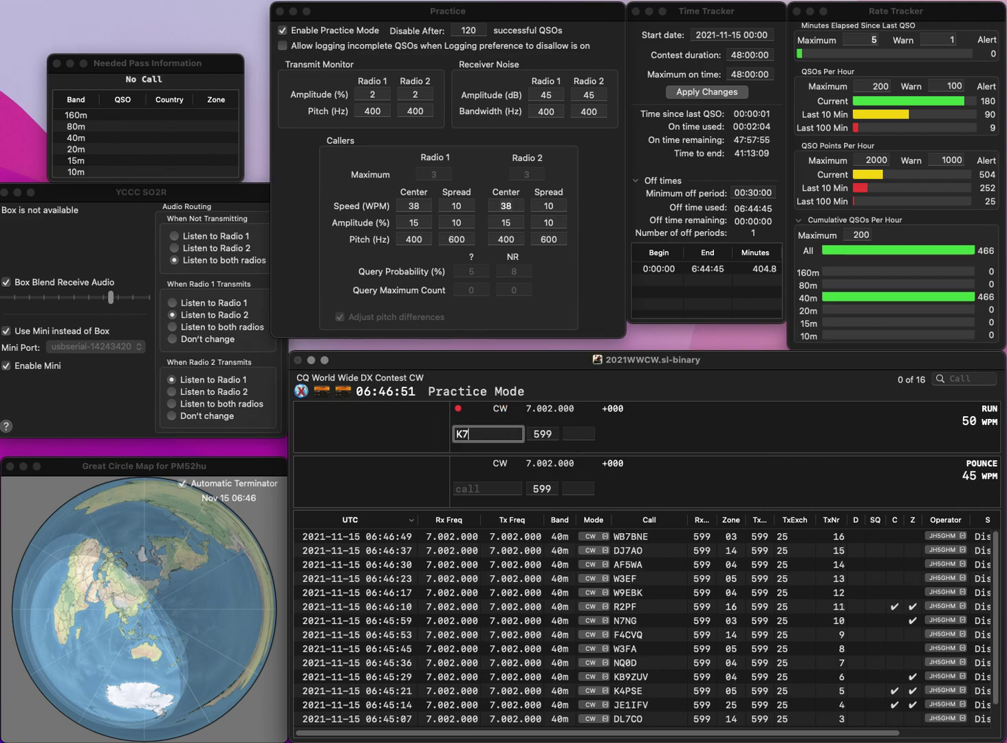
pyautogui.write('LBH')
pyautogui.press('Return')
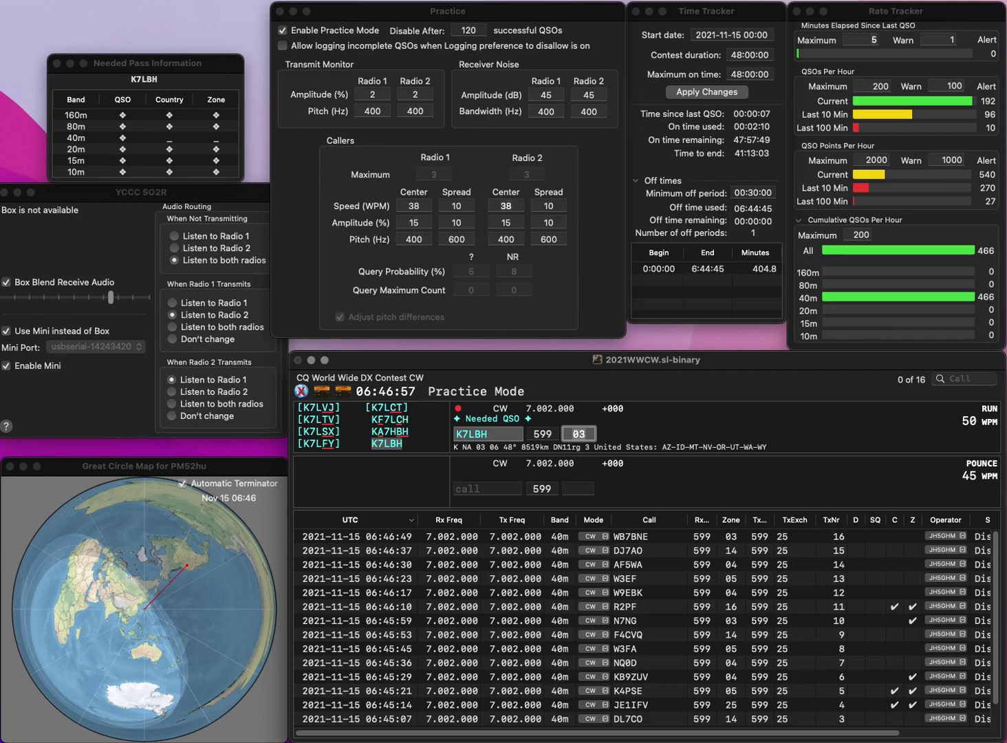
pyautogui.press('Return')
pyautogui.write('AA2AW')
pyautogui.press('space')
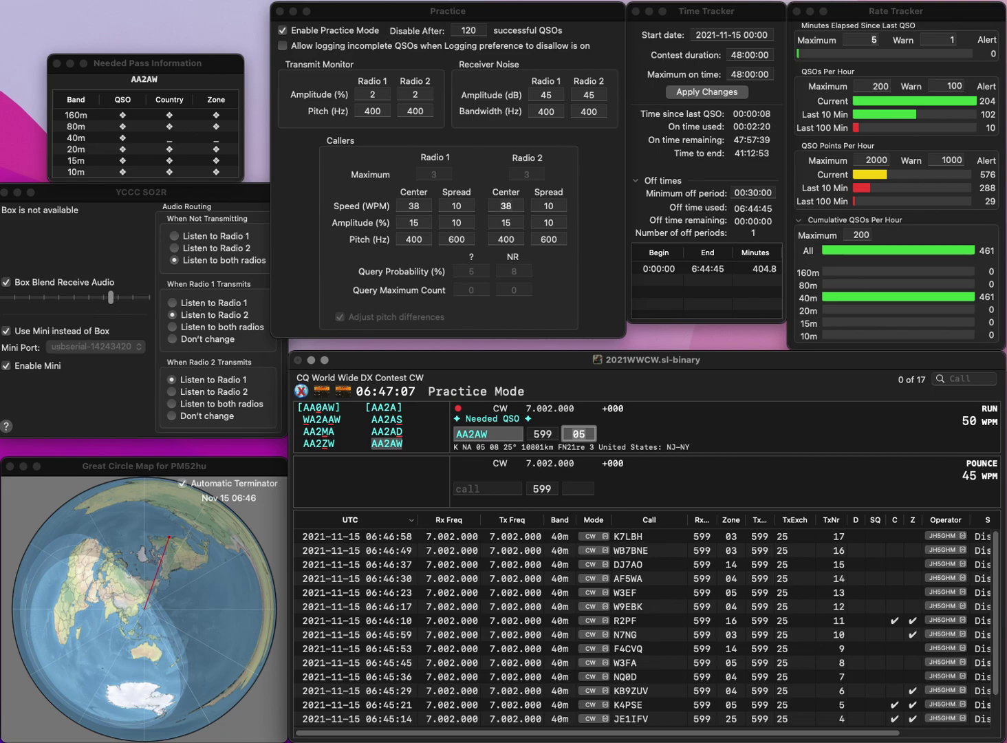
pyautogui.press('Return')
pyautogui.write('PY')
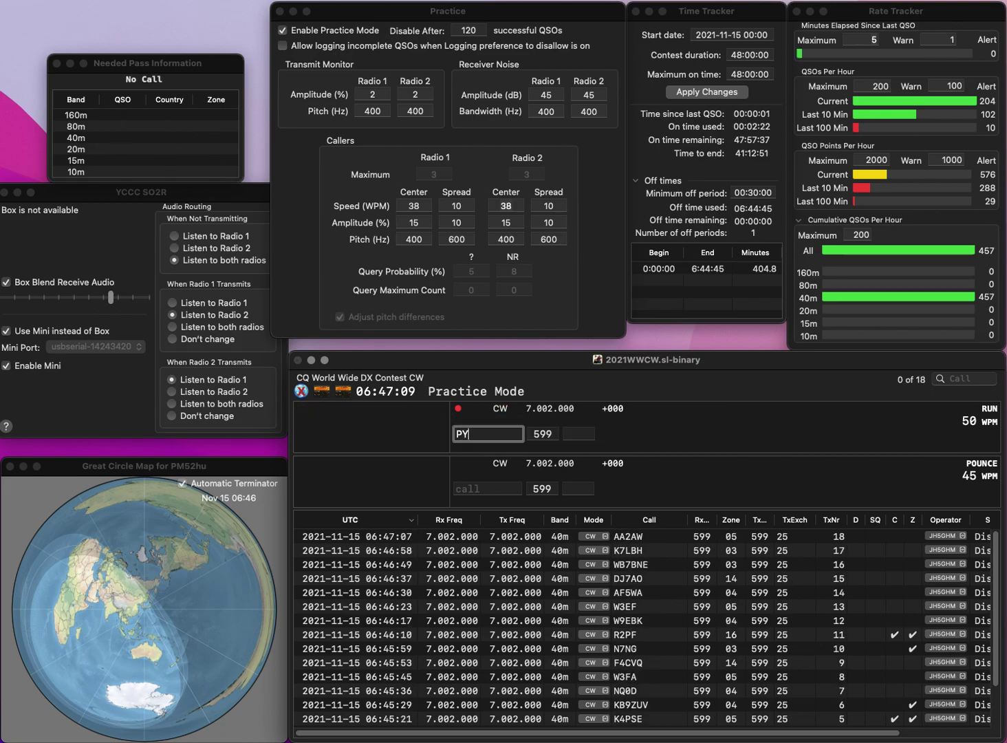
pyautogui.write('2MS')
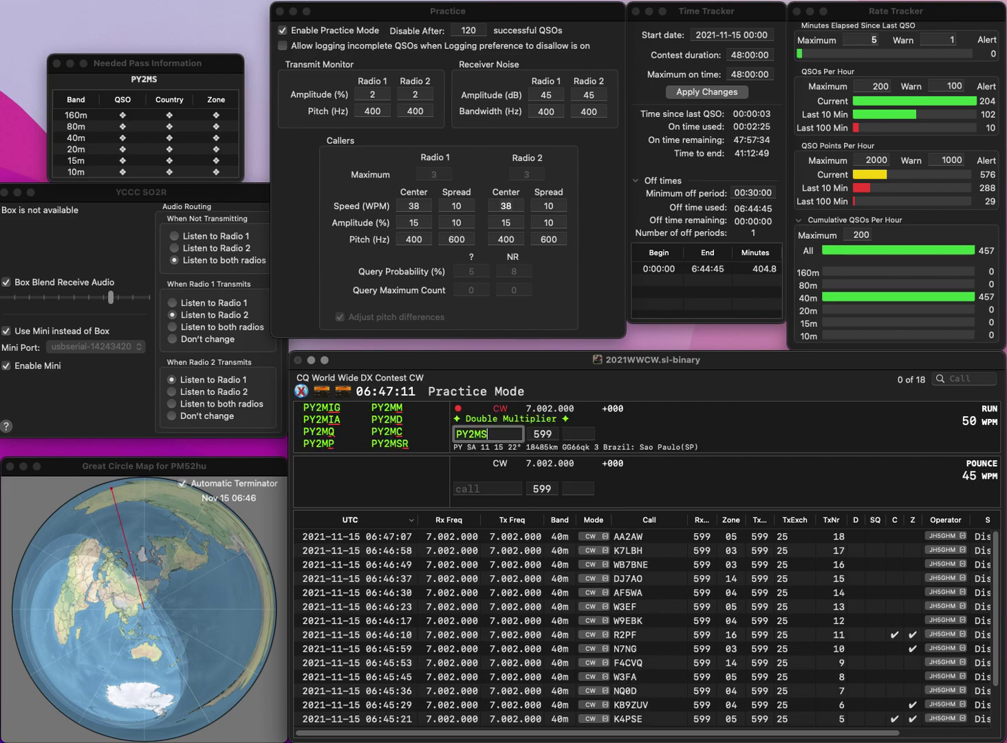
pyautogui.write('R')
pyautogui.press('space')
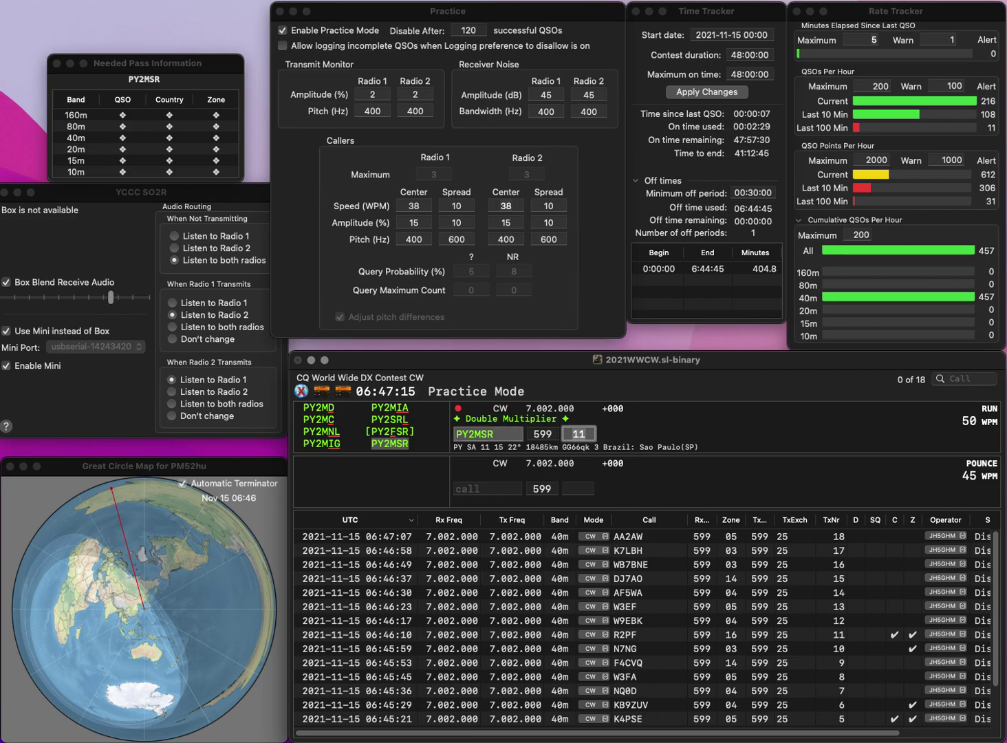
pyautogui.press('Return')
pyautogui.write('N2JIE')
pyautogui.press('space')
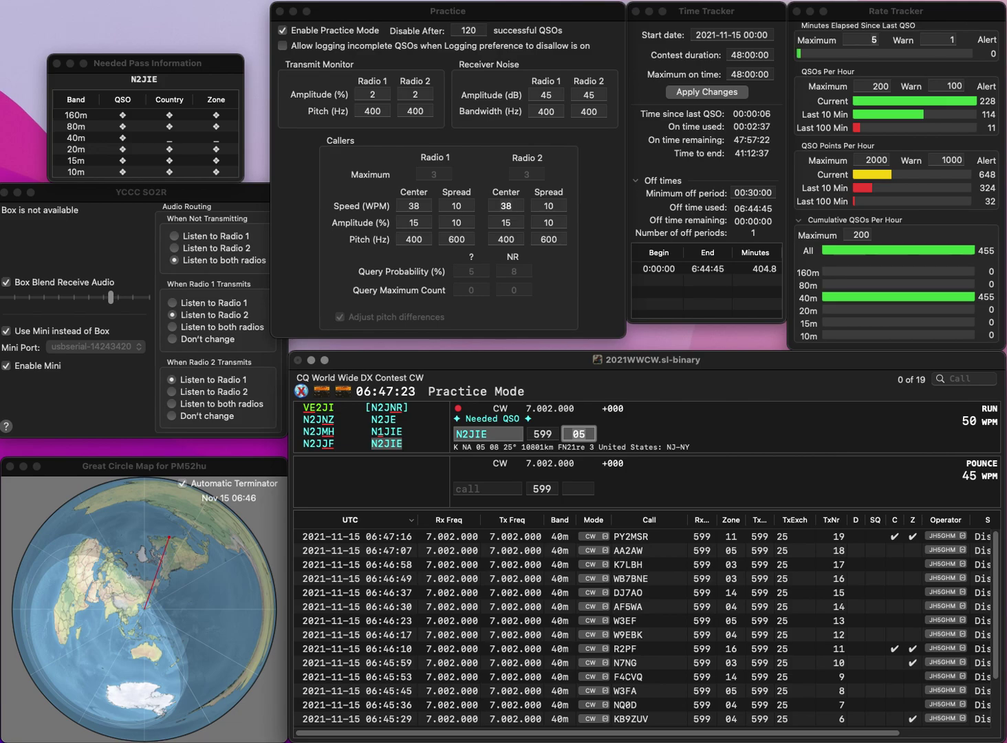
pyautogui.press('Return')
pyautogui.write('KH6HU/W7')
pyautogui.press('Tab')
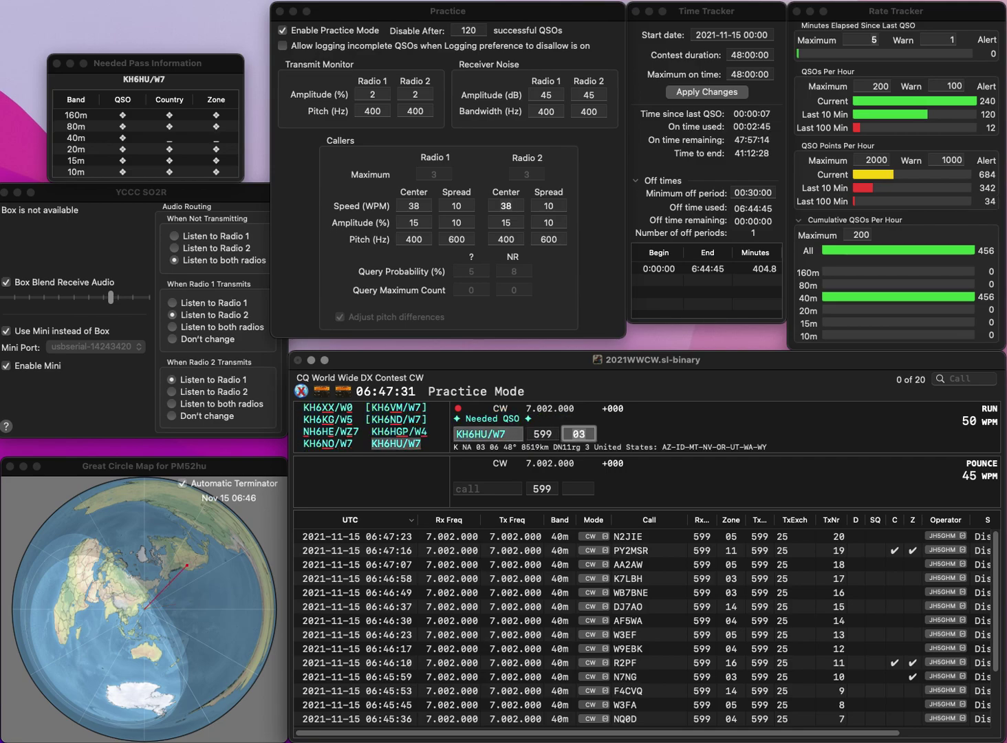
pyautogui.press('Return')
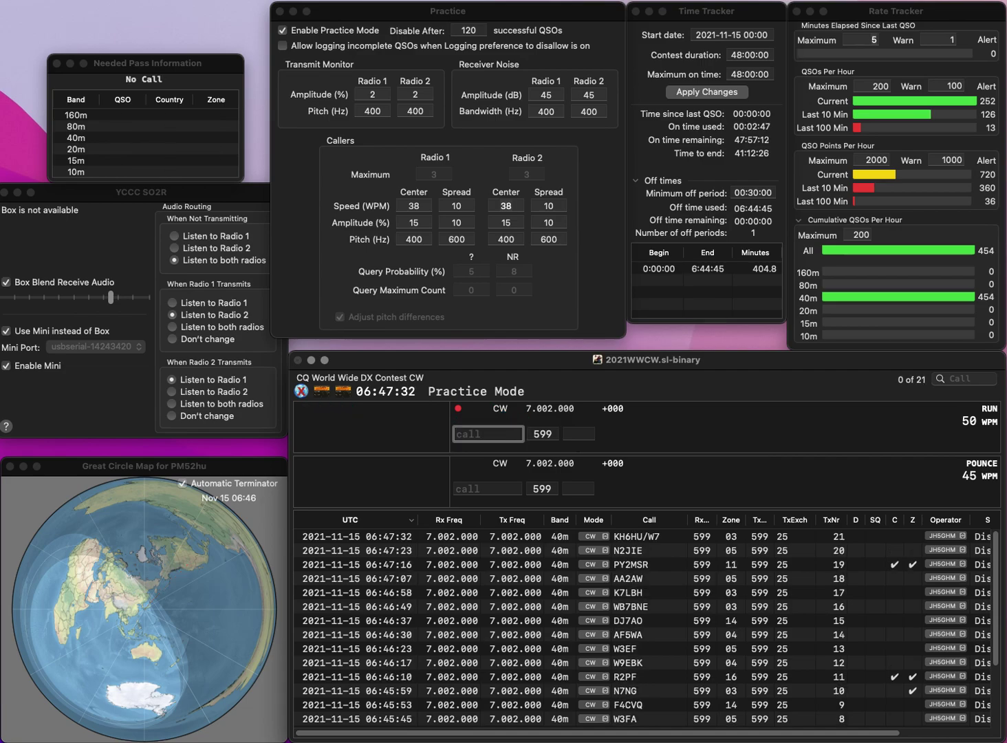
pyautogui.write('WZ0W')
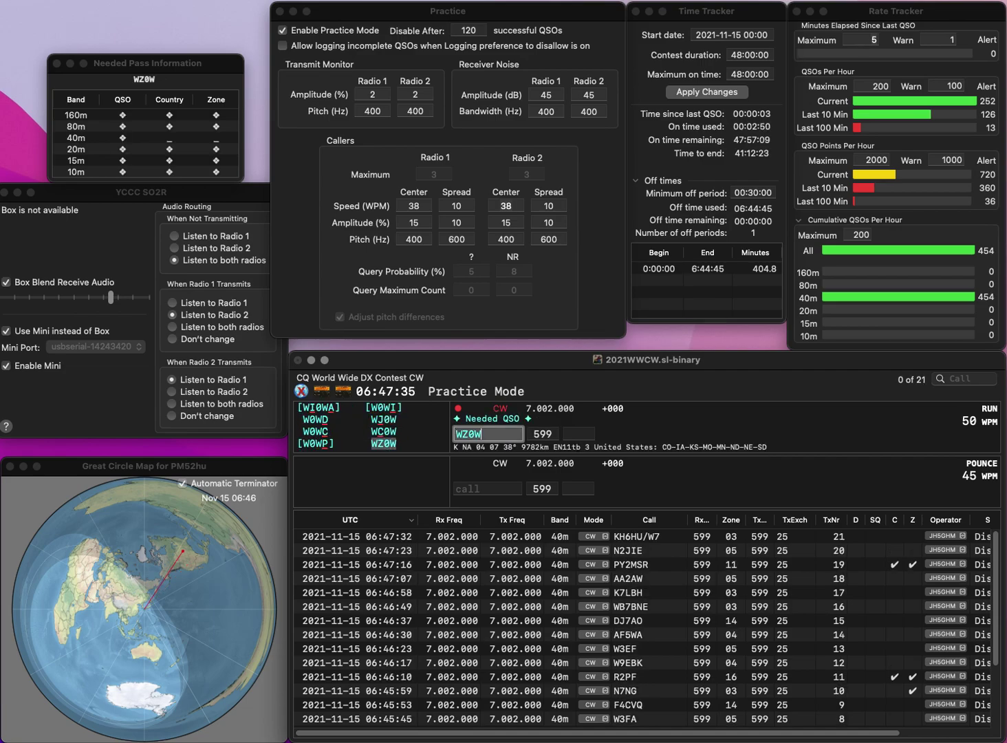
pyautogui.press('Tab')
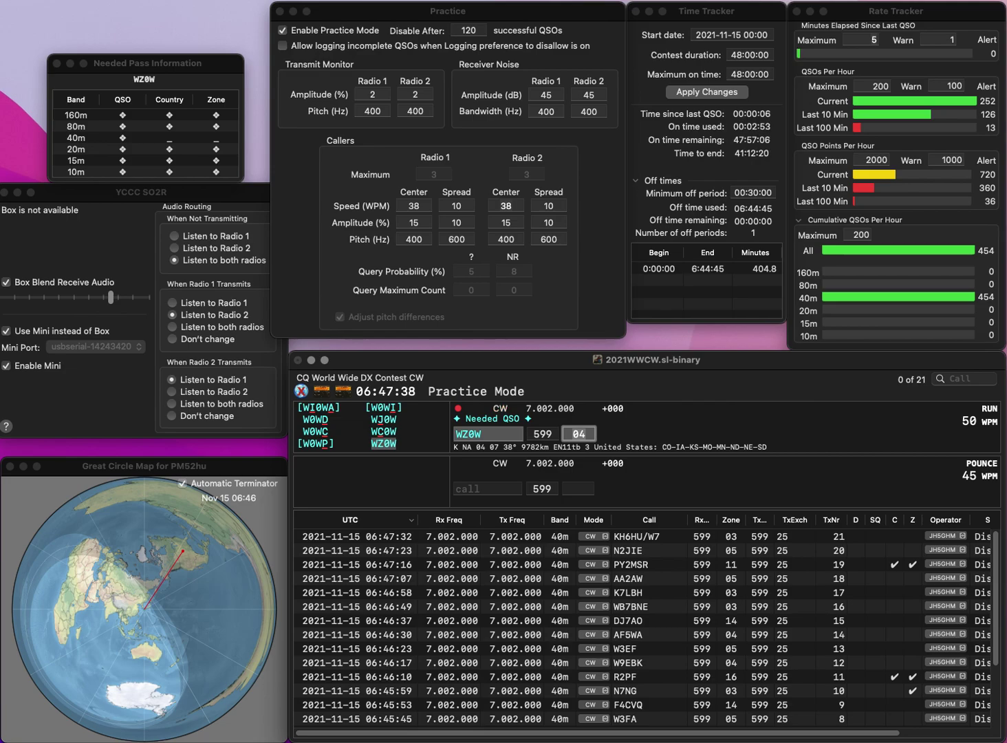
pyautogui.press('Return')
pyautogui.write('WA')
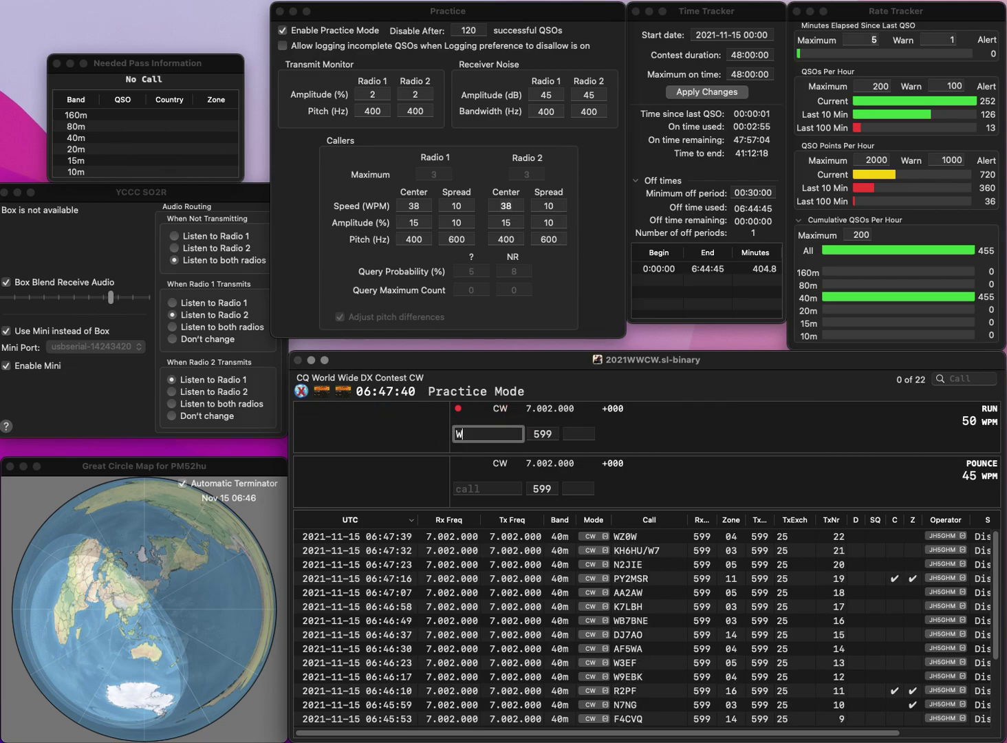
pyautogui.write('4MFK')
pyautogui.press('Tab')
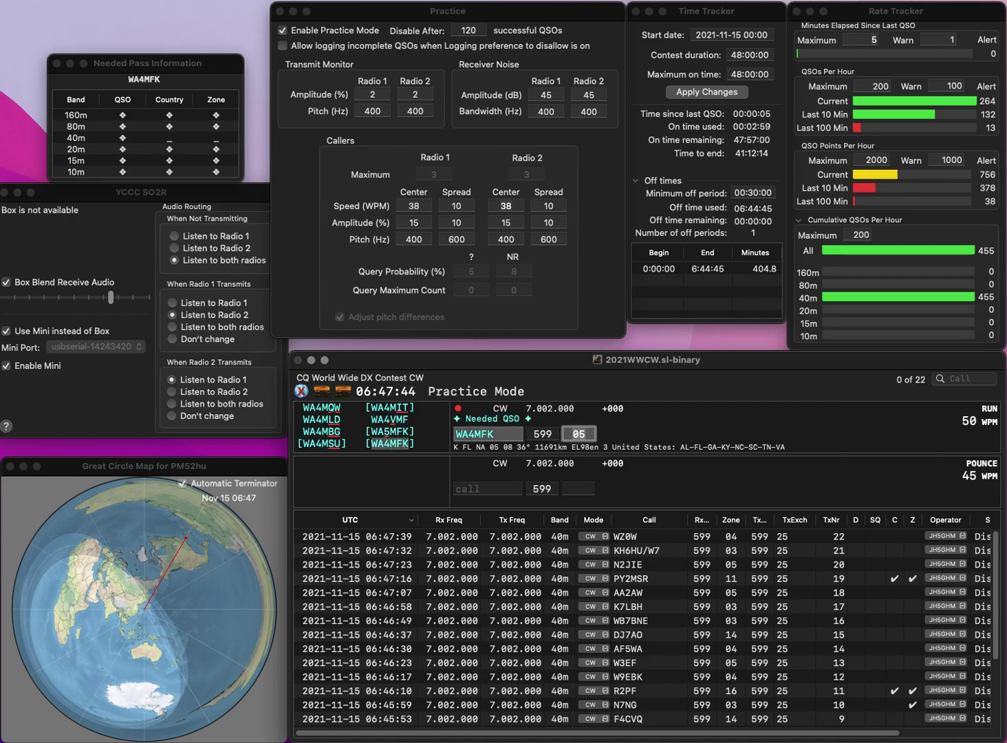
pyautogui.press('Return')
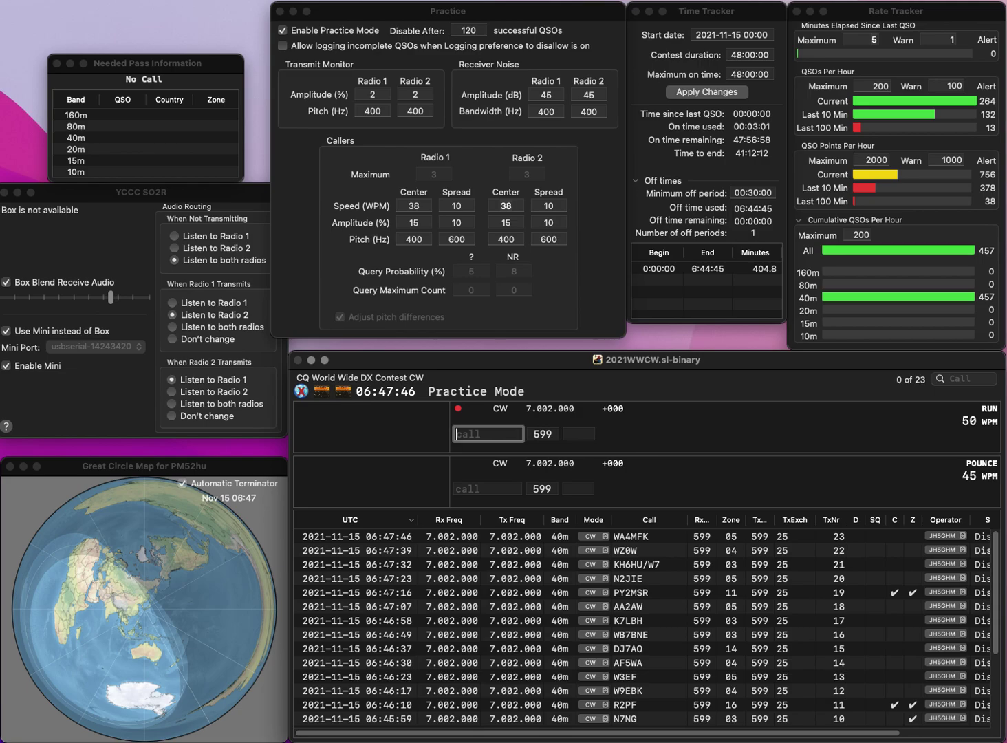
pyautogui.write('RM2A')
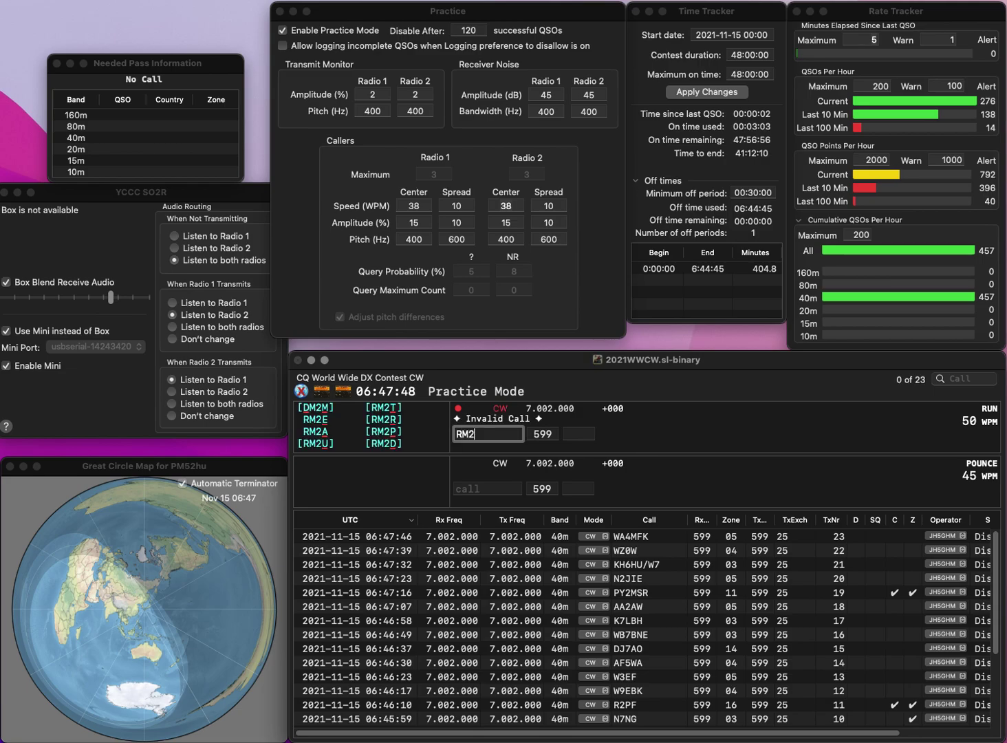
pyautogui.press('space')
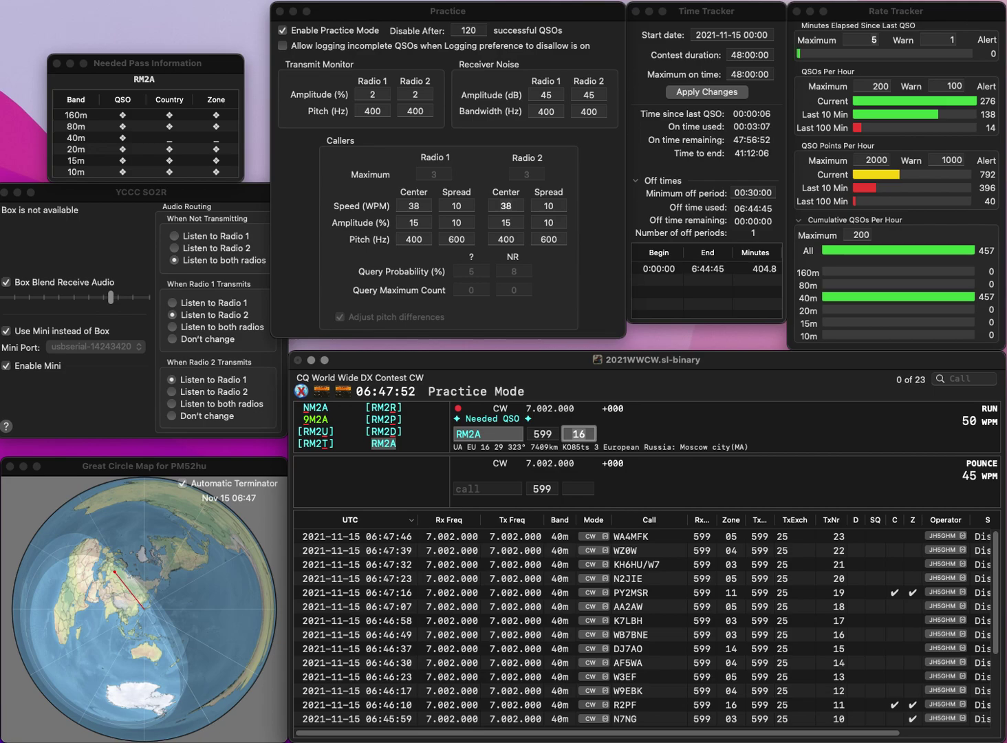
pyautogui.press('Return')
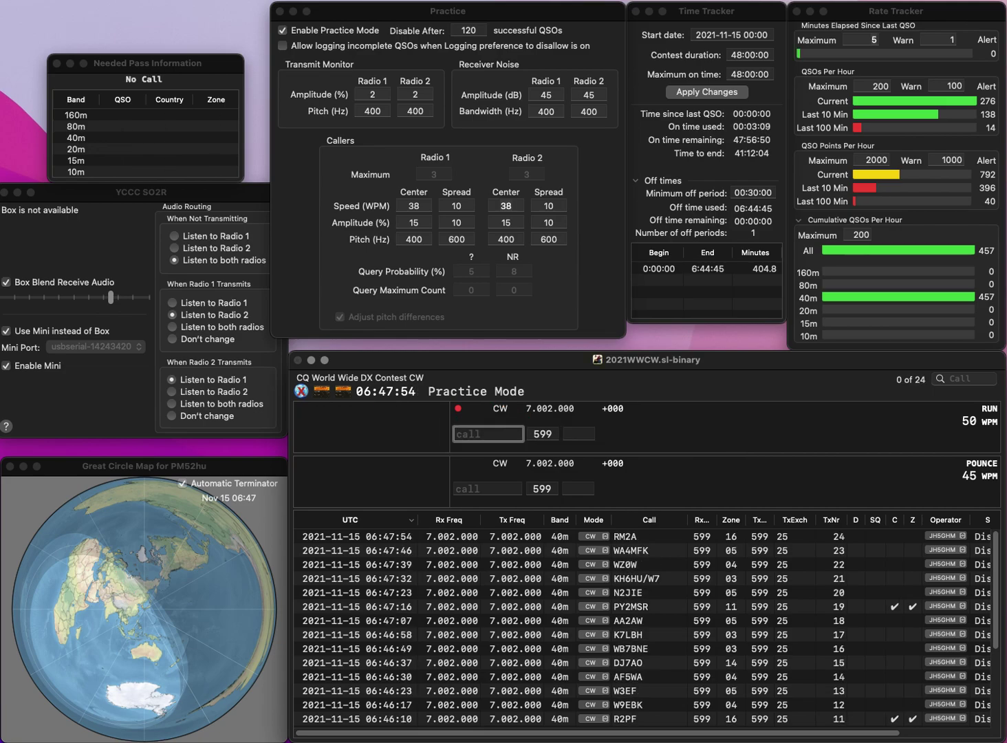
pyautogui.write('PY2')
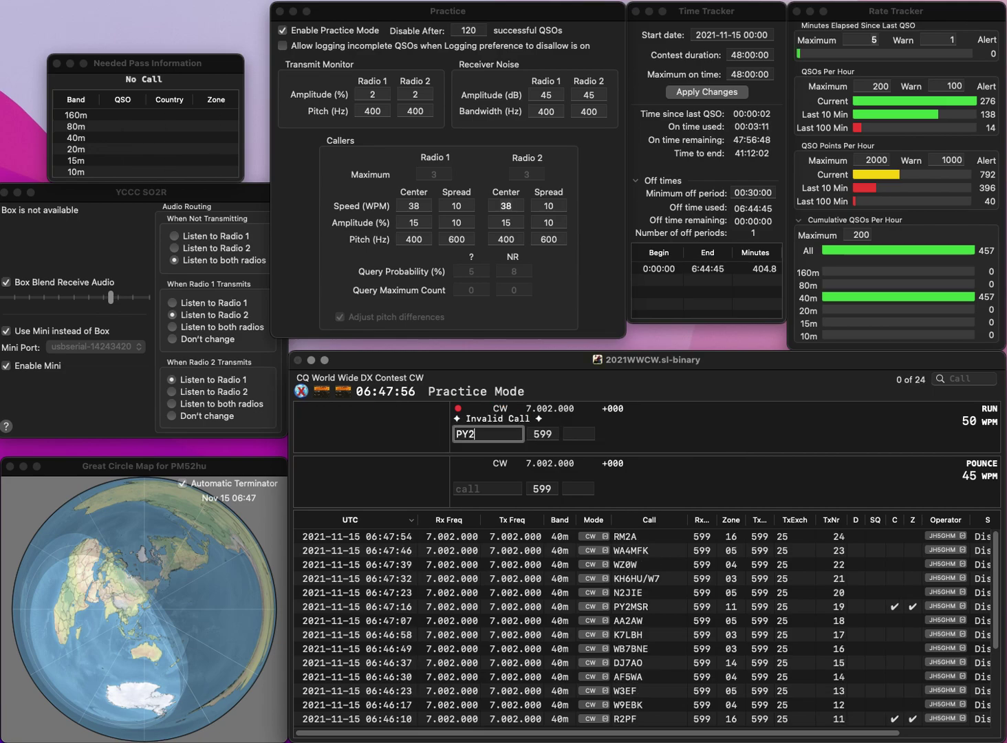
pyautogui.write('UD')
pyautogui.press('Tab')
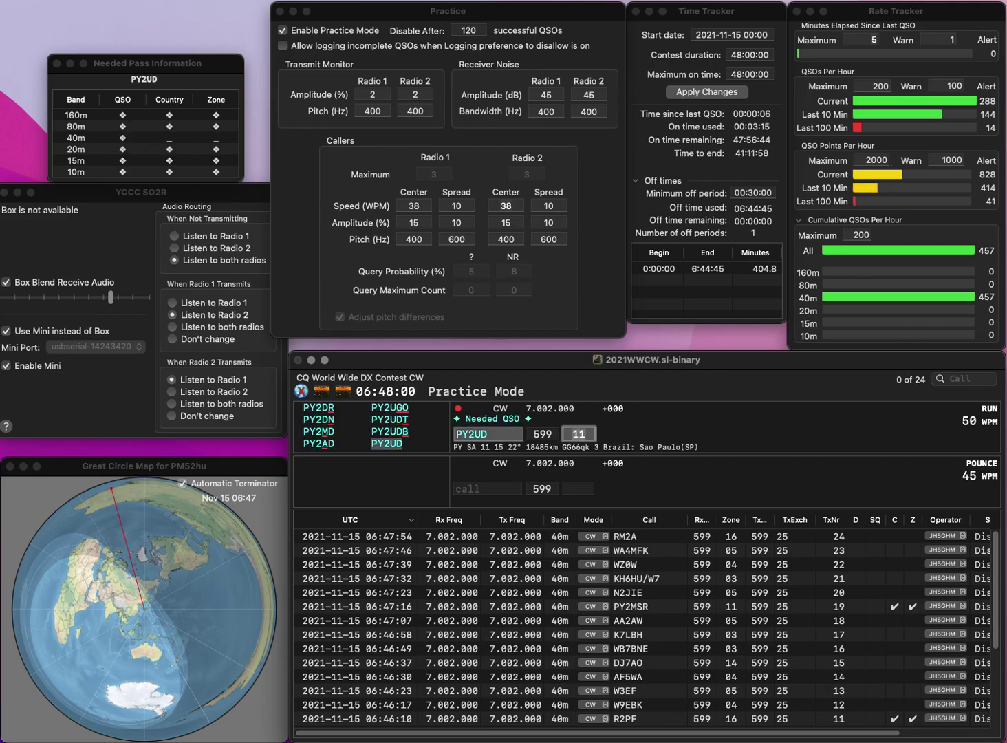
pyautogui.press('Return')
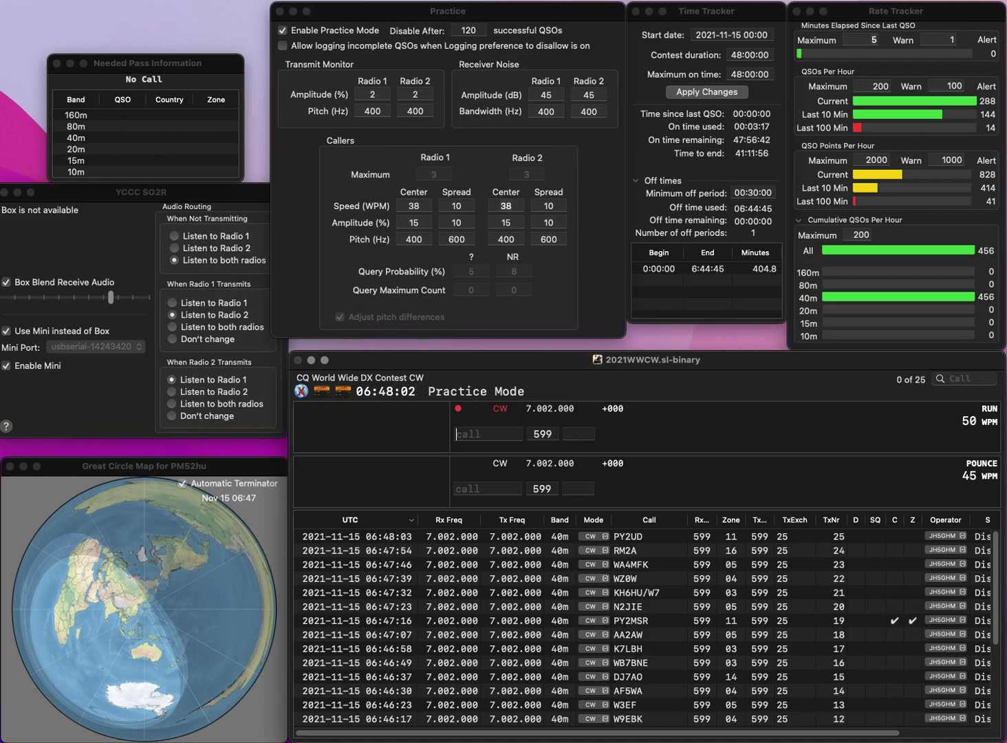
pyautogui.write('W1IBQ')
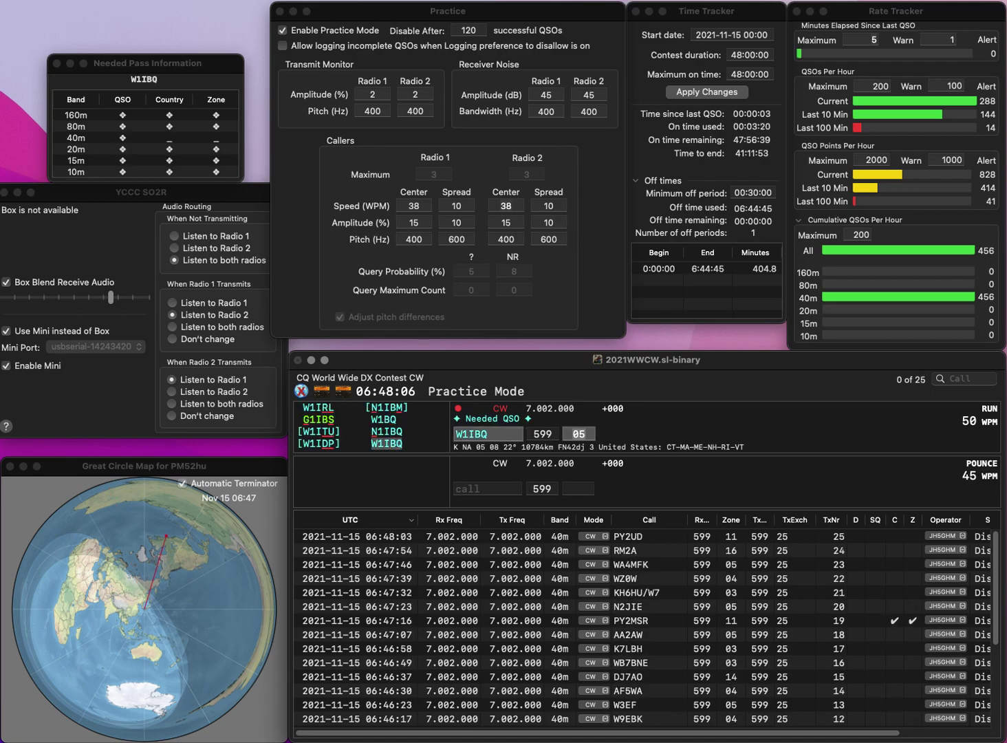
pyautogui.press('Tab')
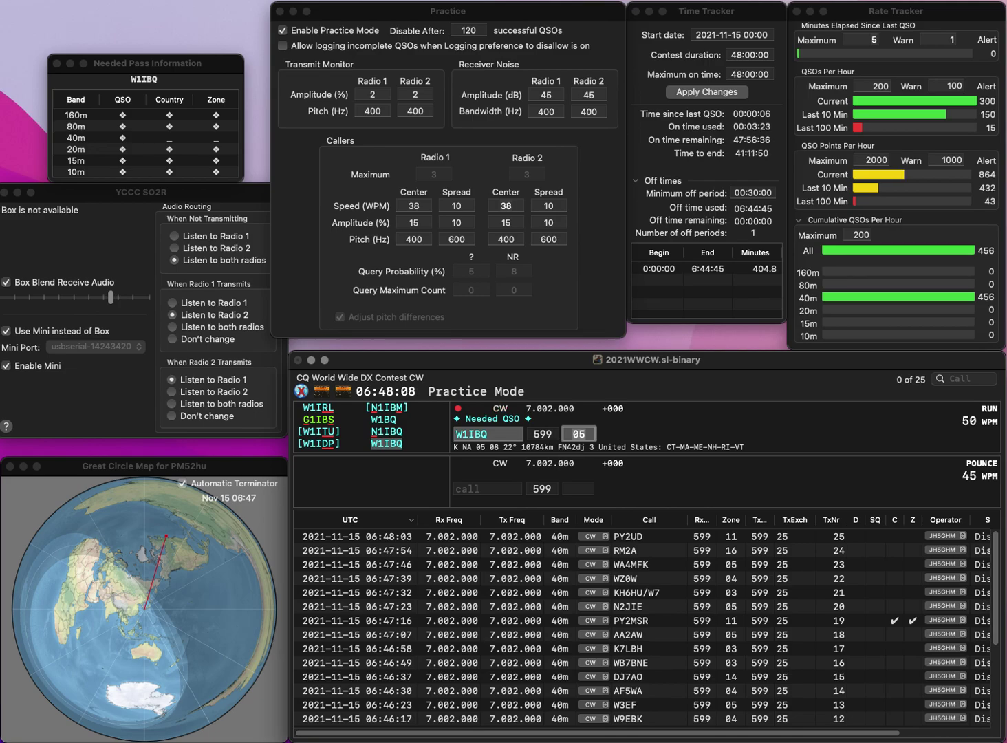
pyautogui.press('Return')
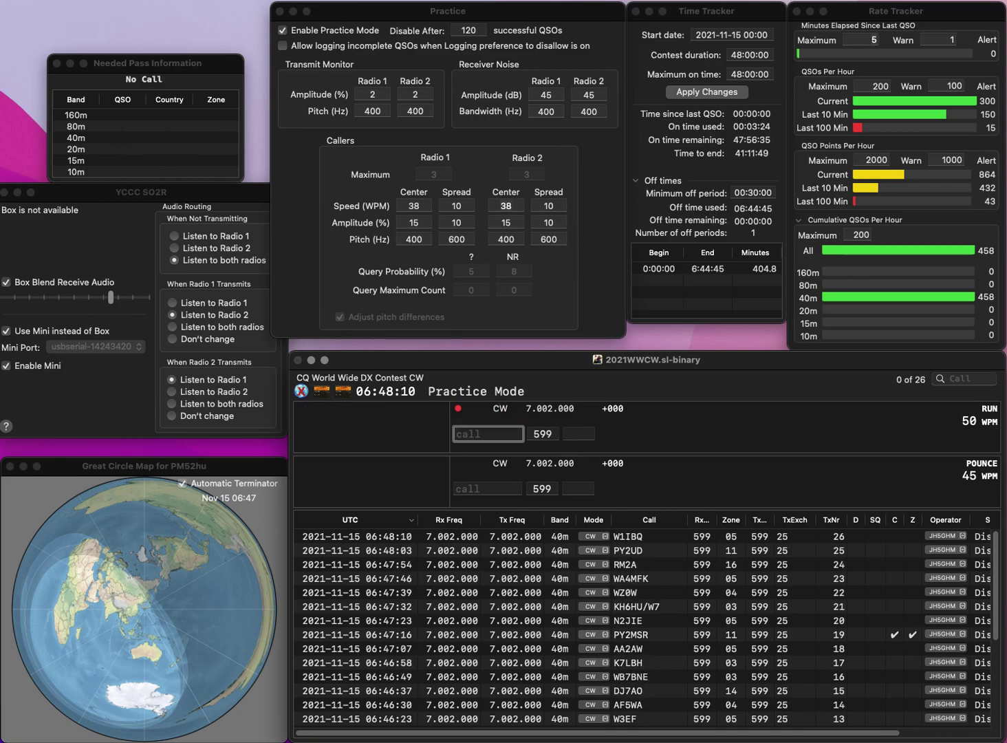
pyautogui.write('YO4T')
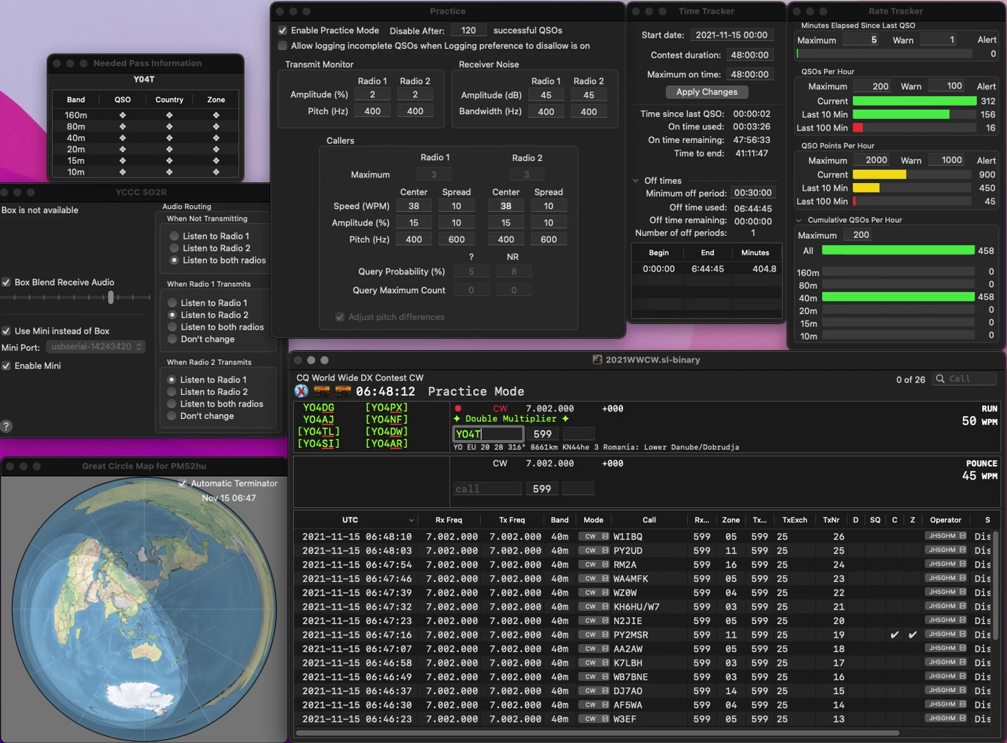
pyautogui.write('L')
pyautogui.press('space')
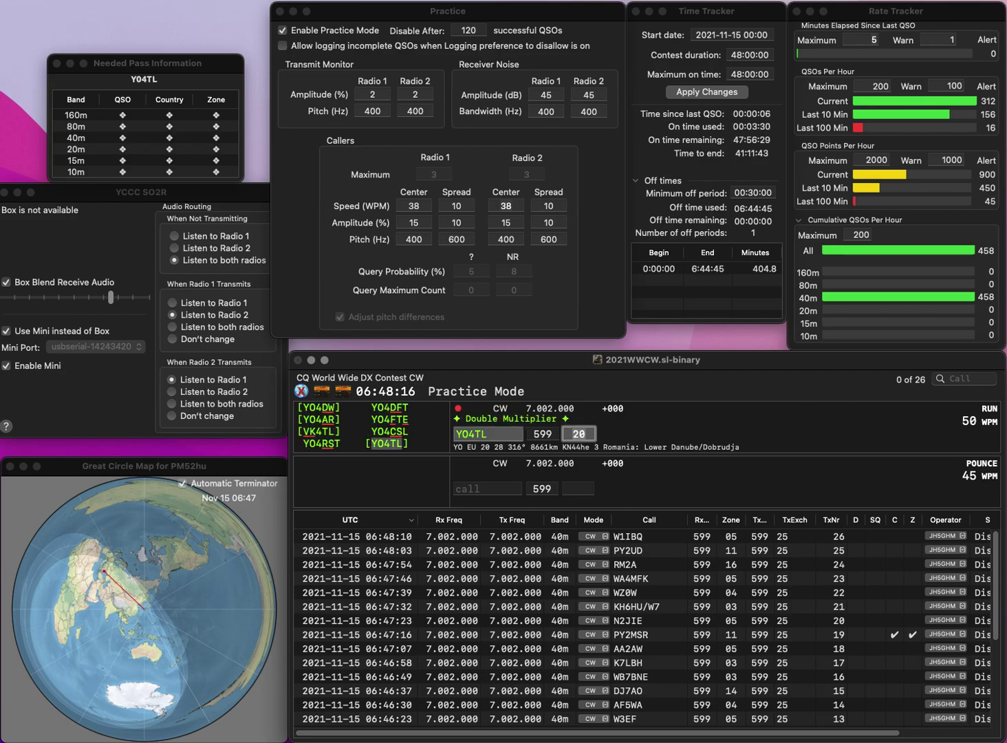
pyautogui.press('Return')
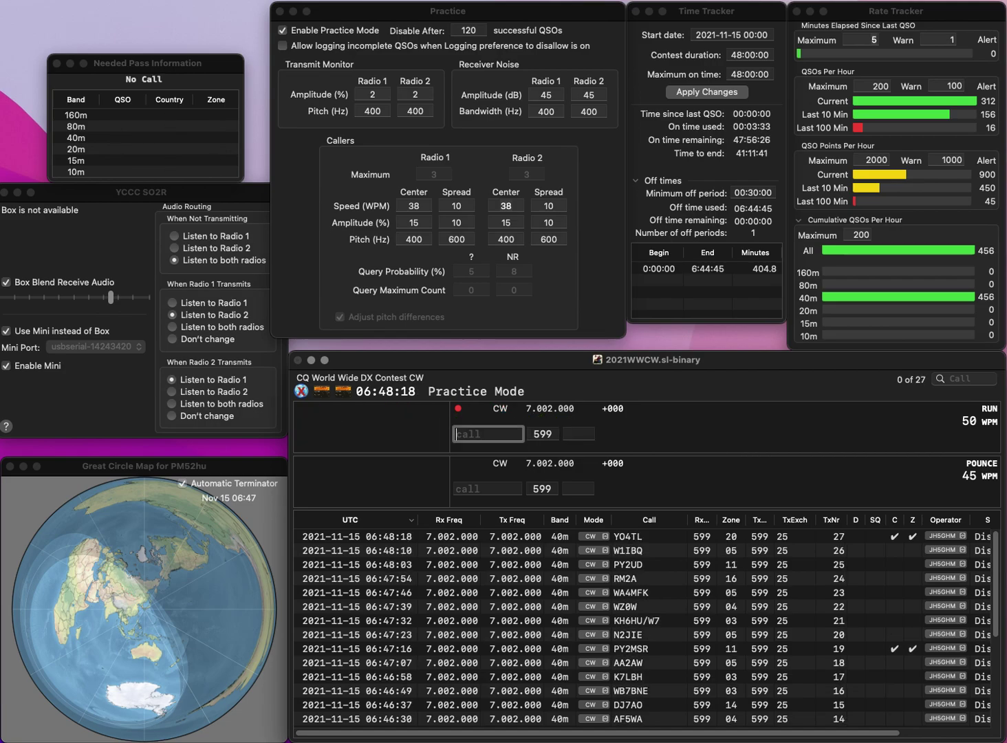
pyautogui.write('IU9P')
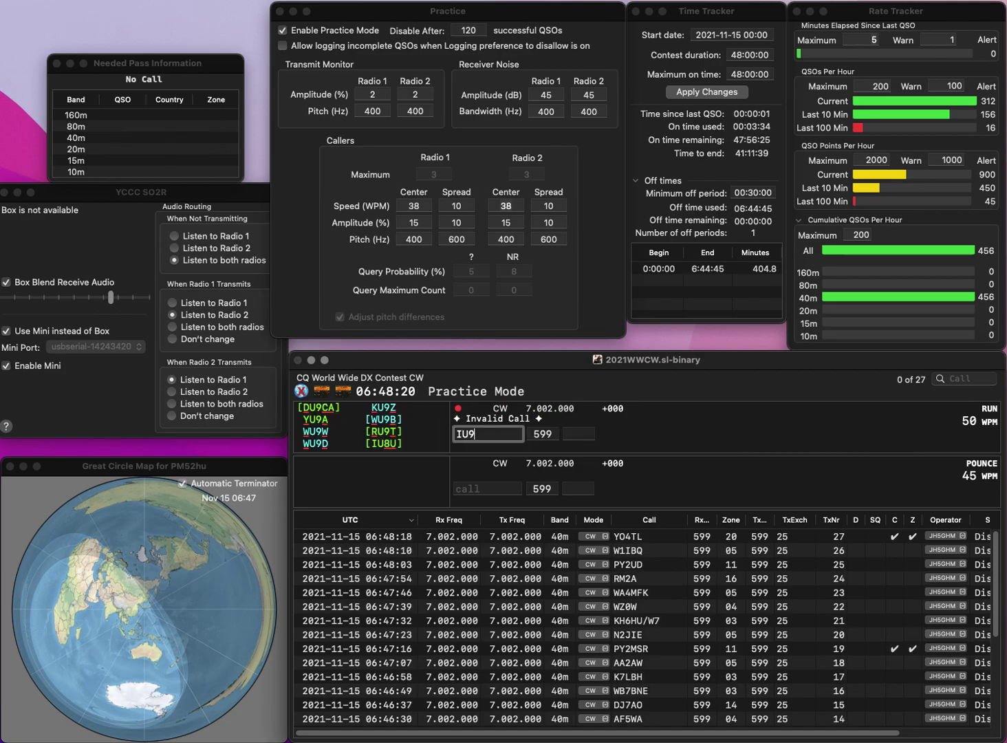
pyautogui.press('Left')
pyautogui.press('Left')
pyautogui.press('Left')
pyautogui.press('Delete')
pyautogui.write('H')
pyautogui.press('space')
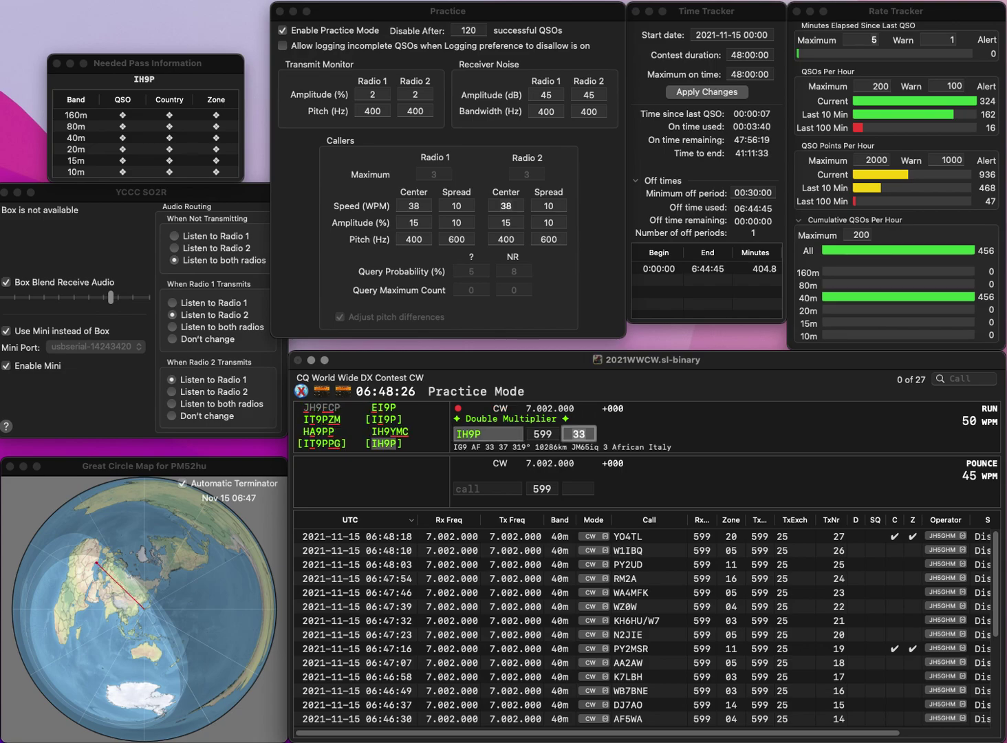
pyautogui.press('Return')
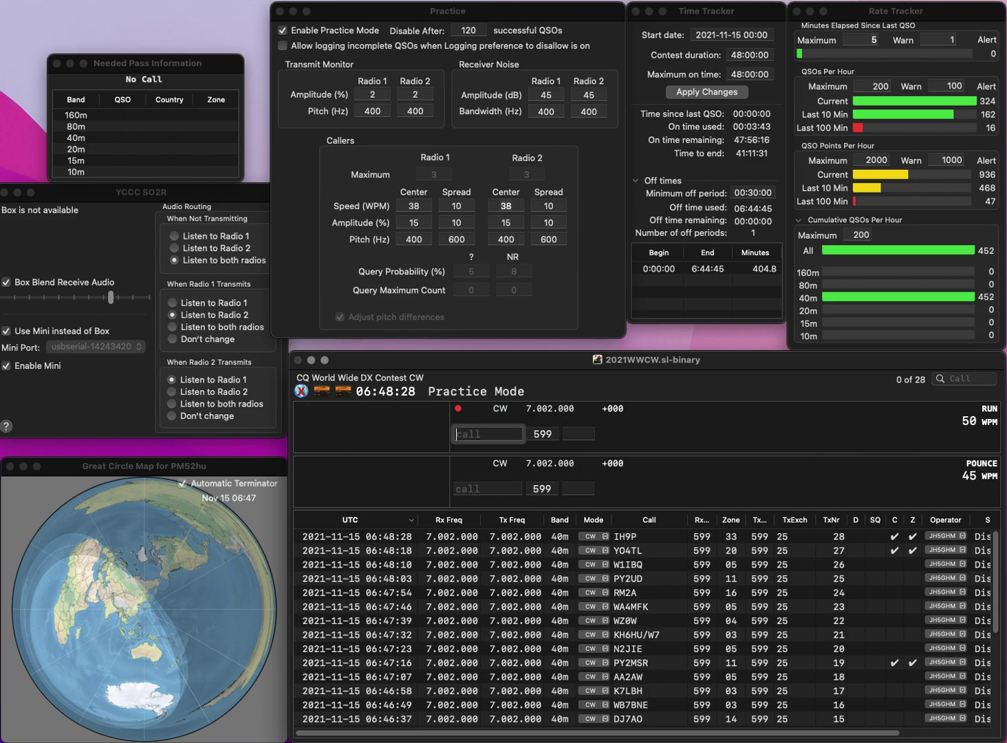
# Enter 3UW as a partial call, complete it to UX3UW, and log the run contact with report 599, zone 16.
pyautogui.write('3UW')
pyautogui.press('super+Left')
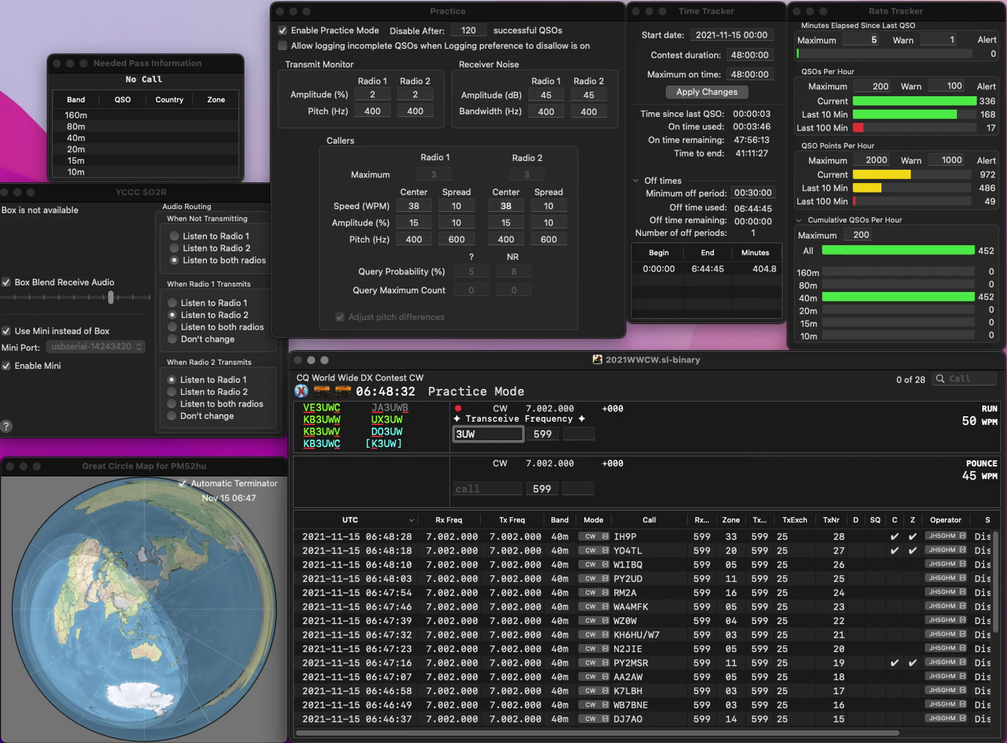
pyautogui.write('UX')
pyautogui.press('Tab')
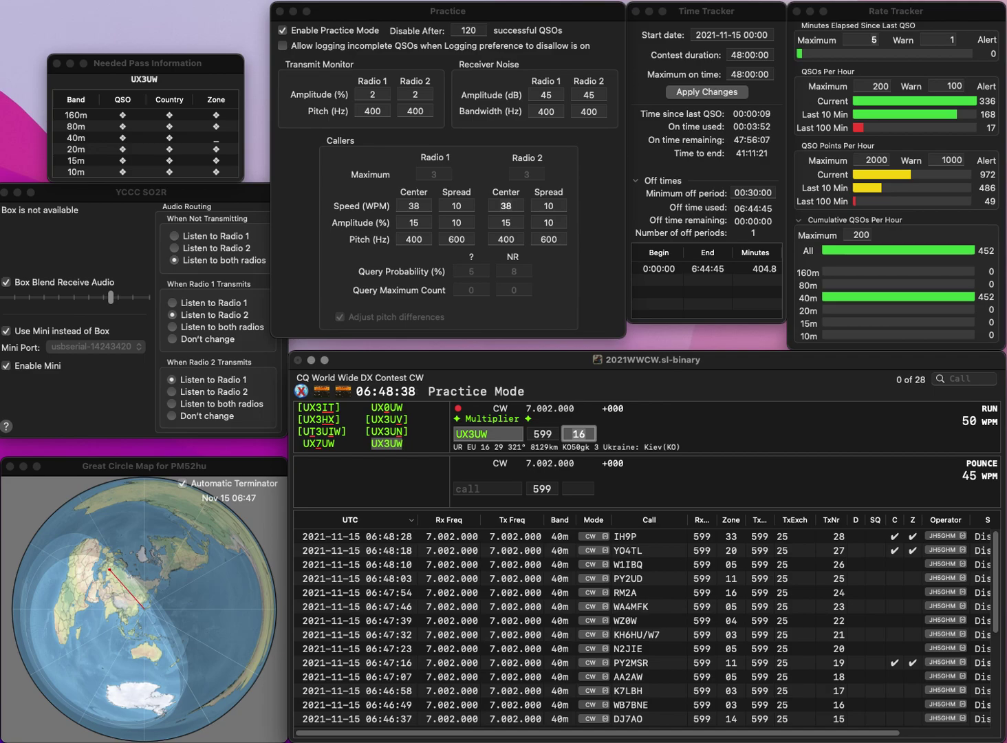
pyautogui.press('Return')
pyautogui.write('H3UA')
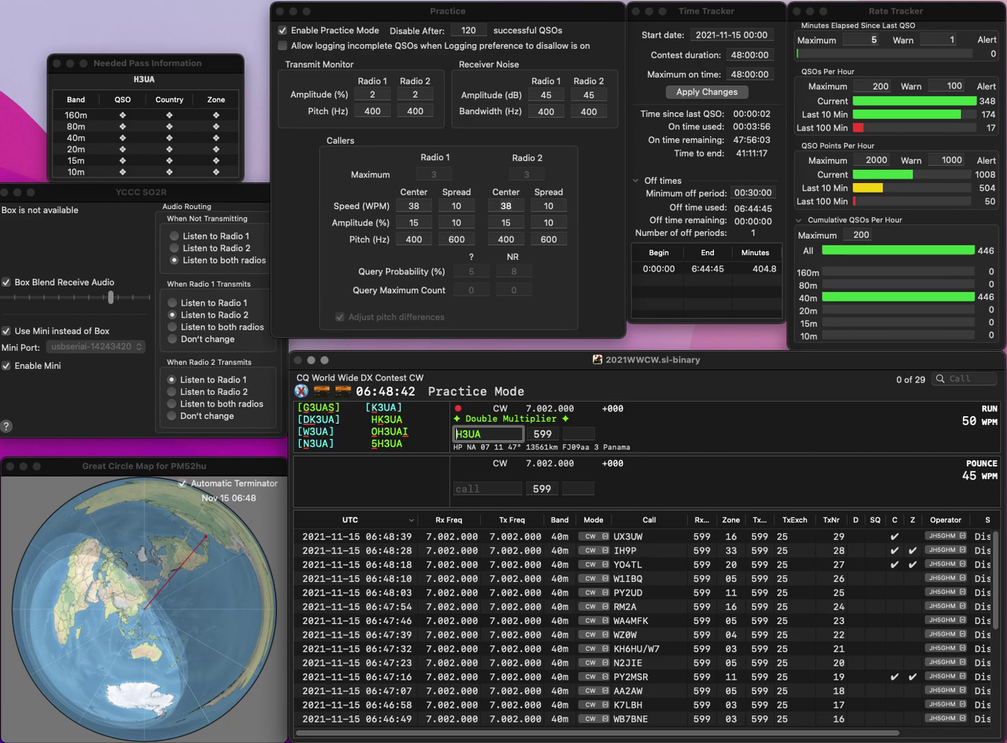
pyautogui.press('Home')
pyautogui.write('5')
pyautogui.press('space')
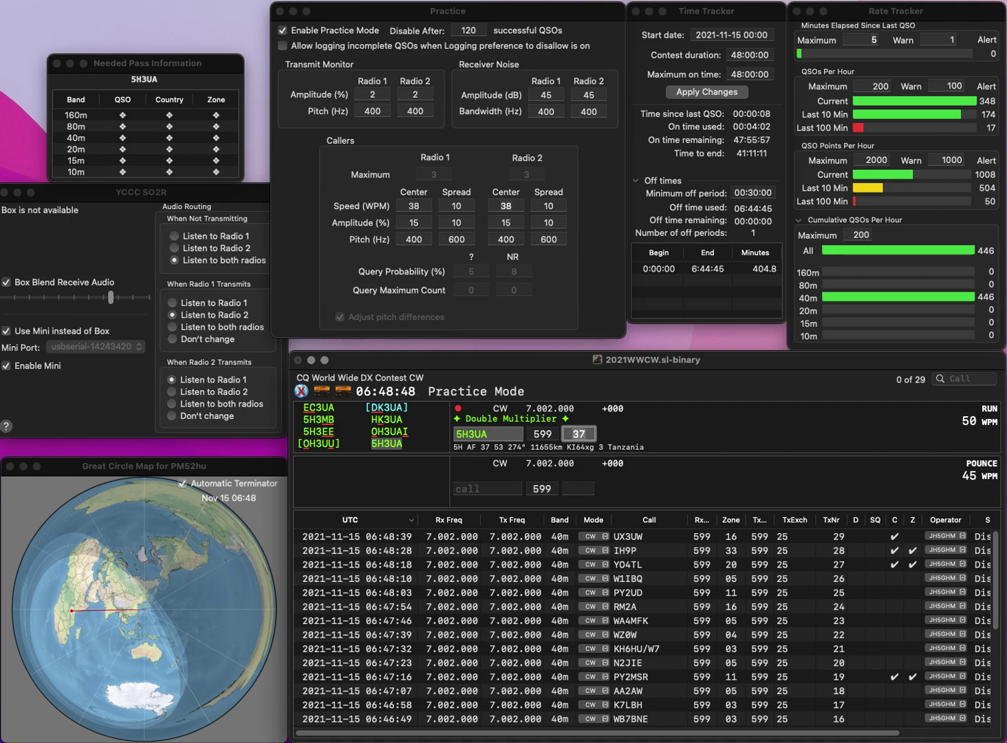
pyautogui.press('Return')
pyautogui.write('DM4EE')
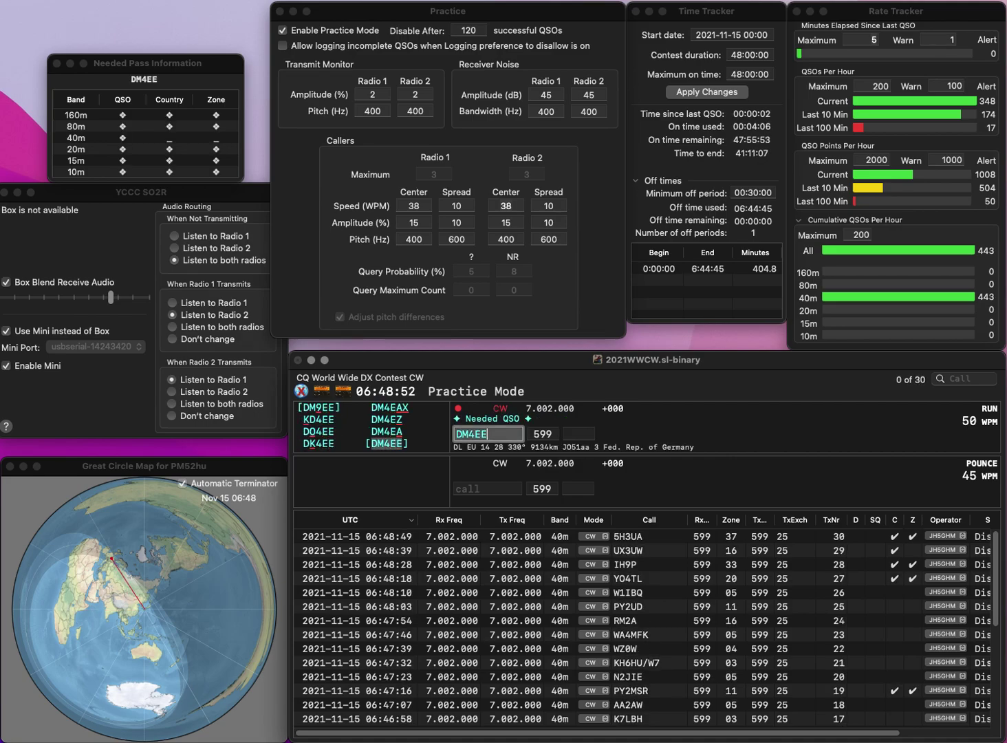
pyautogui.press('Return')
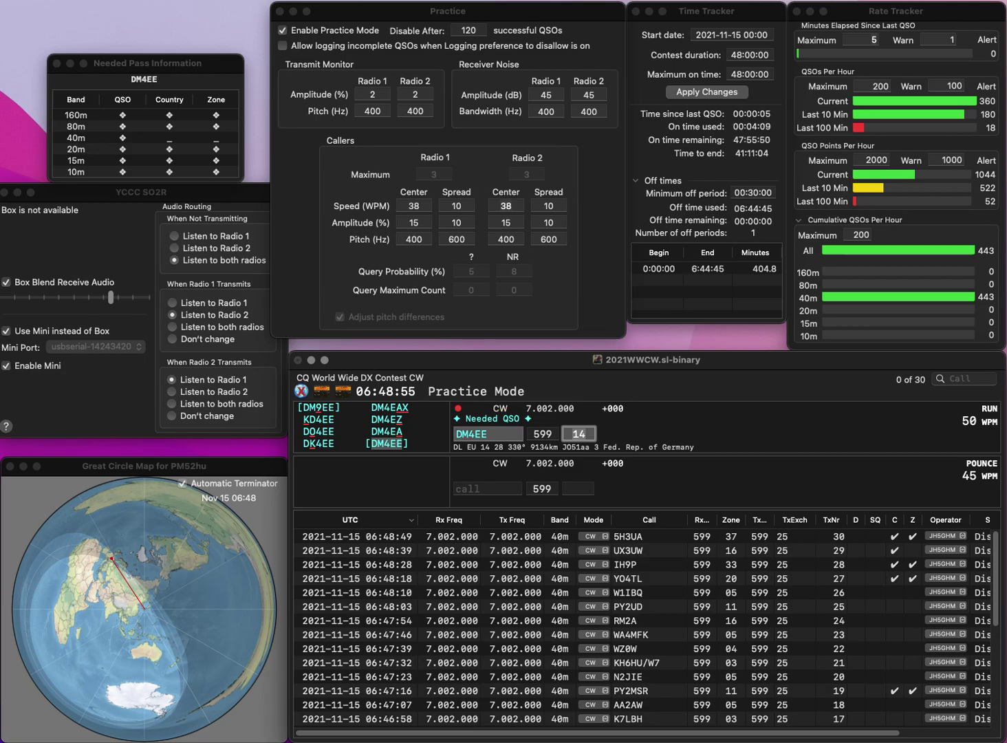
pyautogui.press('Return')
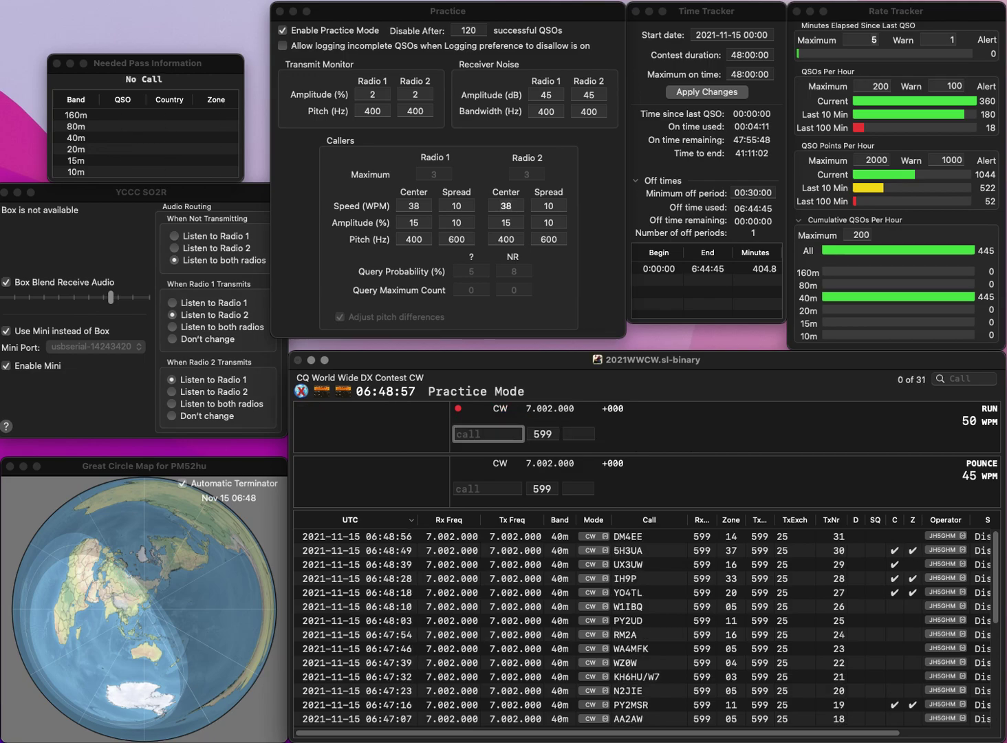
pyautogui.write('GVYHU')
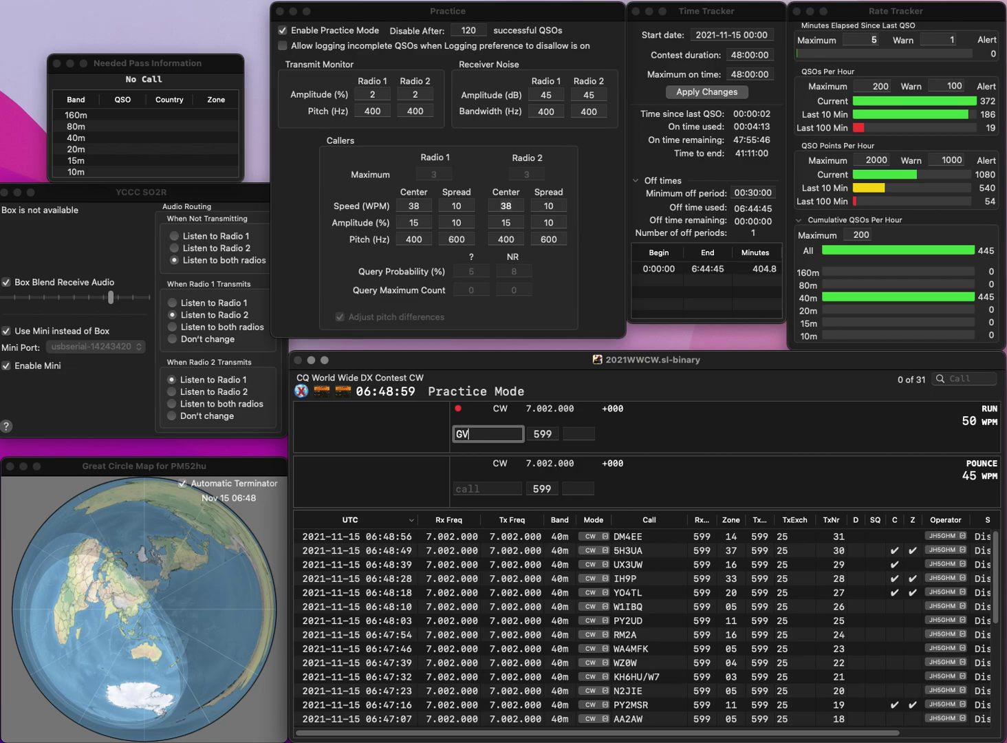
pyautogui.click(455, 434)
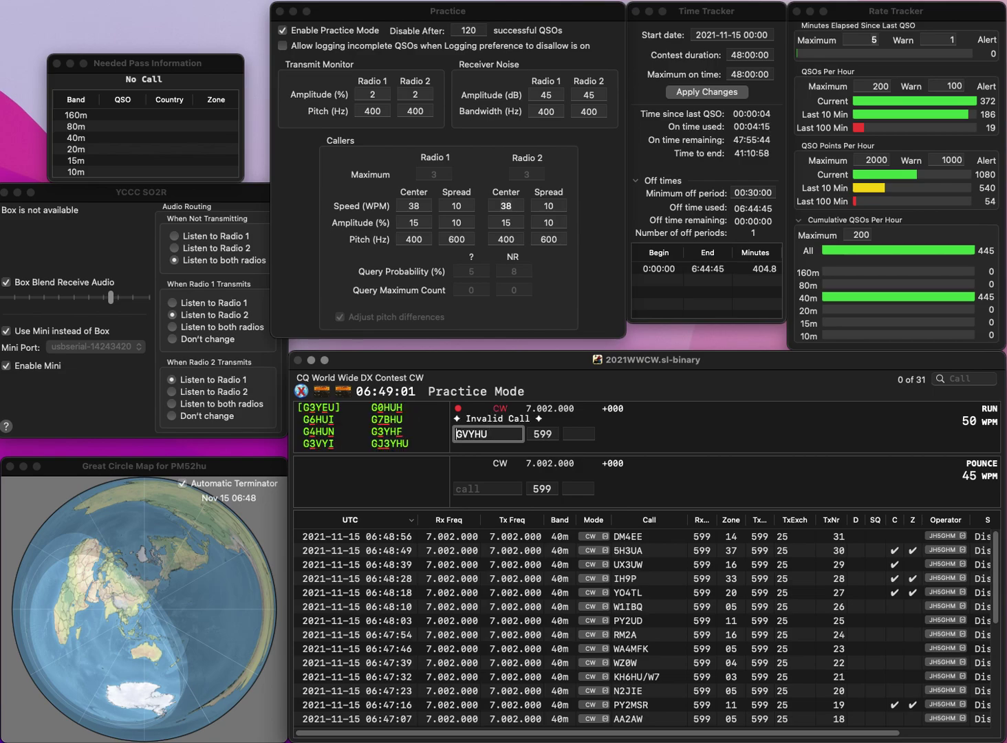
pyautogui.press('Delete')
pyautogui.write('J3')
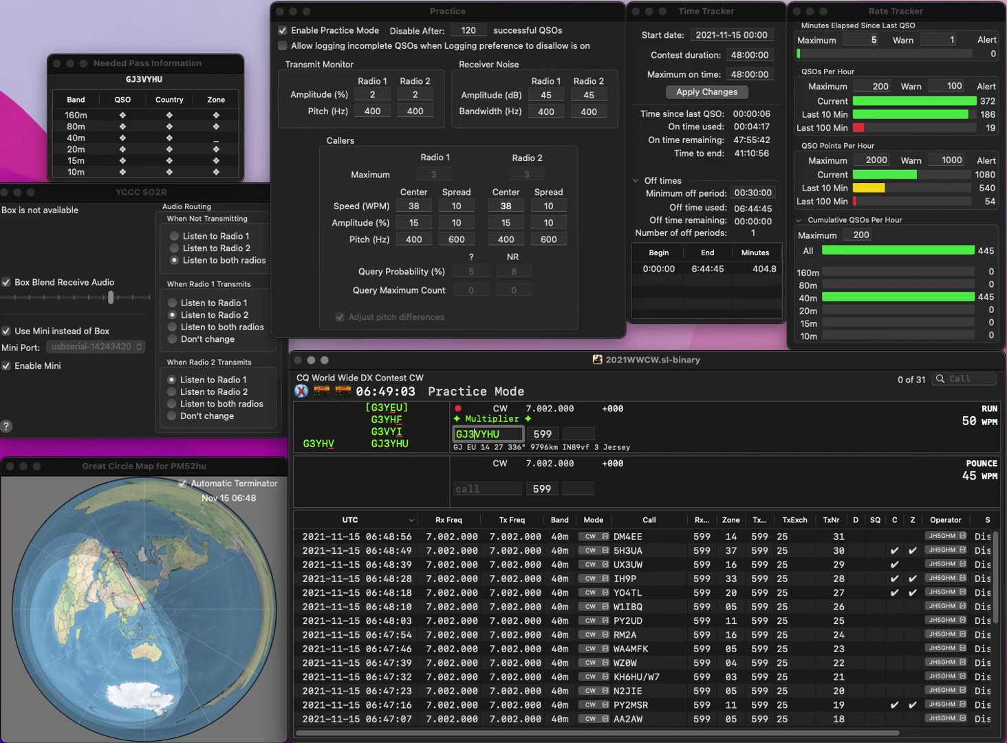
pyautogui.press('Tab')
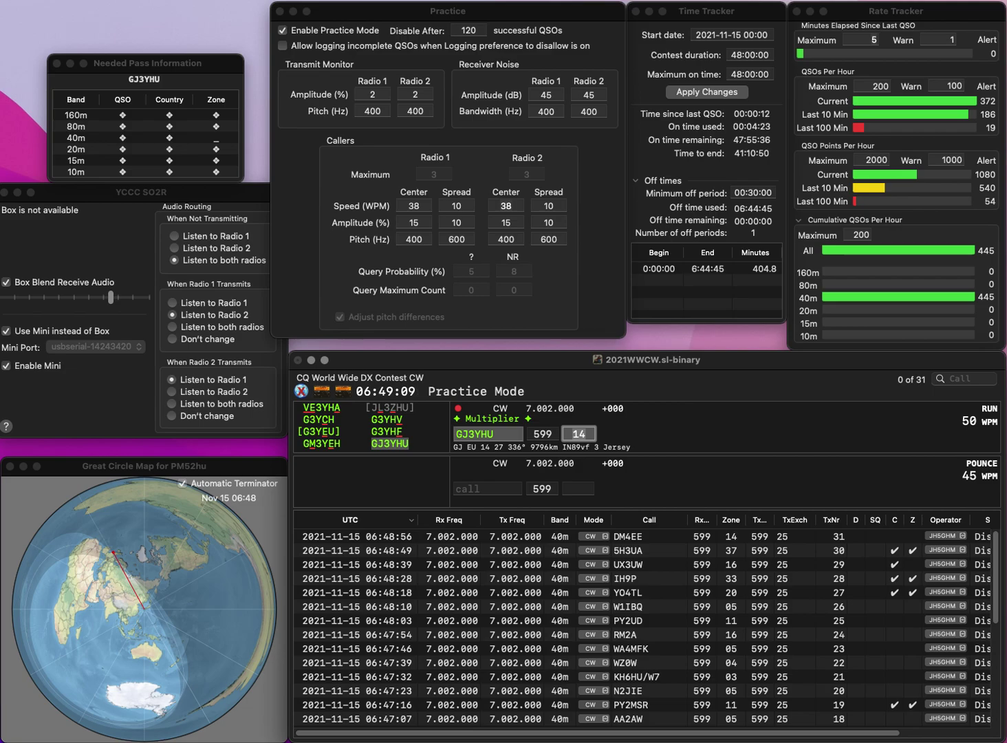
pyautogui.press('Return')
pyautogui.write('N7FAN')
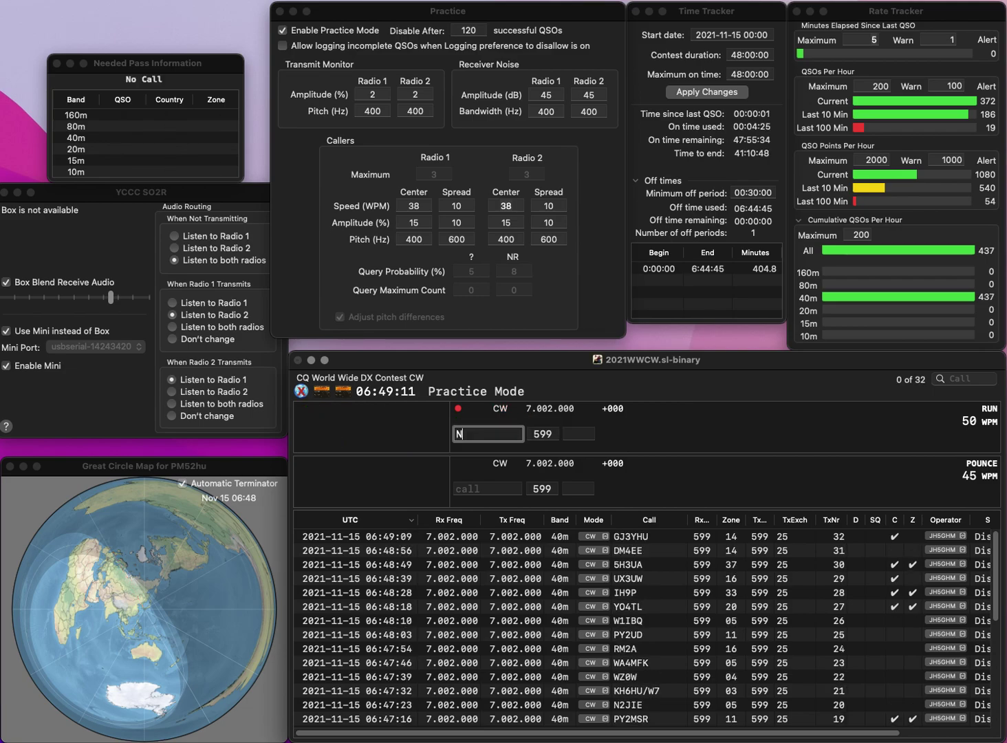
pyautogui.press('space')
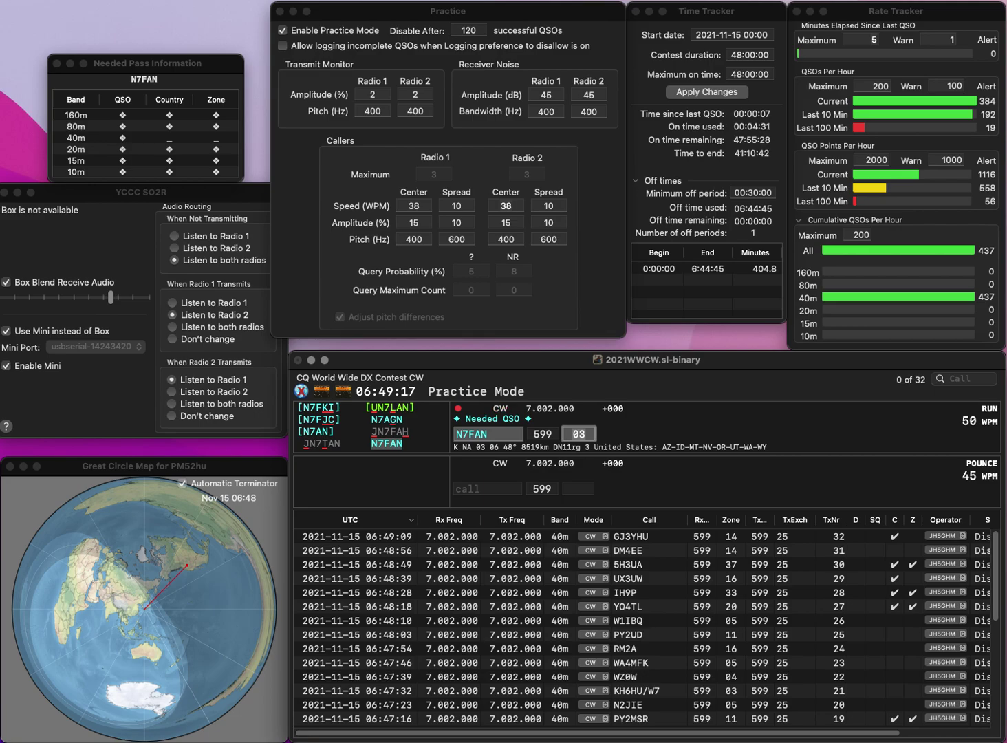
pyautogui.press('Return')
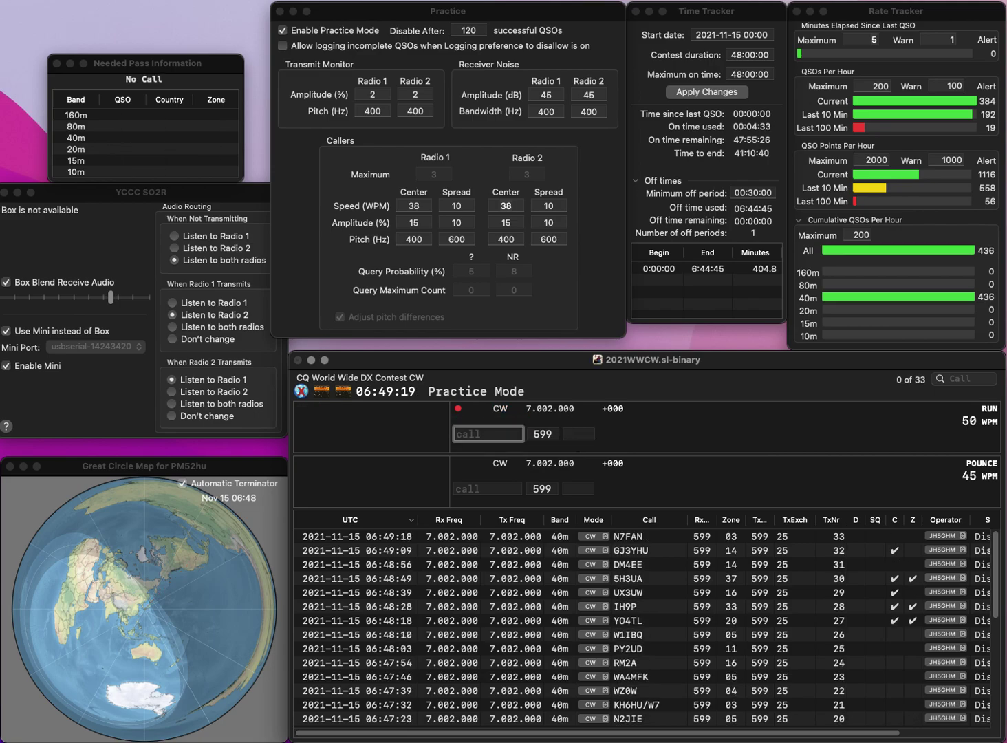
pyautogui.write('KN6KNE')
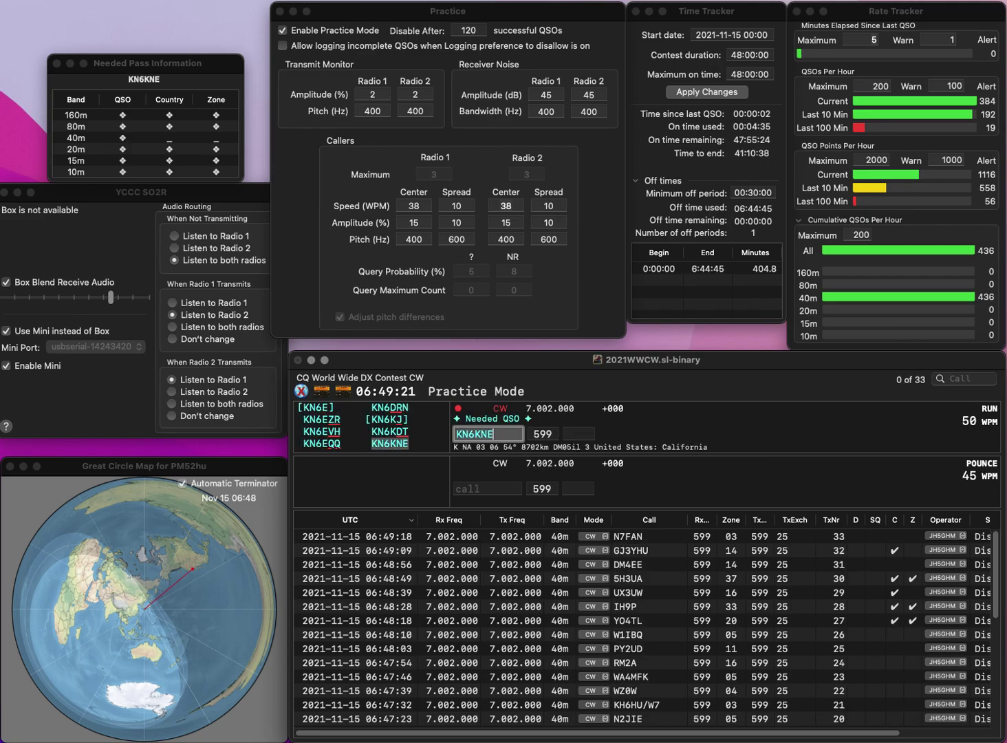
pyautogui.press('space')
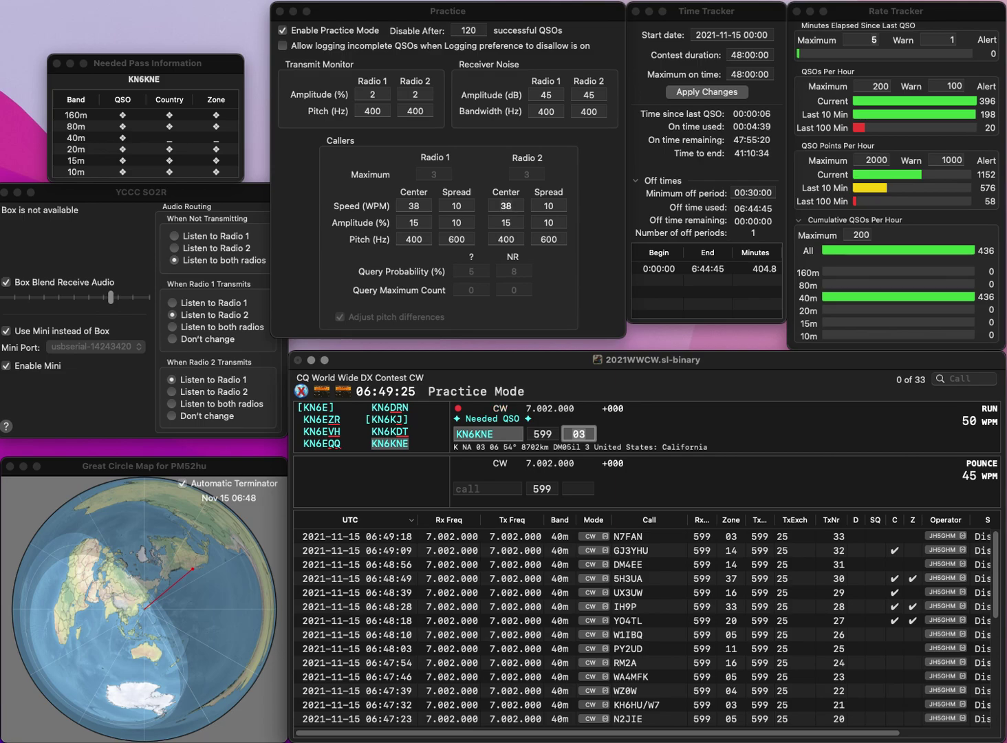
pyautogui.press('Return')
pyautogui.write('N4')
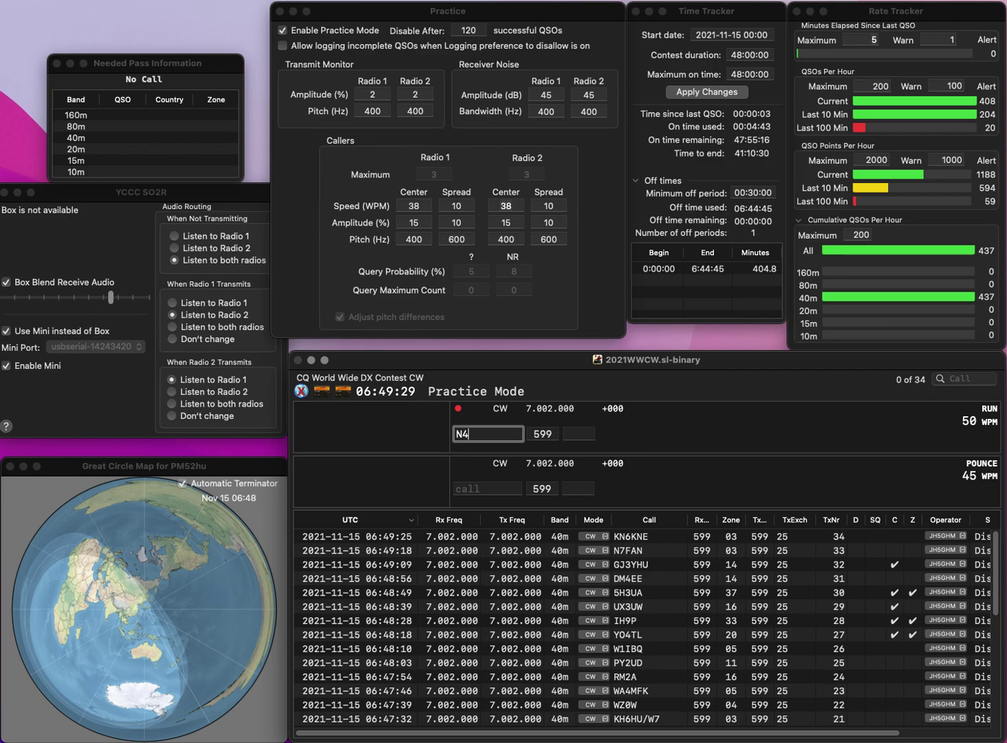
pyautogui.write('YO')
pyautogui.press('Return')
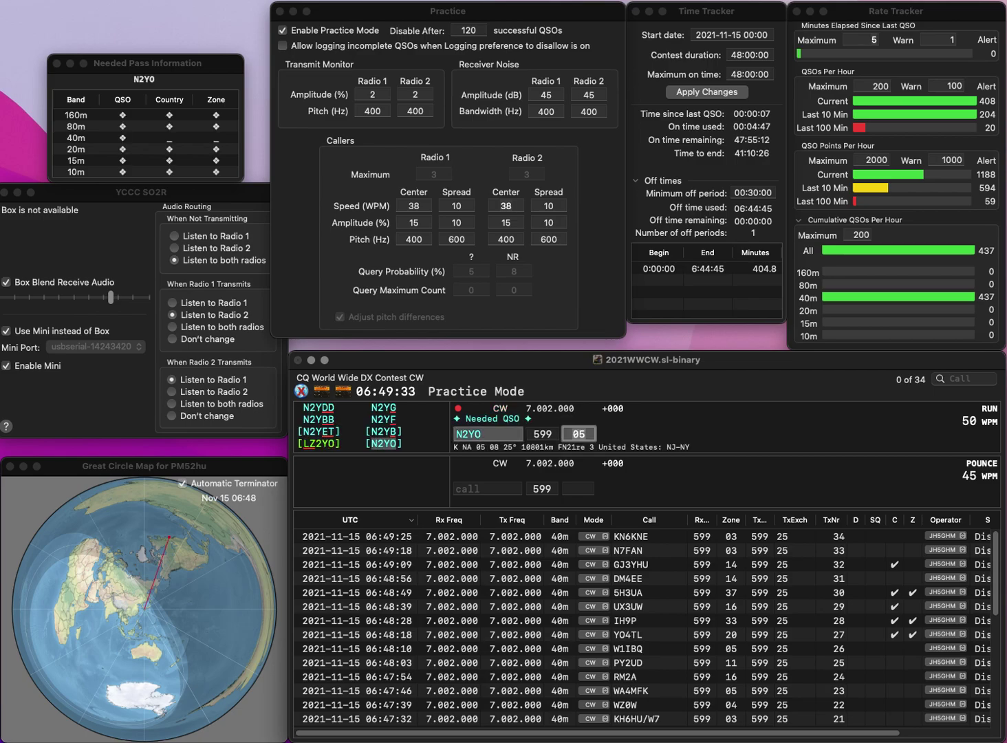
pyautogui.press('Return')
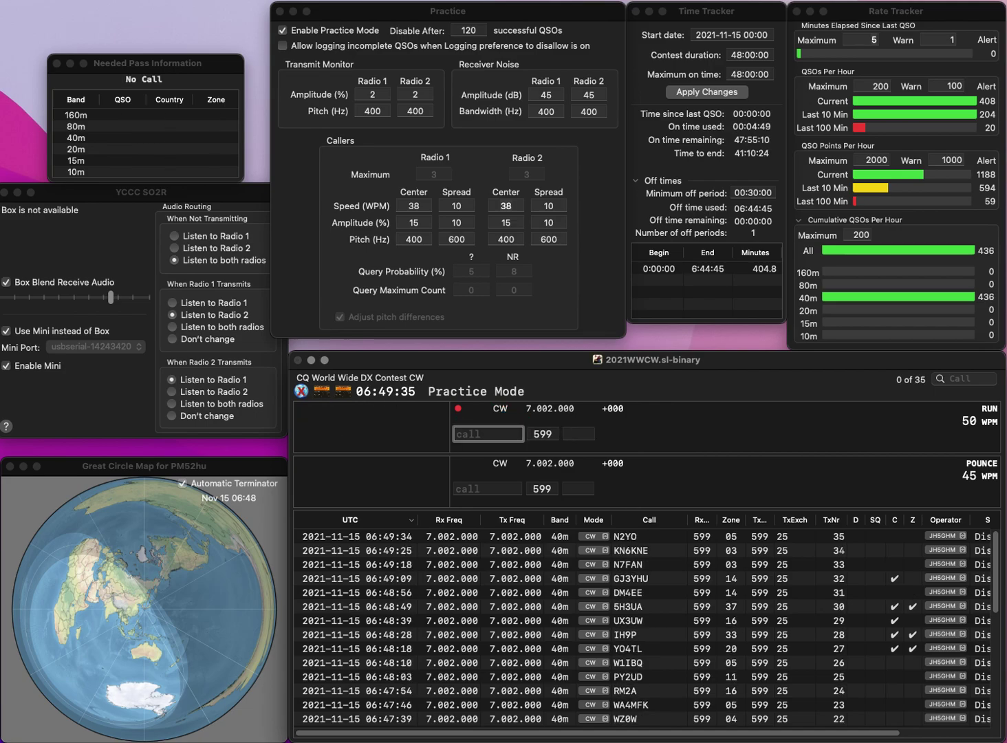
pyautogui.write('K0RON')
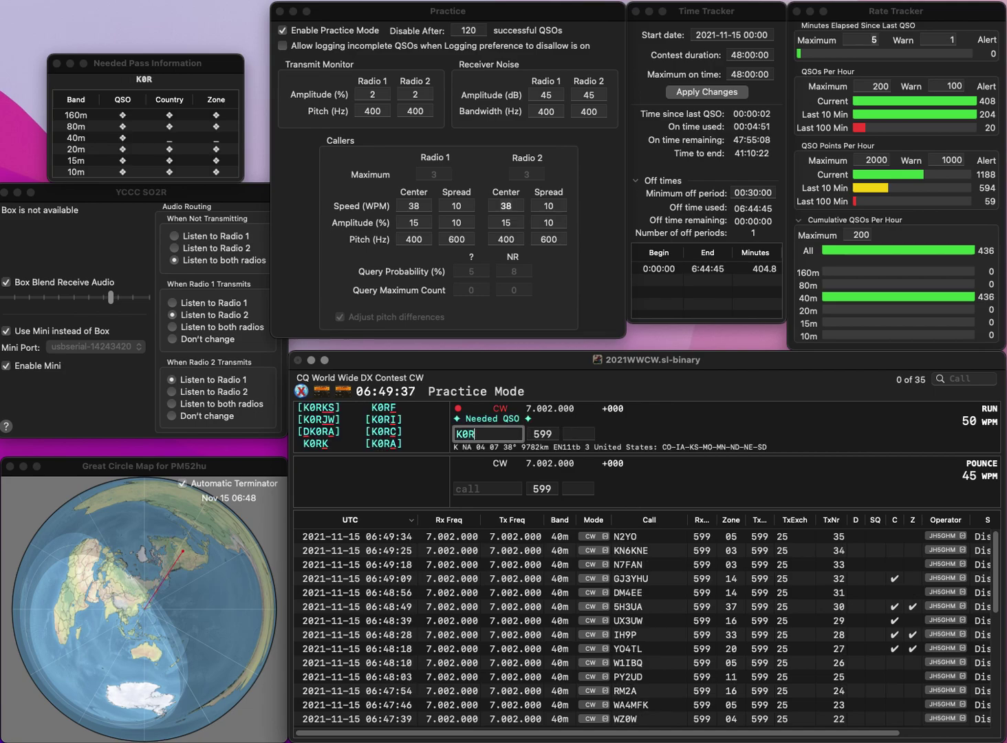
pyautogui.press('space')
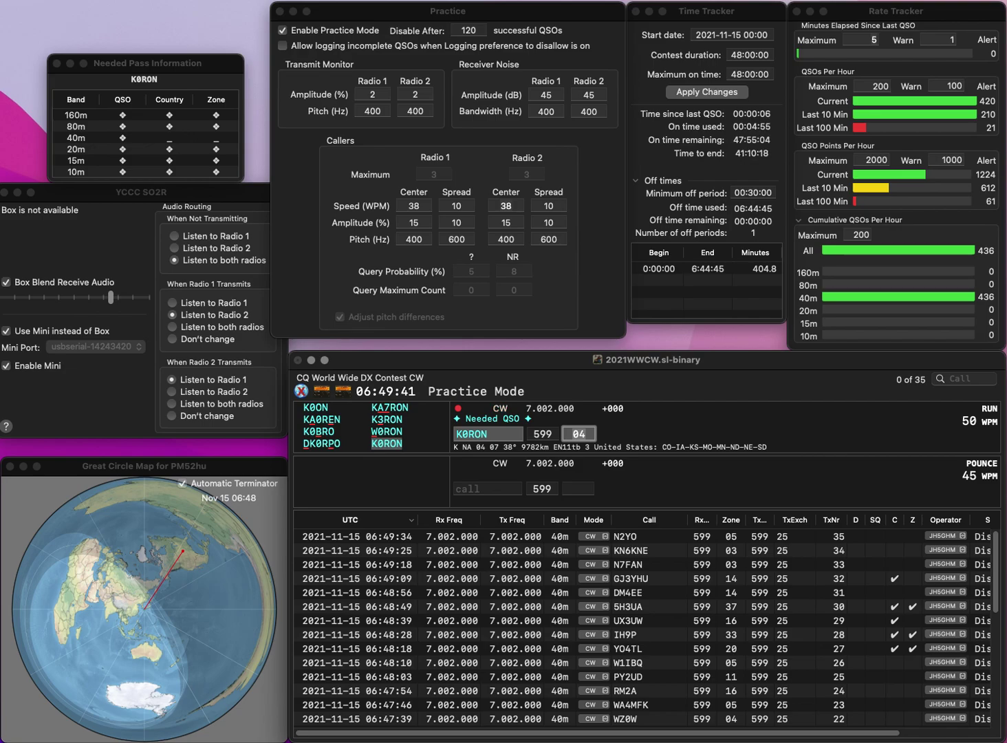
pyautogui.press('Return')
pyautogui.write('HG')
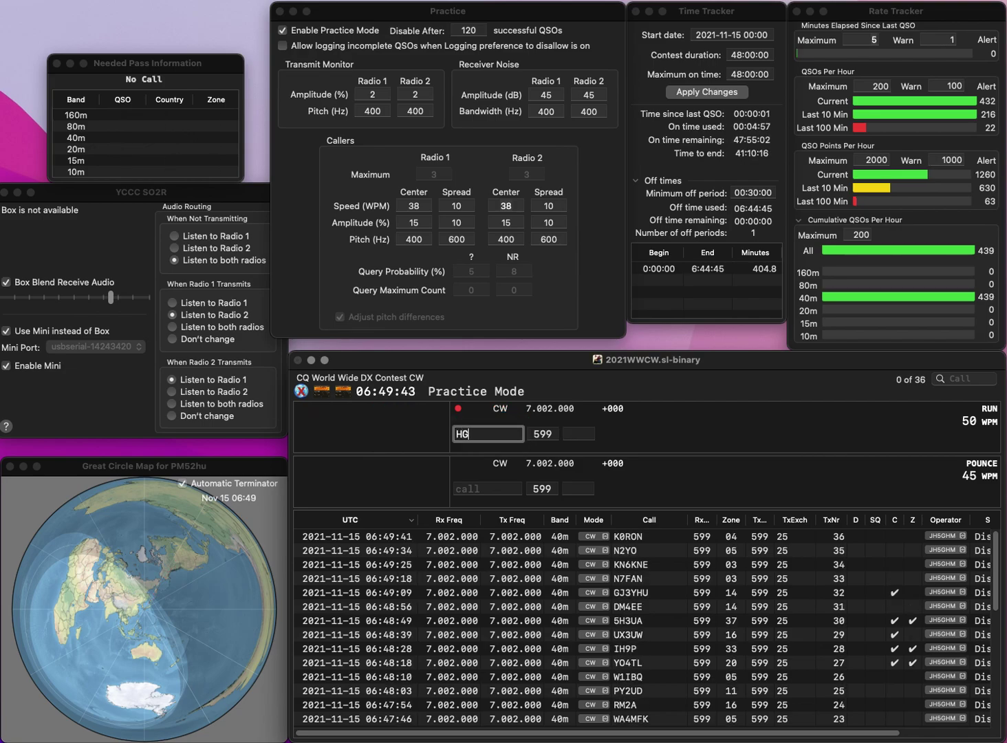
pyautogui.write('8YKO')
pyautogui.press('space')
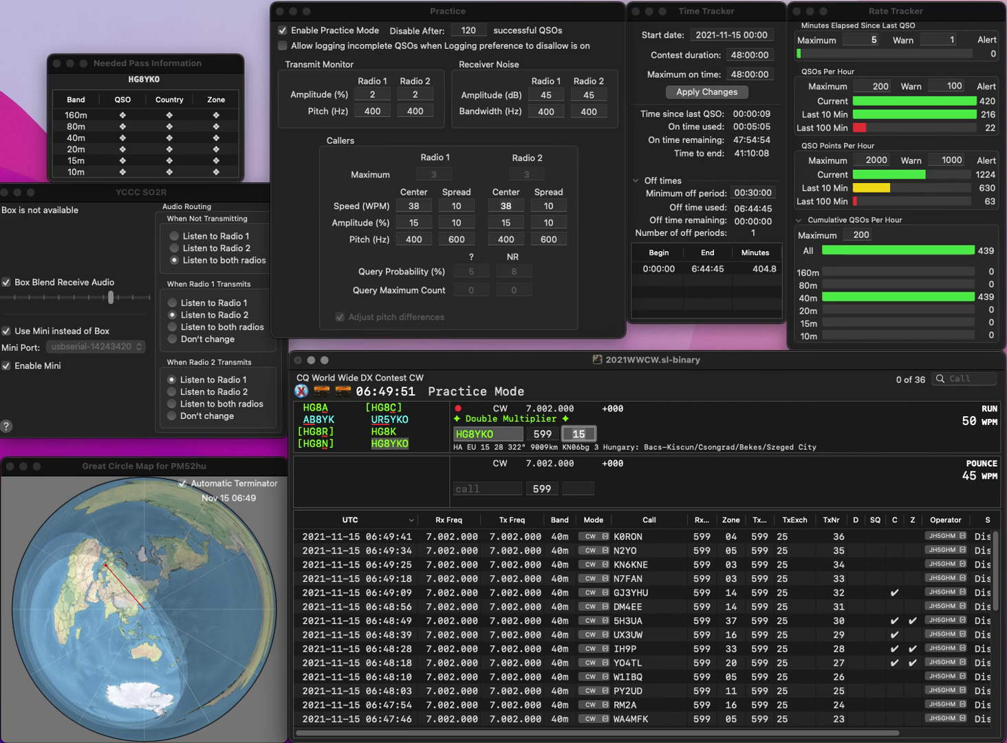
pyautogui.press('Return')
pyautogui.write('KC09IUY')
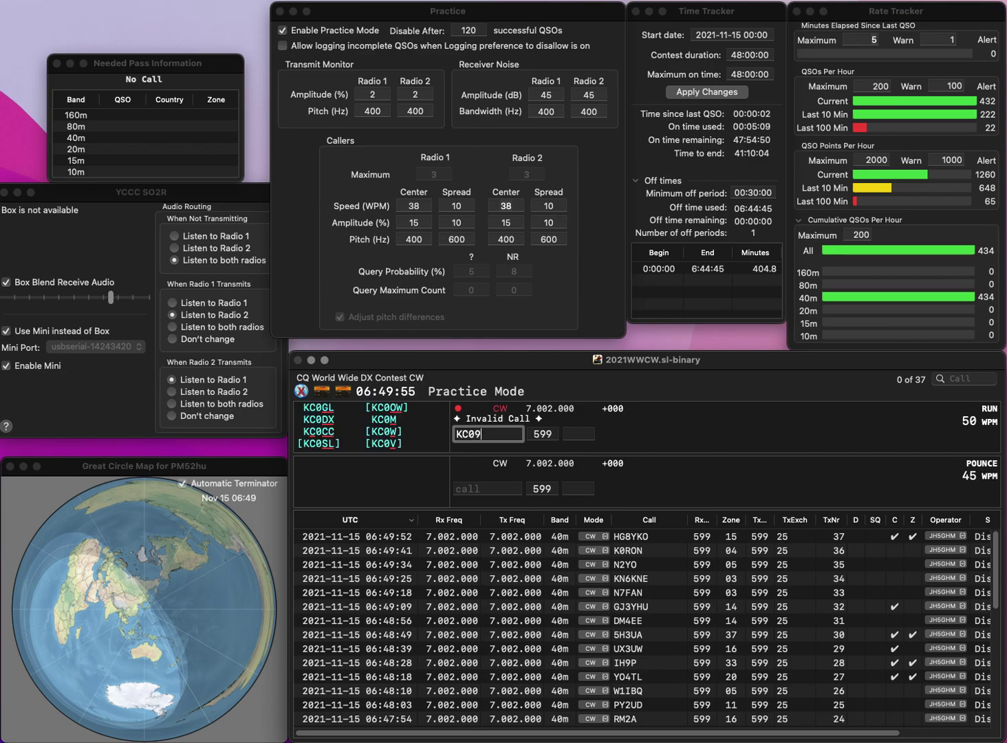
pyautogui.press('Left')
pyautogui.press('Left')
pyautogui.press('Left')
pyautogui.press('BackSpace')
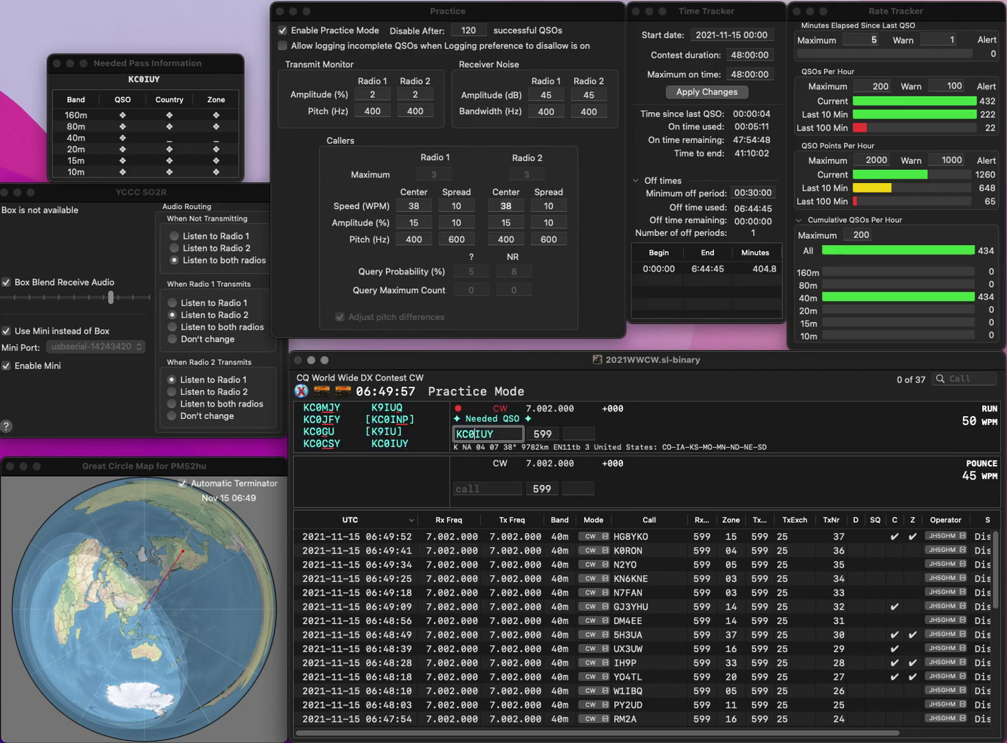
pyautogui.press('space')
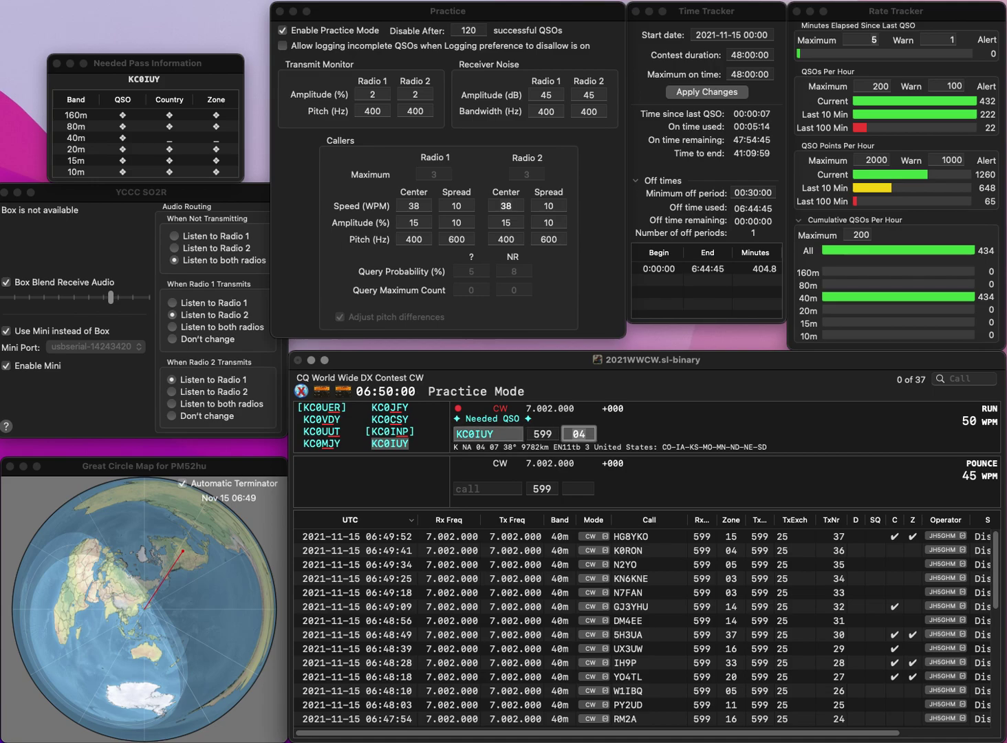
pyautogui.press('Return')
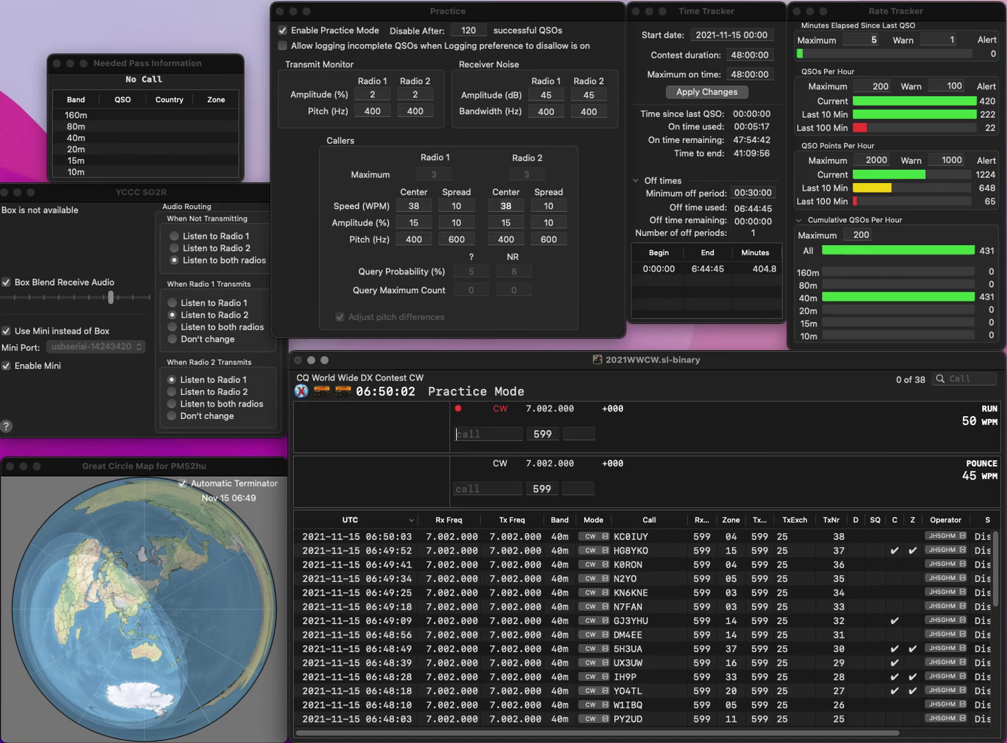
# Log a run contact with XQ7IR, report 599, zone 12.
pyautogui.write('XQ7IR')
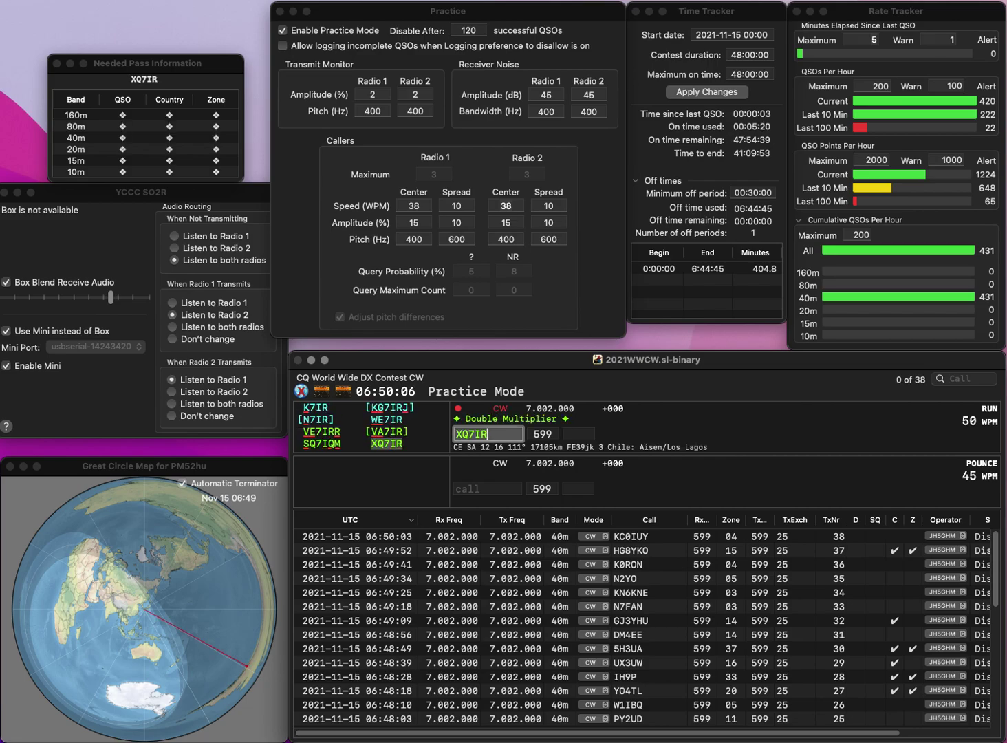
pyautogui.press('Return')
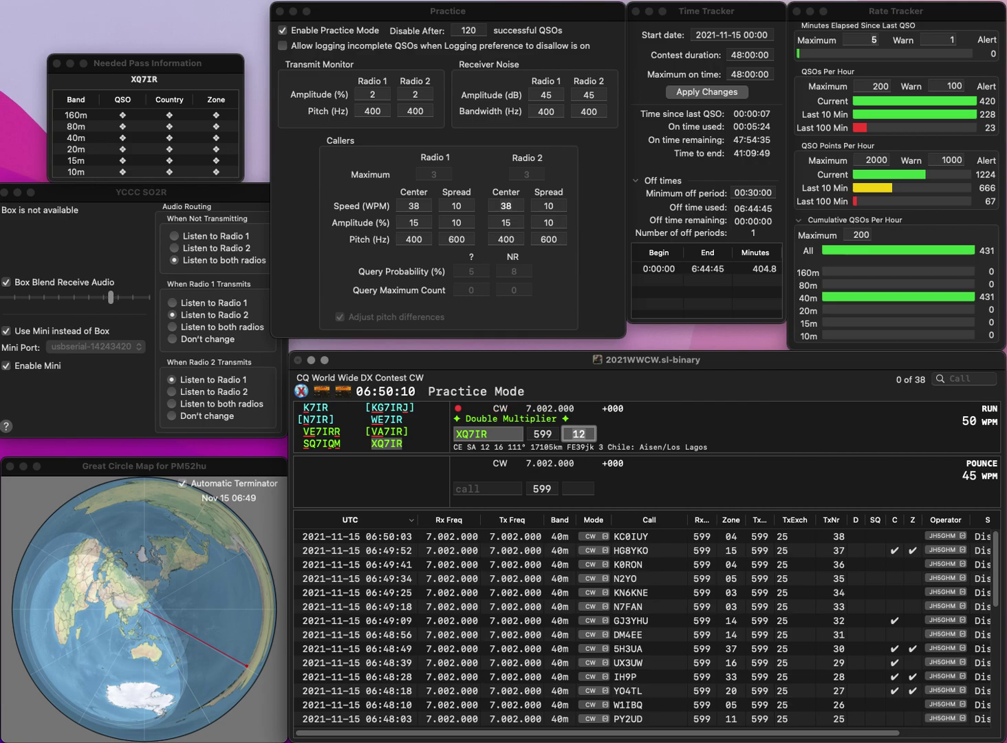
pyautogui.press('Return')
pyautogui.write('9AS5GM')
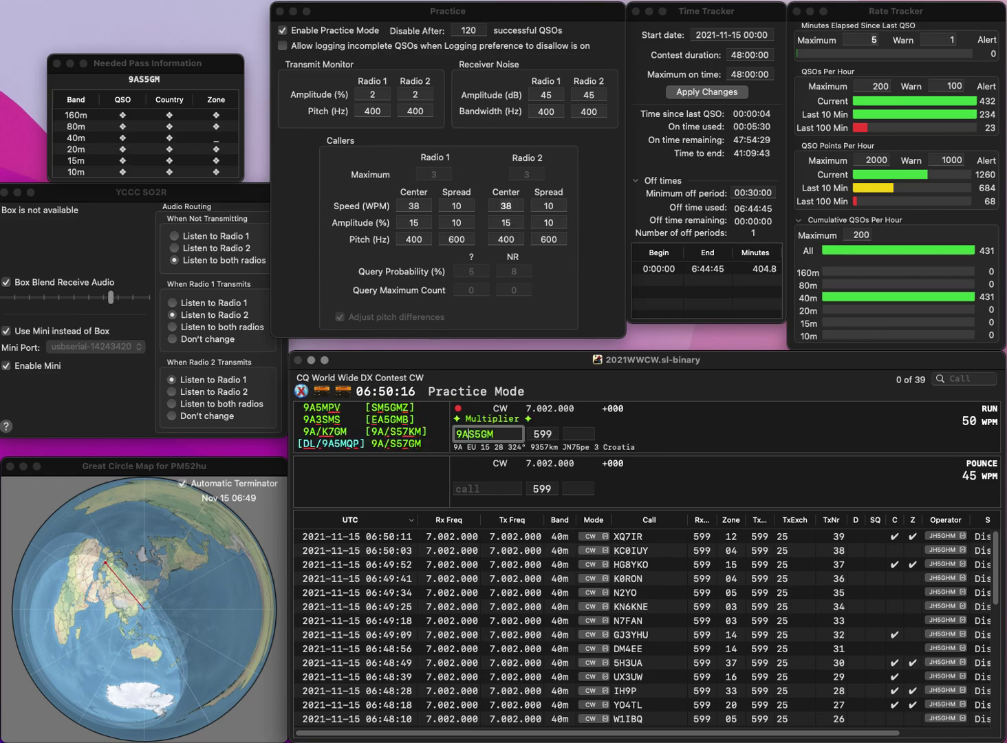
pyautogui.write('/')
pyautogui.press('Right')
pyautogui.press('Right')
pyautogui.write('7')
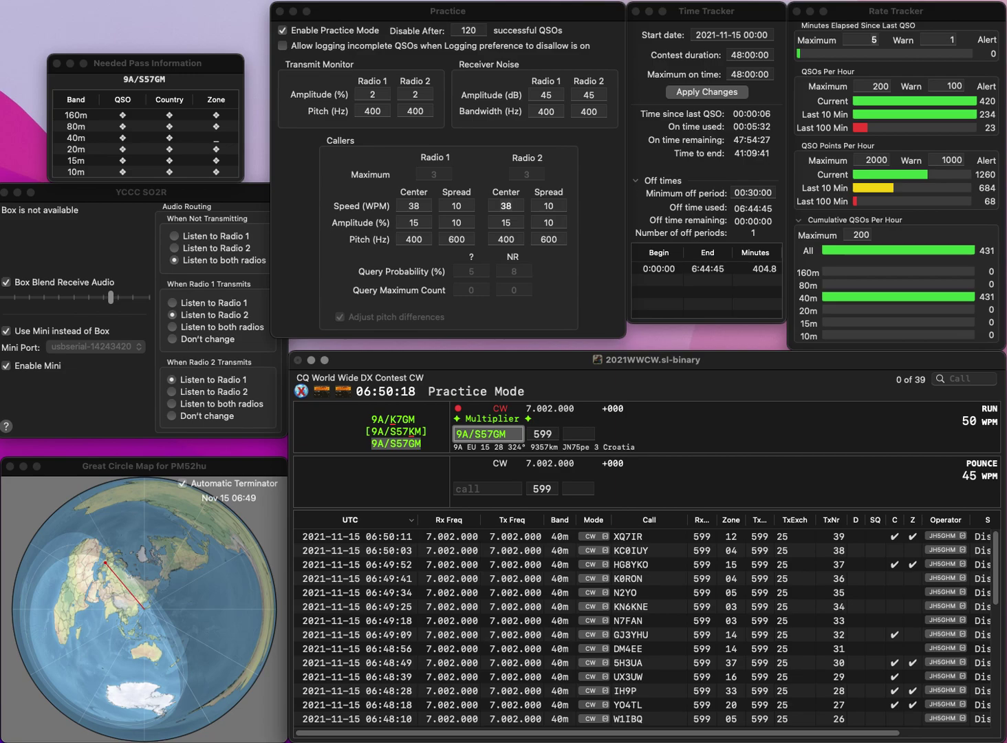
pyautogui.press('space')
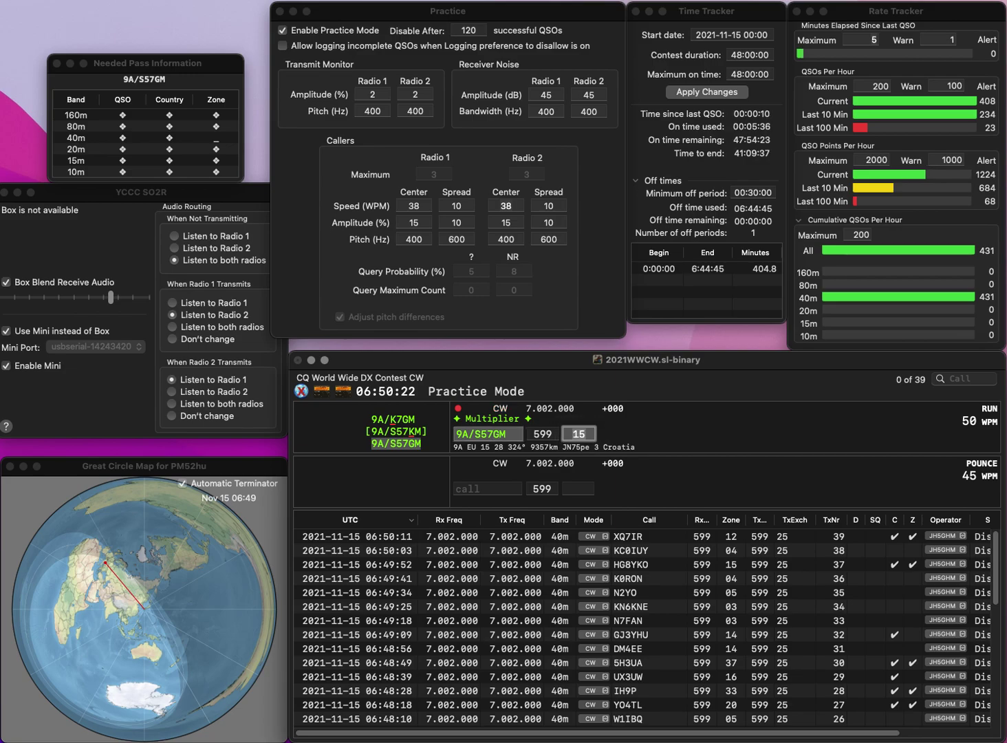
pyautogui.press('Return')
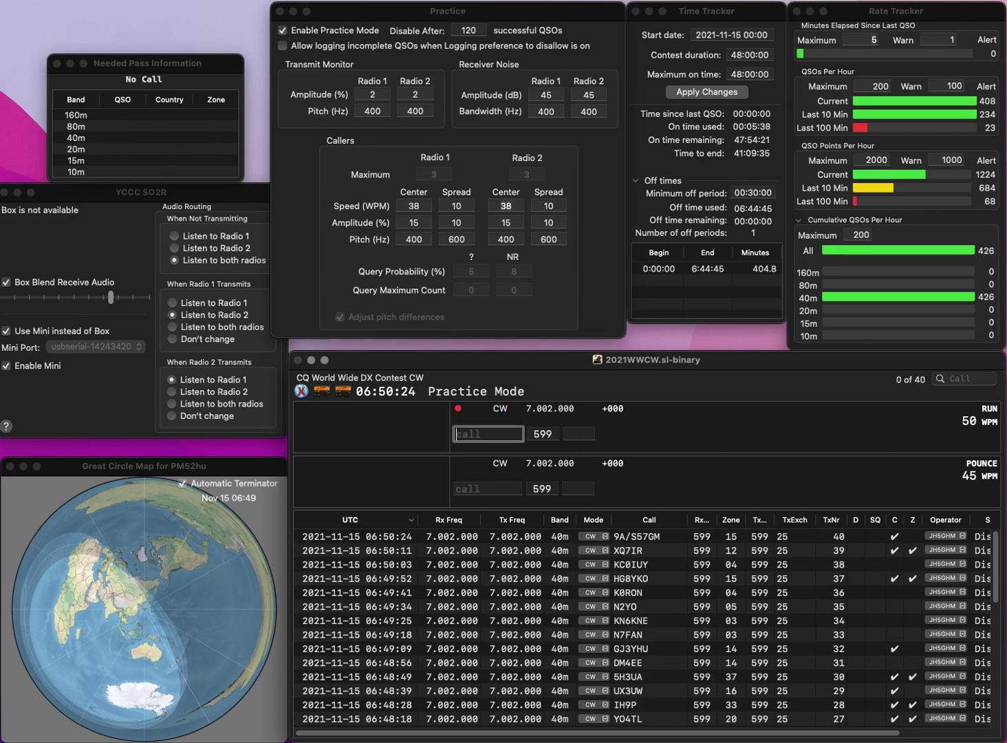
pyautogui.write('OK2FYM')
pyautogui.press('Return')
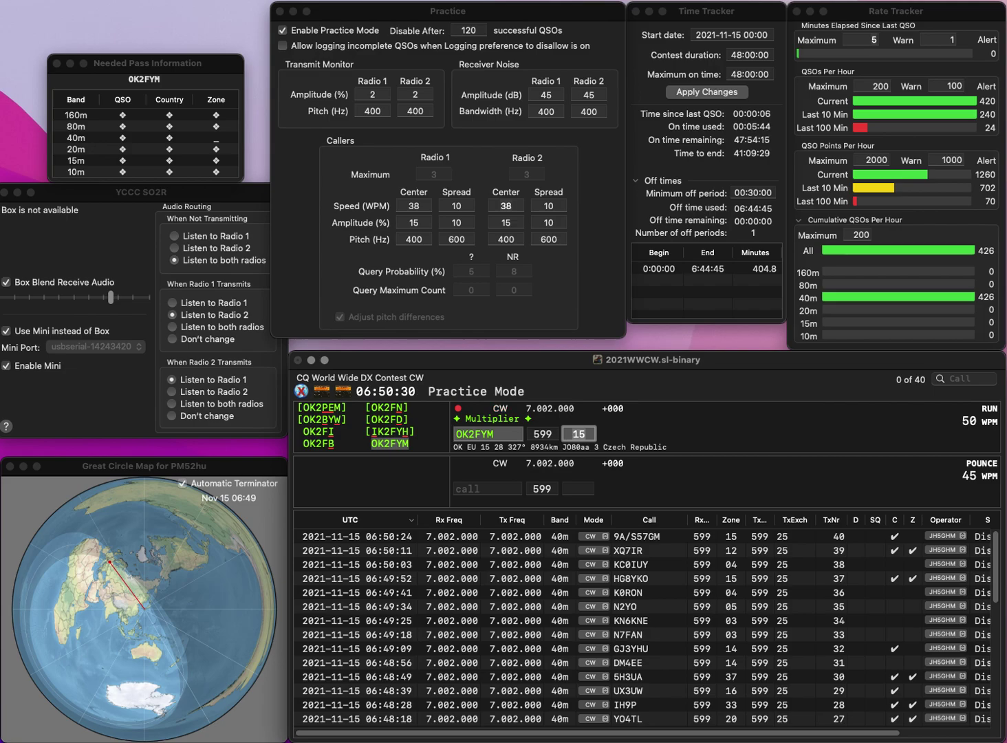
pyautogui.press('Return')
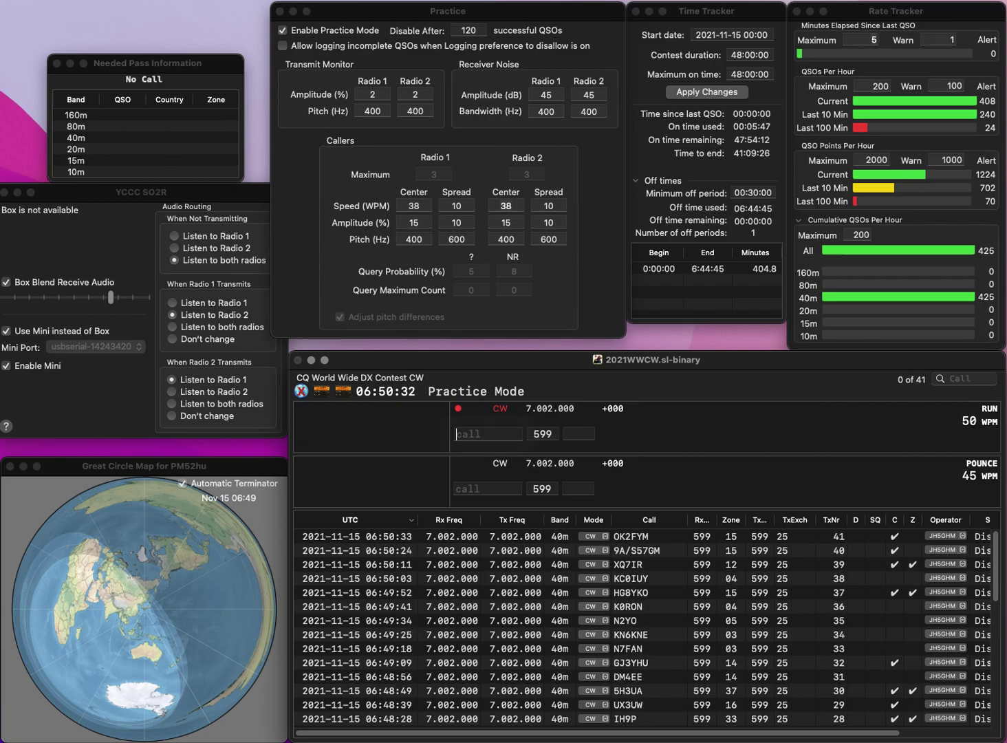
pyautogui.write('F5LMJ')
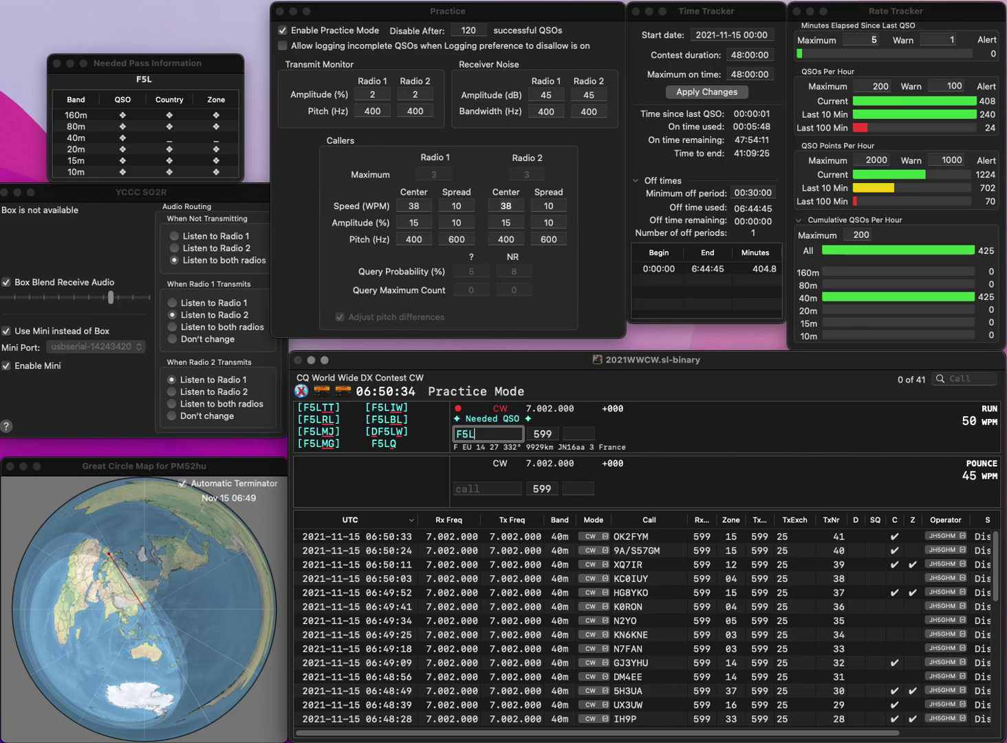
pyautogui.press('Return')
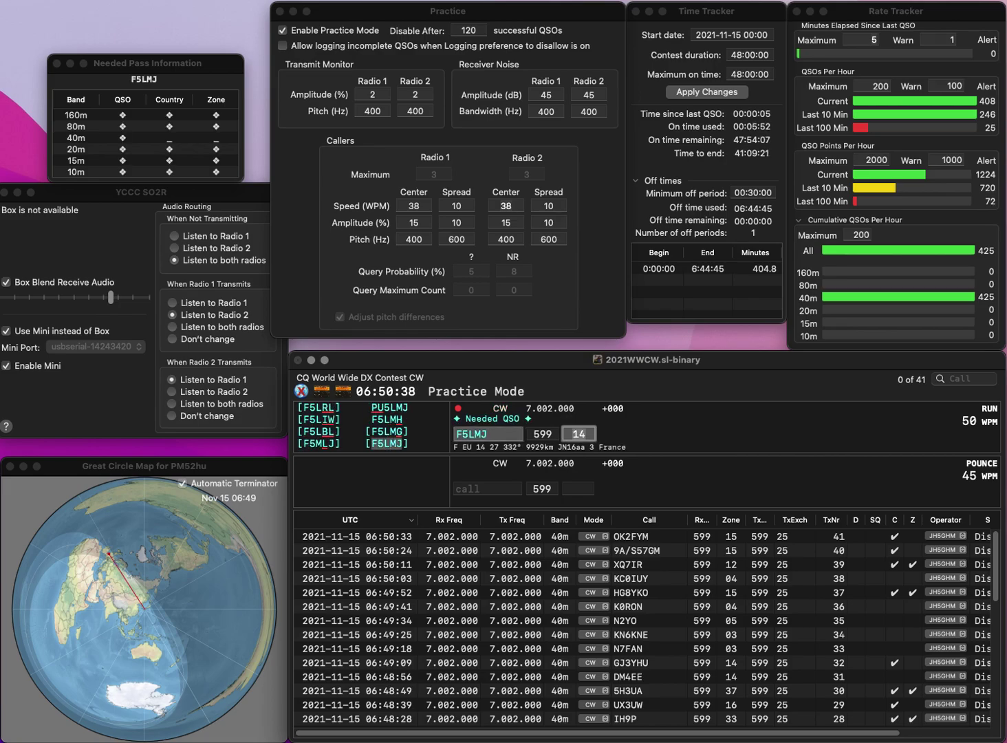
pyautogui.press('Return')
pyautogui.write('VR2EH')
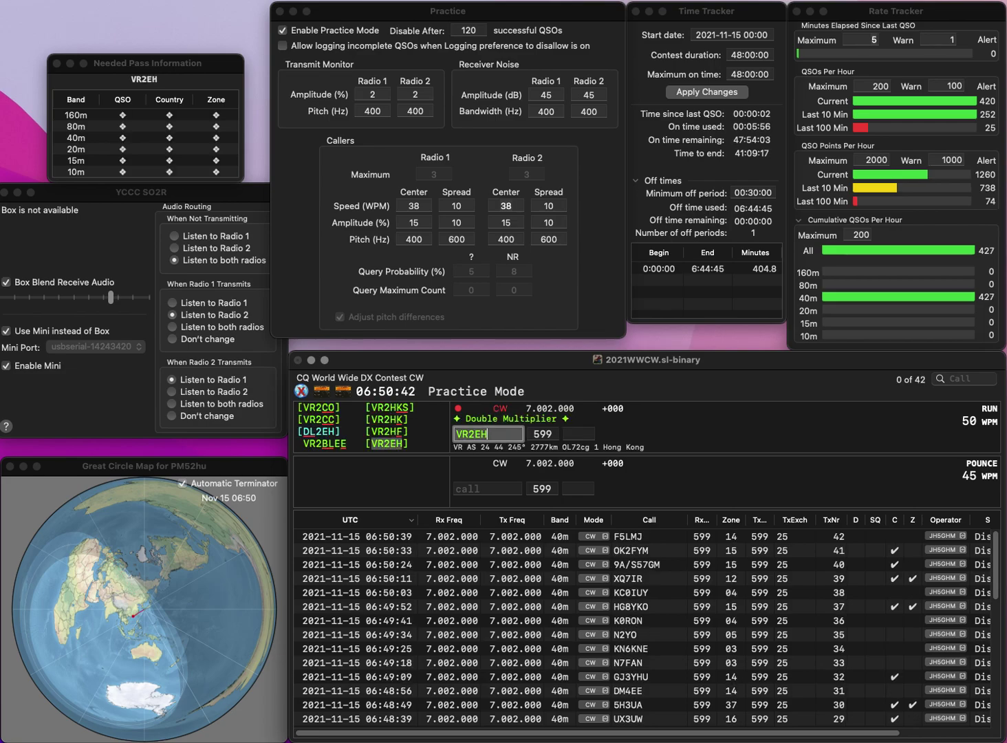
pyautogui.press('Return')
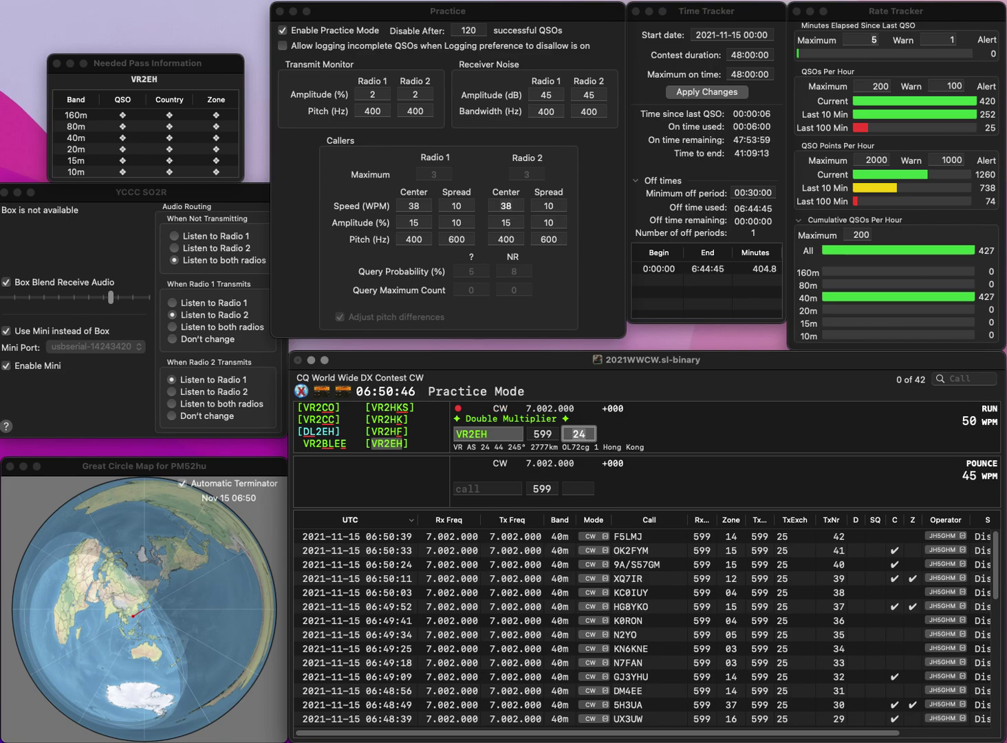
pyautogui.press('Return')
pyautogui.write('DK5GB')
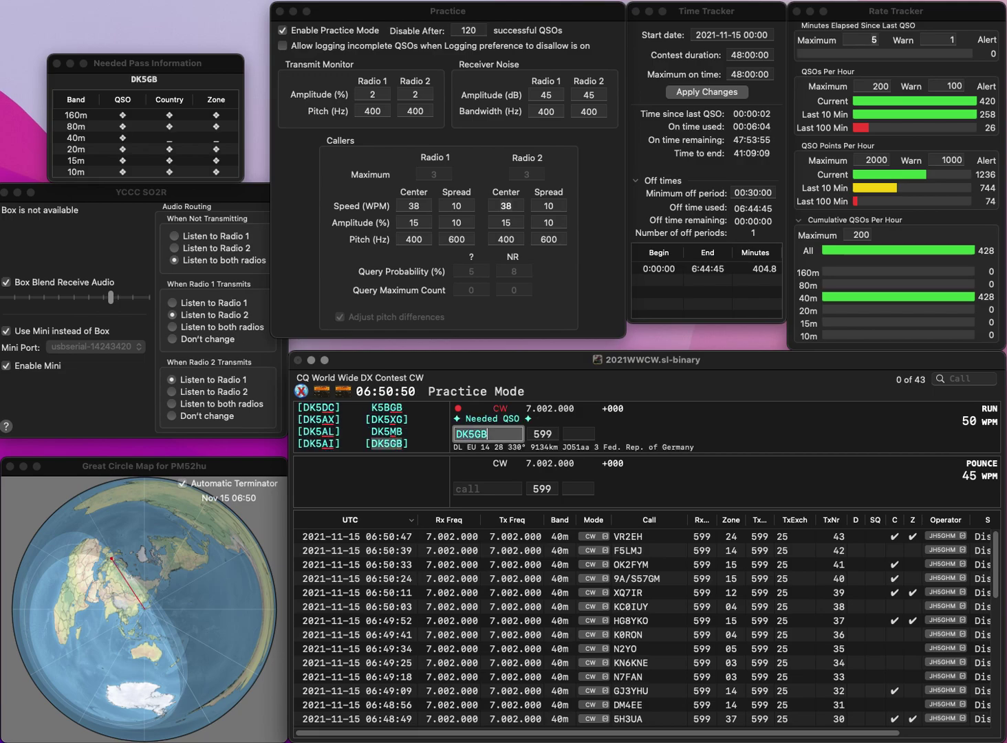
pyautogui.press('Return')
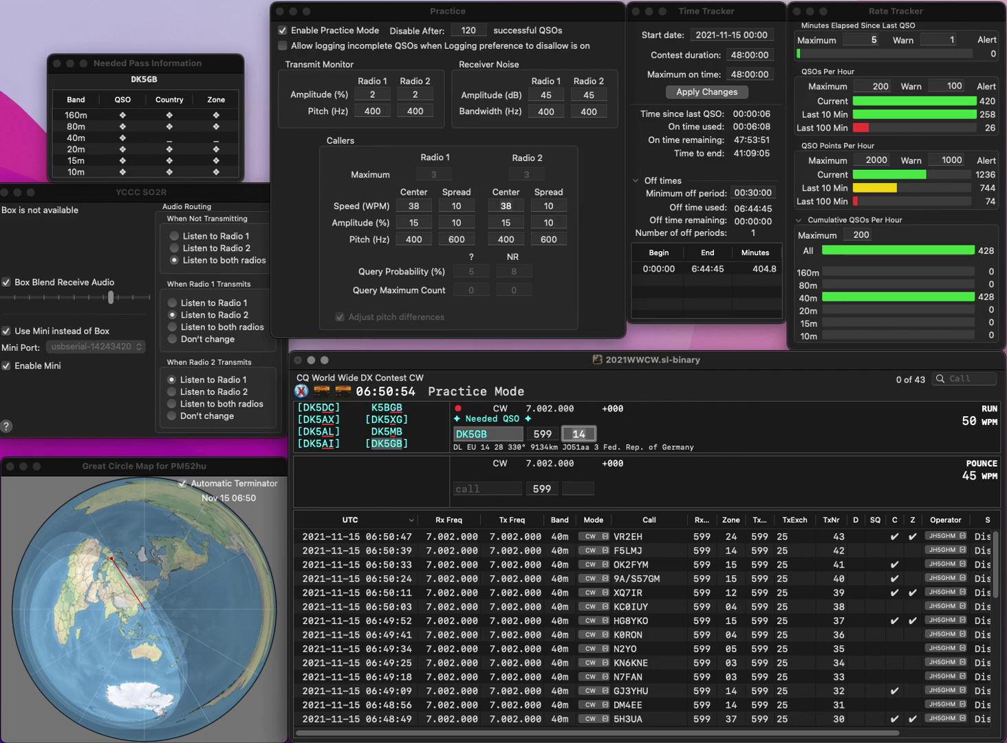
pyautogui.press('Return')
pyautogui.write('JE7')
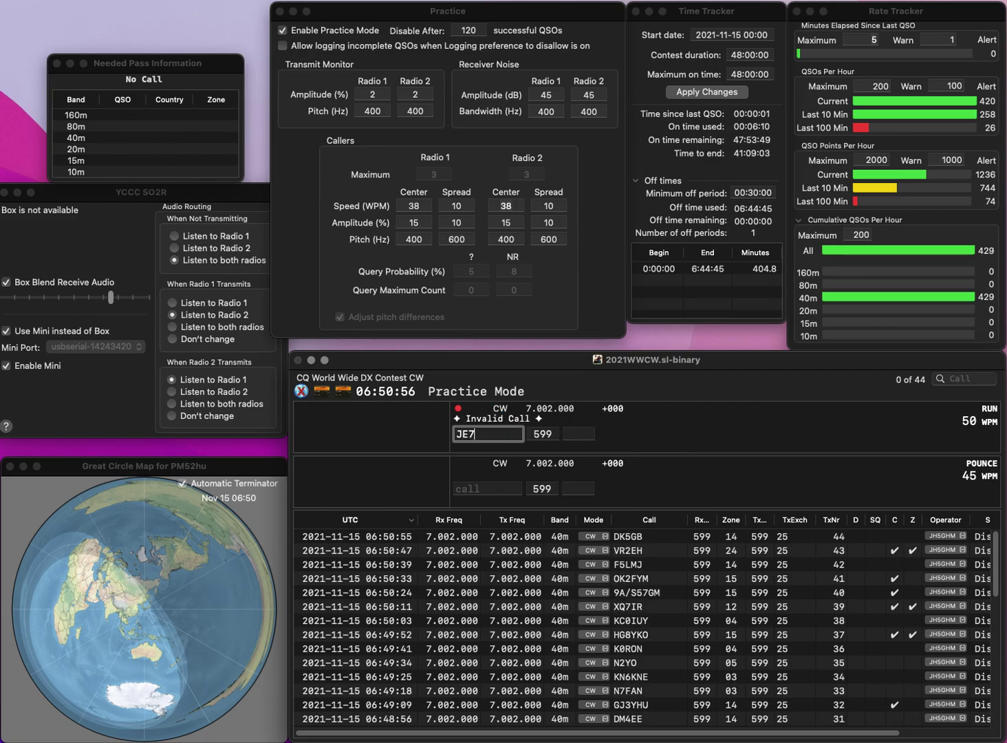
pyautogui.write('WWU')
pyautogui.press('space')
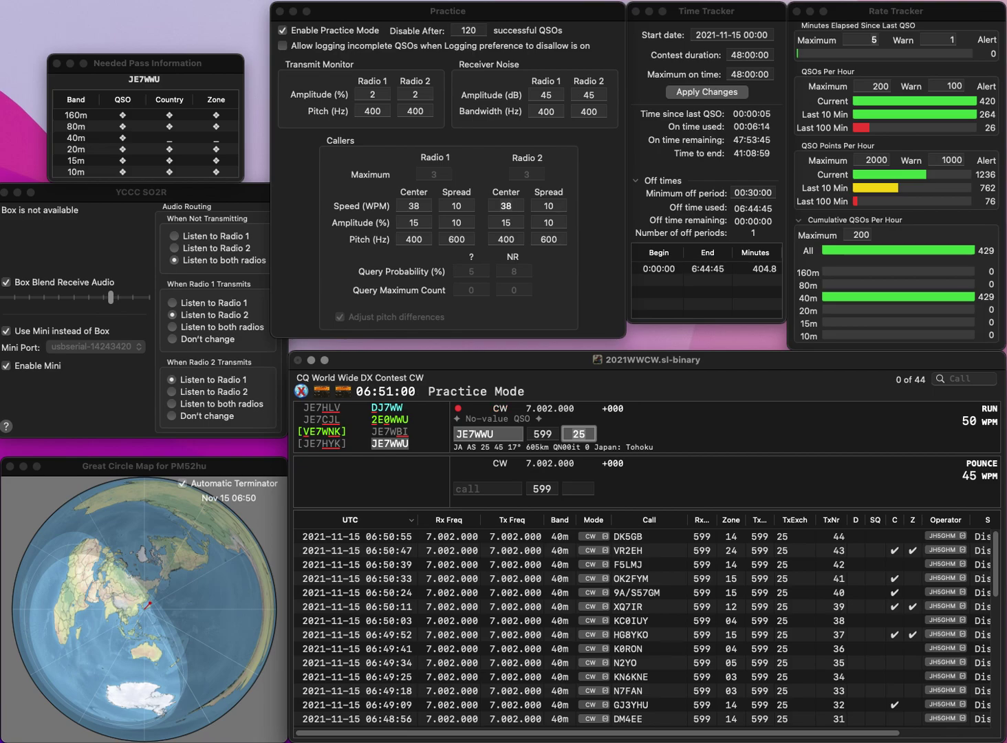
pyautogui.press('Return')
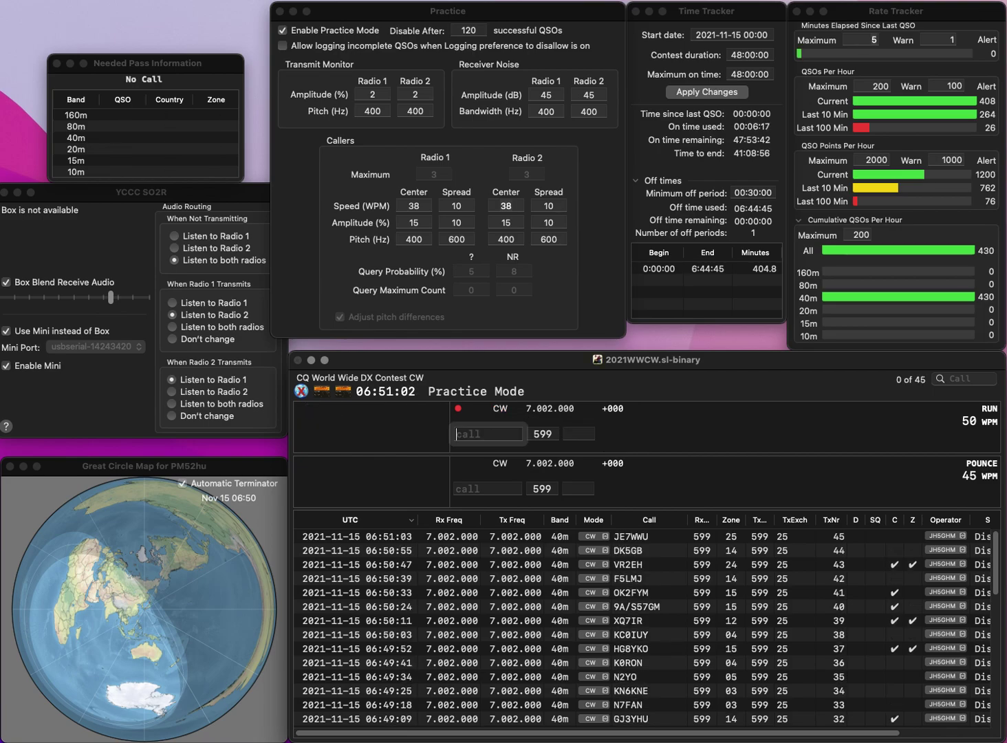
pyautogui.write('KA')
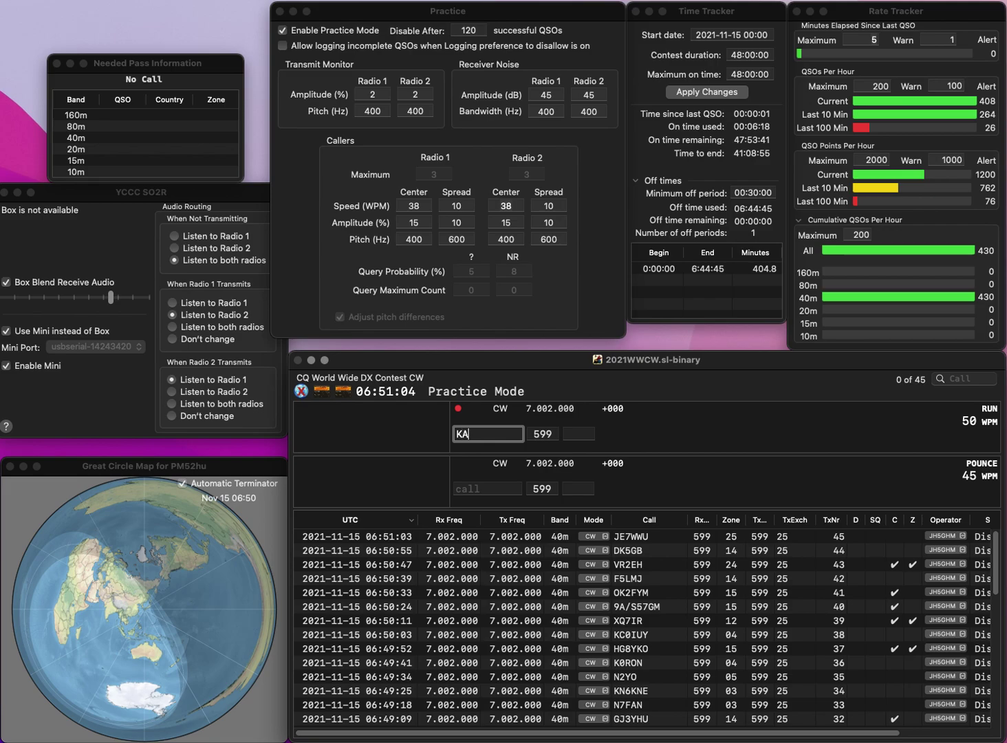
pyautogui.write('8Q')
pyautogui.press('space')
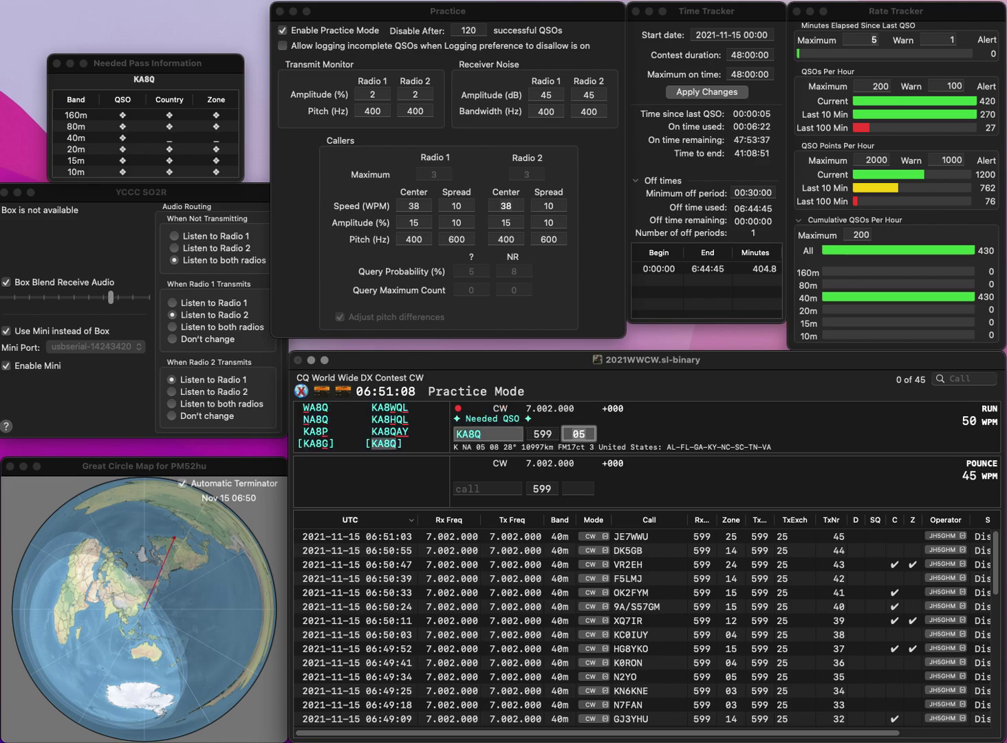
pyautogui.press('Return')
pyautogui.write('N2XP')
pyautogui.press('space')
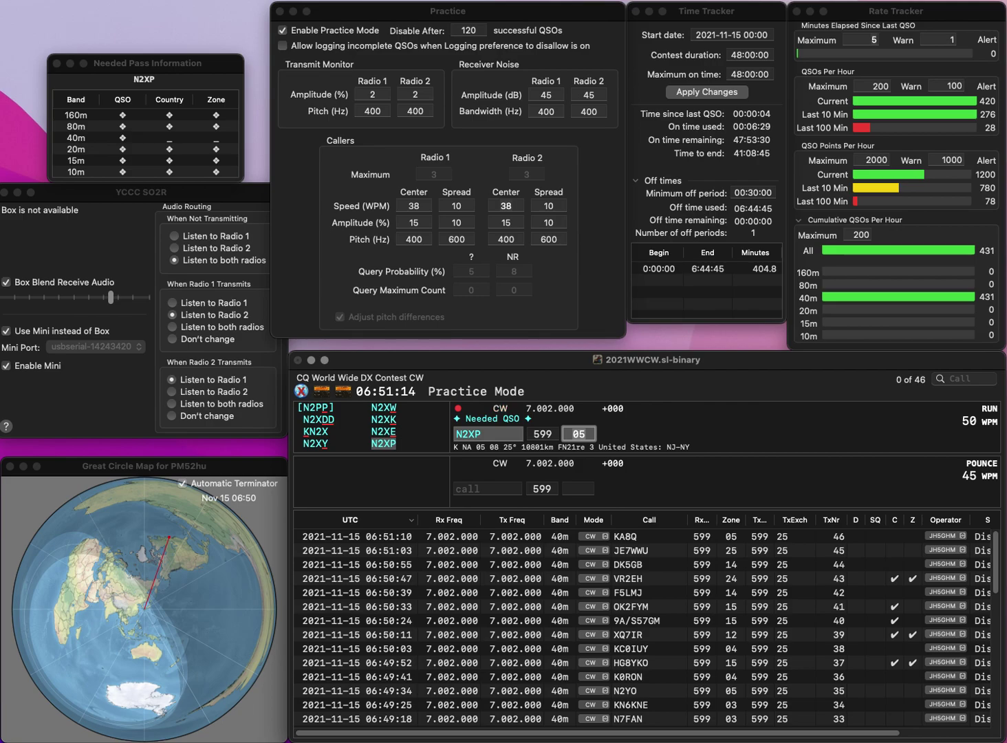
pyautogui.press('Return')
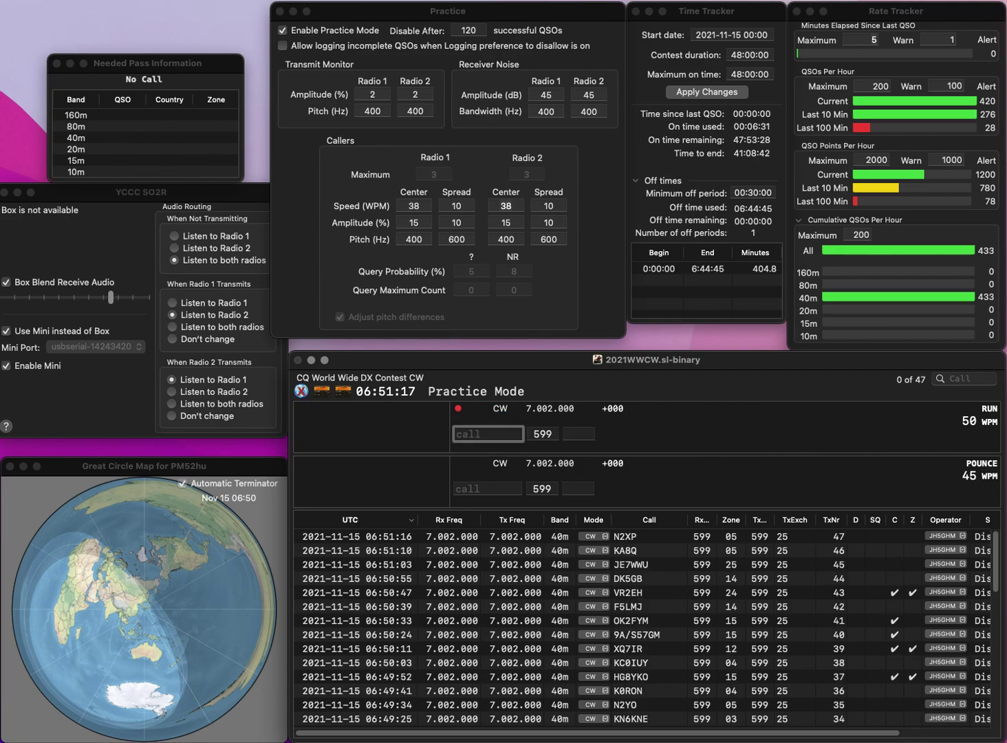
pyautogui.write('H8WR')
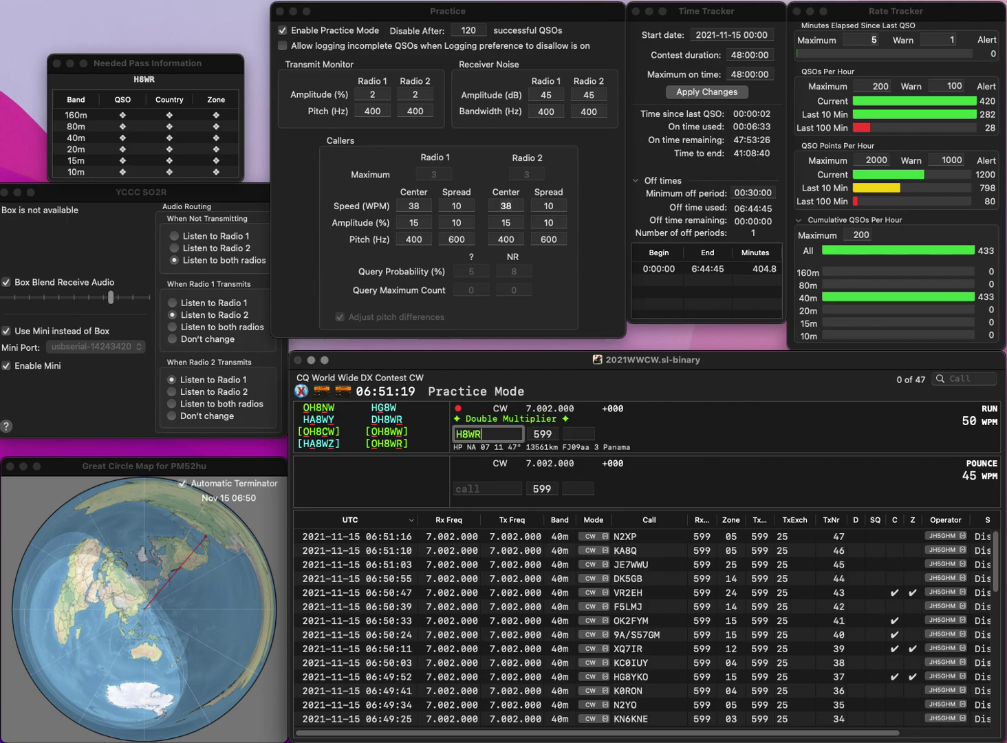
pyautogui.press('Home')
pyautogui.write('D')
pyautogui.press('Return')
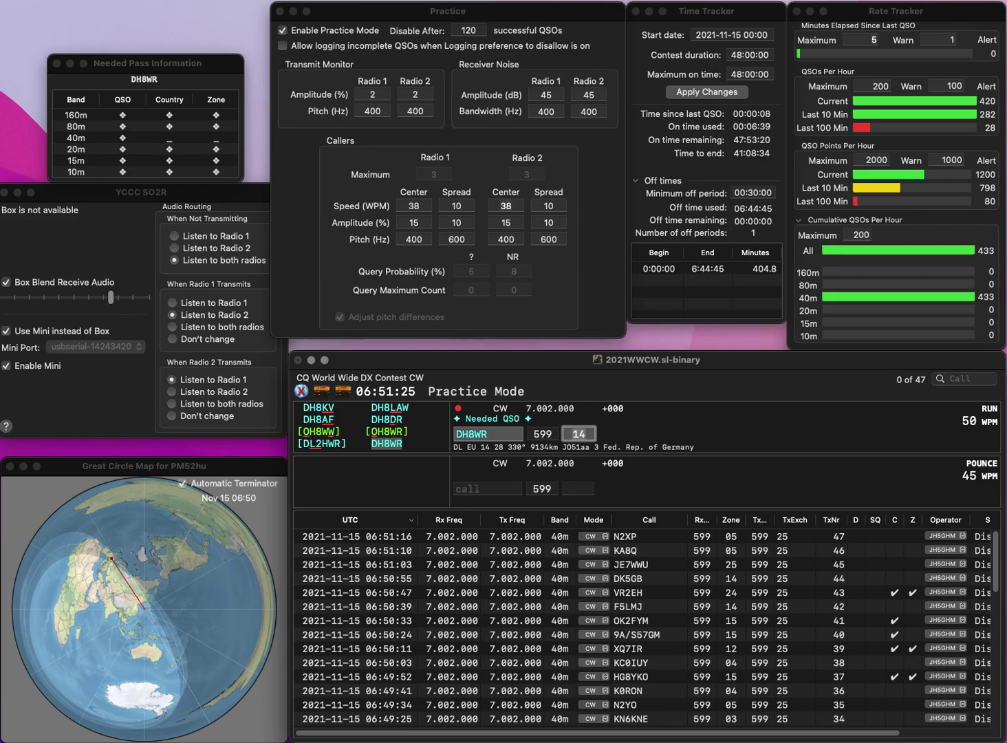
pyautogui.press('Return')
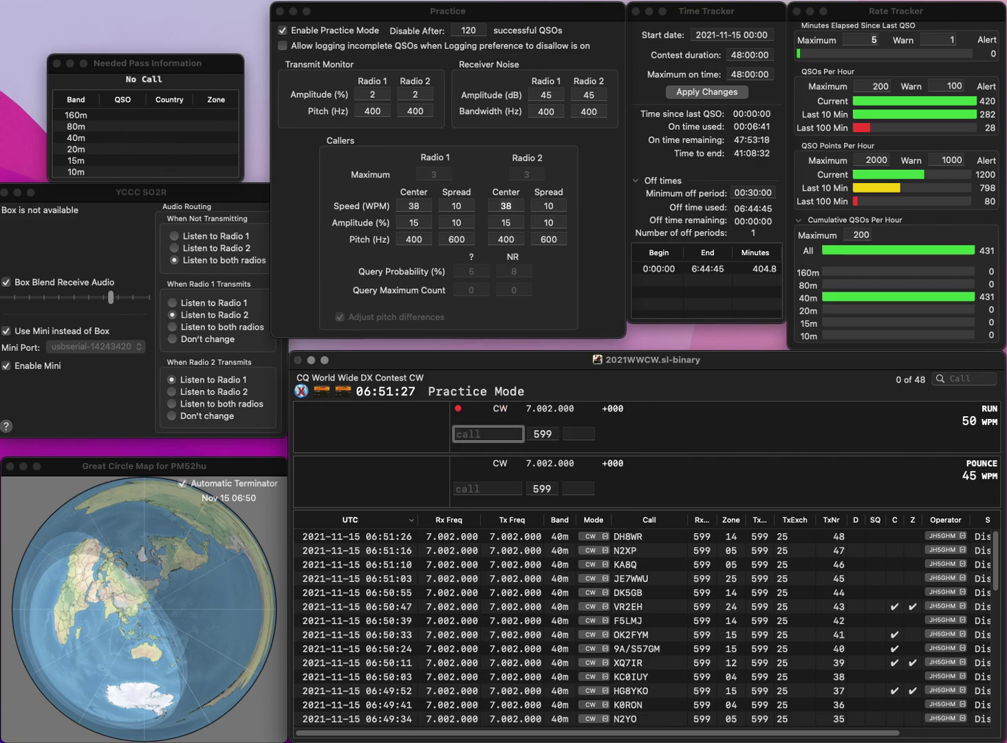
pyautogui.write('WA6P')
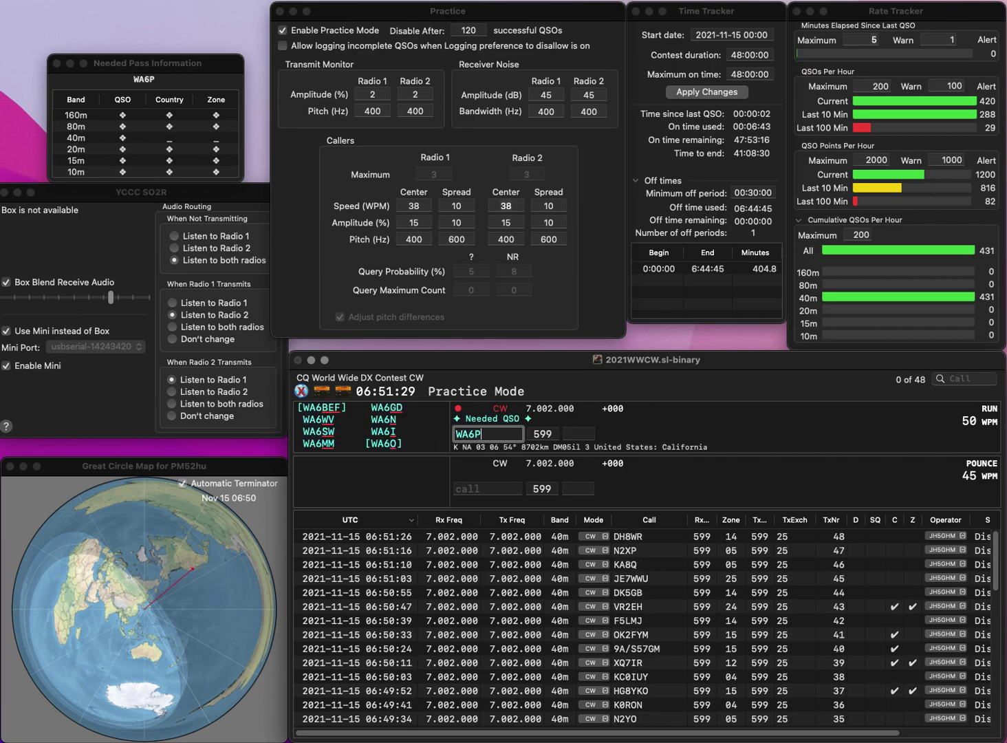
pyautogui.write('WP')
pyautogui.press('space')
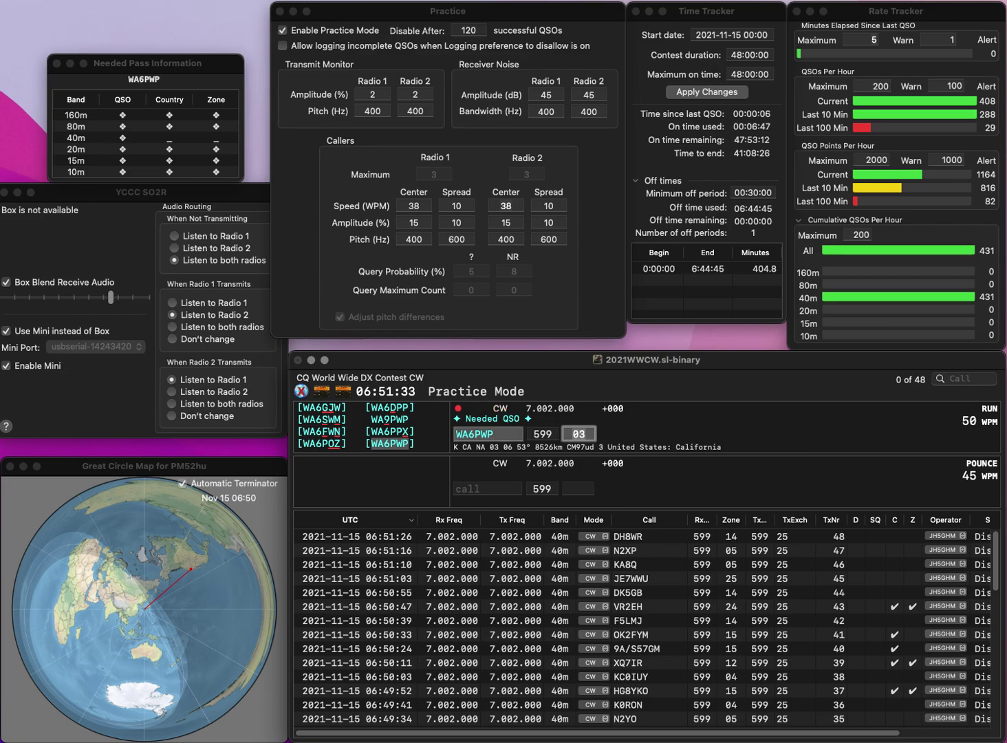
pyautogui.press('Return')
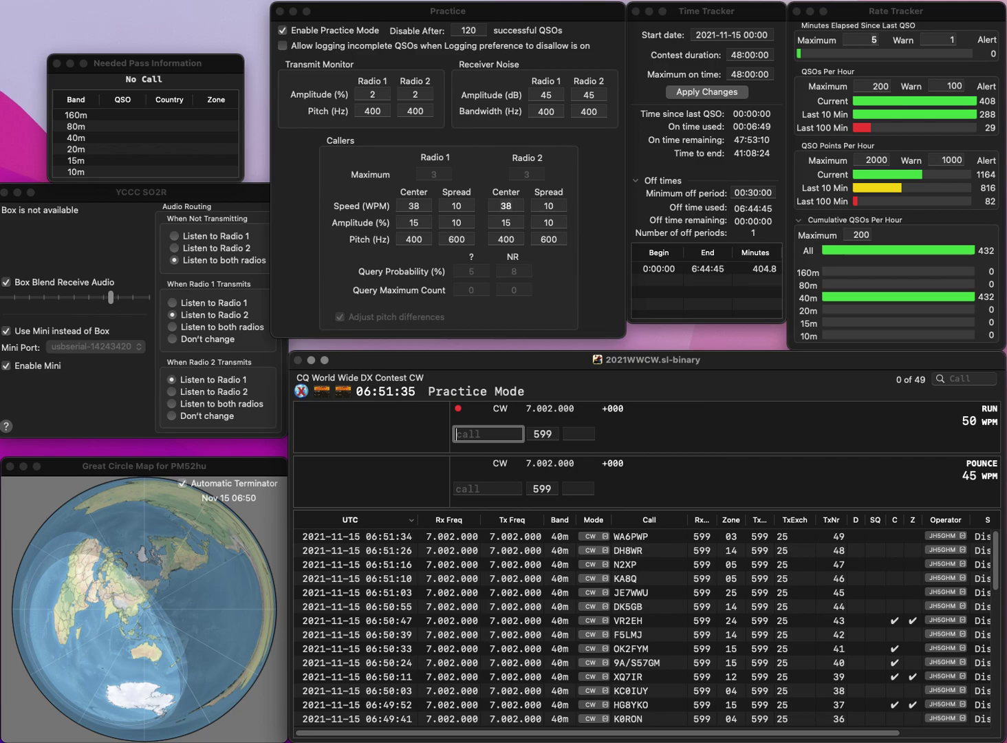
pyautogui.write('NGE')
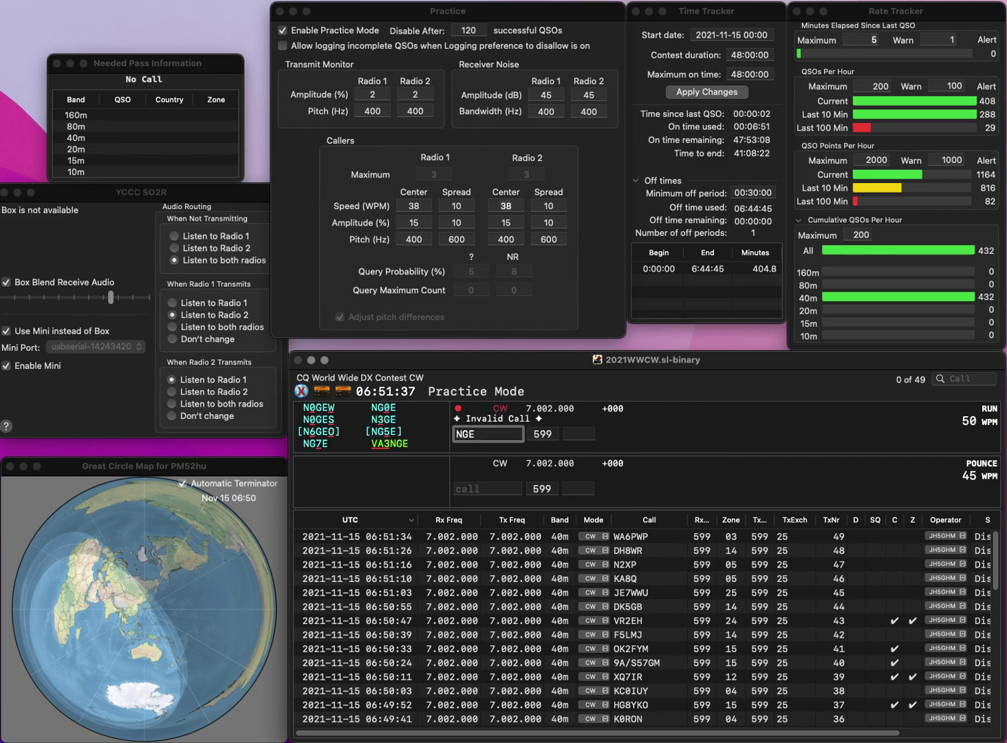
pyautogui.press('Left')
pyautogui.press('Left')
pyautogui.write('7')
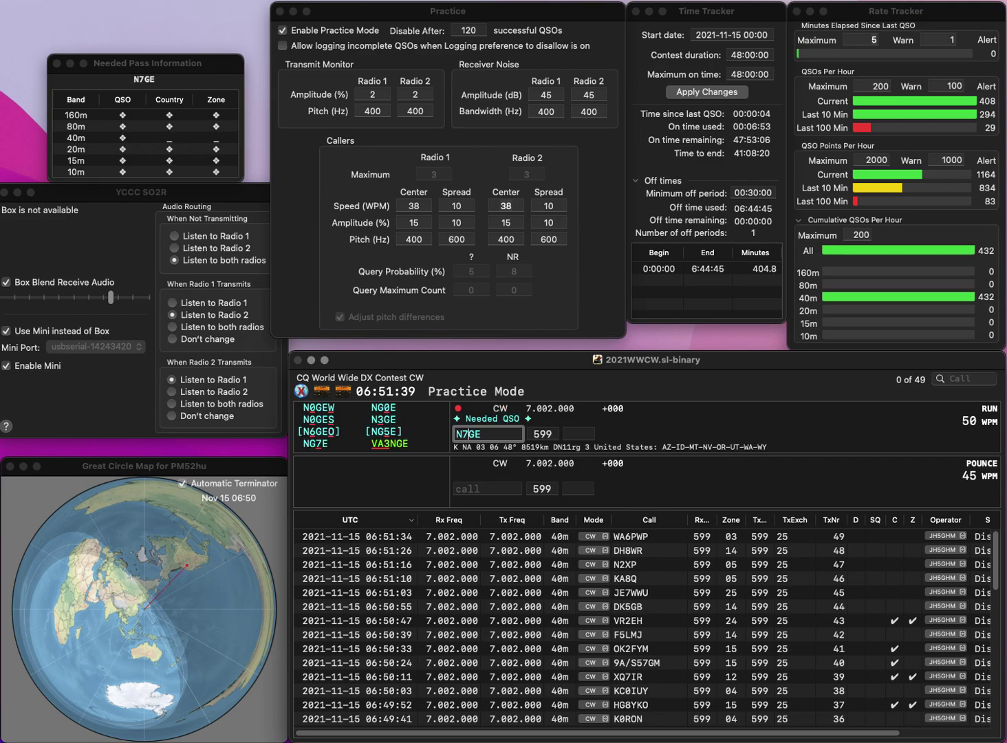
pyautogui.press('Right')
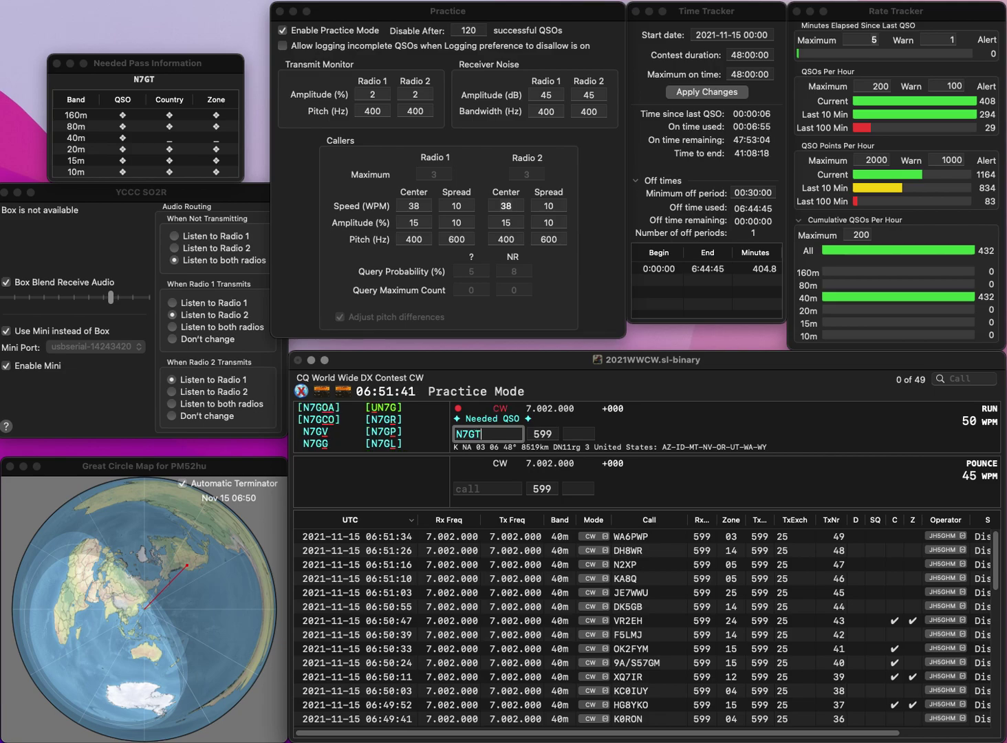
pyautogui.write('T')
pyautogui.press('Return')
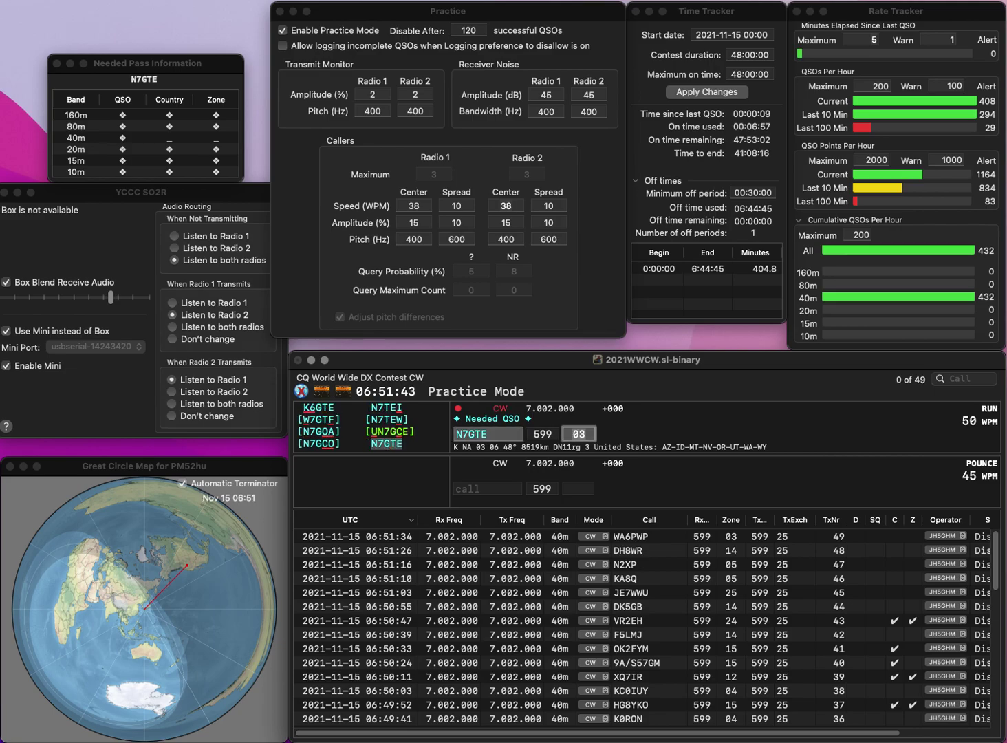
pyautogui.press('Return')
pyautogui.write('WB')
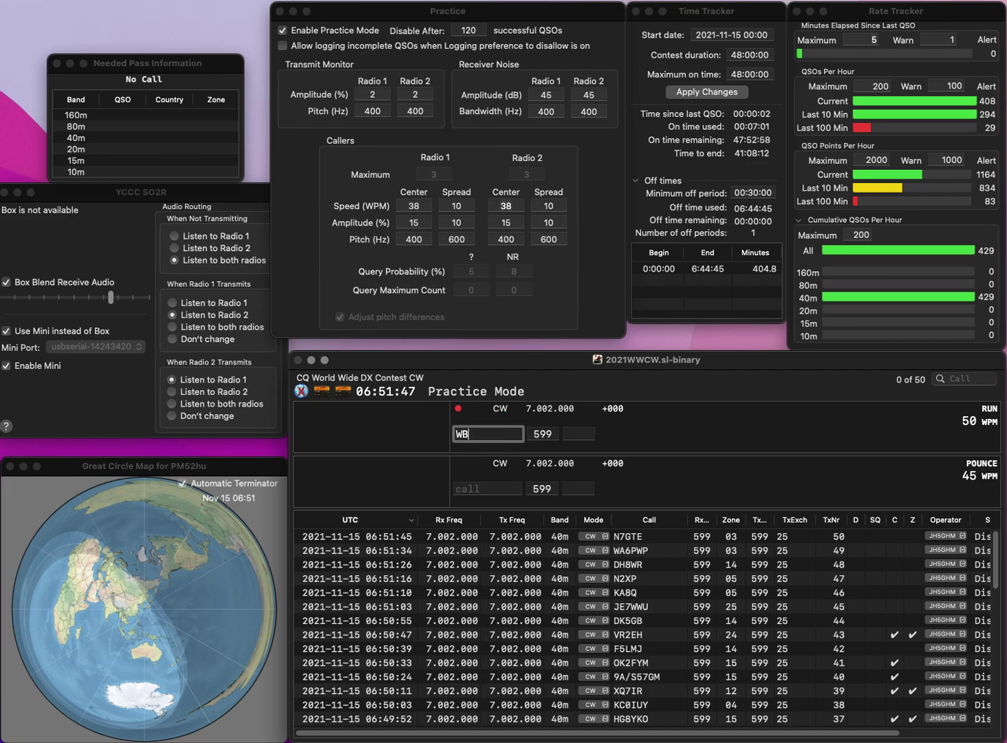
pyautogui.write('6IVF')
pyautogui.press('Tab')
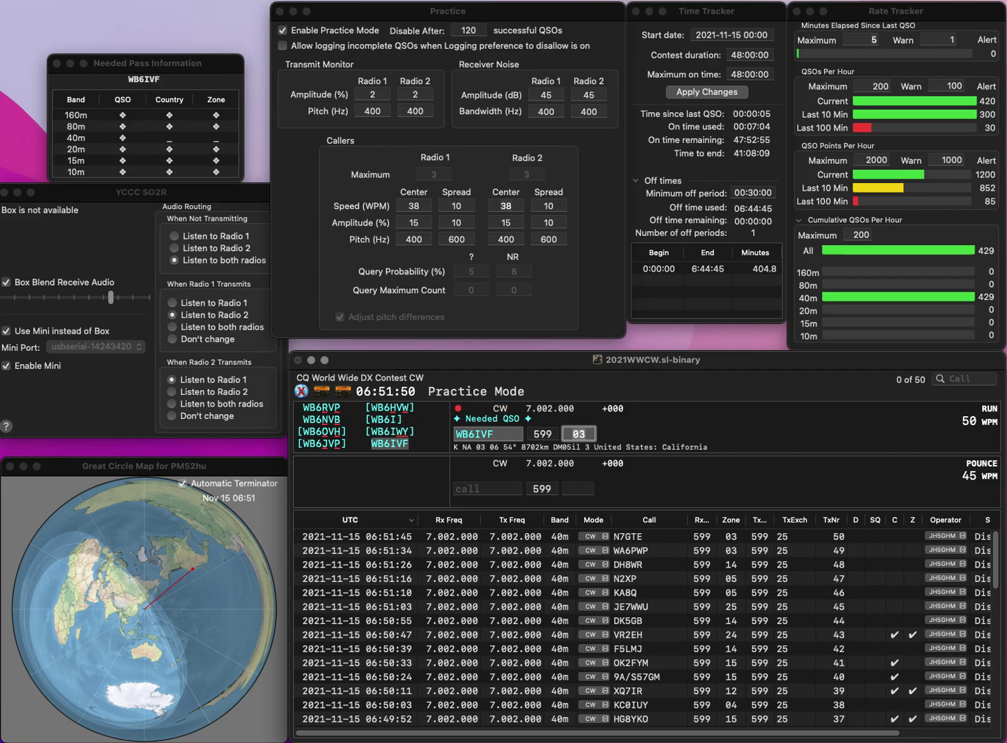
pyautogui.press('Return')
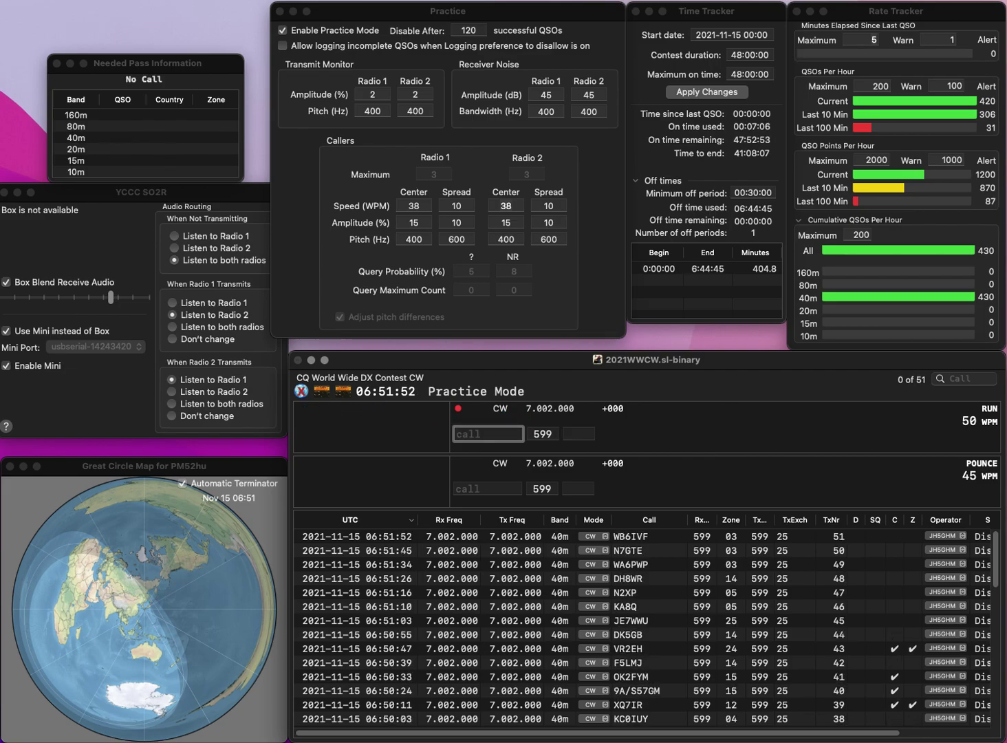
pyautogui.write('JF1')
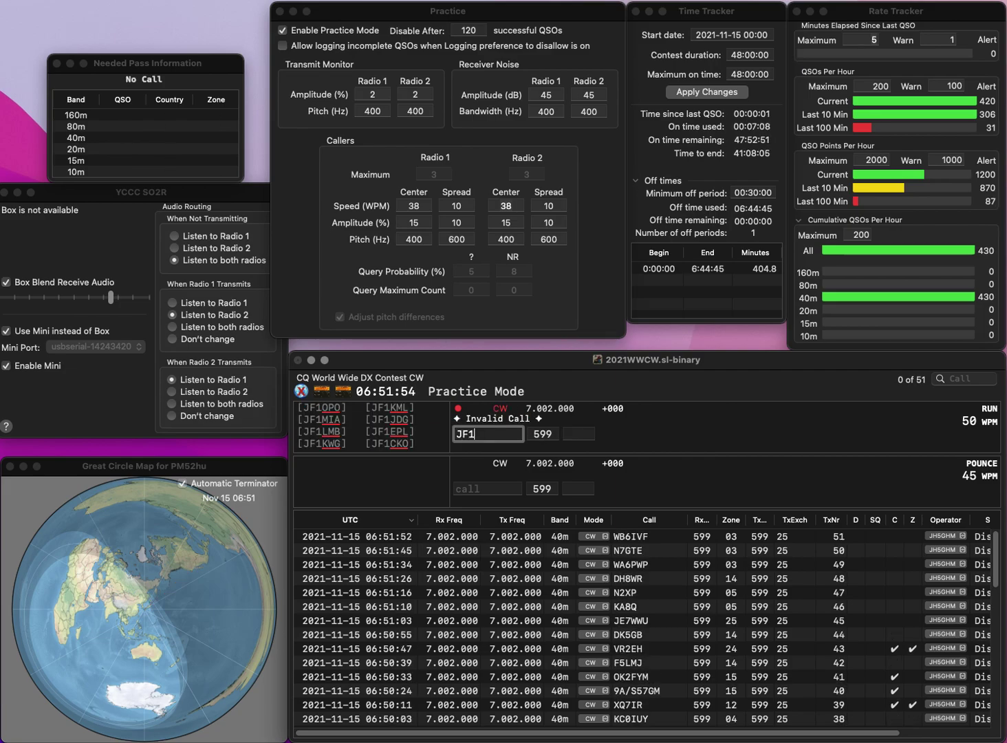
pyautogui.write('KIC')
pyautogui.press('Tab')
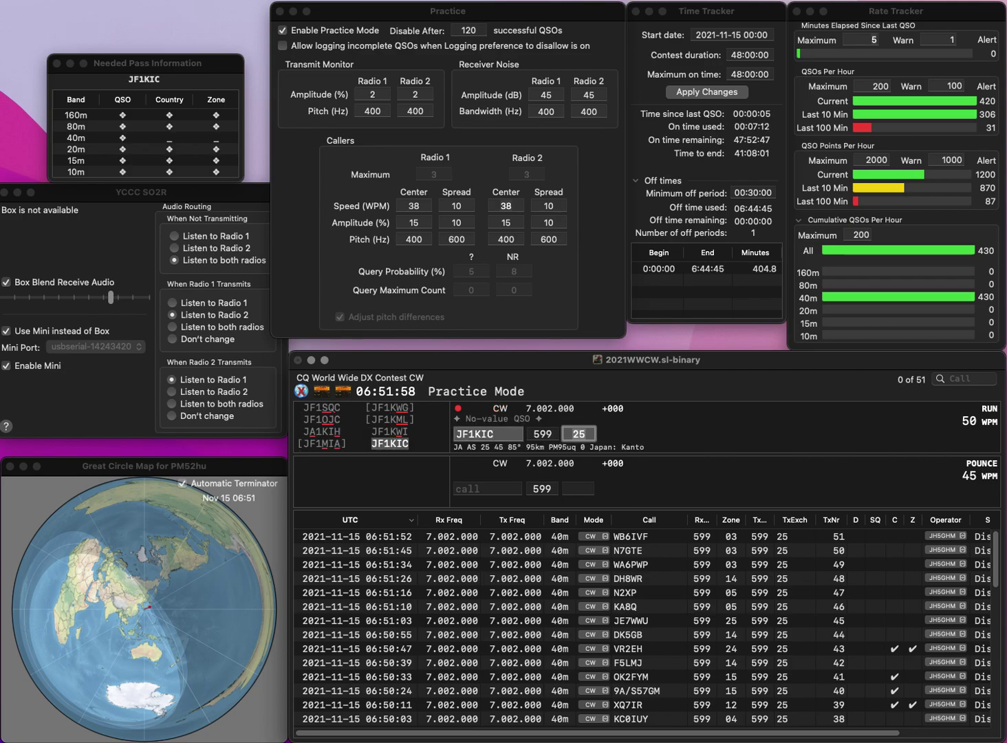
pyautogui.press('Return')
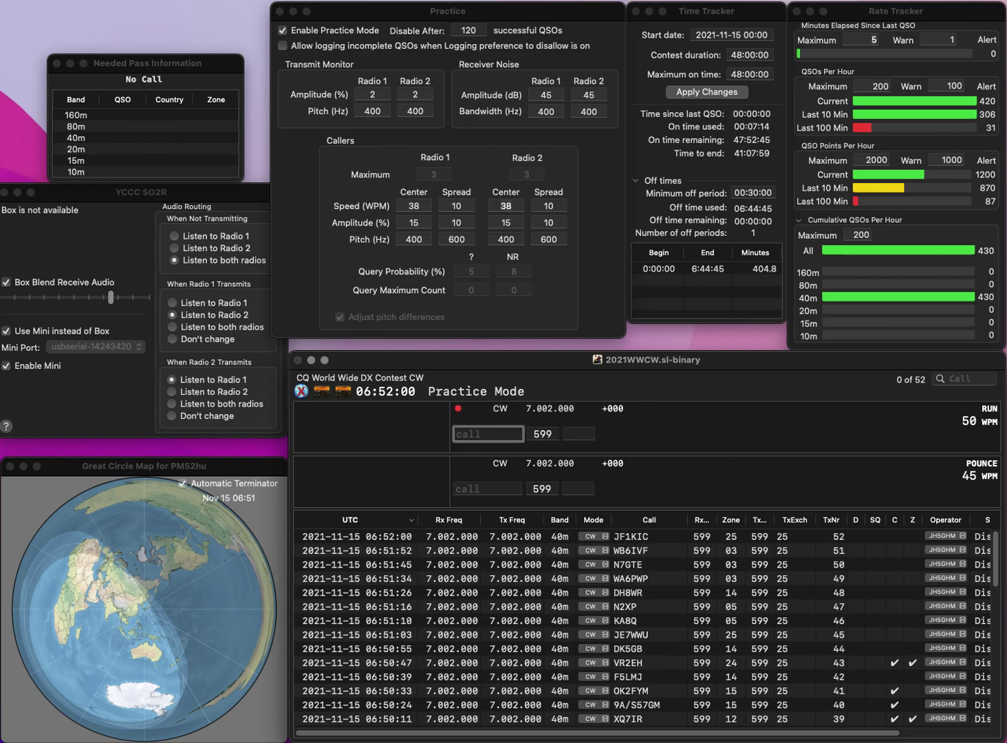
pyautogui.write('SPD7Y')
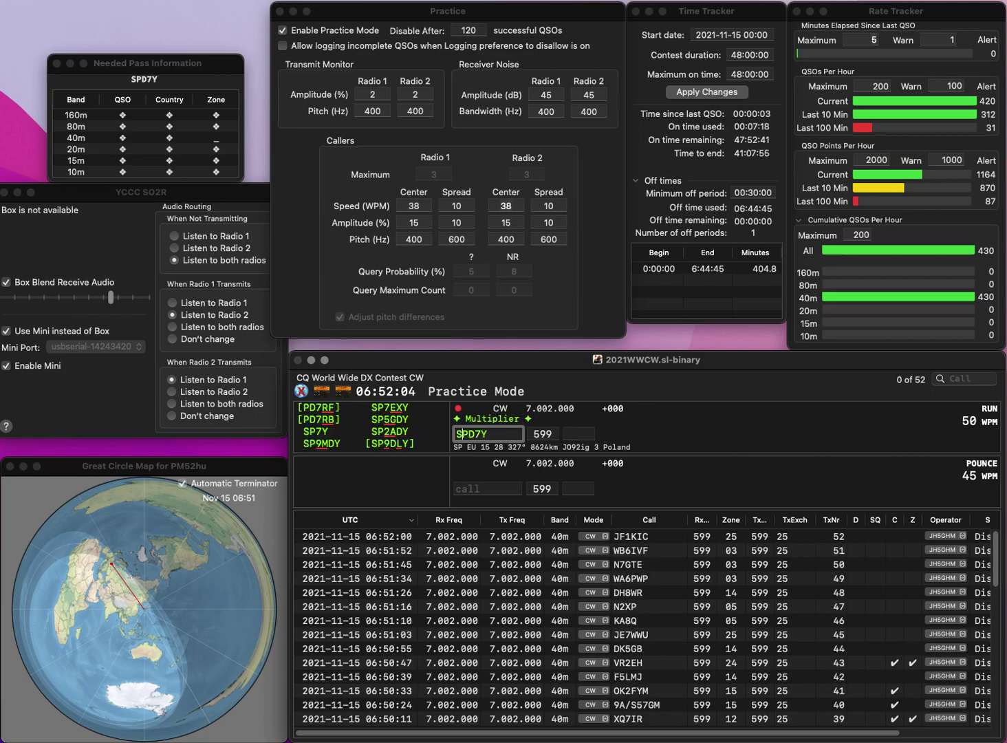
pyautogui.press('BackSpace')
pyautogui.press('BackSpace')
pyautogui.press('BackSpace')
pyautogui.write('7Y')
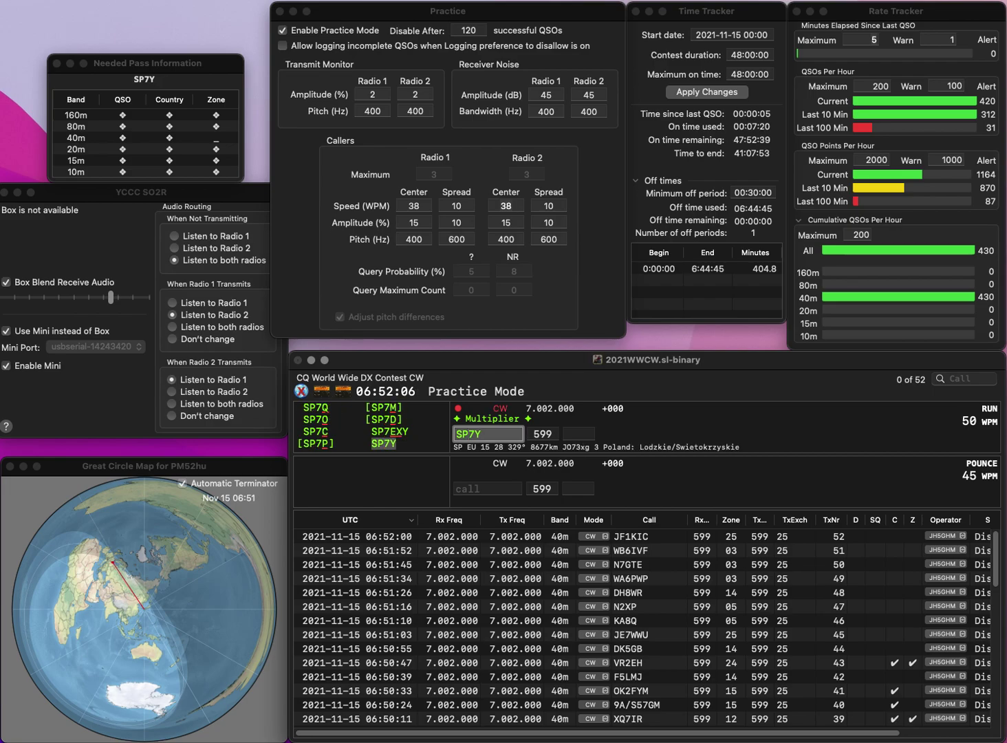
pyautogui.write('X')
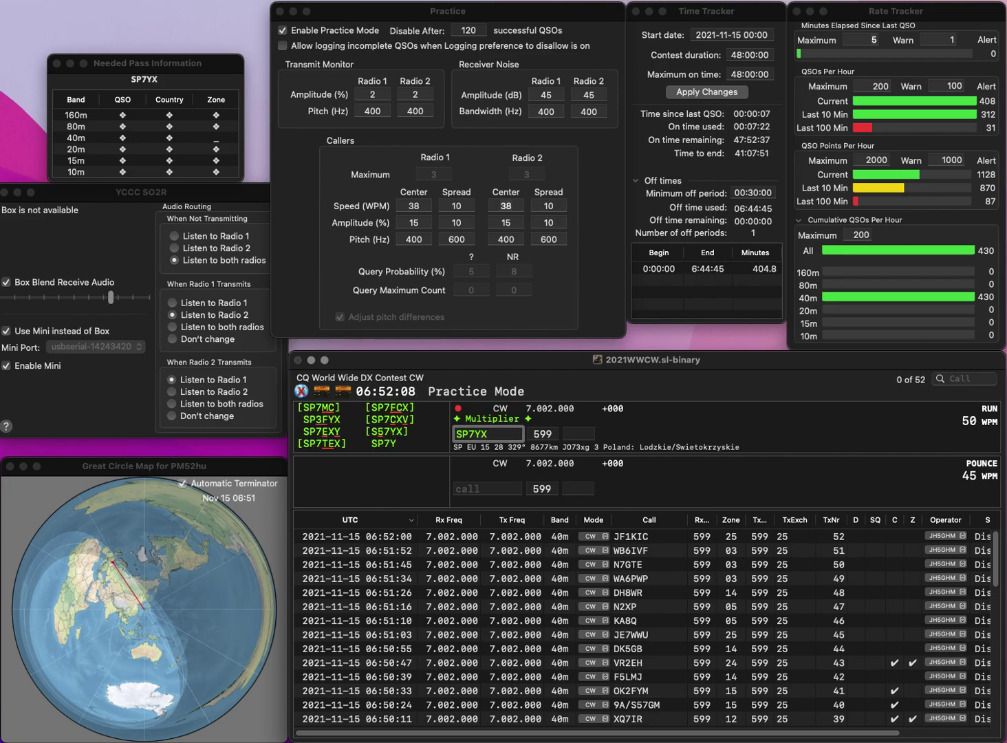
pyautogui.write('Y')
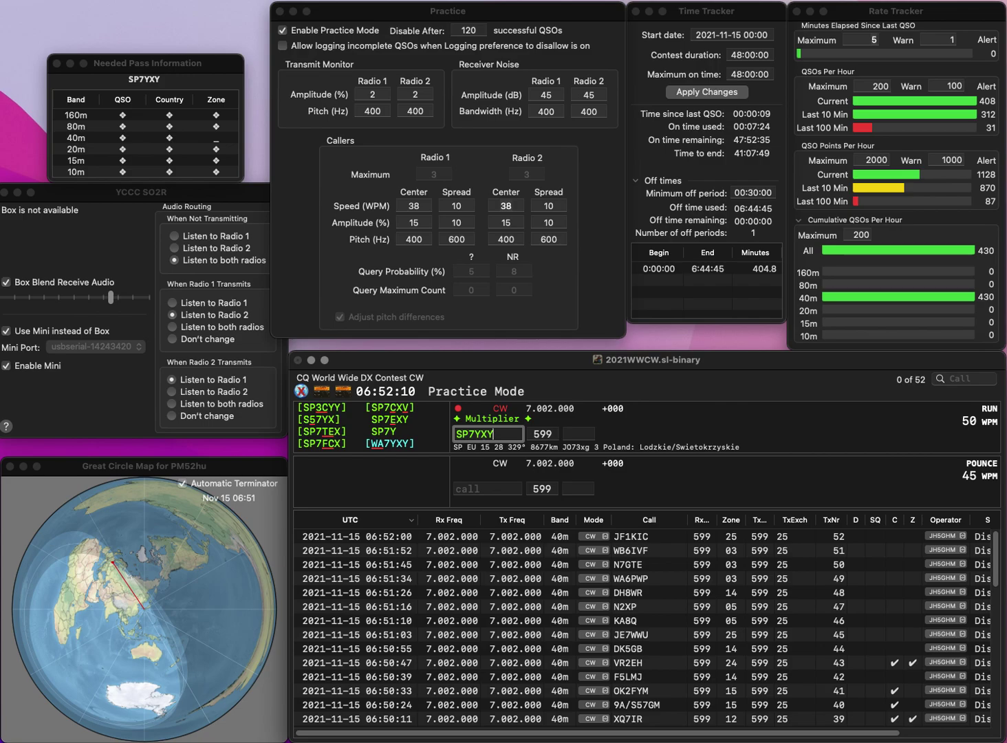
pyautogui.click(473, 433)
pyautogui.press('Delete')
pyautogui.write('FC')
pyautogui.press('Delete')
pyautogui.press('Delete')
pyautogui.write('X')
pyautogui.press('space')
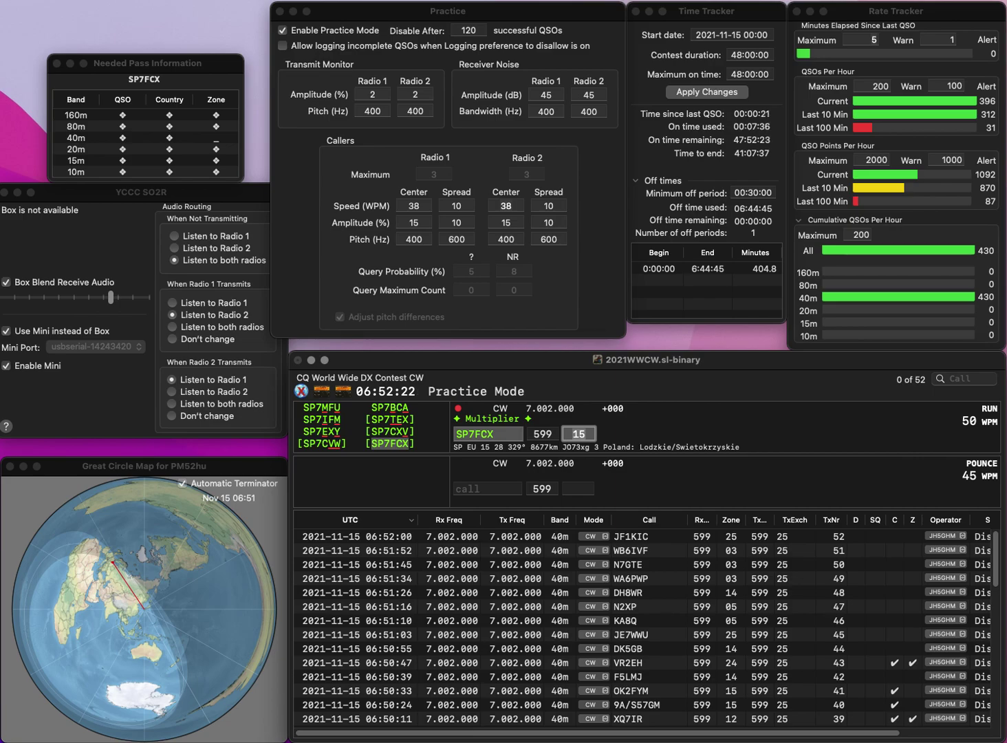
pyautogui.press('Return')
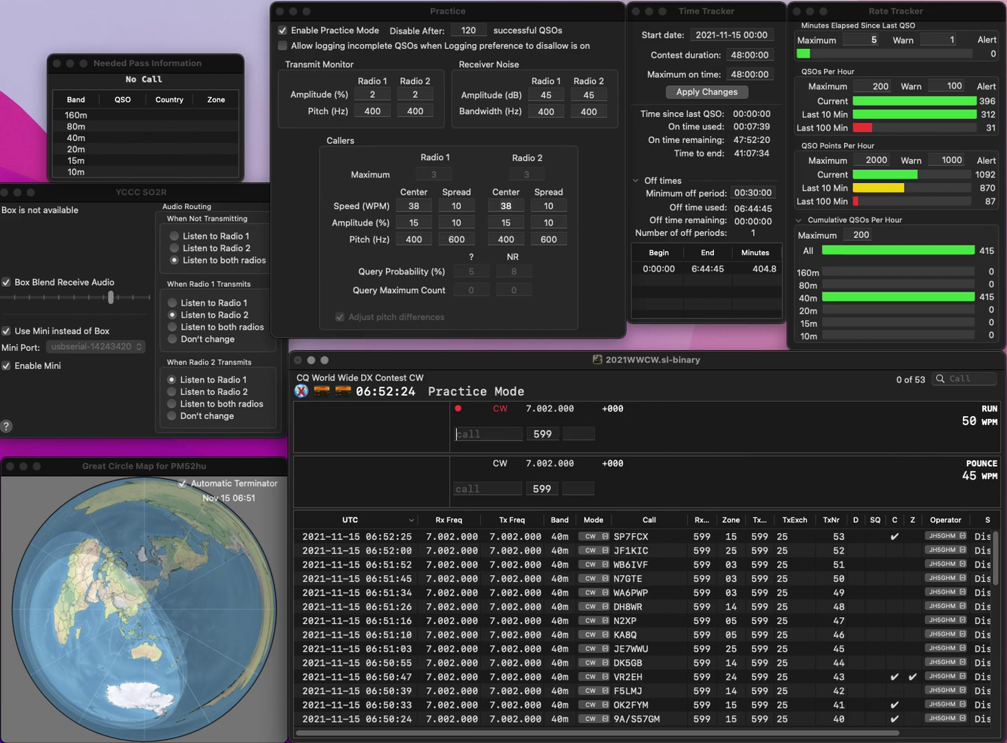
pyautogui.write('NO1OT')
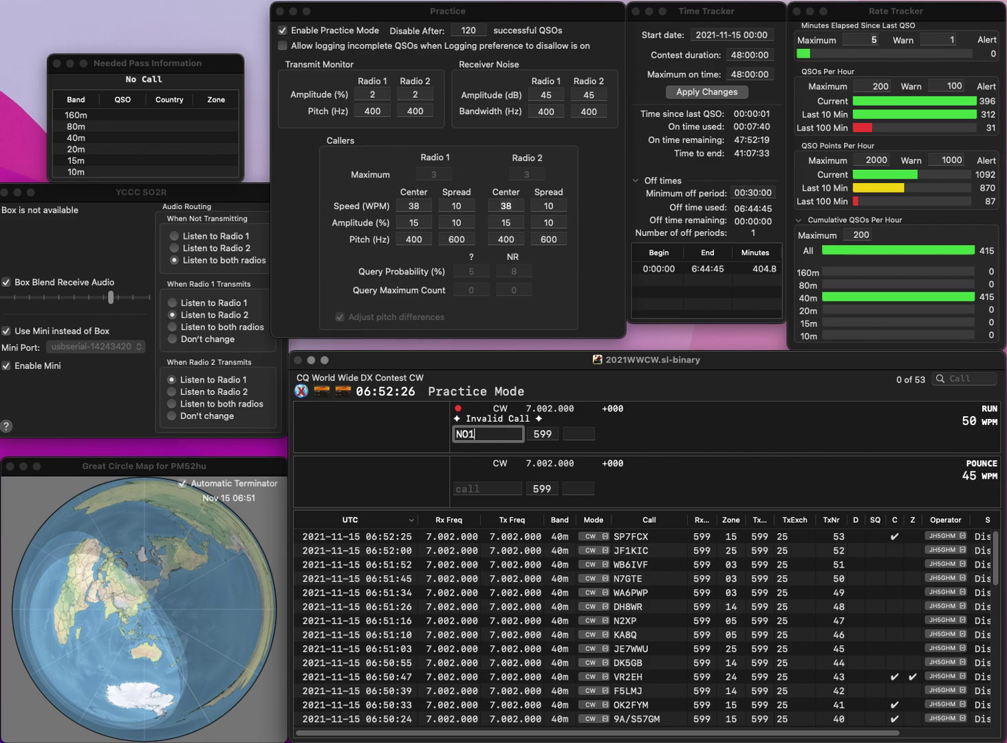
pyautogui.press('BackSpace')
pyautogui.press('BackSpace')
pyautogui.press('BackSpace')
pyautogui.press('BackSpace')
pyautogui.press('BackSpace')
pyautogui.write('DO1OTW')
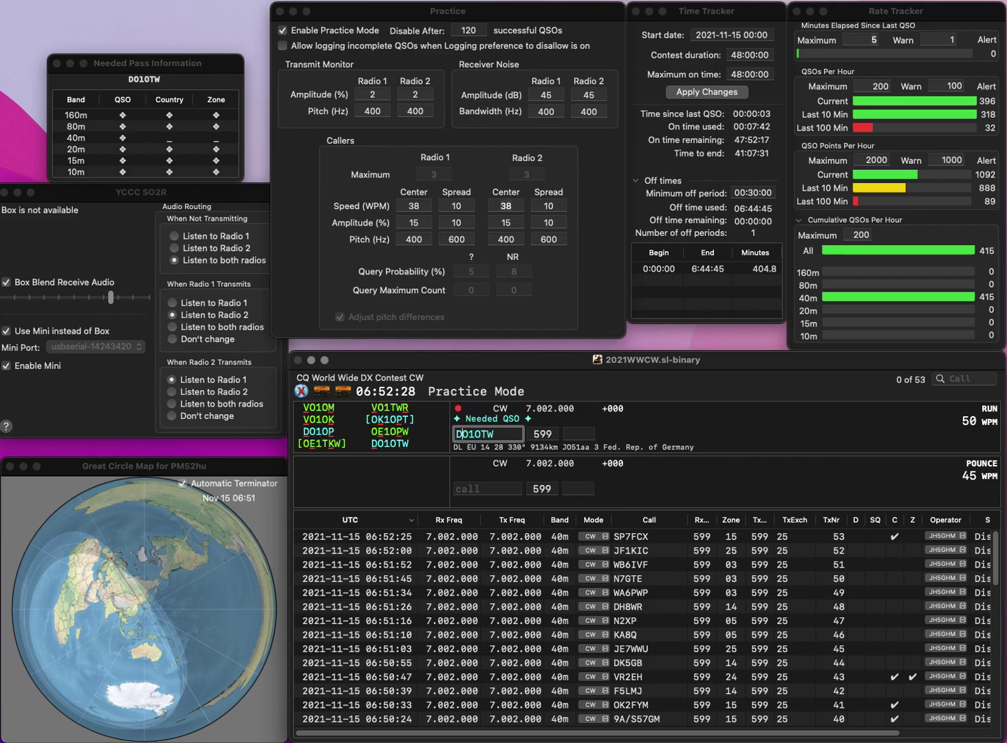
pyautogui.press('space')
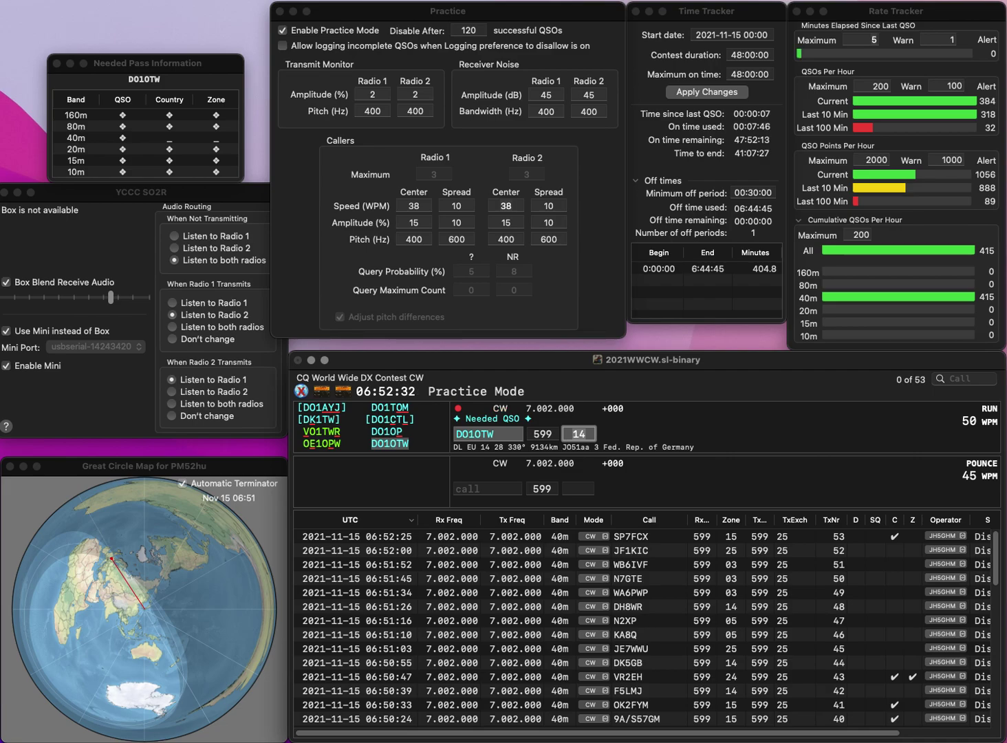
pyautogui.press('Return')
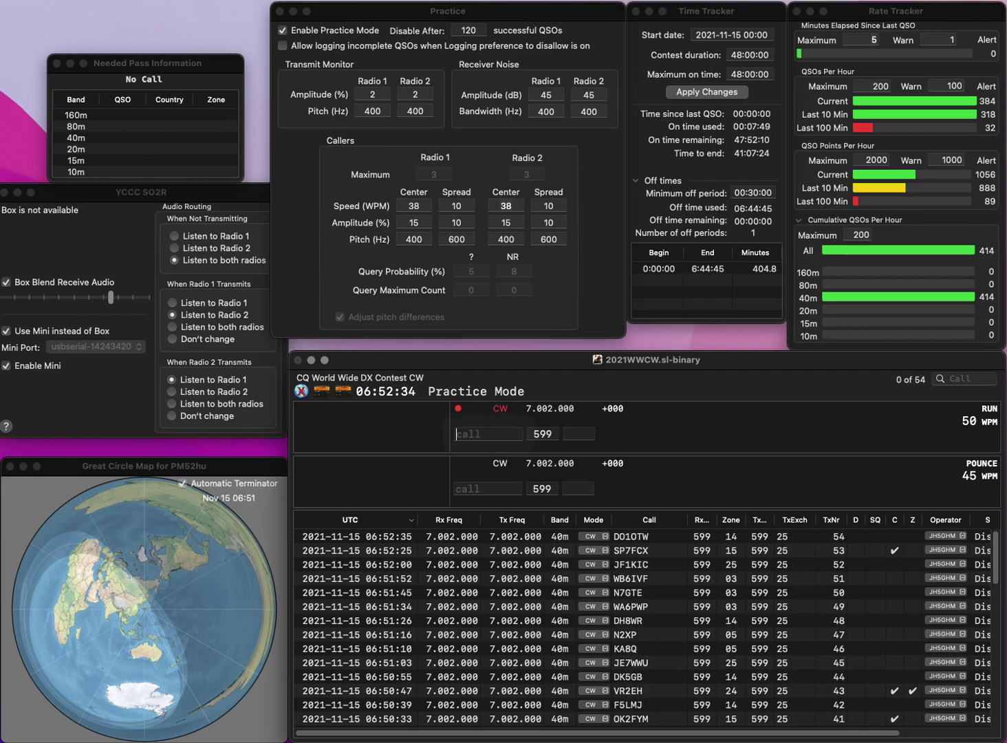
pyautogui.write('4FX')
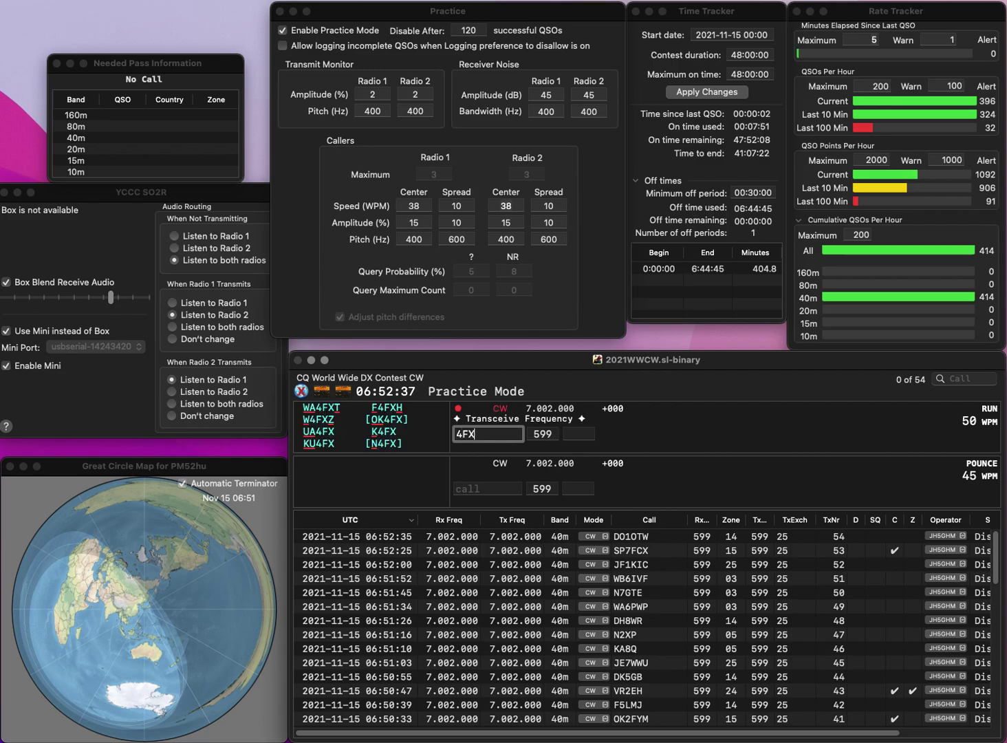
pyautogui.press('super+Left')
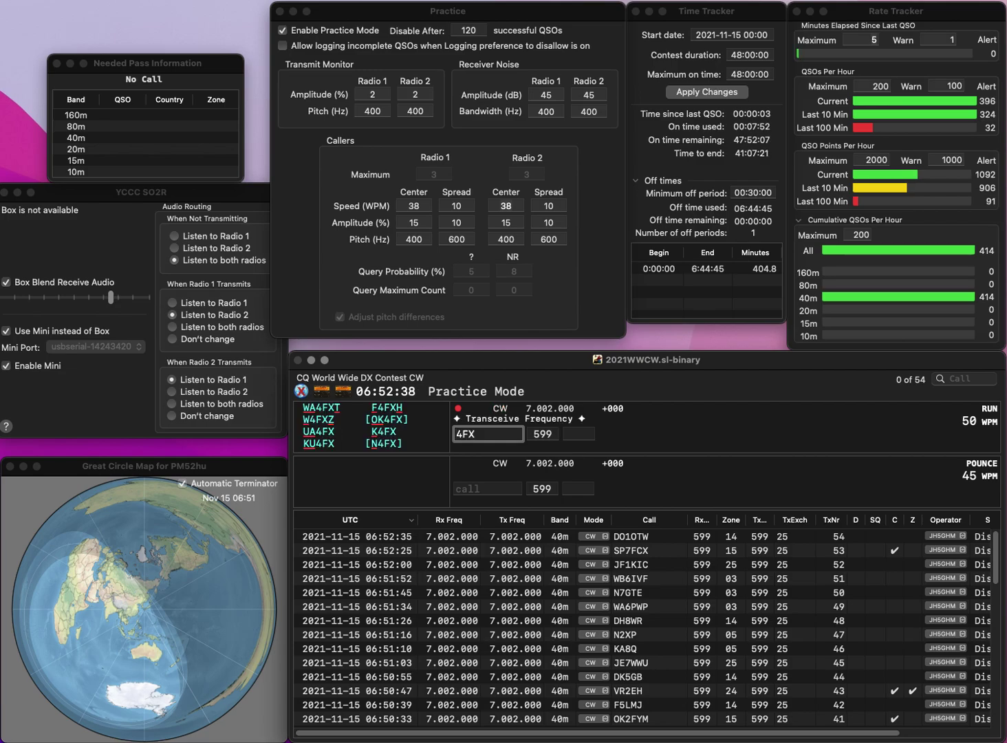
pyautogui.write('UA')
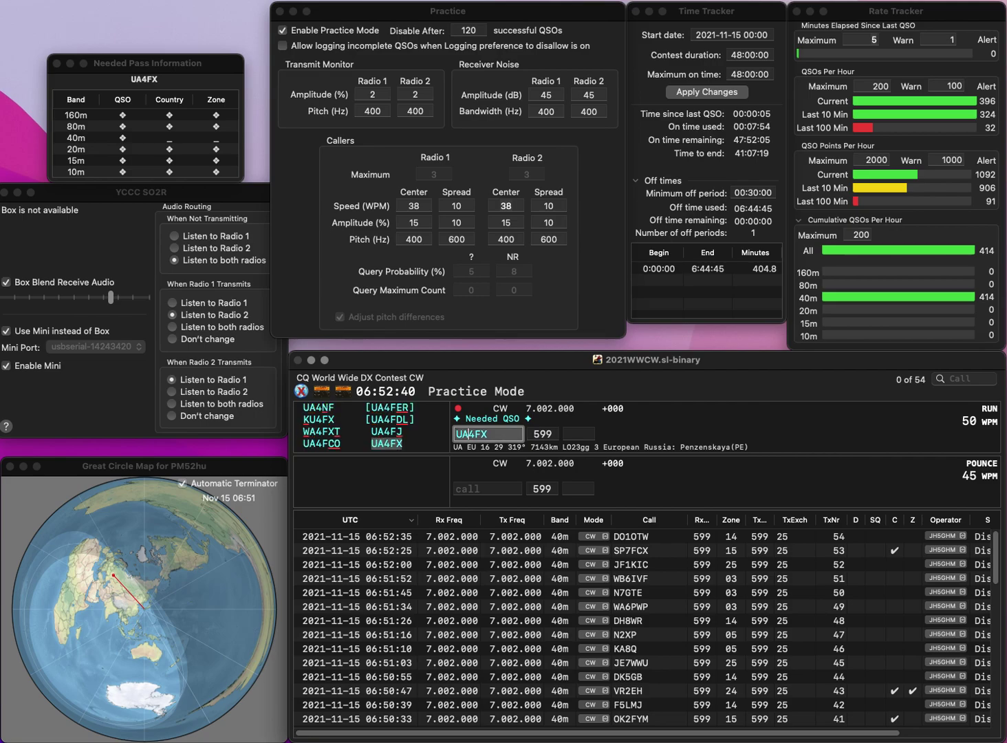
pyautogui.press('Tab')
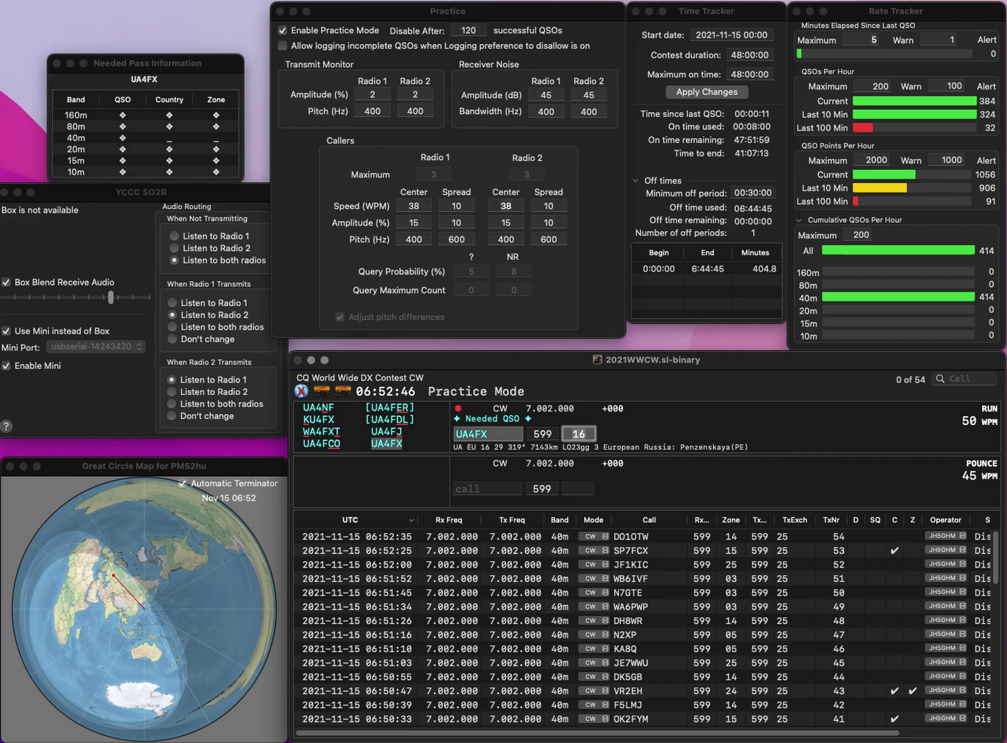
pyautogui.press('Return')
pyautogui.write('W6')
pyautogui.press('BackSpace')
pyautogui.write('5MT')
pyautogui.press('space')
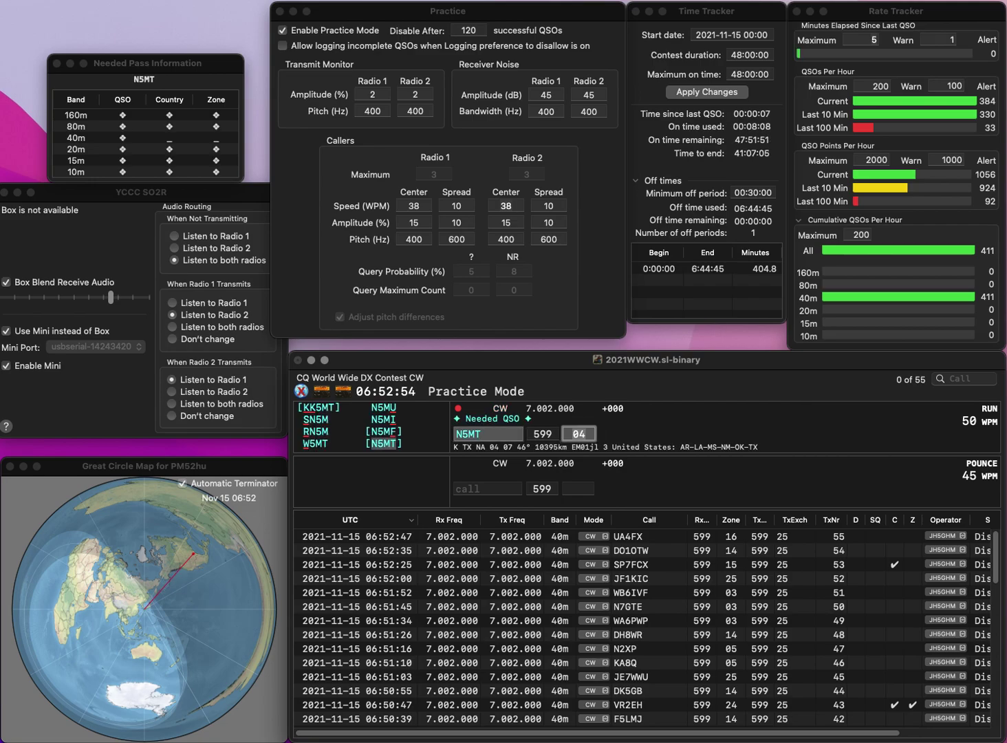
pyautogui.press('Return')
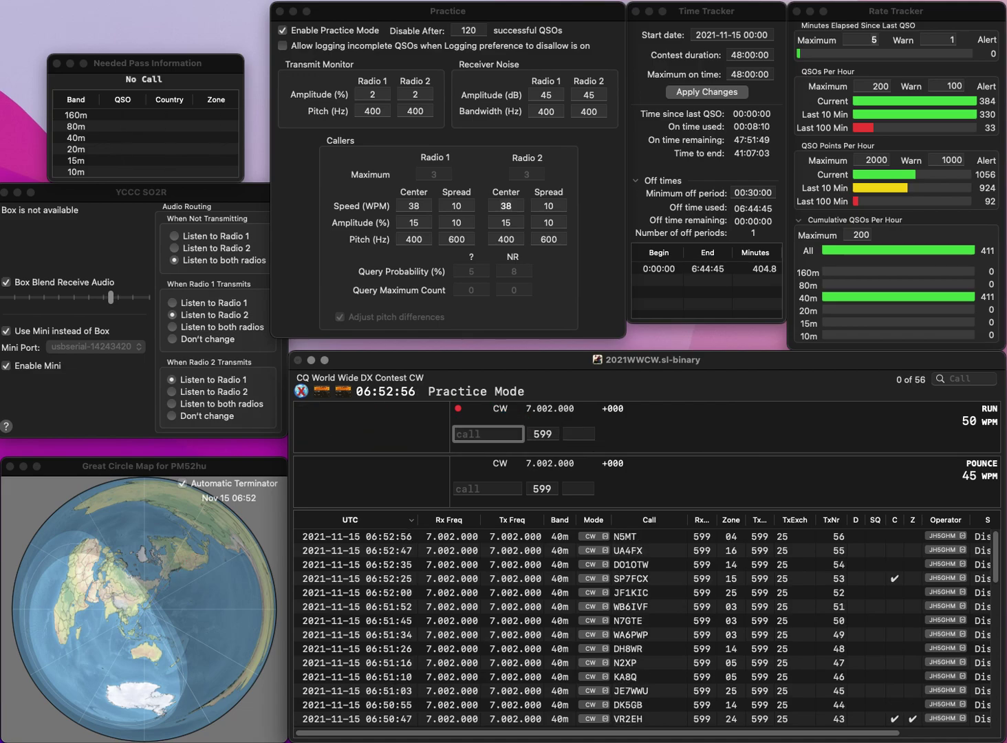
pyautogui.write('PD1BU')
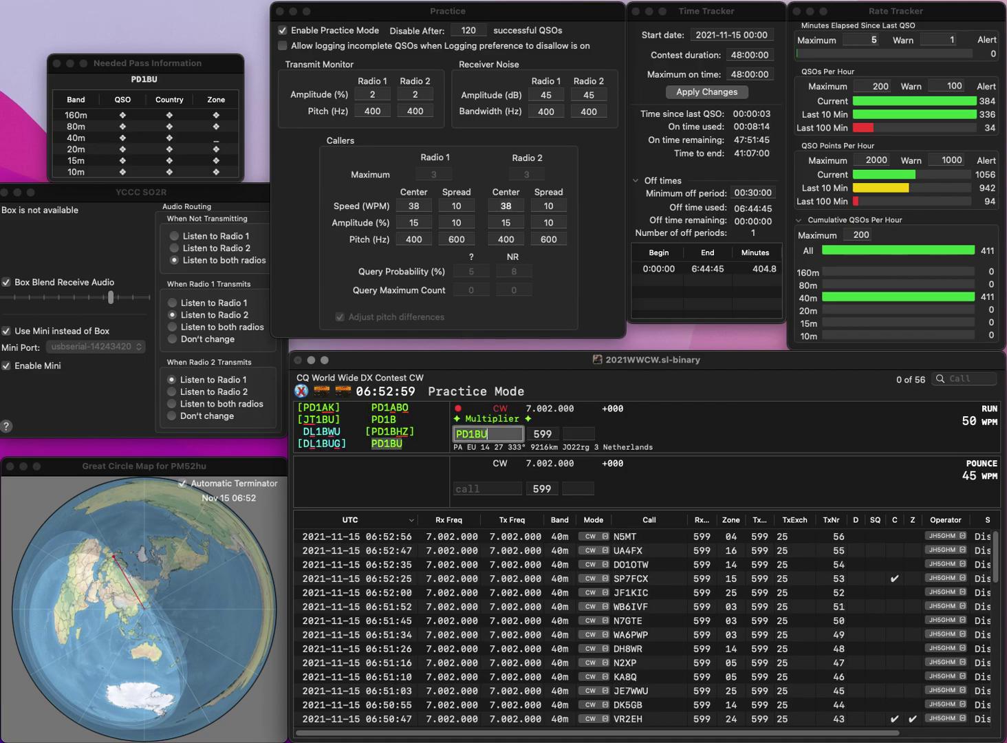
pyautogui.press('Tab')
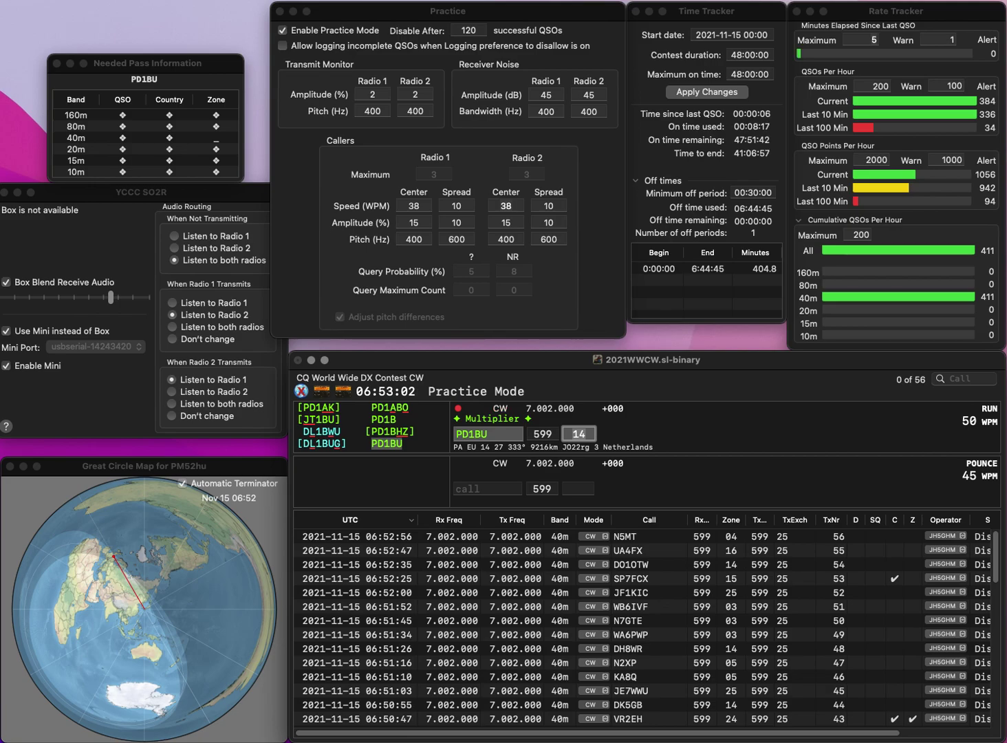
pyautogui.press('Return')
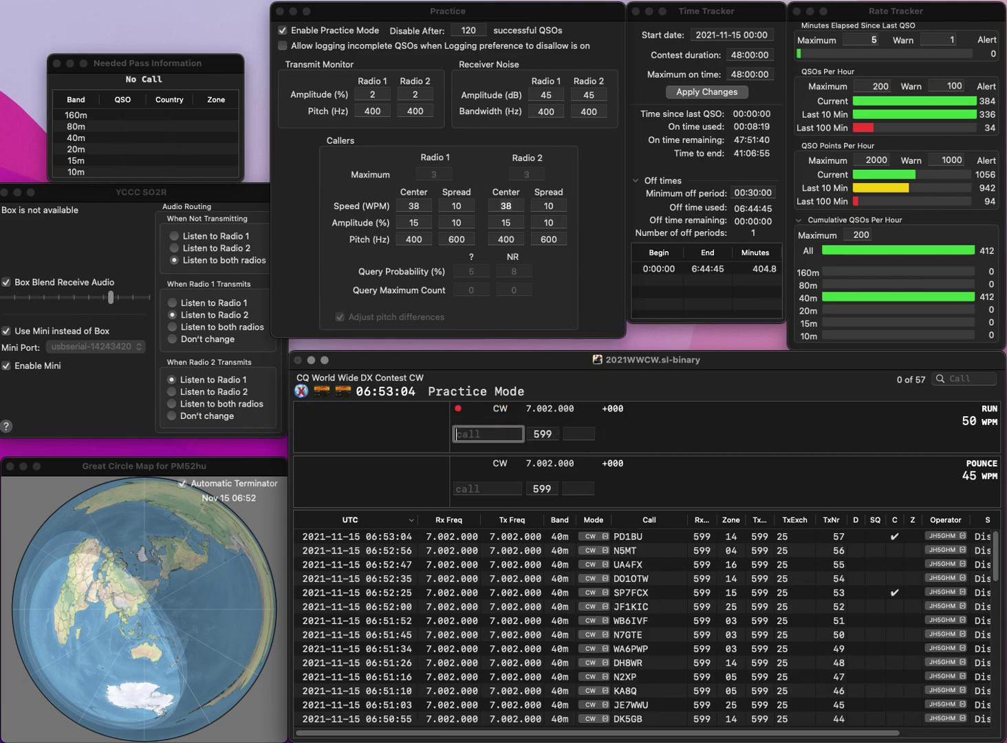
# Enter Z4BU as the caller, extend the call sign to 5Z4BU, and send it.
pyautogui.write('Z4BU')
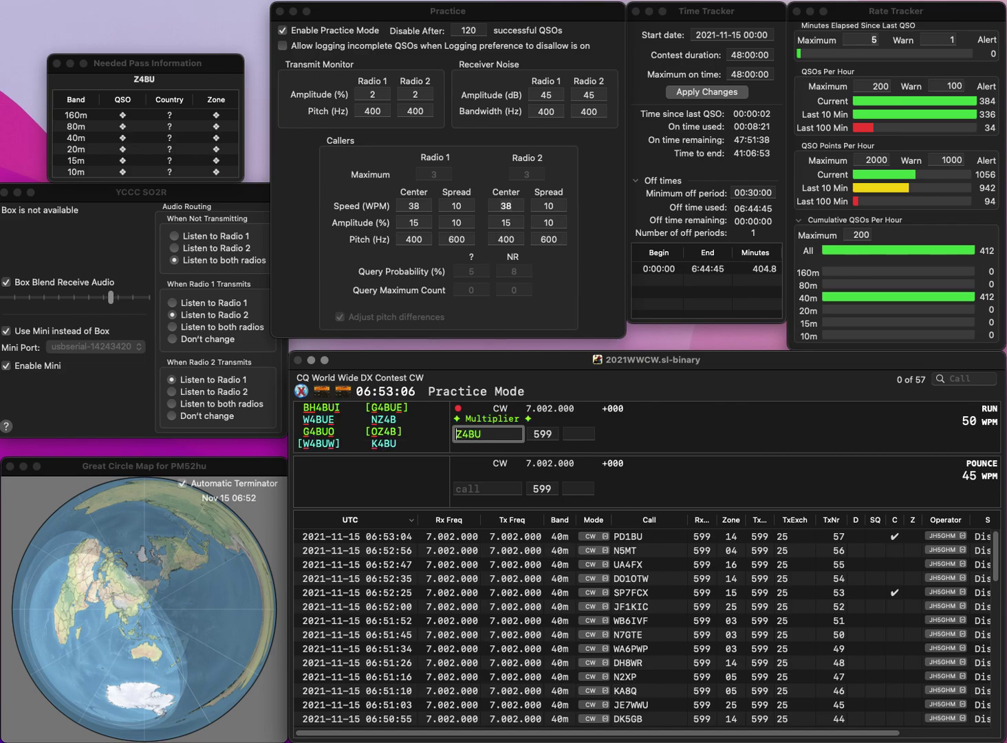
pyautogui.press('Up')
pyautogui.write('5')
pyautogui.press('Return')
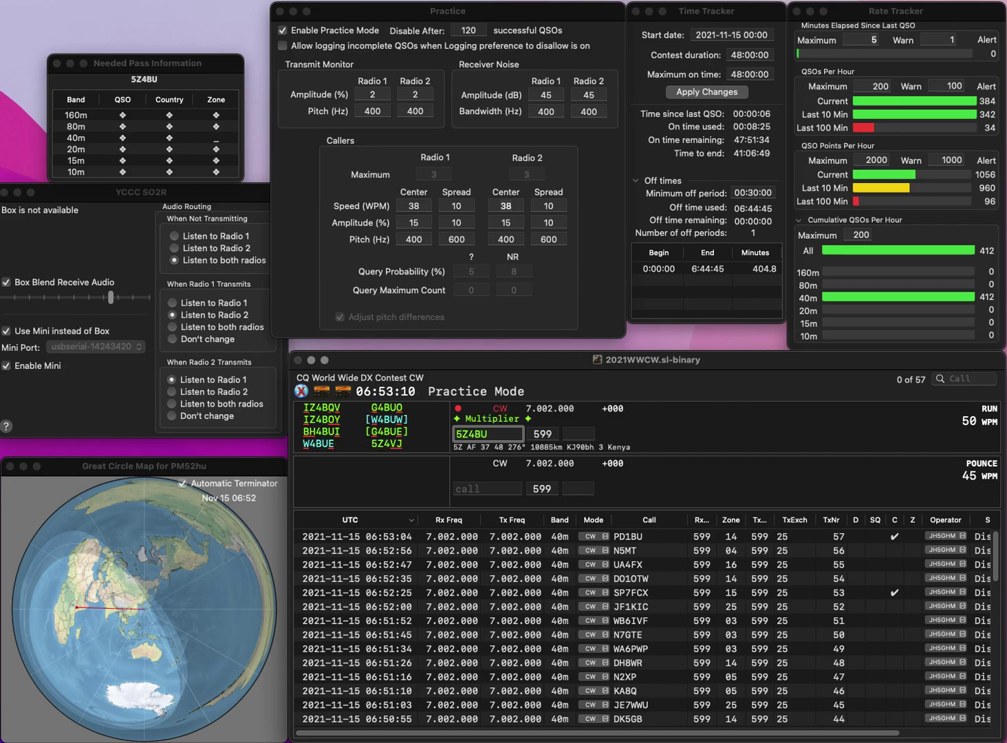
pyautogui.press('BackSpace')
pyautogui.write('4')
pyautogui.press('Delete')
pyautogui.write('5')
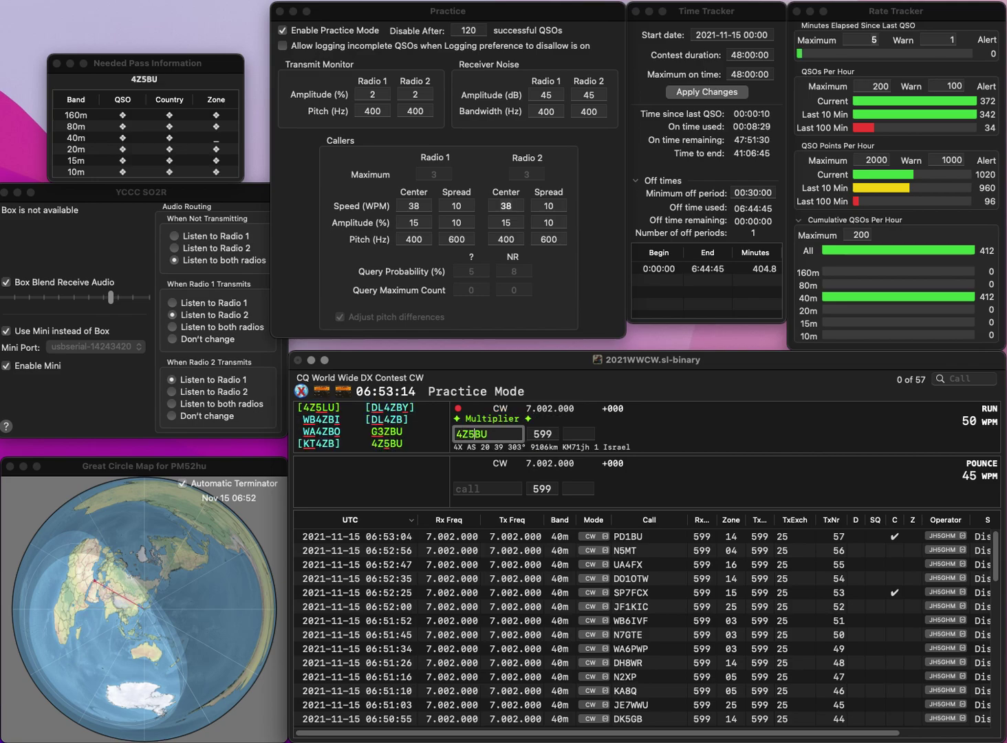
pyautogui.press('Return')
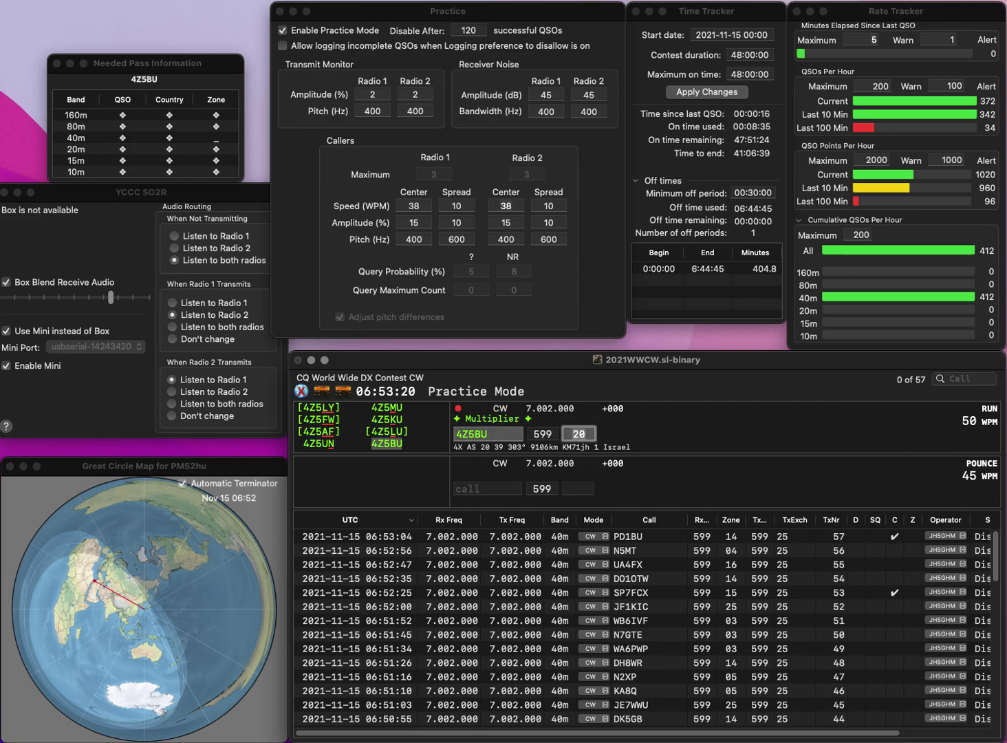
pyautogui.press('Return')
pyautogui.write('KB')
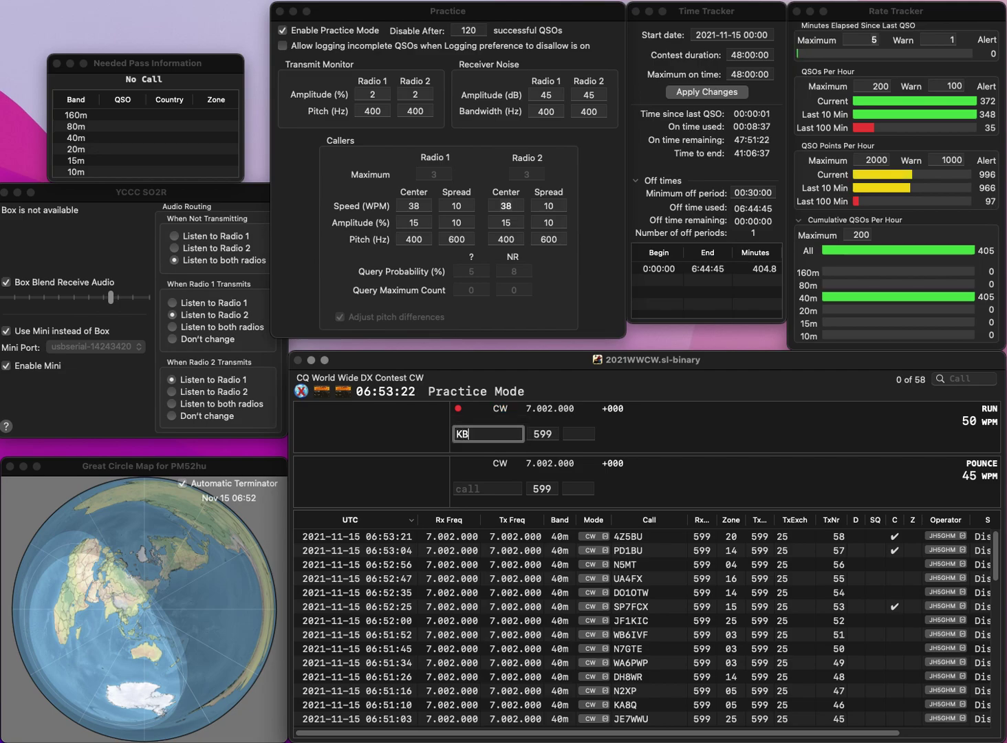
pyautogui.write('1FR')
pyautogui.write('K')
pyautogui.press('Return')
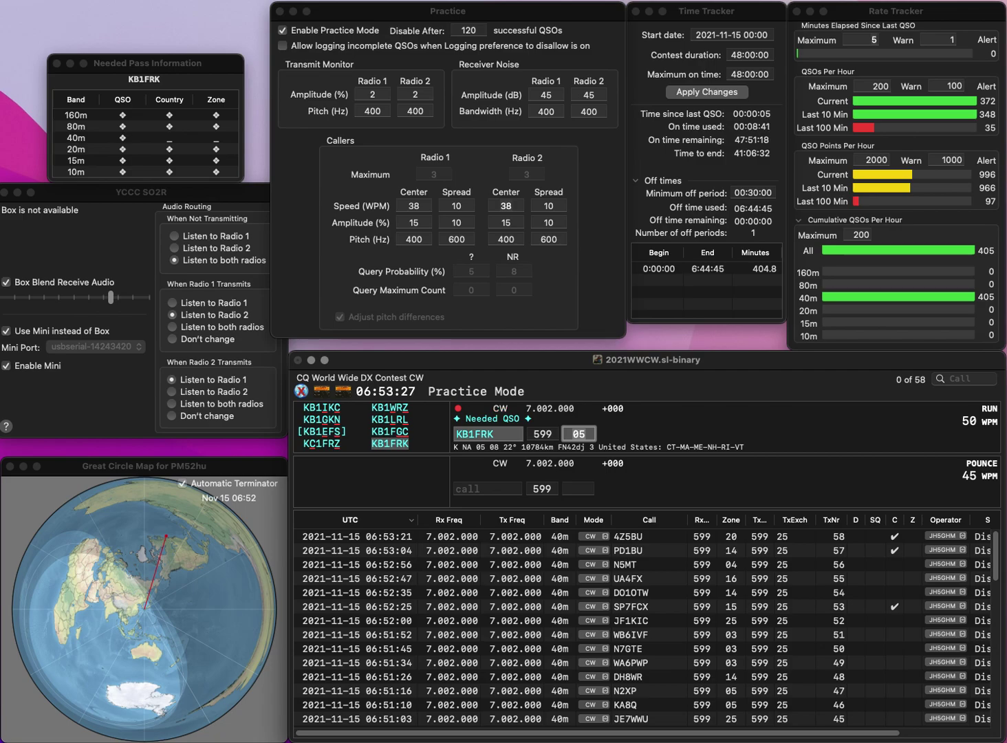
pyautogui.press('Return')
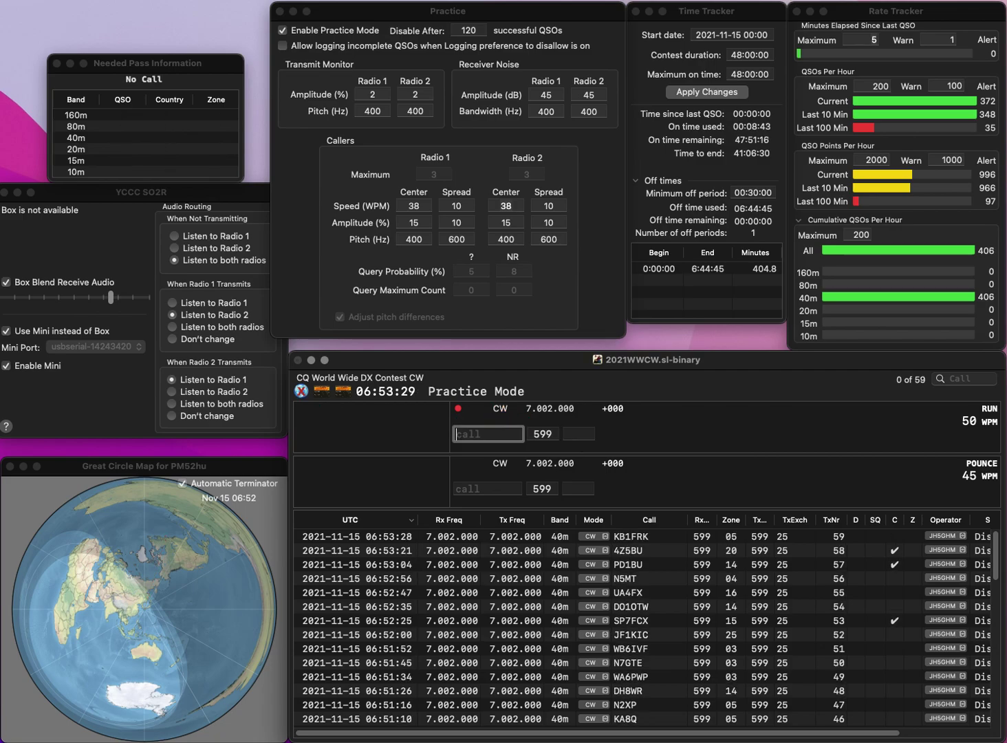
pyautogui.write('PA4M')
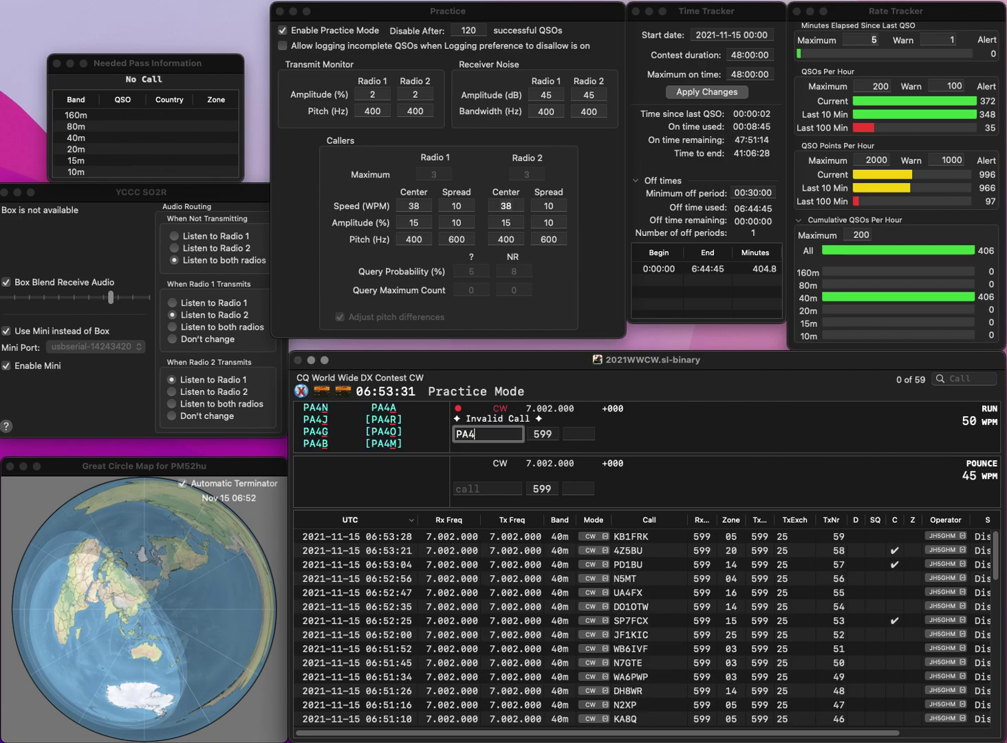
pyautogui.click(578, 434)
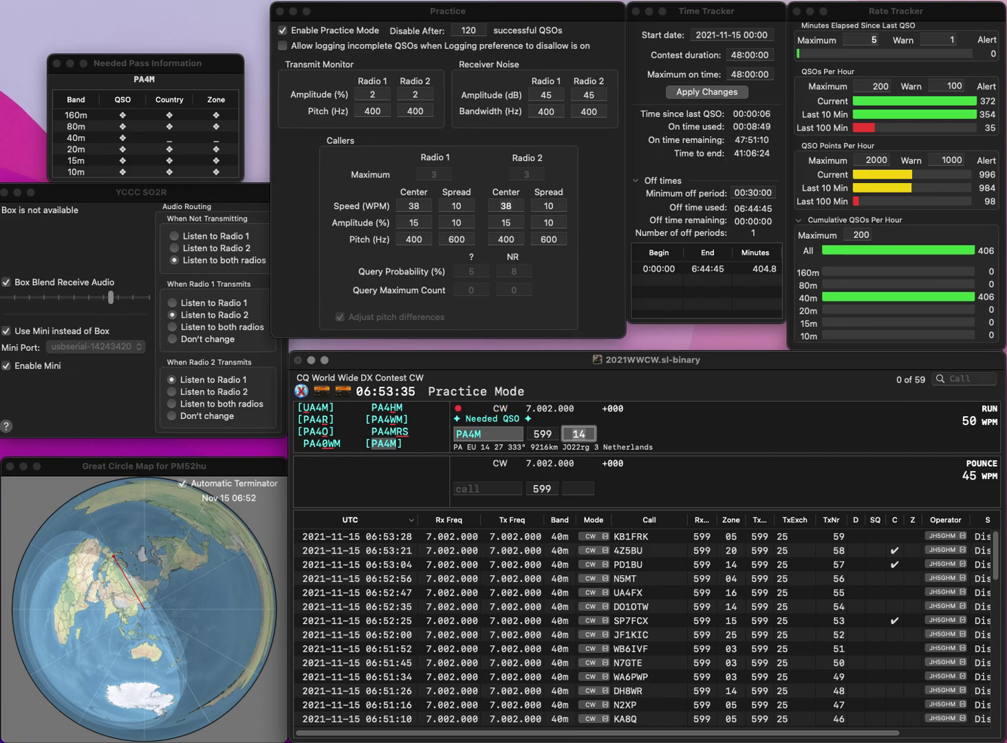
pyautogui.press('Return')
pyautogui.write('SP9ATE')
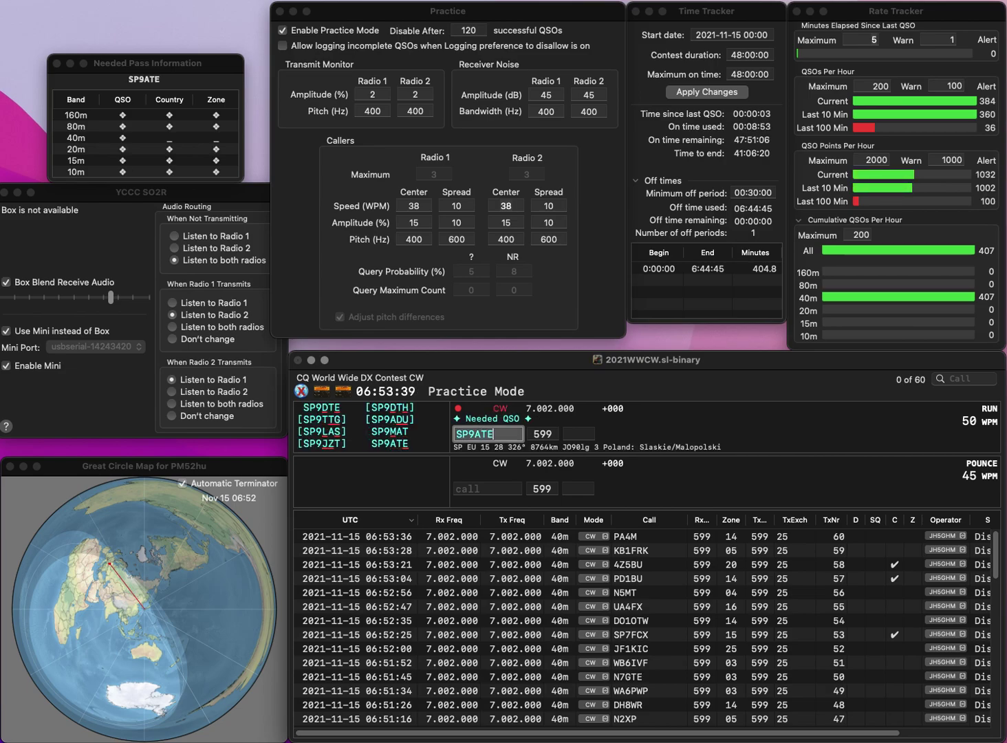
pyautogui.press('space')
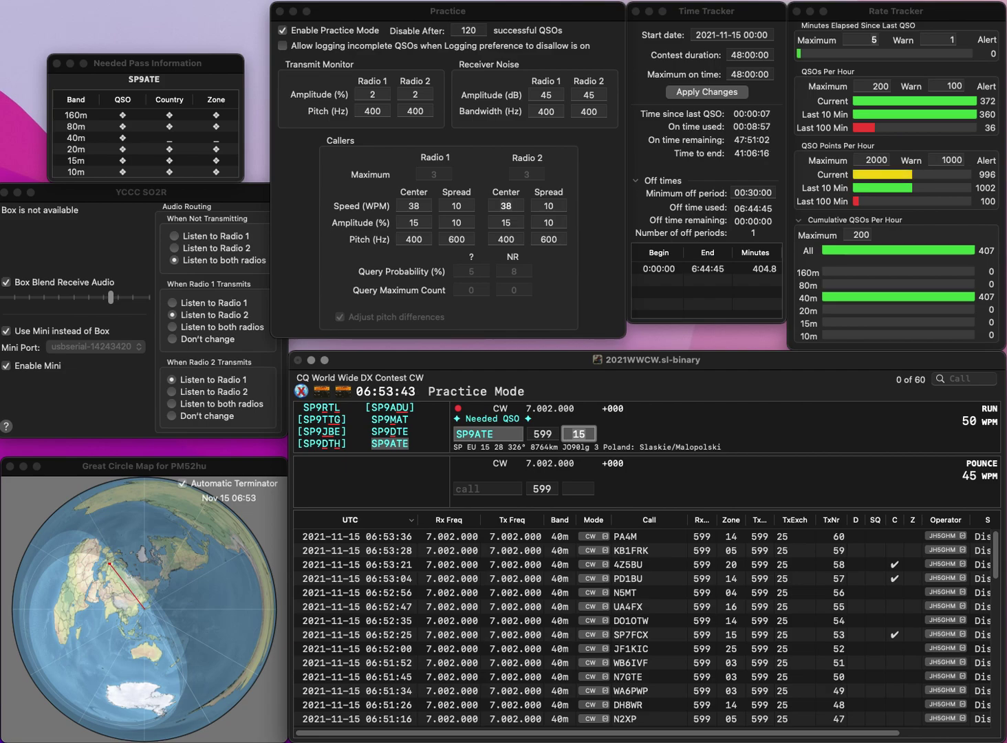
pyautogui.press('Return')
pyautogui.write('VK4CT')
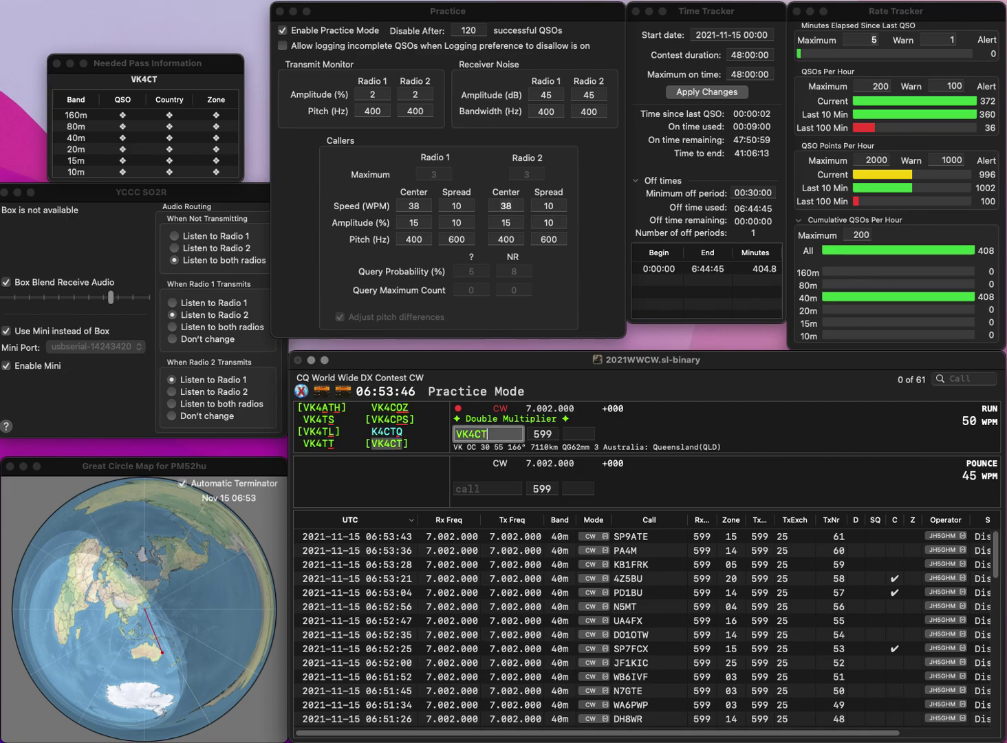
pyautogui.press('space')
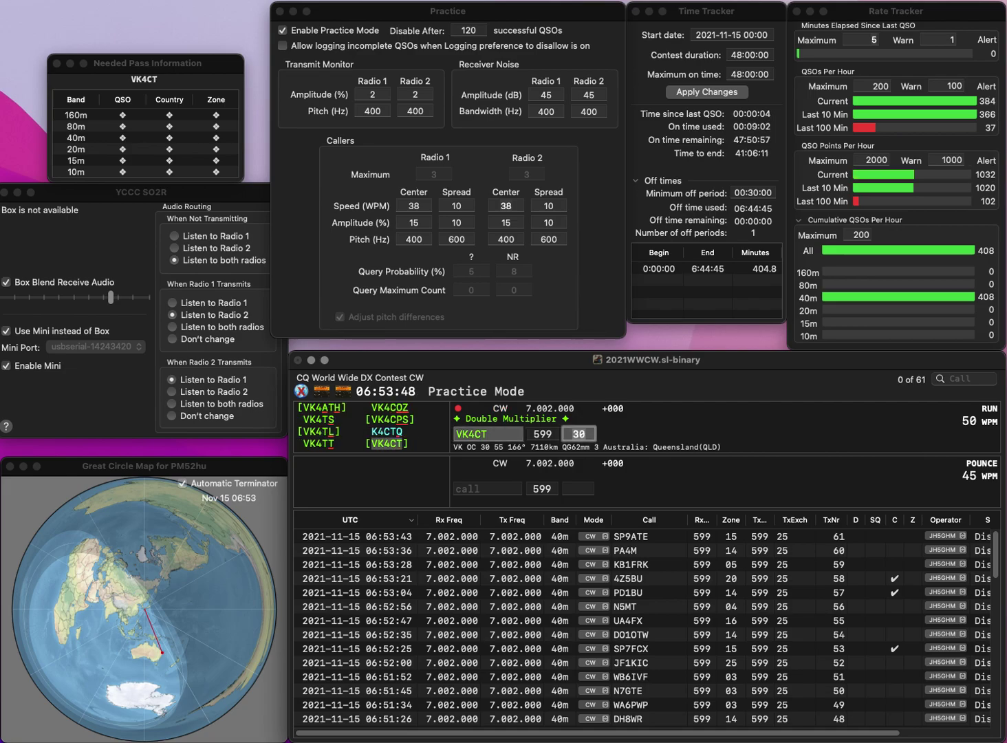
pyautogui.press('Return')
pyautogui.write('KD9DBQ')
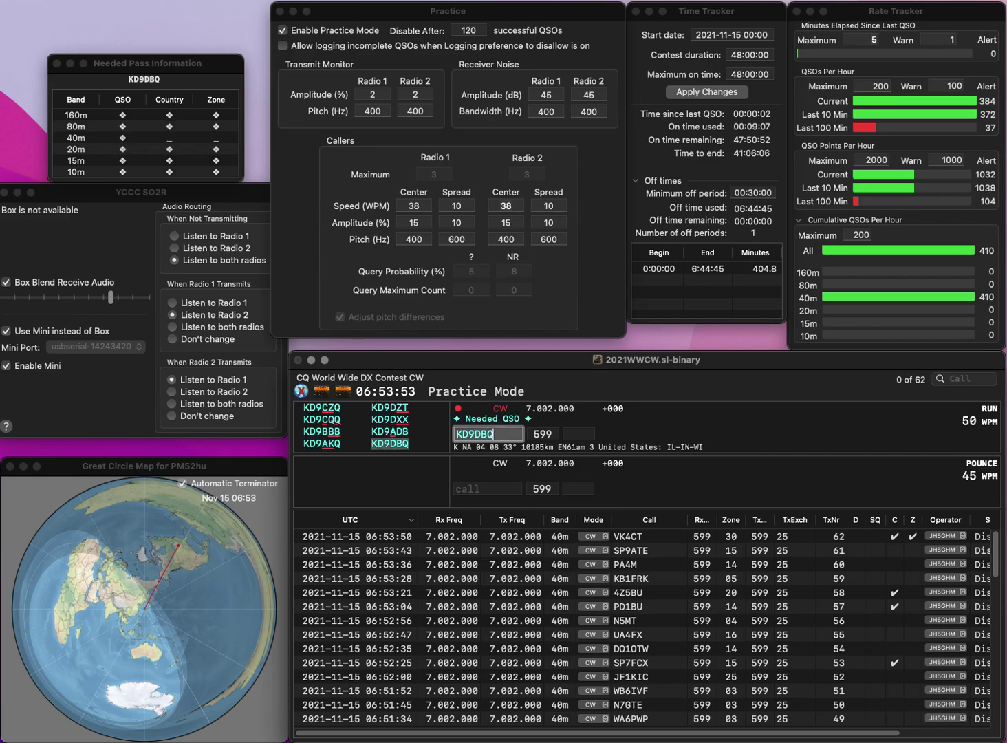
pyautogui.press('Return')
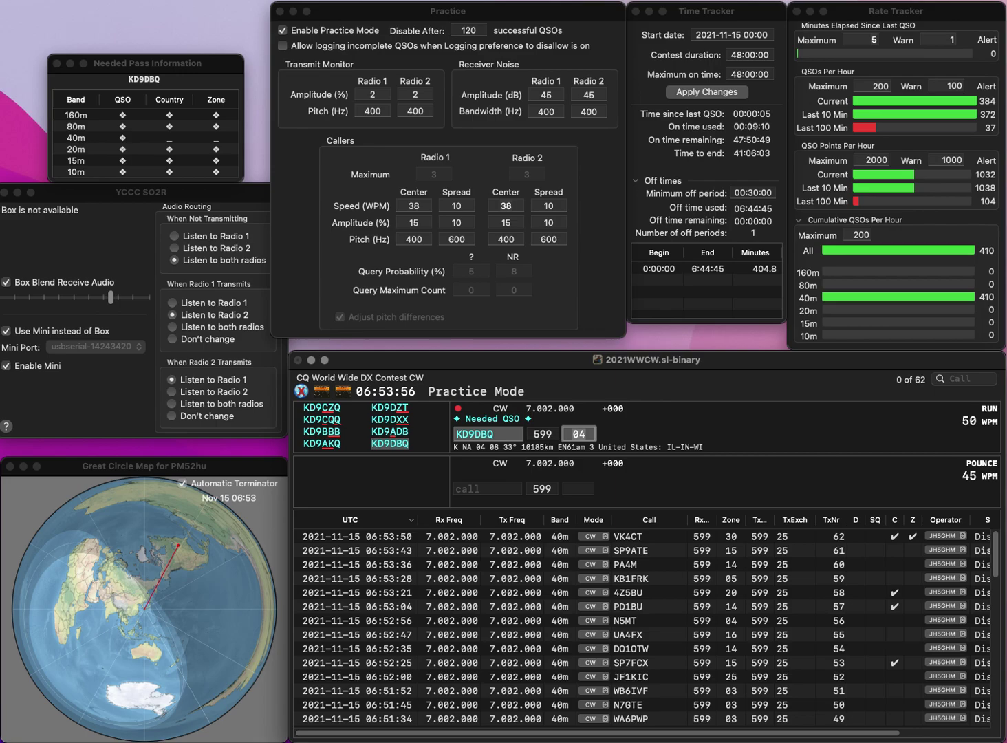
pyautogui.press('Return')
pyautogui.write('W7LA')
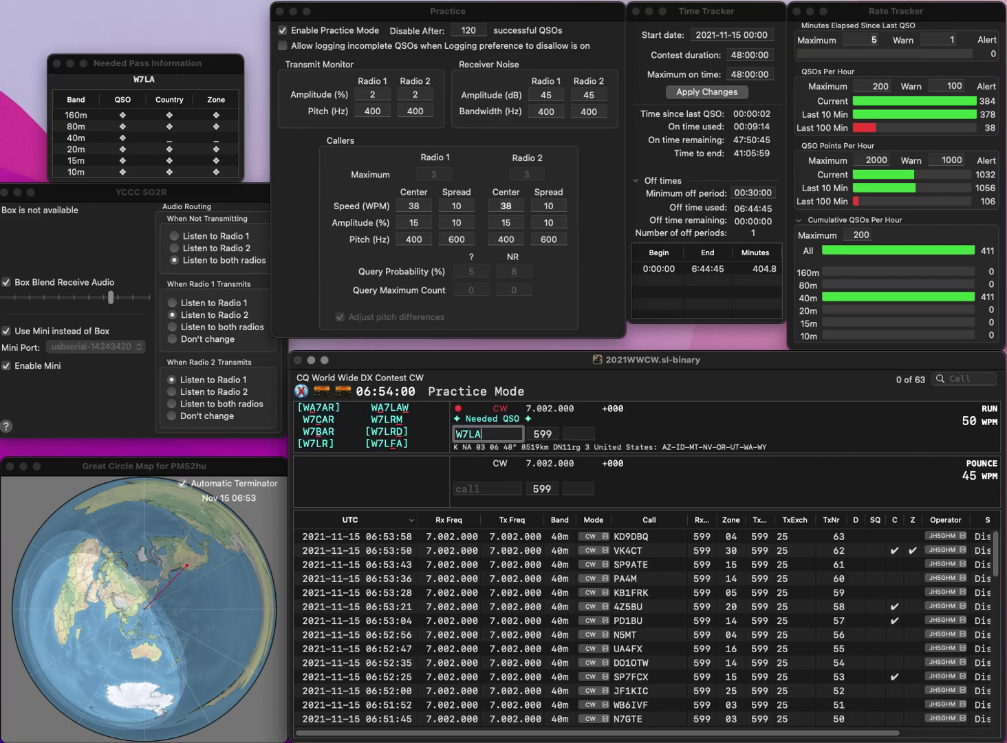
pyautogui.press('BackSpace')
pyautogui.press('BackSpace')
pyautogui.write('LRM')
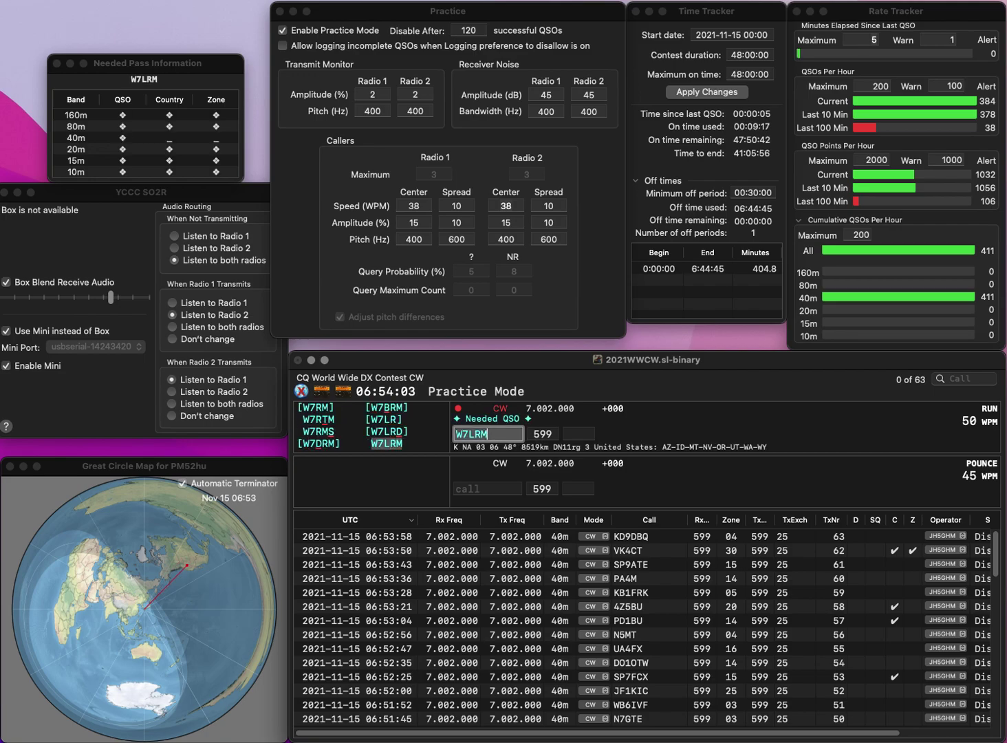
pyautogui.press('space')
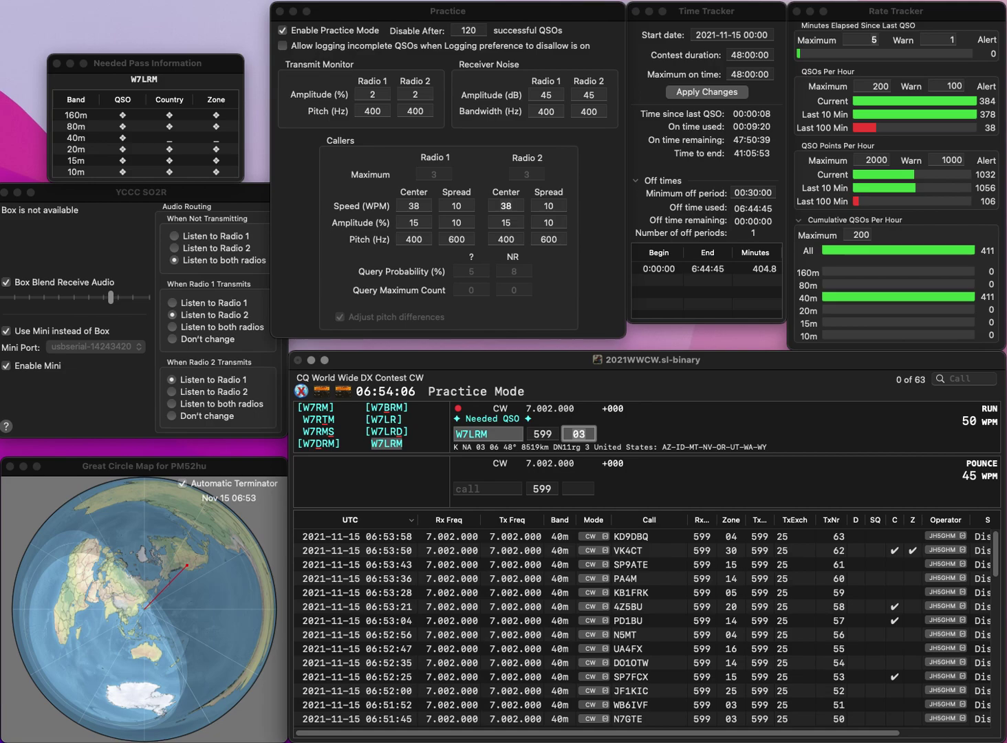
pyautogui.press('Return')
# Log run contacts with HB9TG, report 599, zone 14, and AE4IX, report 599, zone 05.
pyautogui.write('HB9TG')
pyautogui.press('Tab')
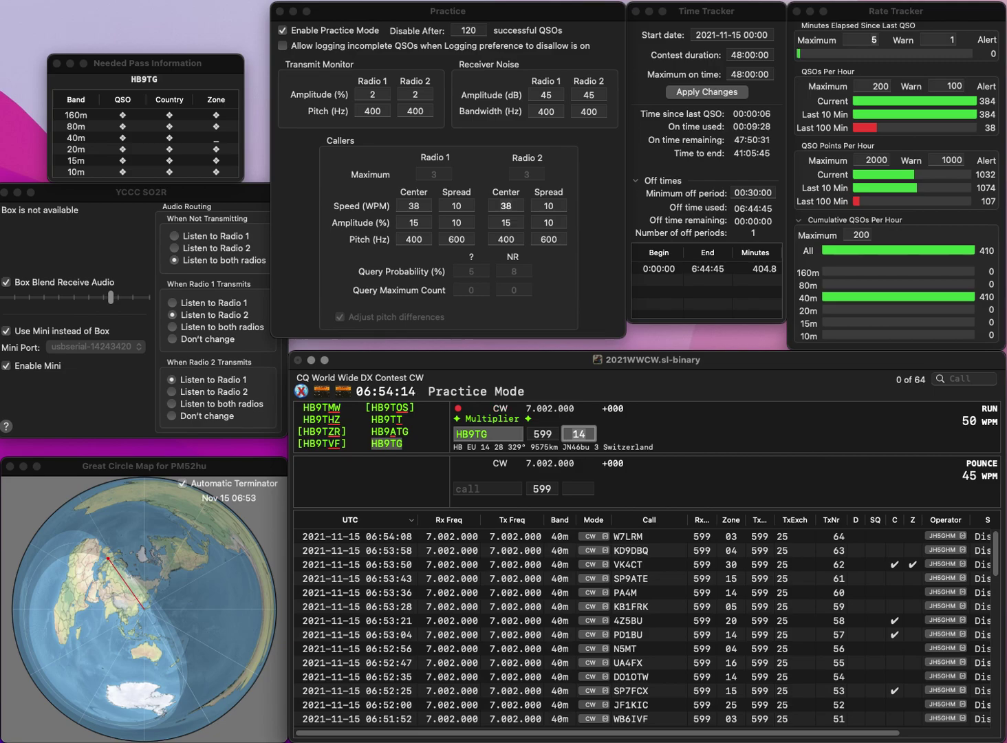
pyautogui.press('Return')
pyautogui.write('AE4IX')
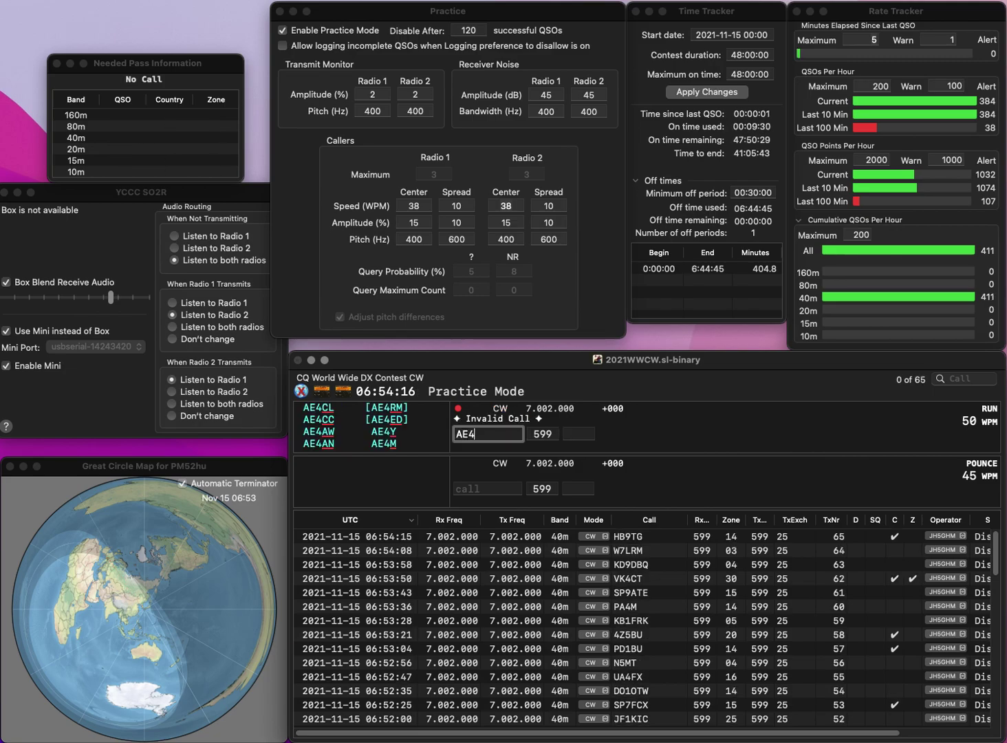
pyautogui.press('Return')
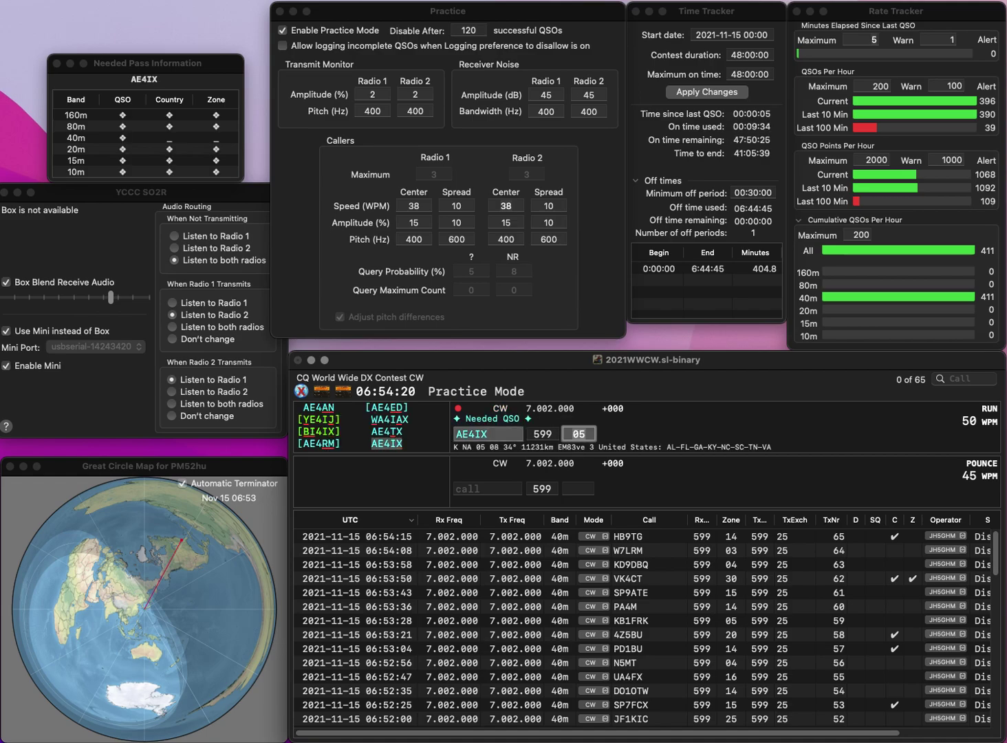
pyautogui.press('Return')
pyautogui.write('K')
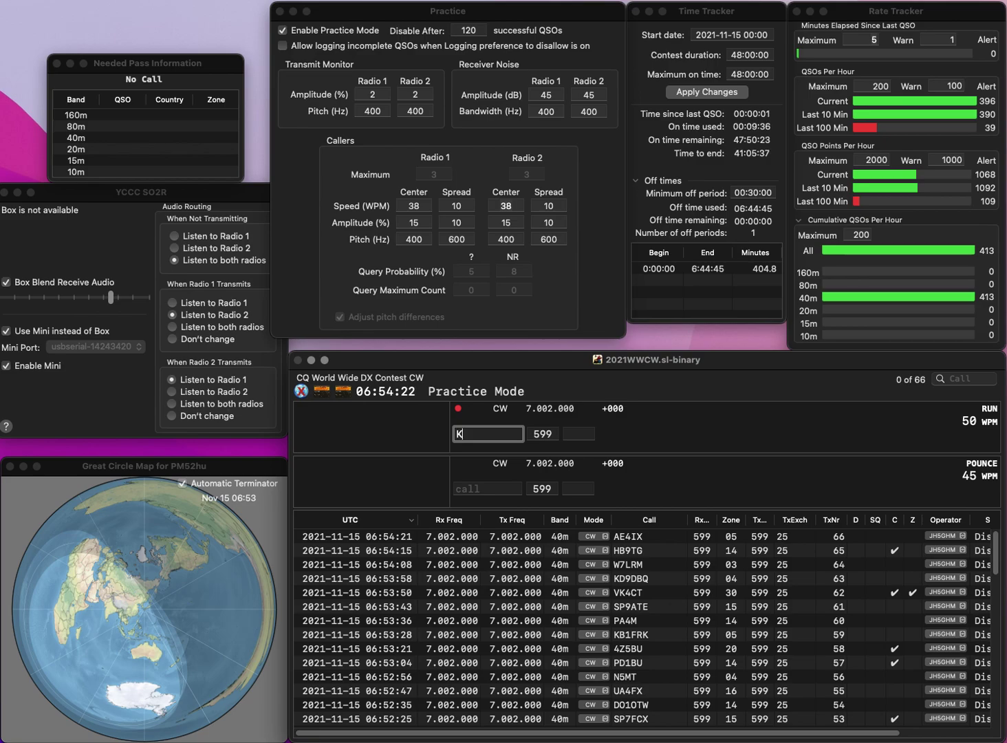
pyautogui.write('6TLH')
pyautogui.press('space')
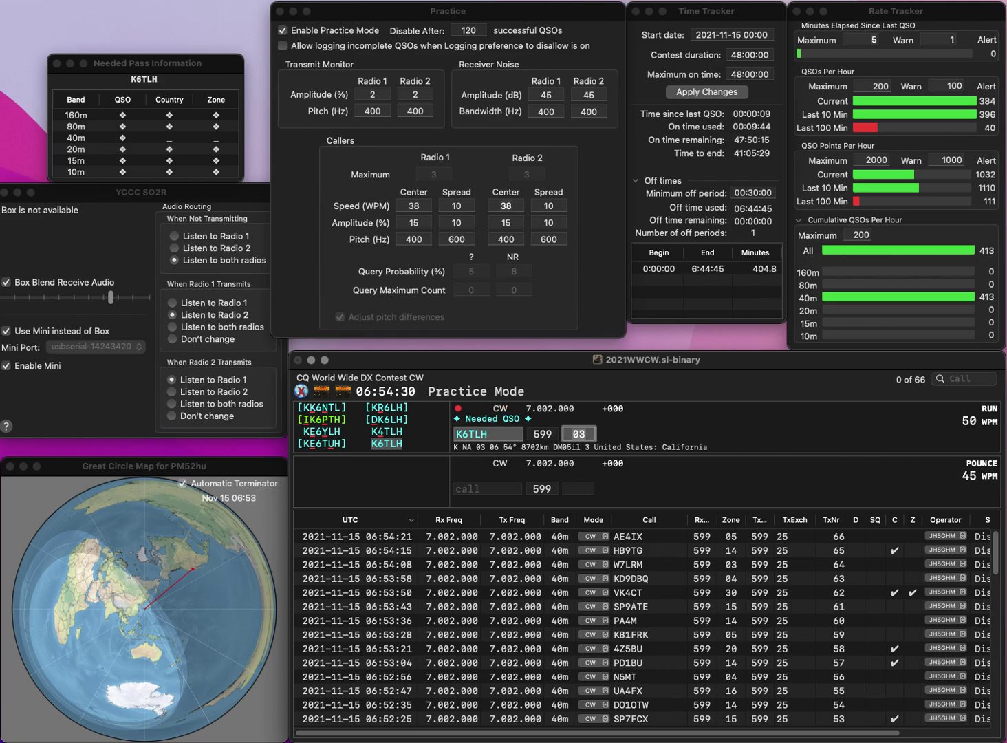
pyautogui.press('Return')
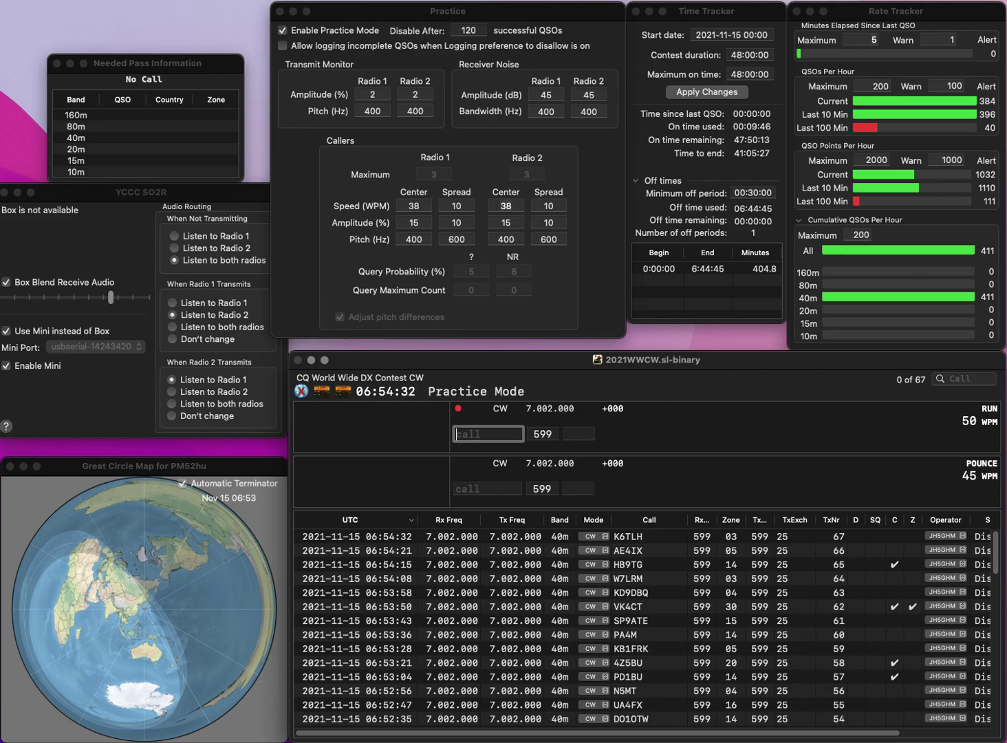
pyautogui.write('WA1OT')
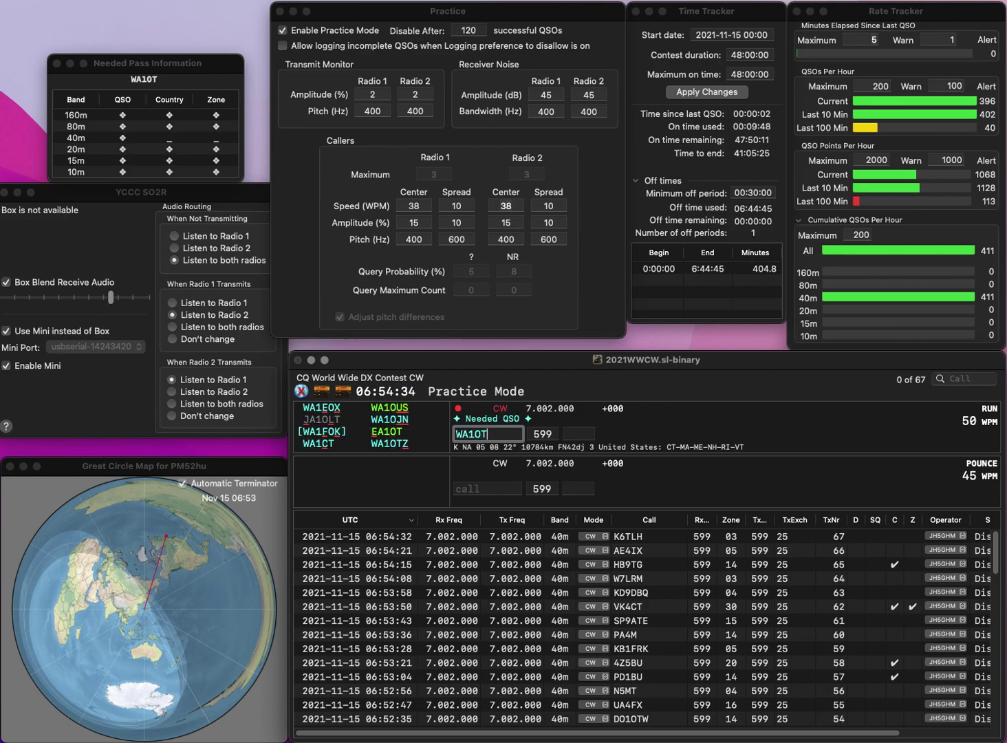
pyautogui.write('Z')
pyautogui.press('Return')
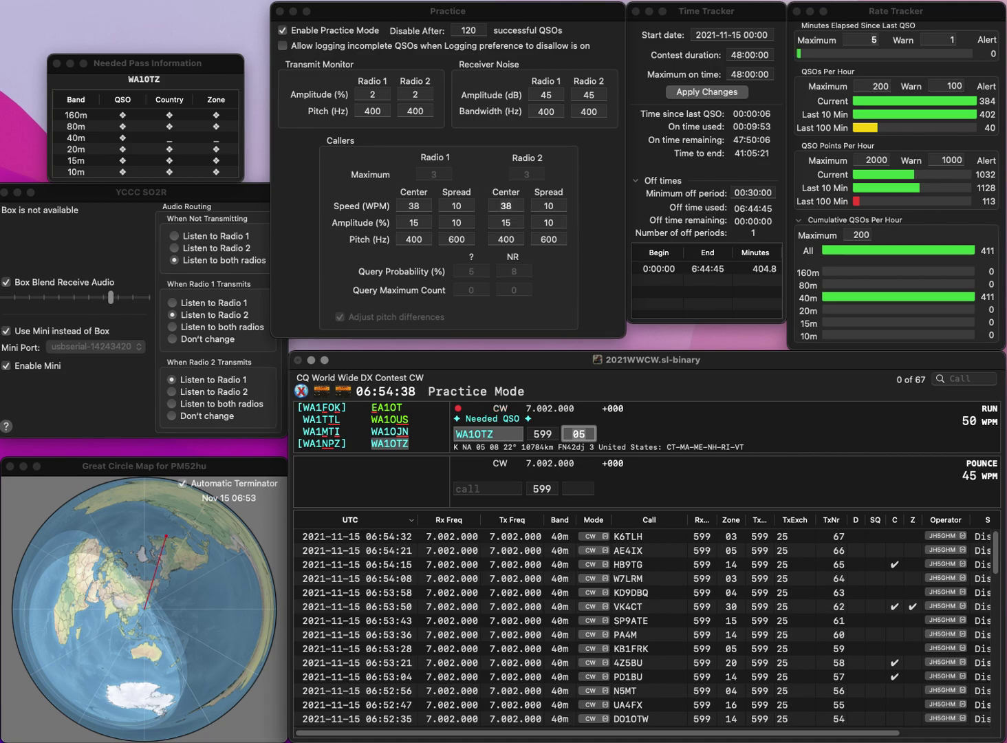
pyautogui.press('Return')
pyautogui.write('WA')
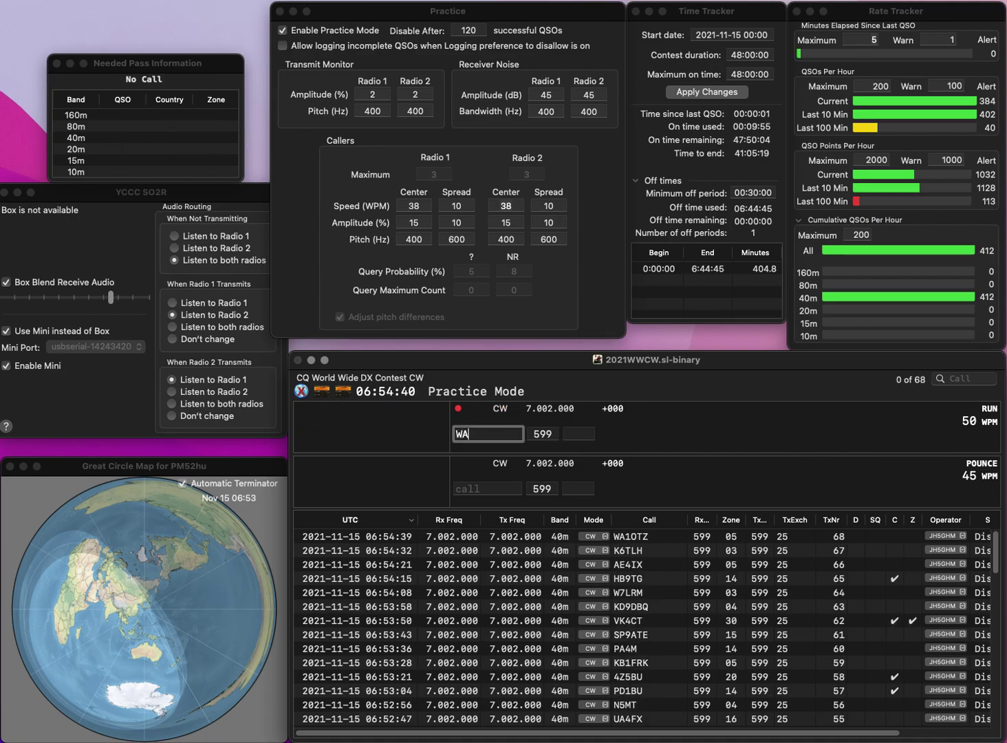
pyautogui.write('0I')
pyautogui.press('space')
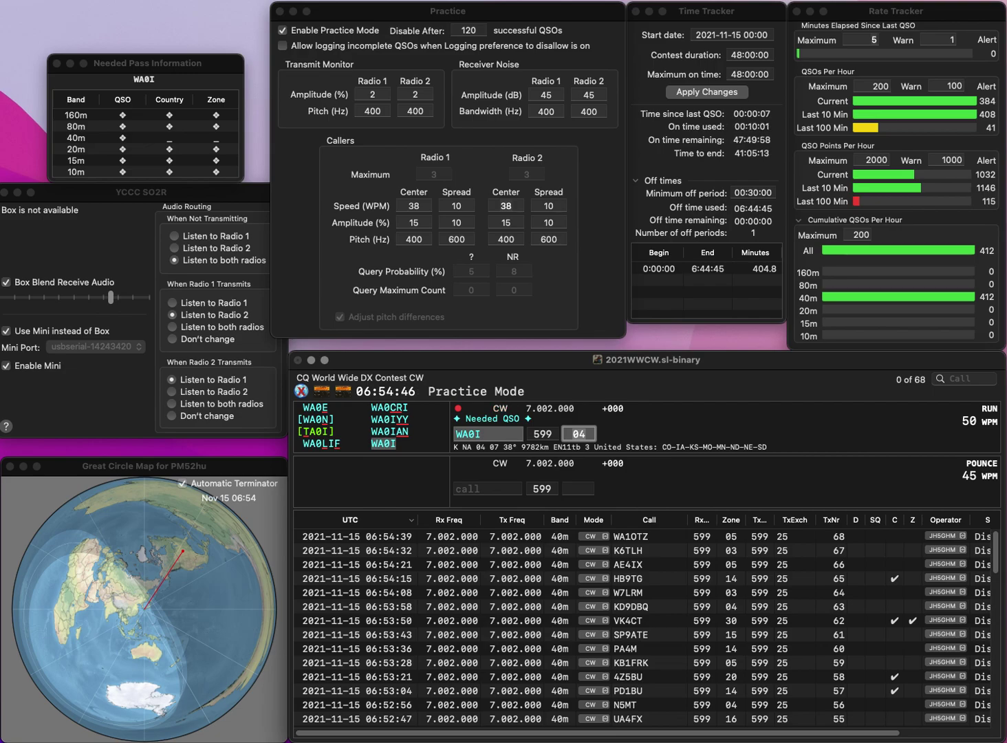
pyautogui.press('Return')
pyautogui.write('KG5AUU')
pyautogui.press('space')
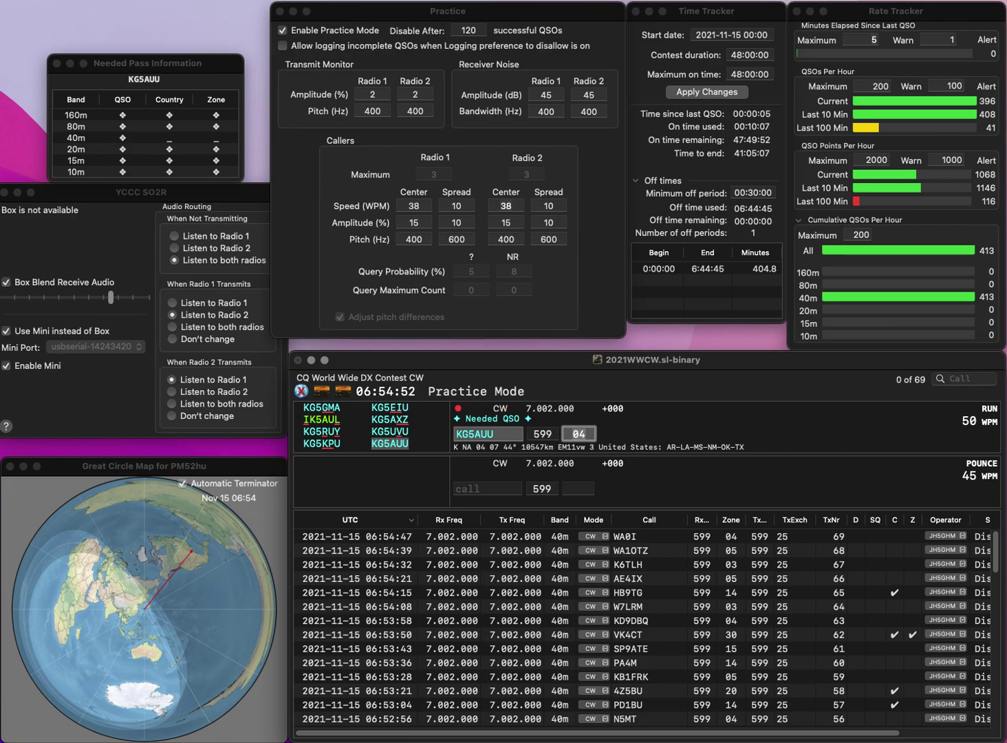
pyautogui.press('Return')
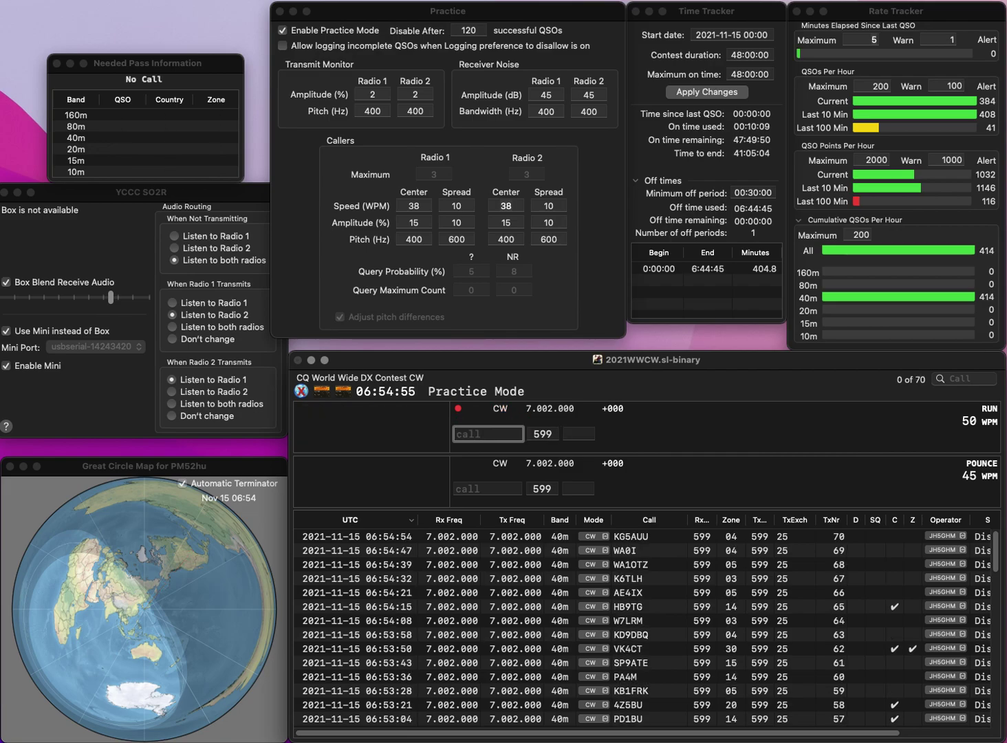
pyautogui.write('BY5')
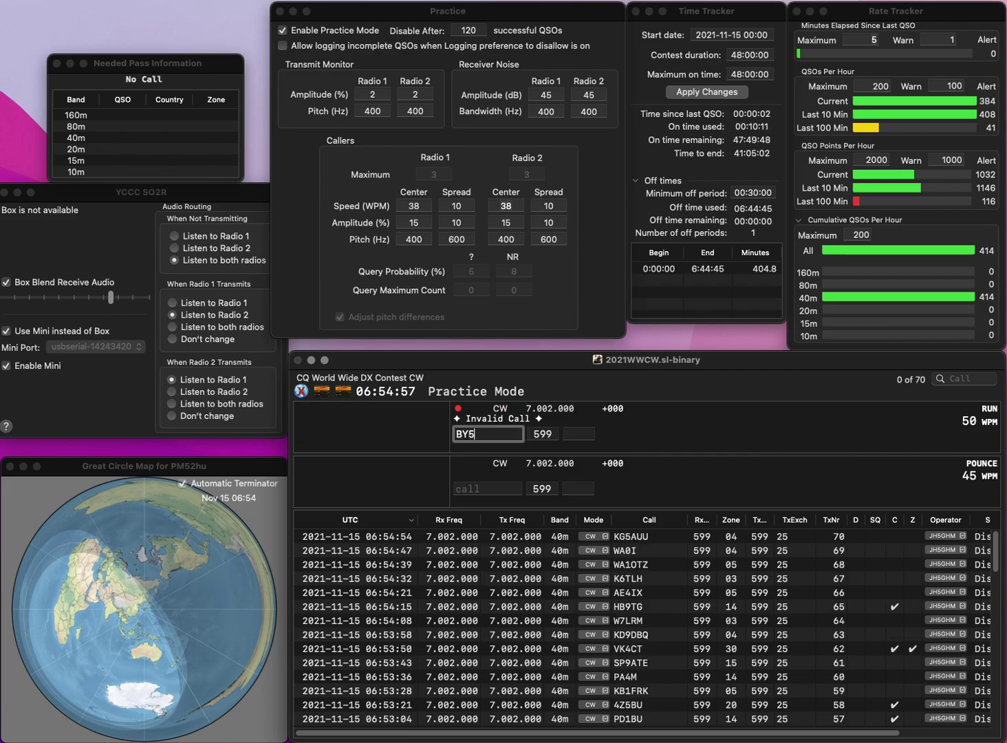
pyautogui.write('HB')
pyautogui.press('space')
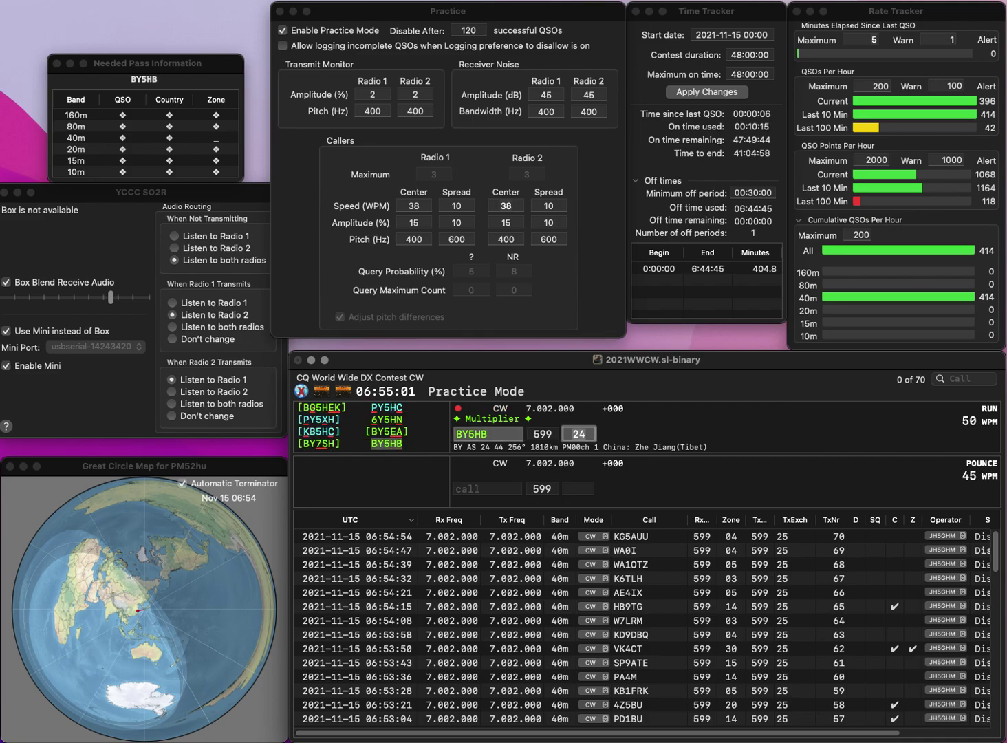
pyautogui.press('Return')
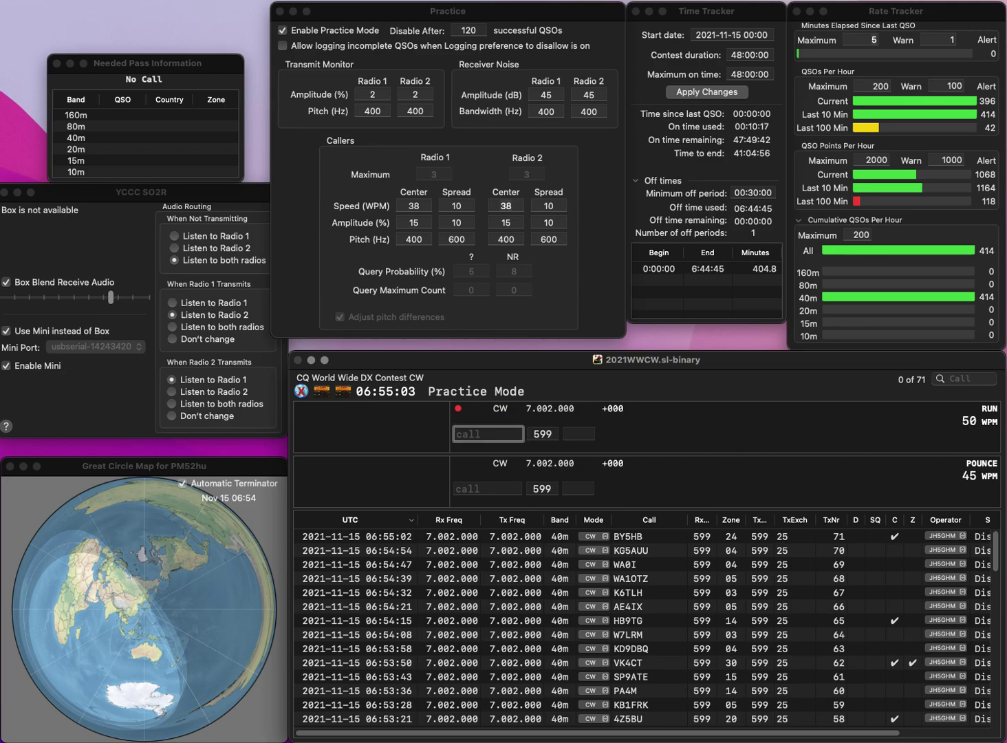
pyautogui.write('W5OXJ')
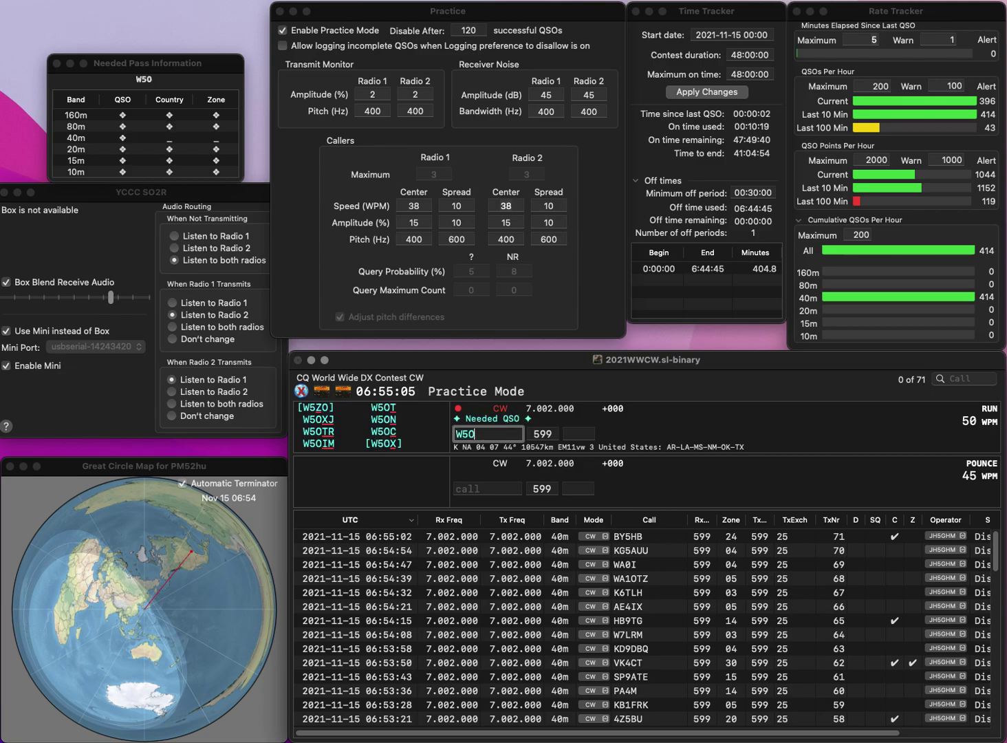
pyautogui.press('space')
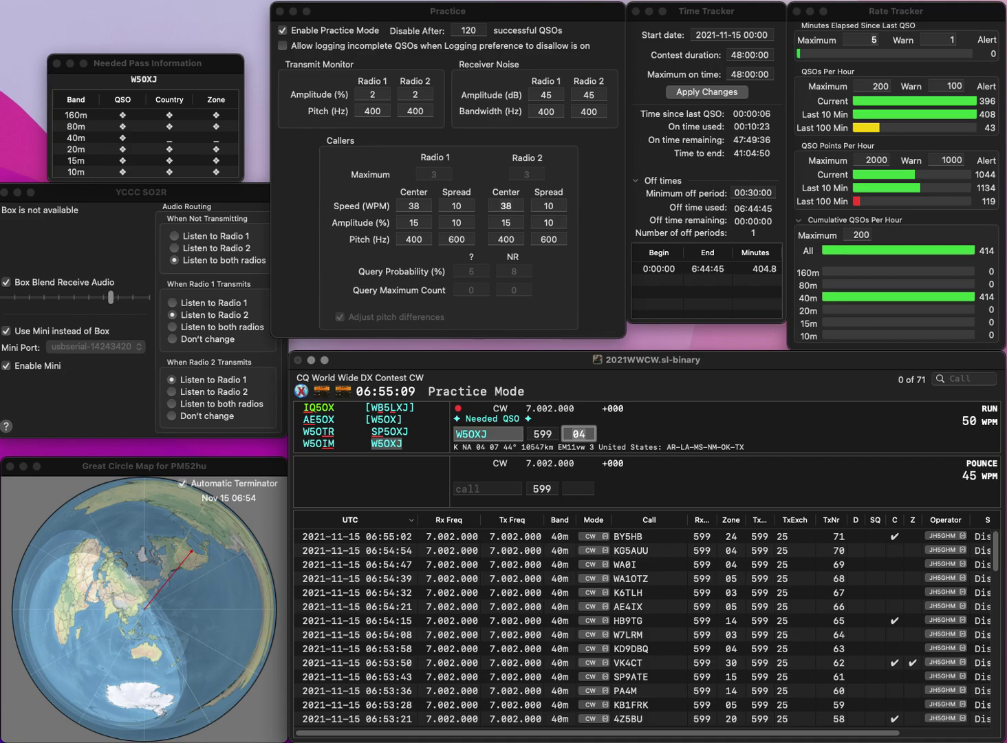
pyautogui.press('Return')
# Log run contacts with E72X, report 599, zone 15, and P40A, report 599, zone 09.
pyautogui.write('E7')
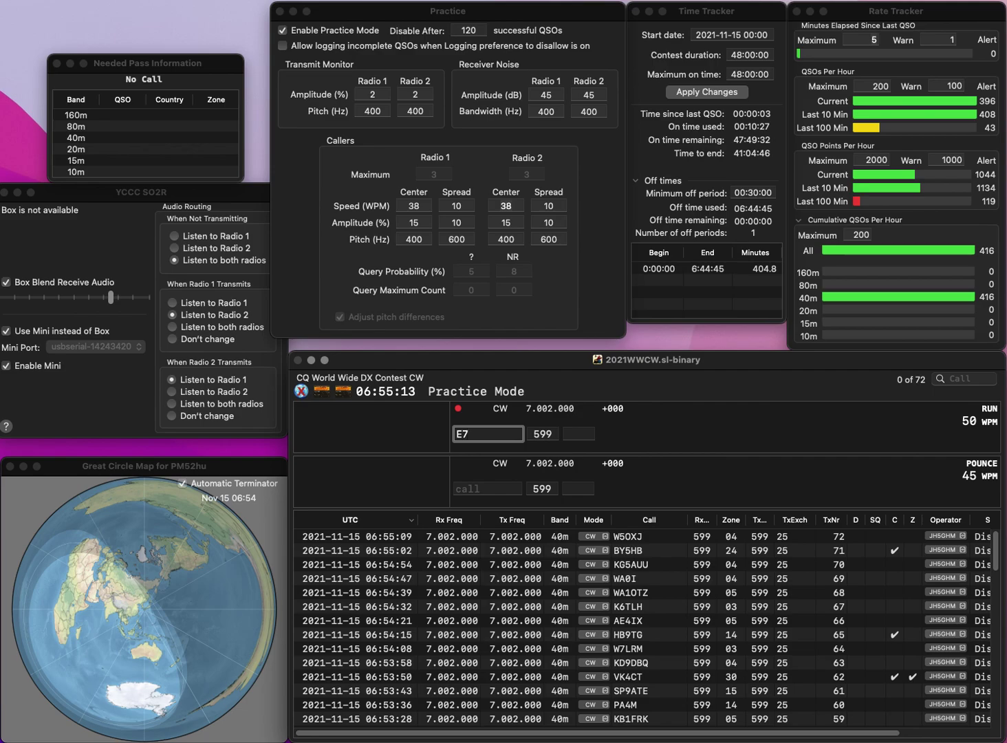
pyautogui.write('2X')
pyautogui.press('space')
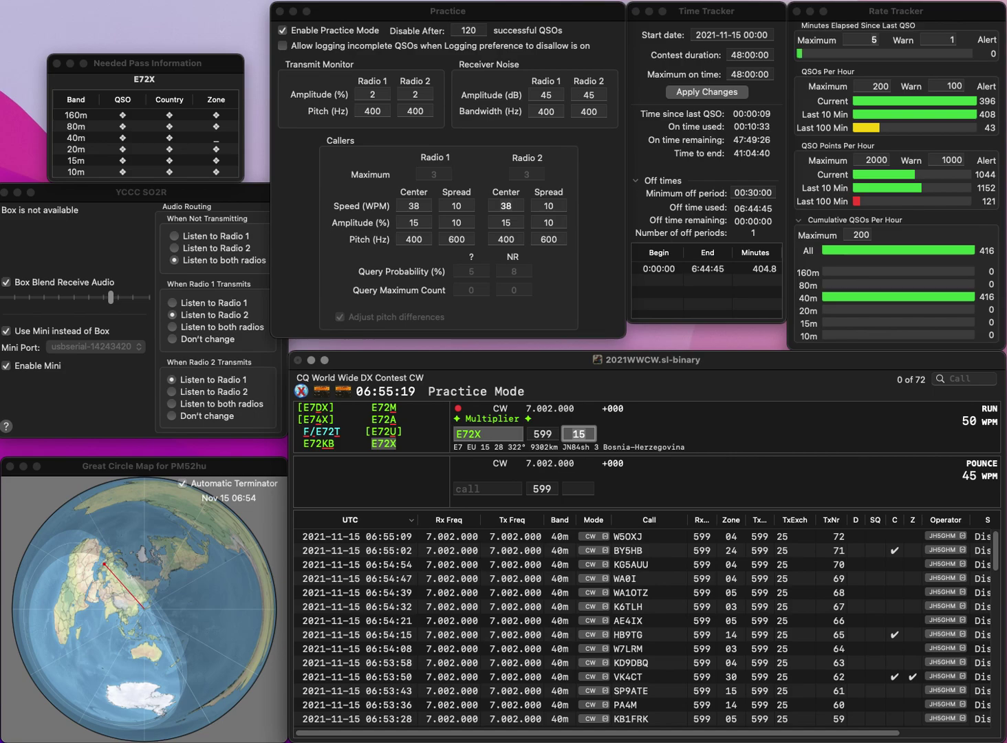
pyautogui.press('Return')
pyautogui.write('P40A')
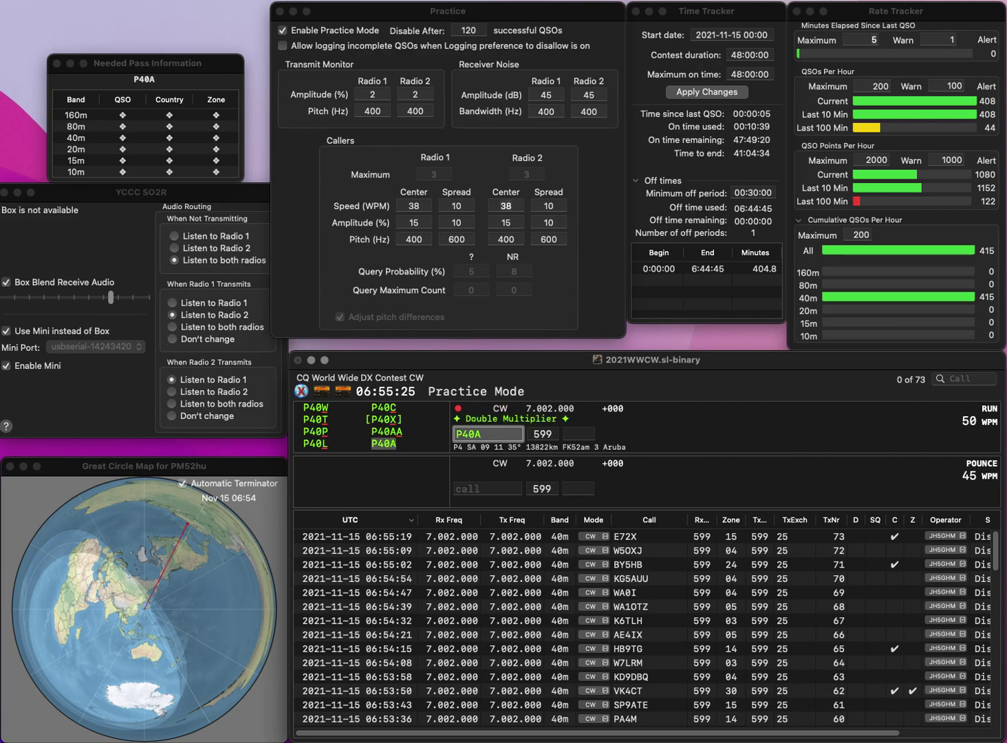
pyautogui.press('Return')
pyautogui.press('Return')
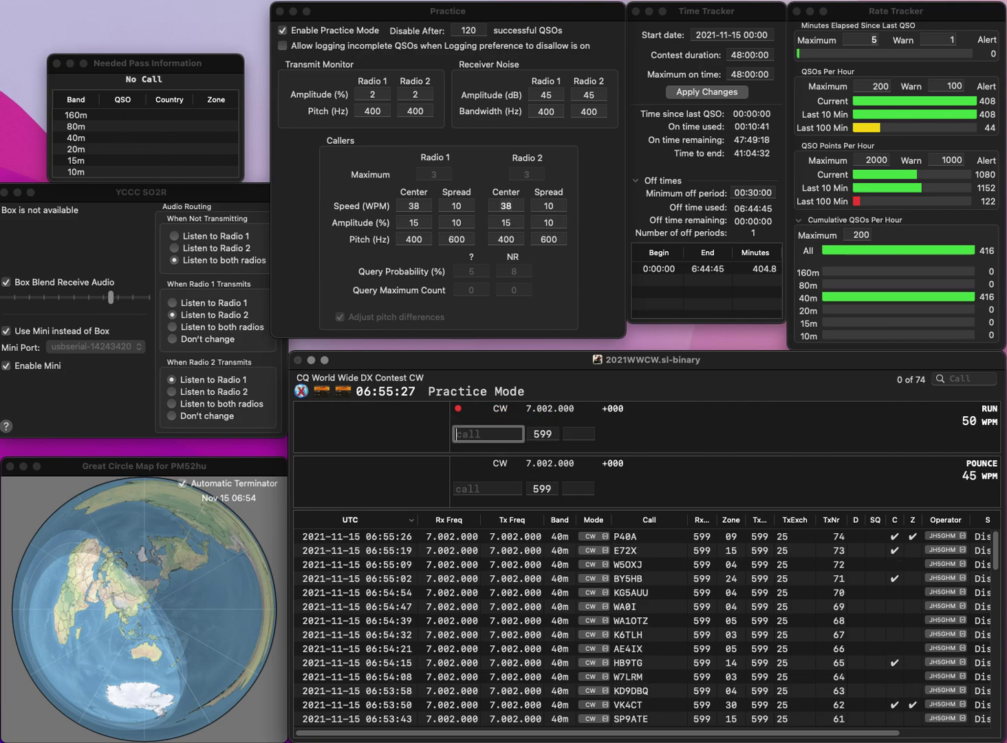
pyautogui.write('ON5TC')
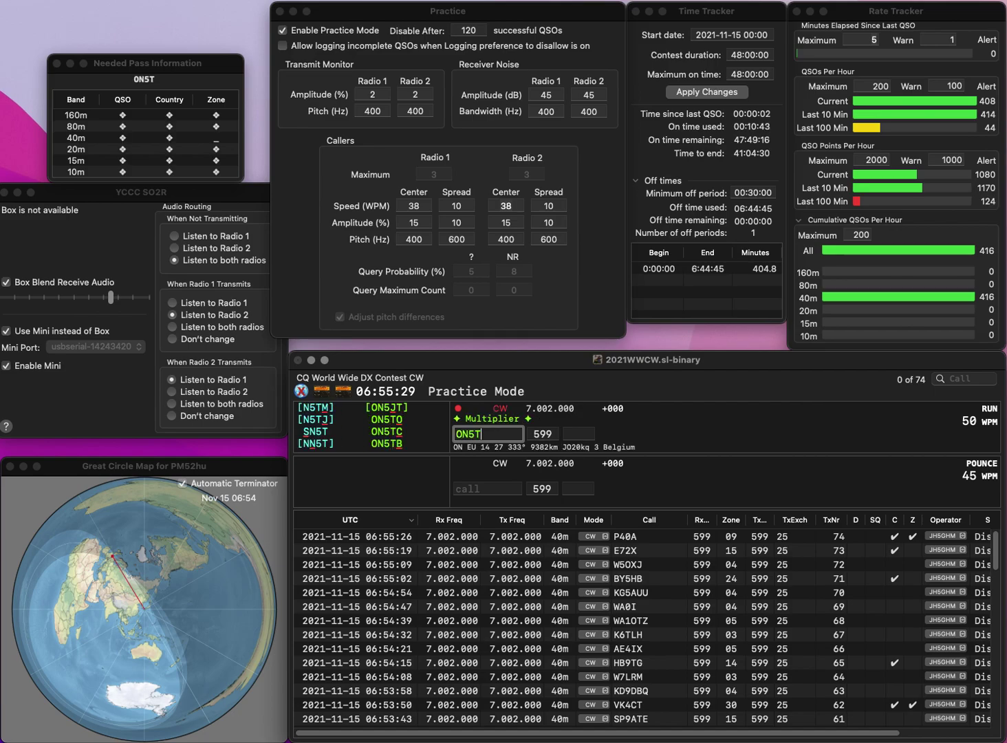
pyautogui.press('Return')
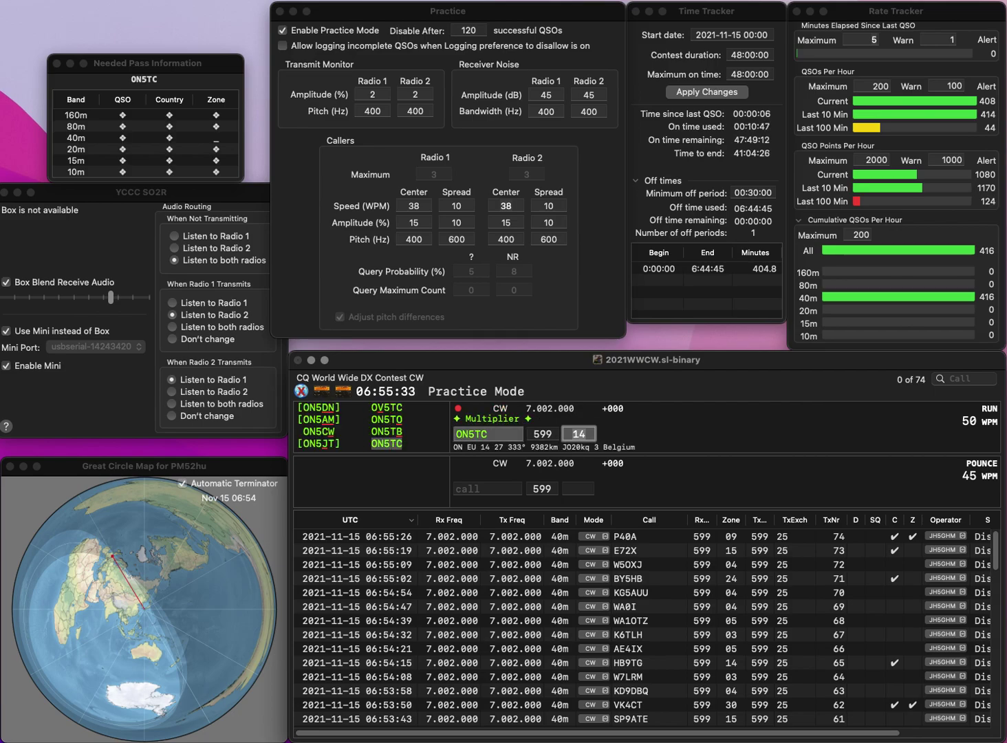
pyautogui.press('Return')
pyautogui.write('H53JW')
pyautogui.press('Home')
pyautogui.press('Delete')
pyautogui.write('S')
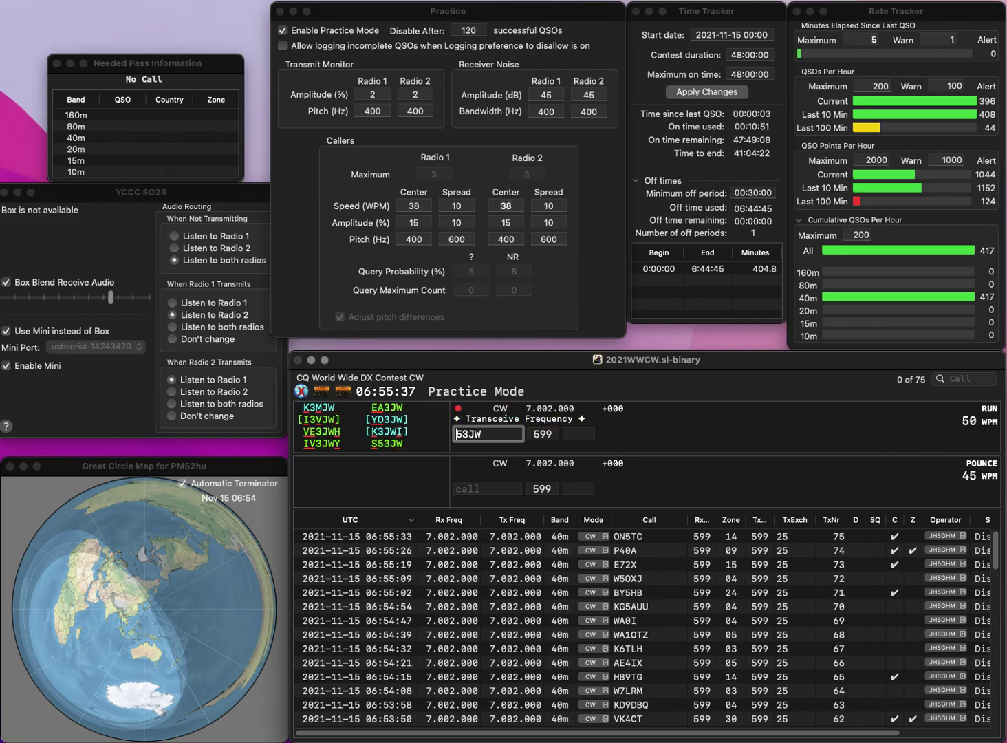
pyautogui.press('Return')
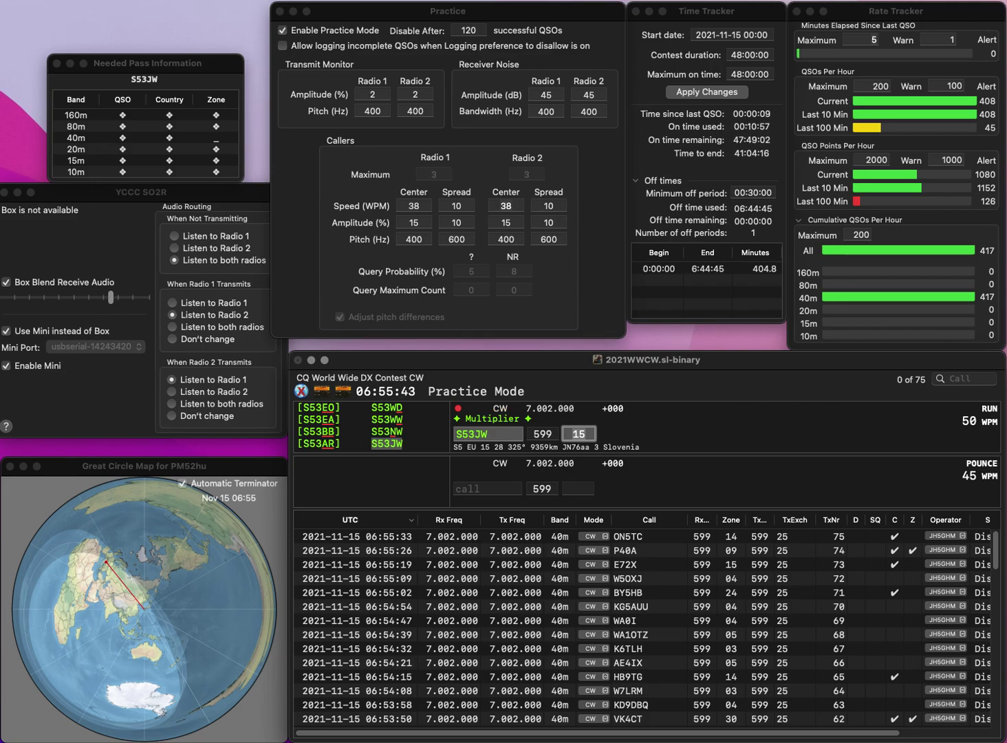
pyautogui.press('Return')
# Log run contacts with NV8N, report 599, zone 04, and UN7LAN, report 599, zone 17.
pyautogui.write('N4')
pyautogui.press('BackSpace')
pyautogui.write('V8N')
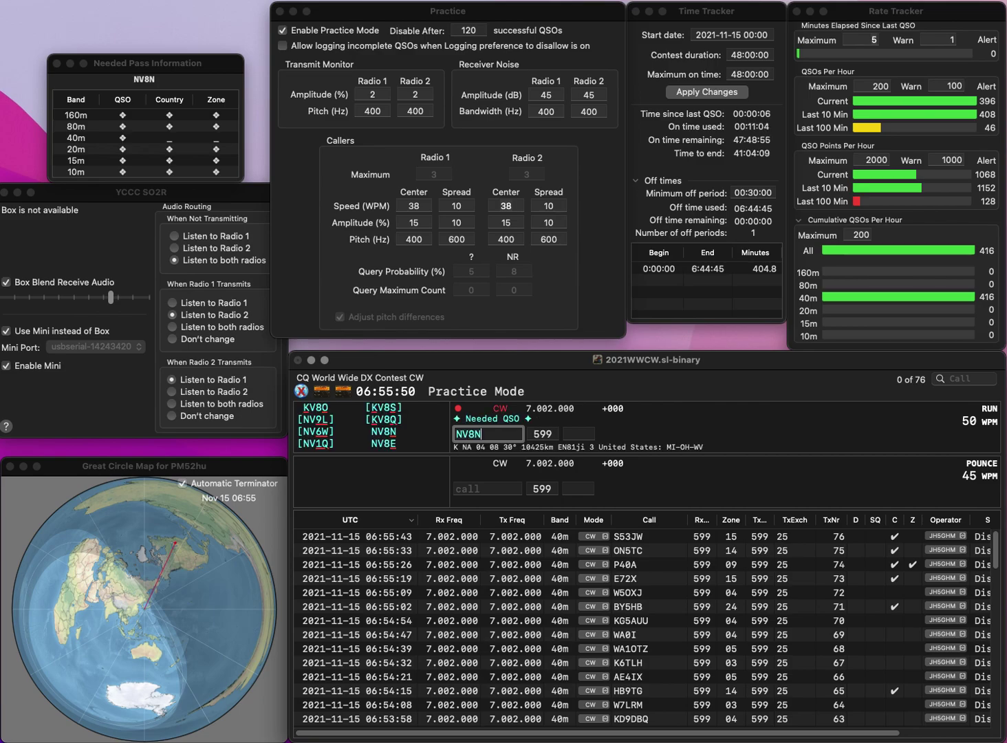
pyautogui.press('space')
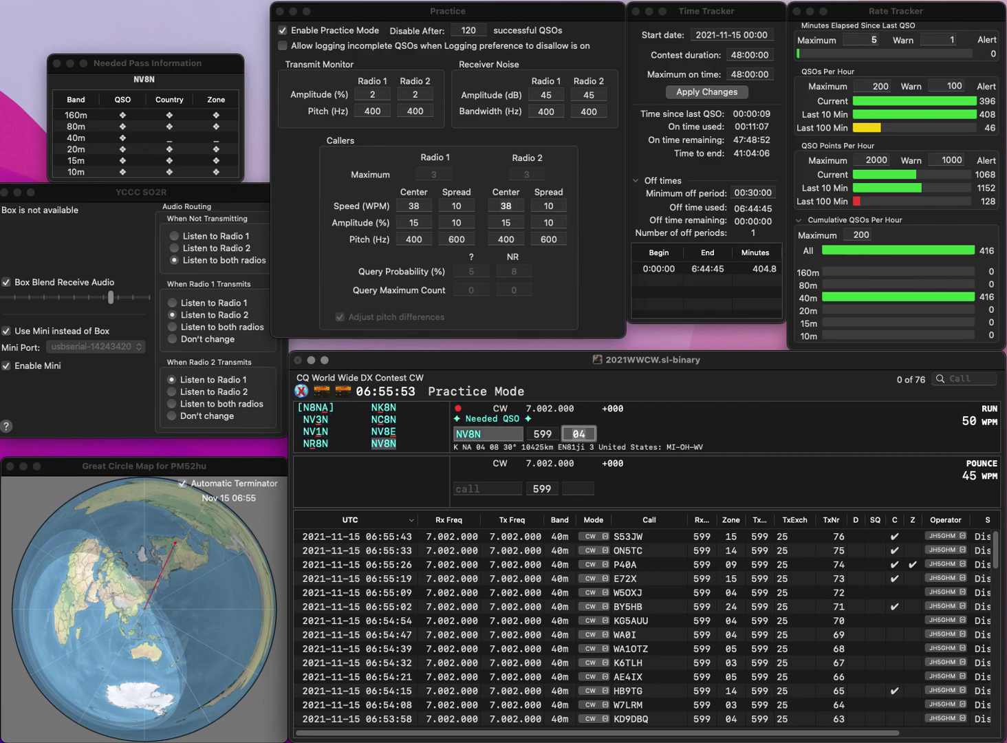
pyautogui.press('Return')
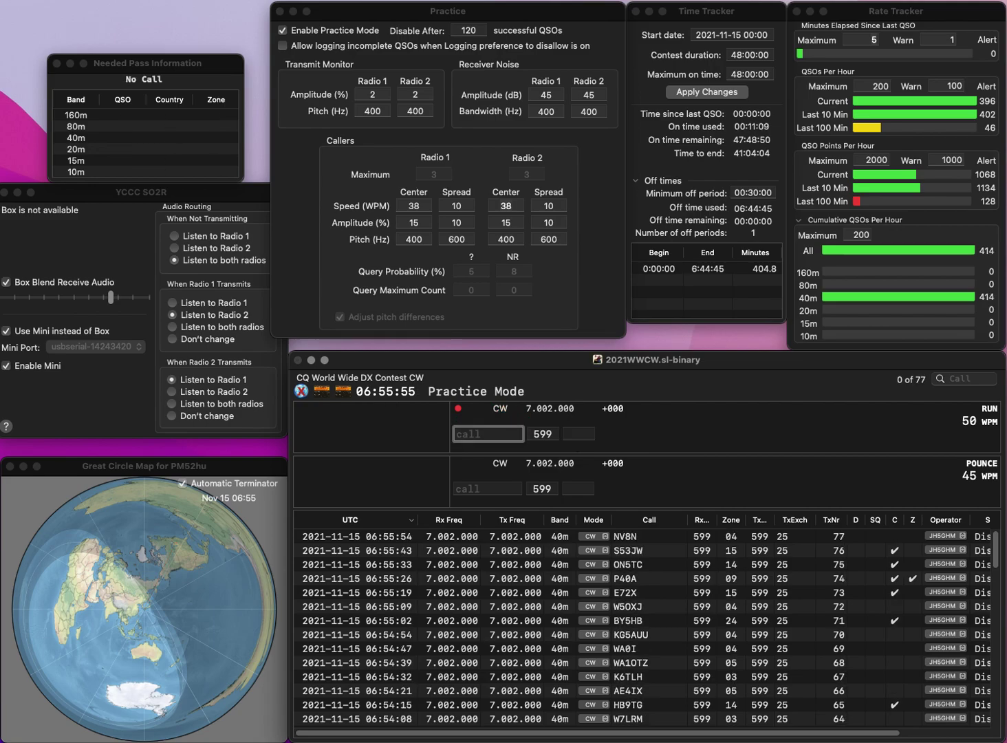
pyautogui.write('UN7LAN')
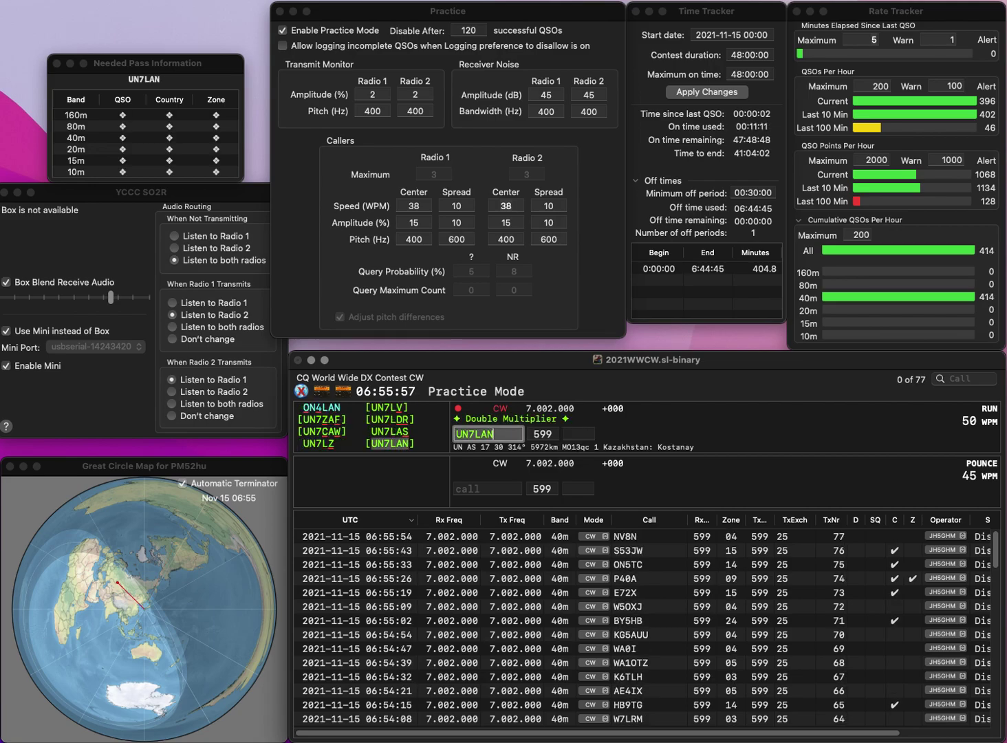
pyautogui.press('Return')
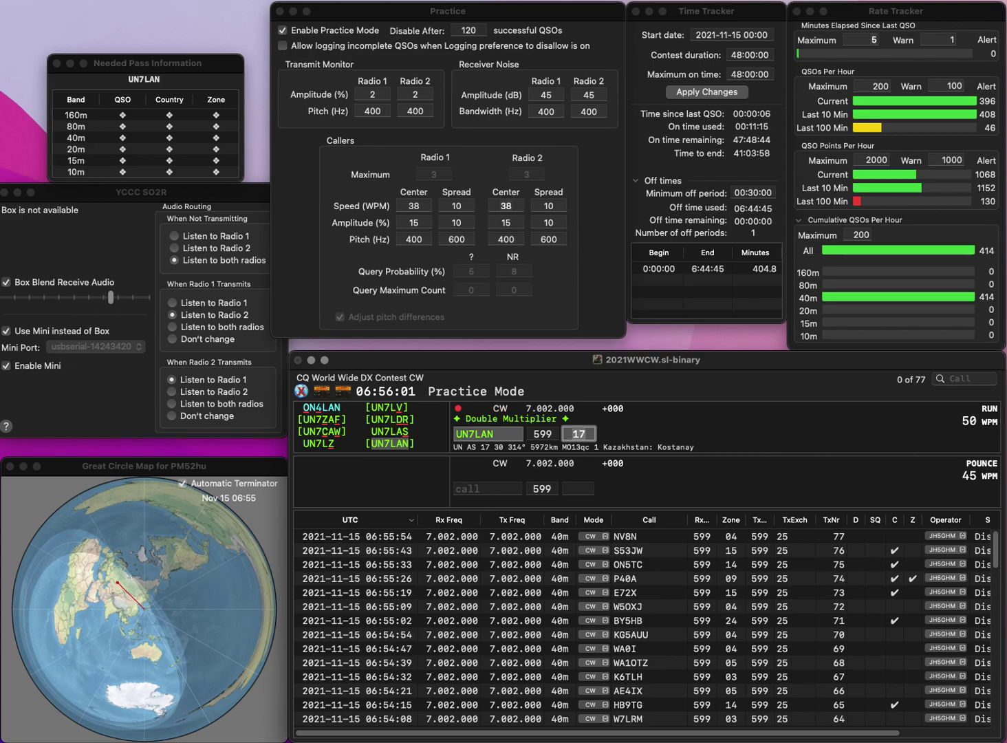
pyautogui.press('Return')
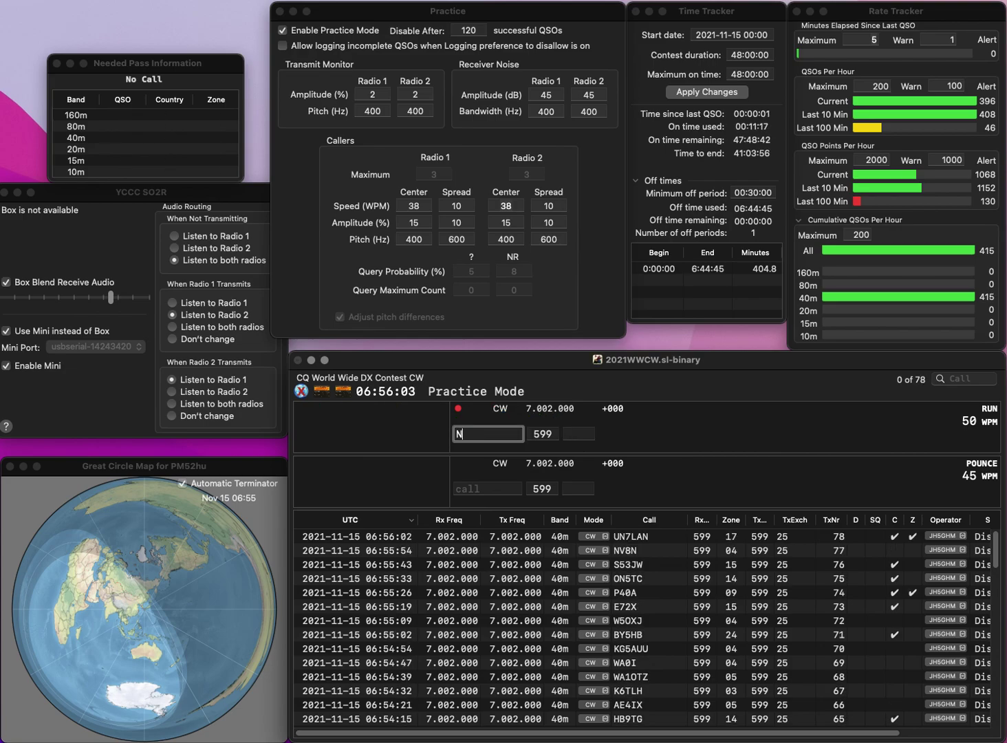
pyautogui.write('NALN')
pyautogui.press('Left')
pyautogui.press('Left')
pyautogui.press('Left')
pyautogui.write('3')
pyautogui.press('BackSpace')
pyautogui.write('3')
pyautogui.press('Tab')
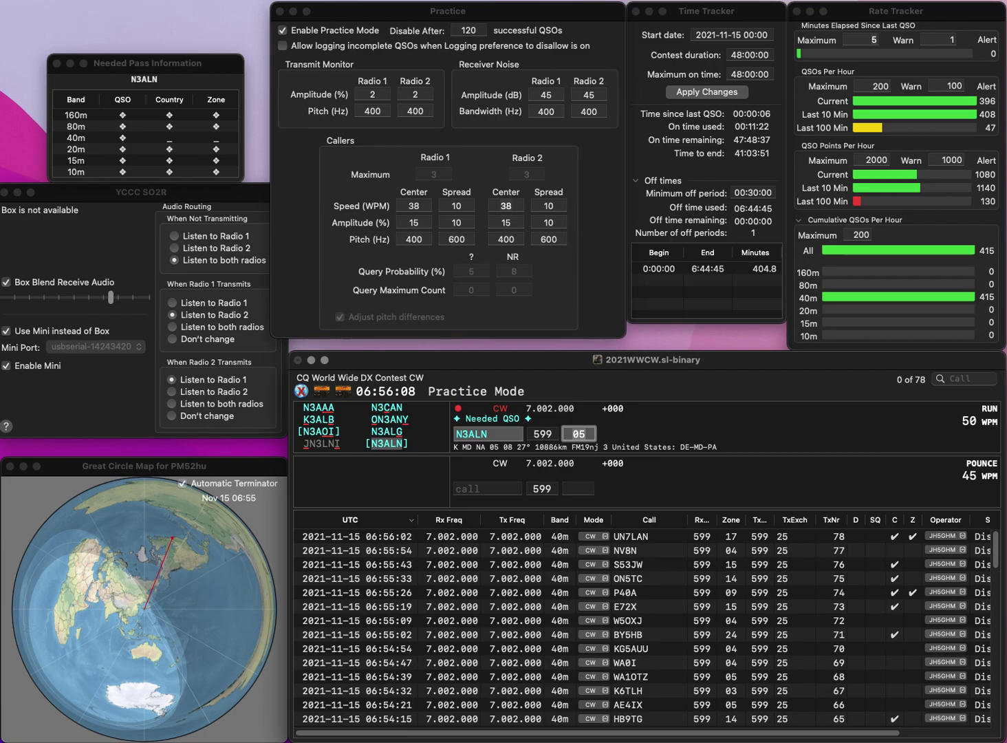
pyautogui.press('Return')
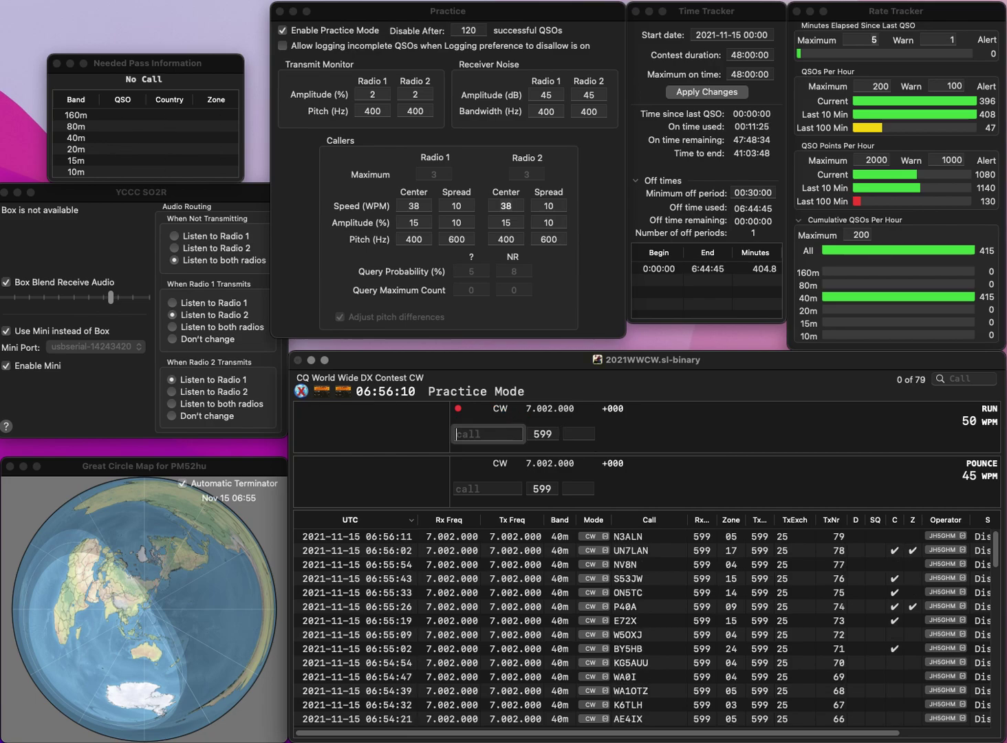
pyautogui.write('HA5DDX')
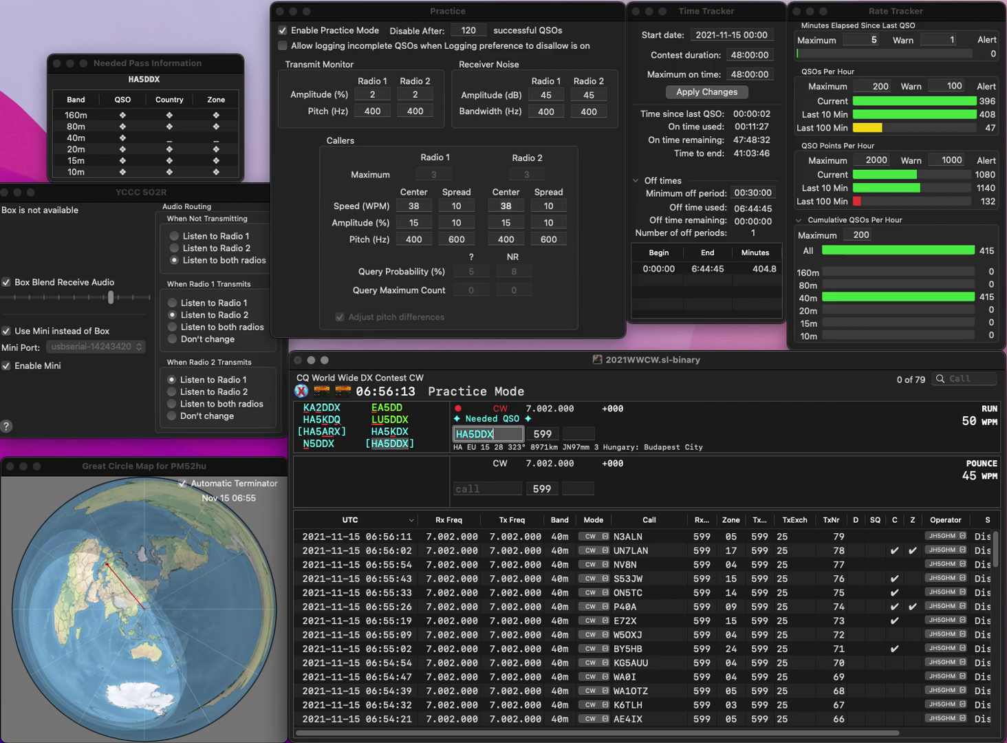
pyautogui.press('space')
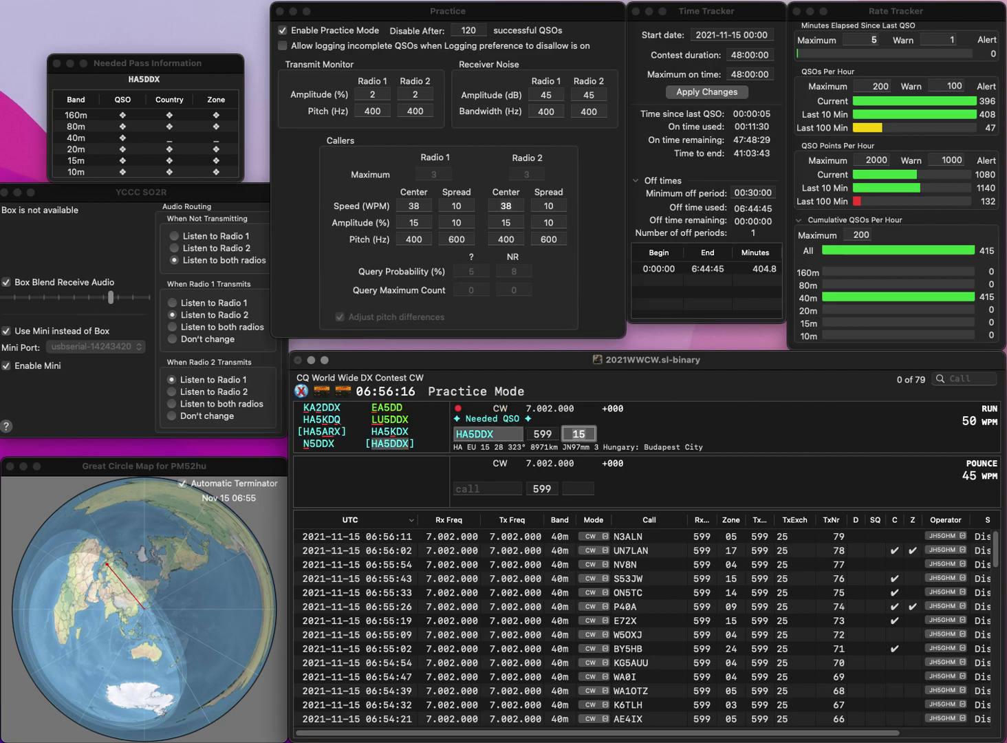
pyautogui.press('Return')
pyautogui.write('N')
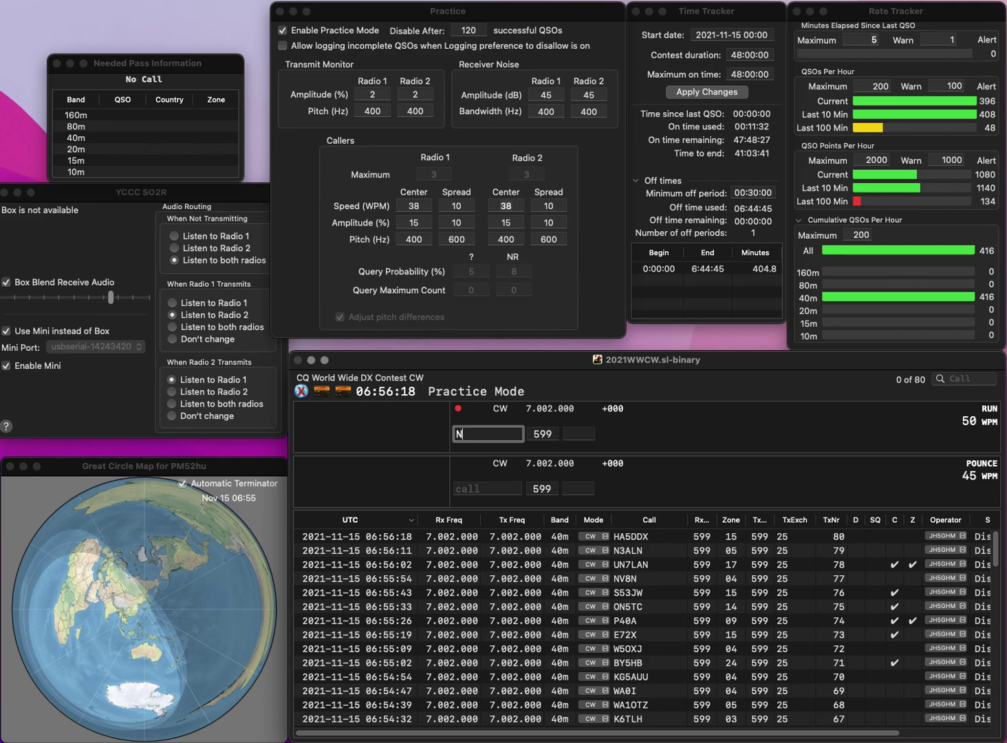
pyautogui.write('0CVW')
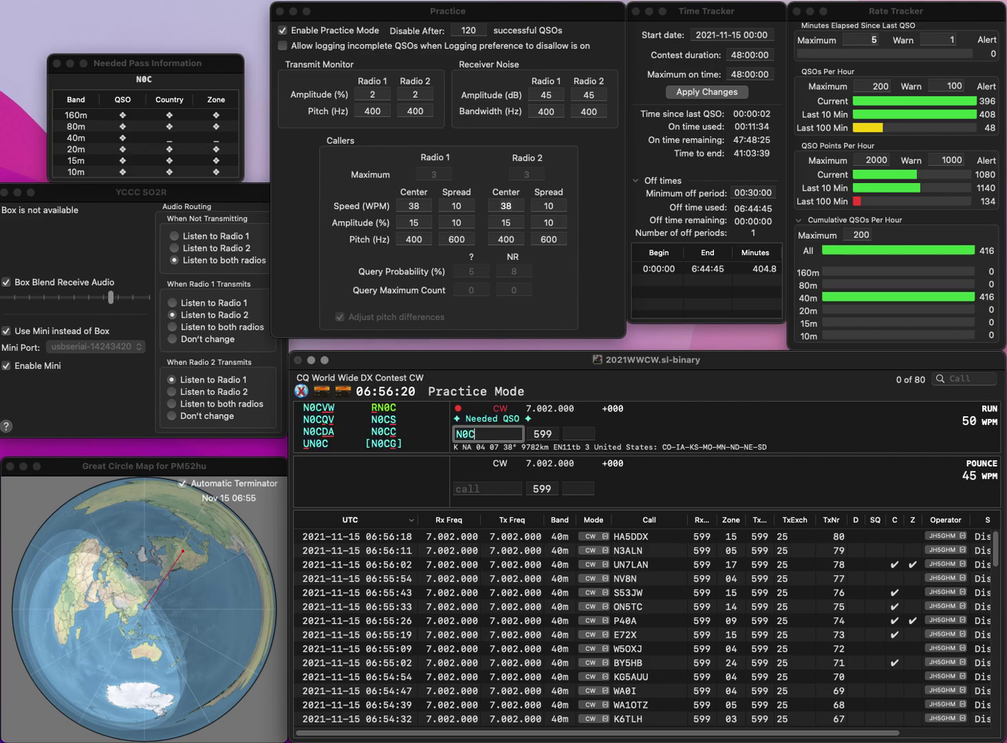
pyautogui.press('Tab')
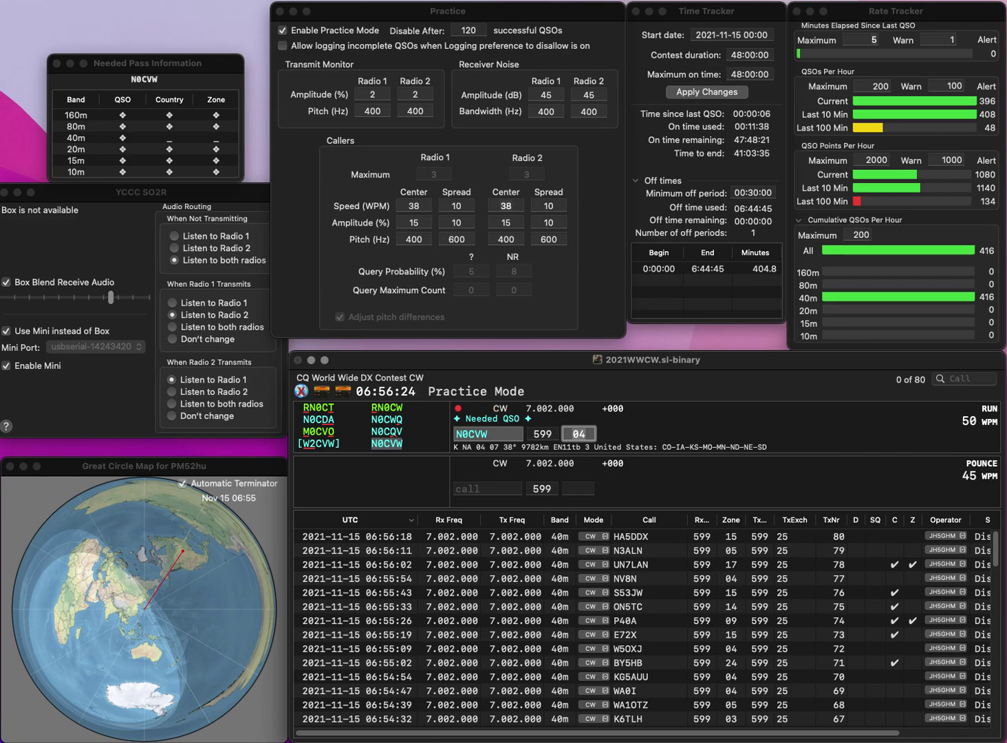
pyautogui.press('Return')
pyautogui.write('KB5UWW')
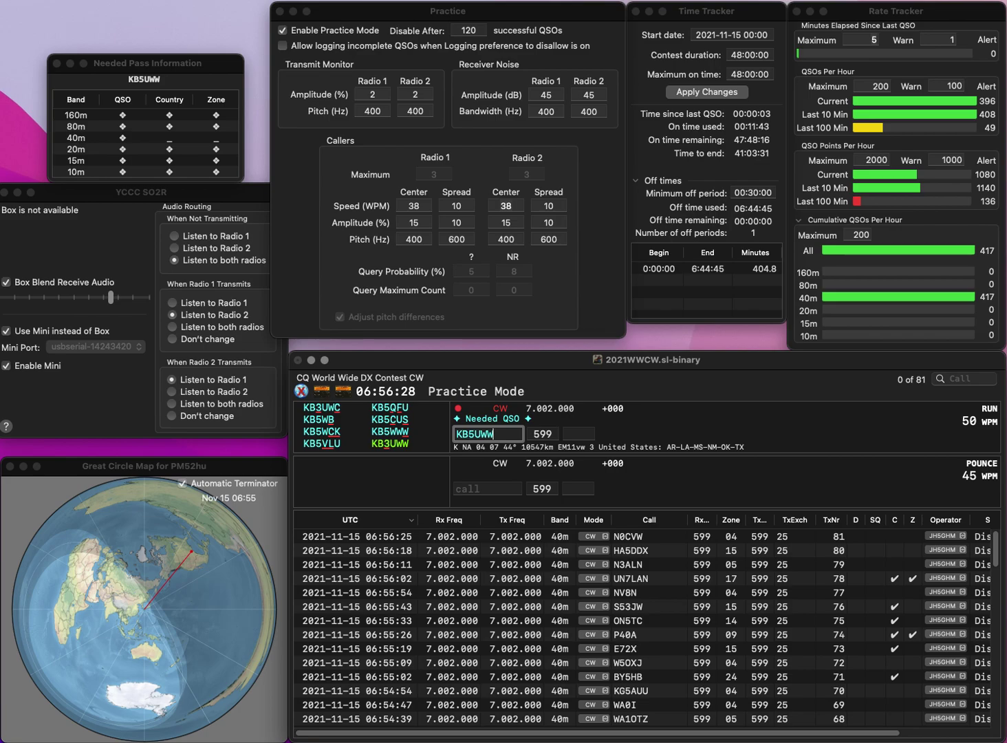
pyautogui.press('BackSpace')
pyautogui.write('3')
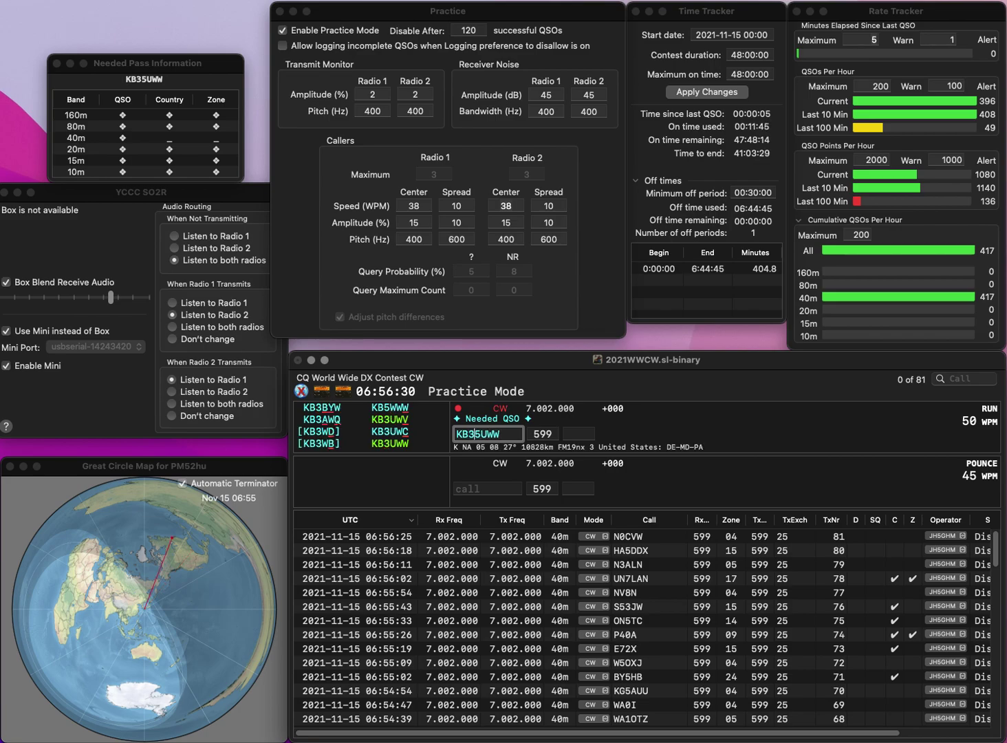
pyautogui.press('Tab')
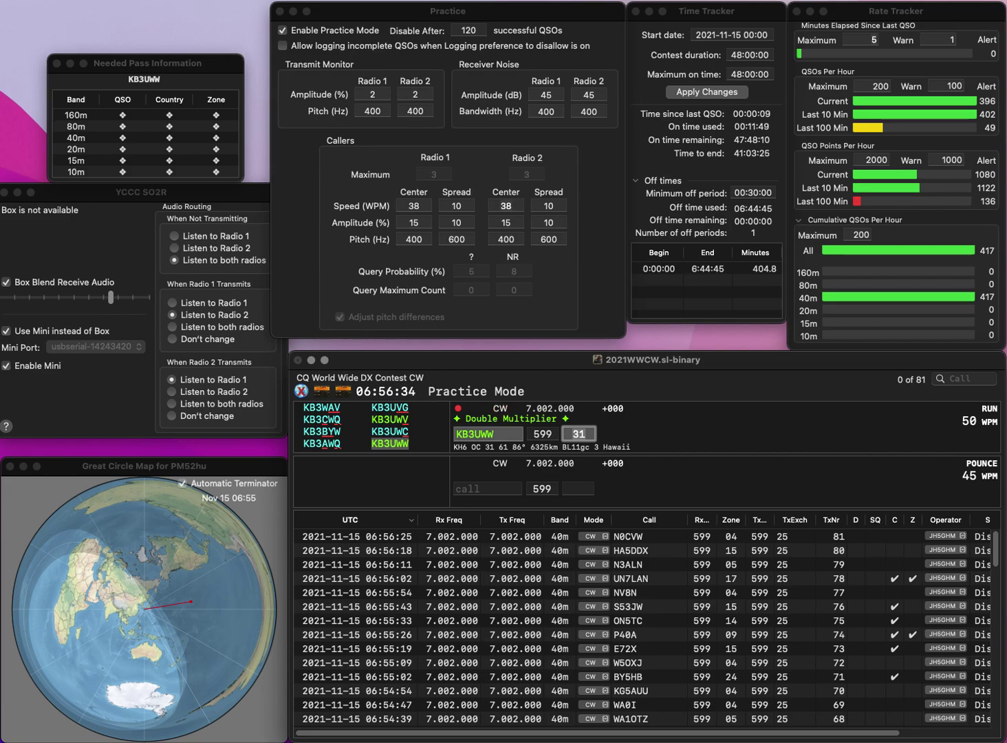
pyautogui.press('Return')
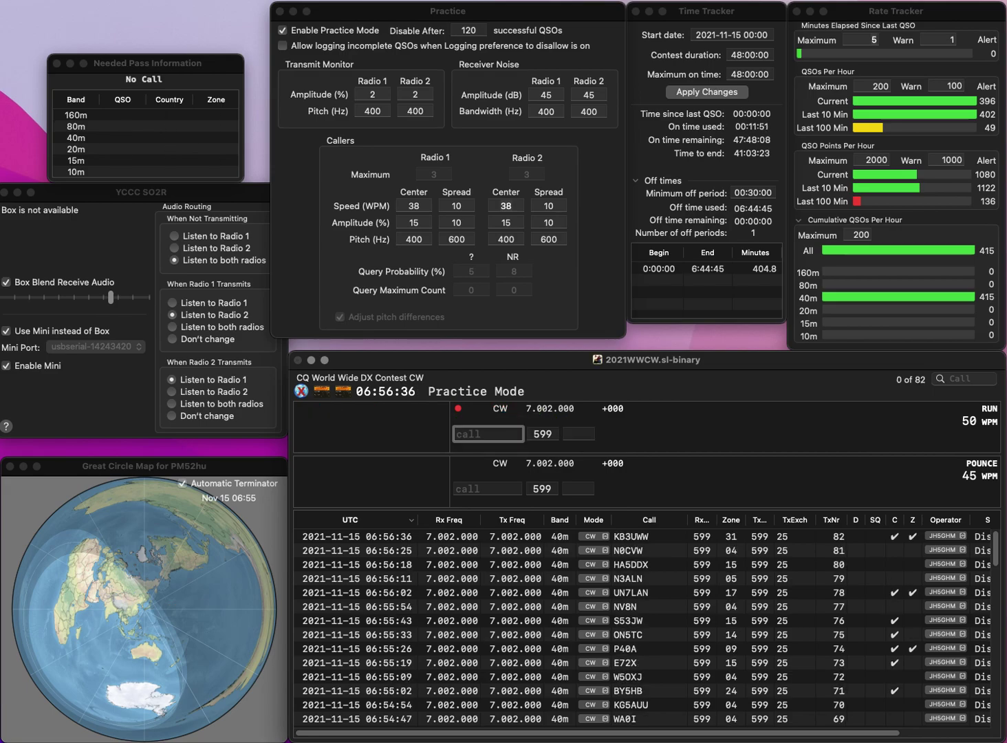
pyautogui.write('HB9FMJ')
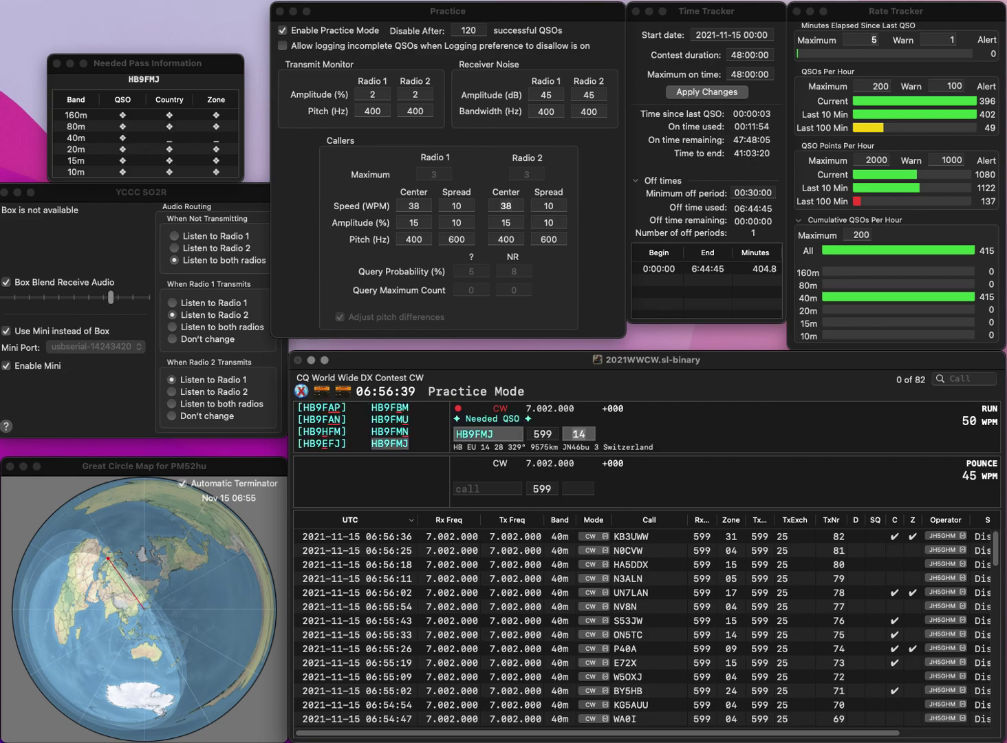
pyautogui.press('space')
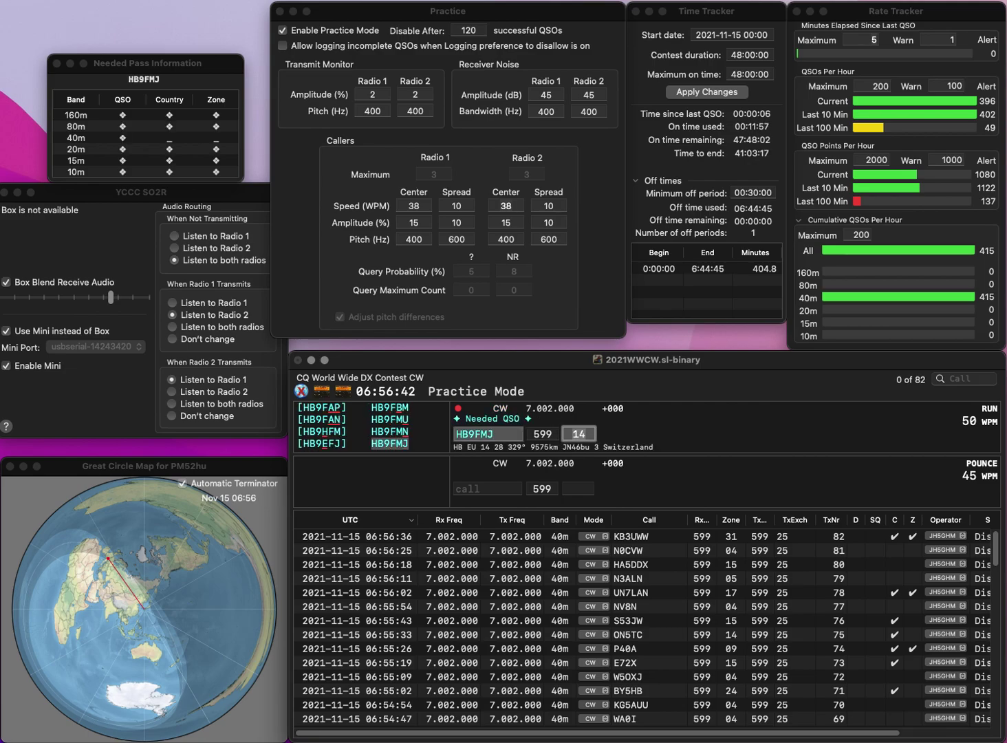
pyautogui.press('Return')
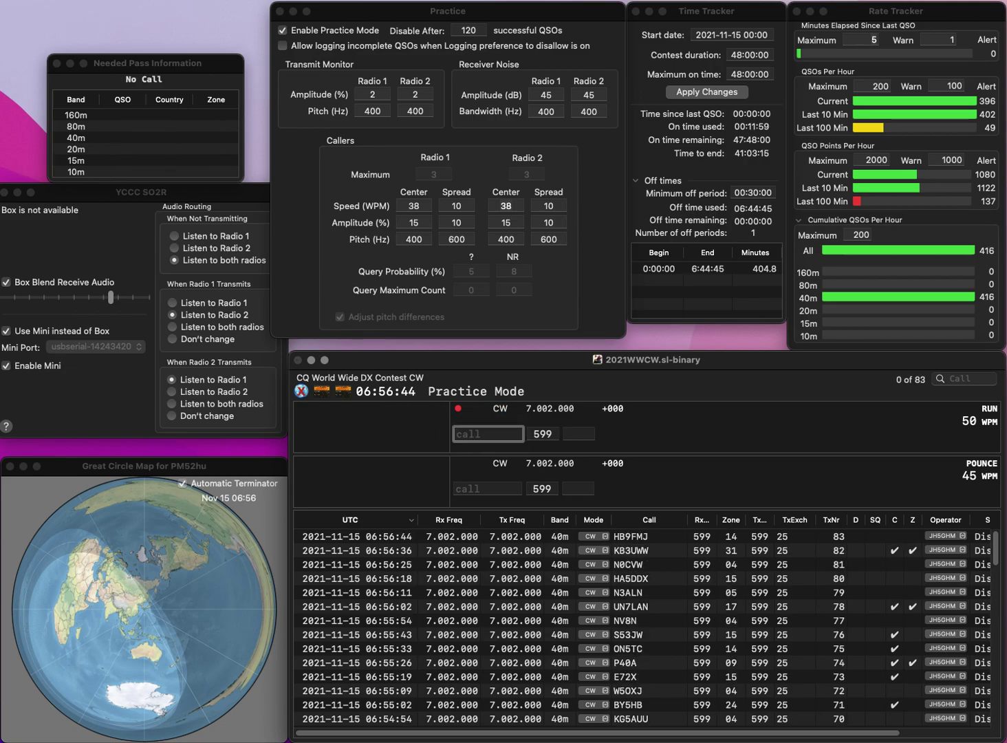
pyautogui.write('VE3VID')
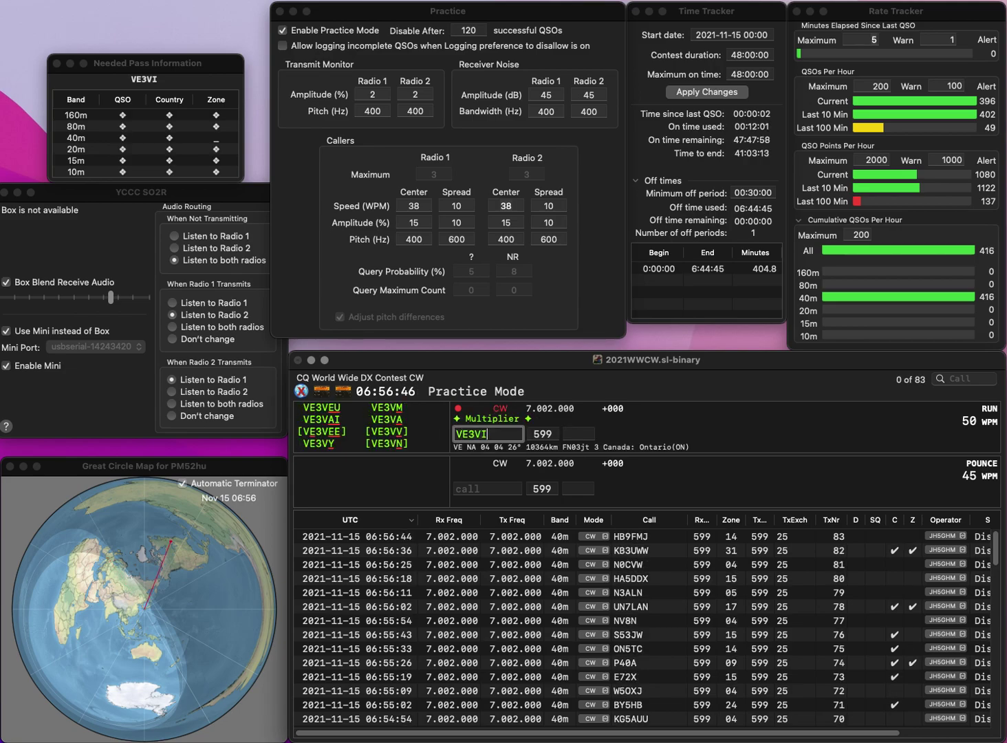
pyautogui.press('space')
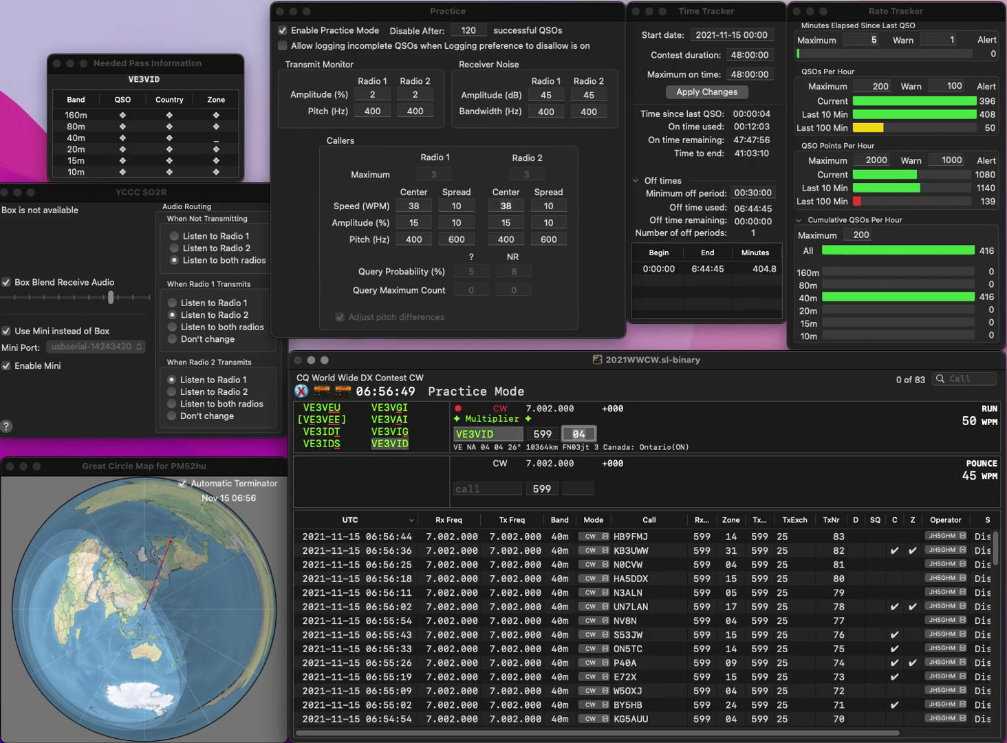
pyautogui.press('Return')
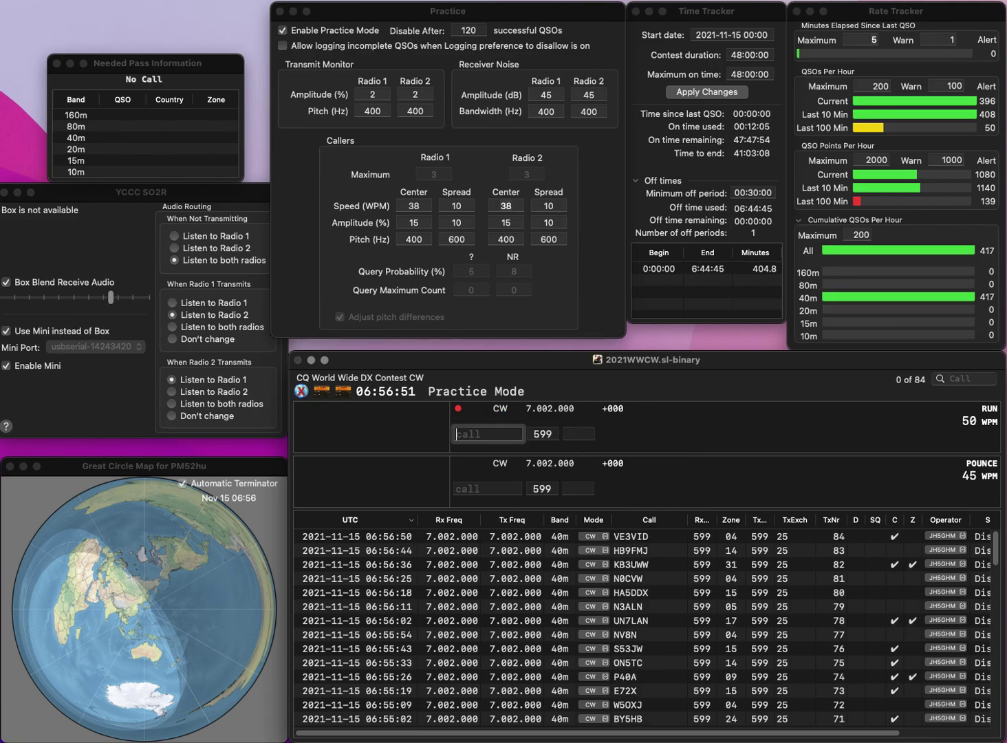
# Enter 9RPE as the caller, add the missing SV prefix to make it SV9RPE, and log the contact with report 599, zone 20.
pyautogui.write('9RPE')
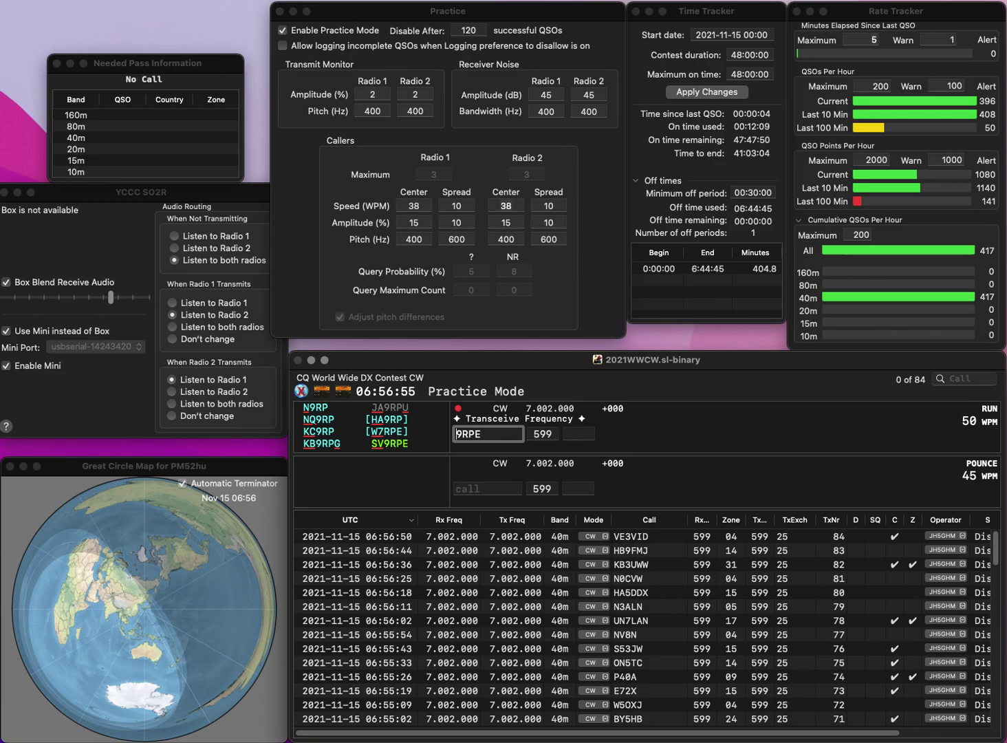
pyautogui.press('Home')
pyautogui.write('SV')
pyautogui.press('space')
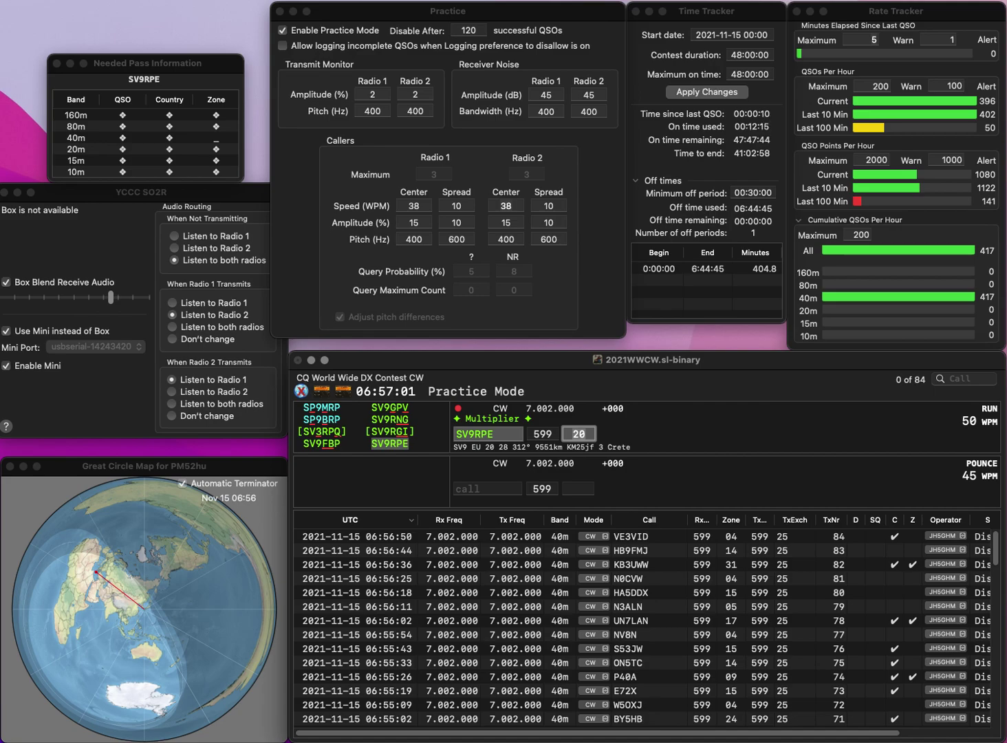
pyautogui.press('Return')
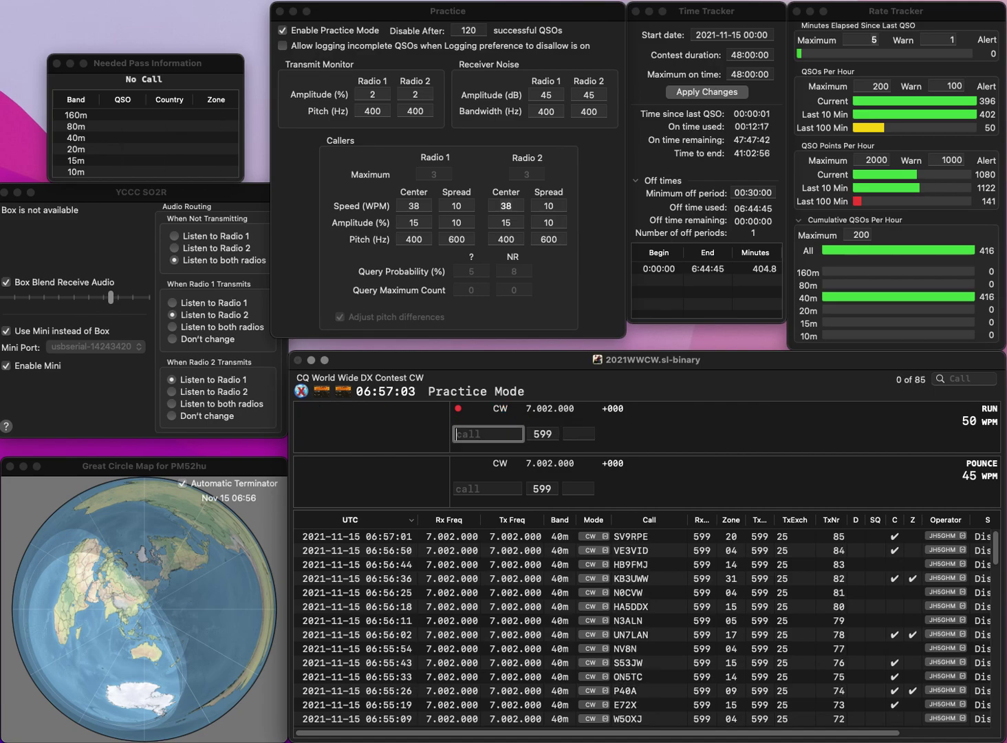
pyautogui.write('DF2AJ')
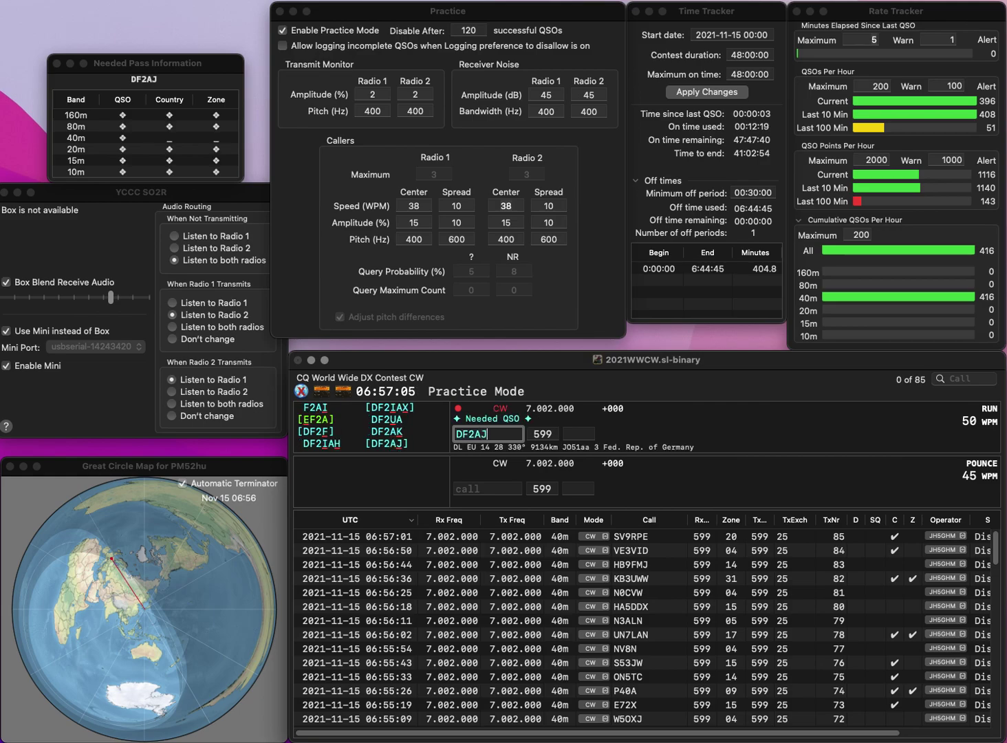
pyautogui.press('Tab')
pyautogui.write('14')
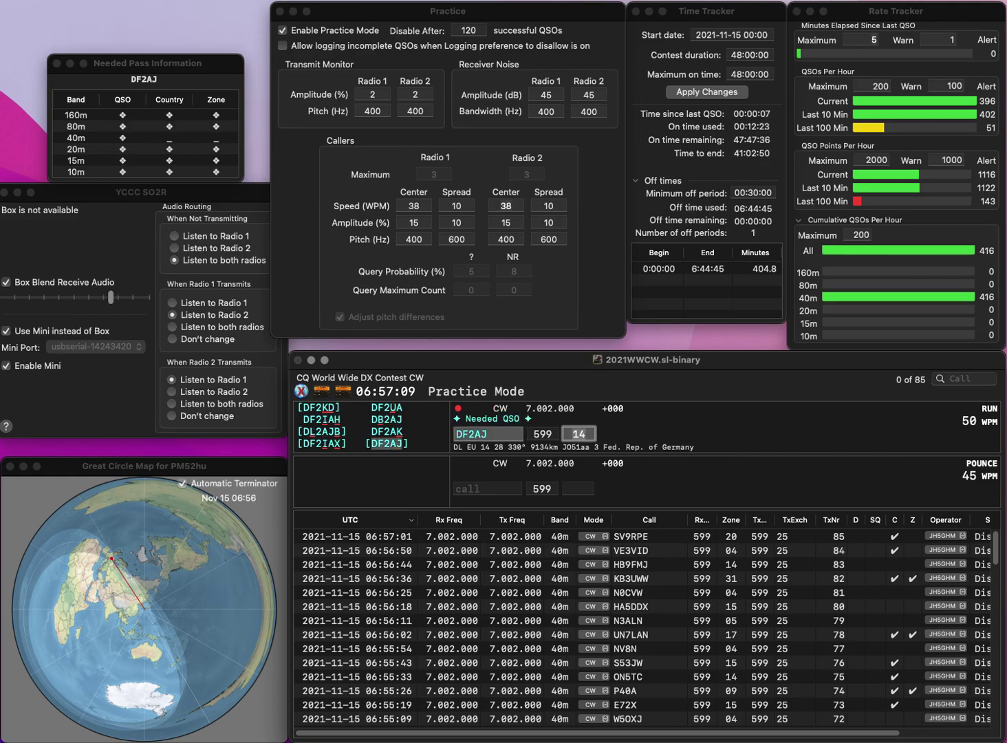
pyautogui.press('Return')
pyautogui.write('N3ADF')
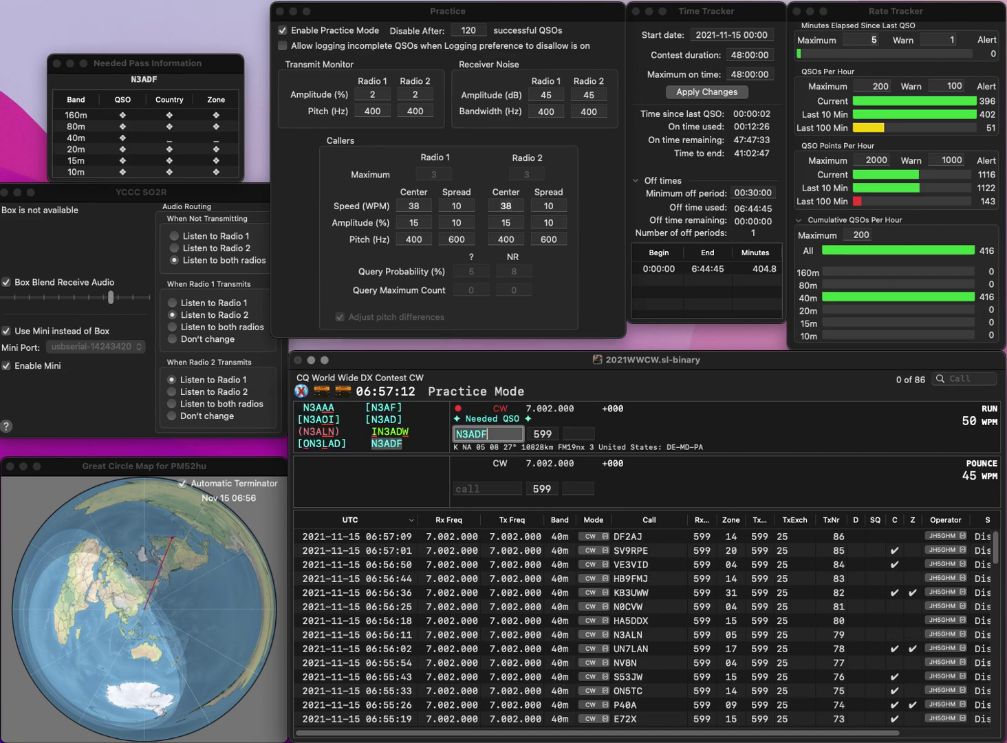
pyautogui.press('Tab')
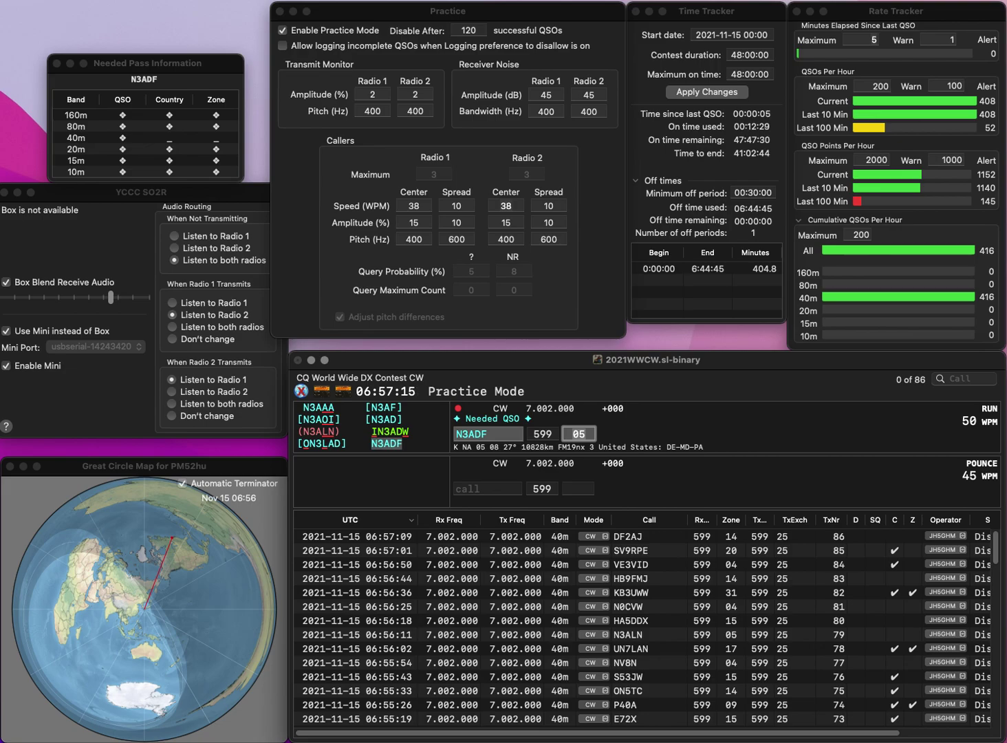
pyautogui.press('Return')
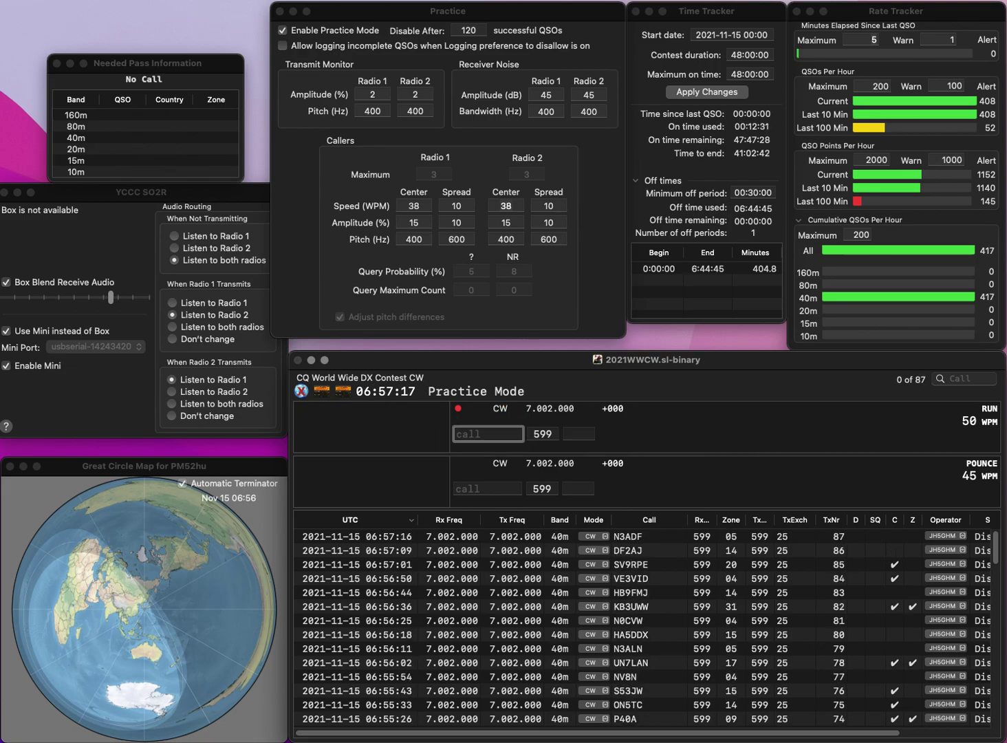
pyautogui.write('F7GPN')
pyautogui.press('Home')
pyautogui.write('K')
pyautogui.press('Tab')
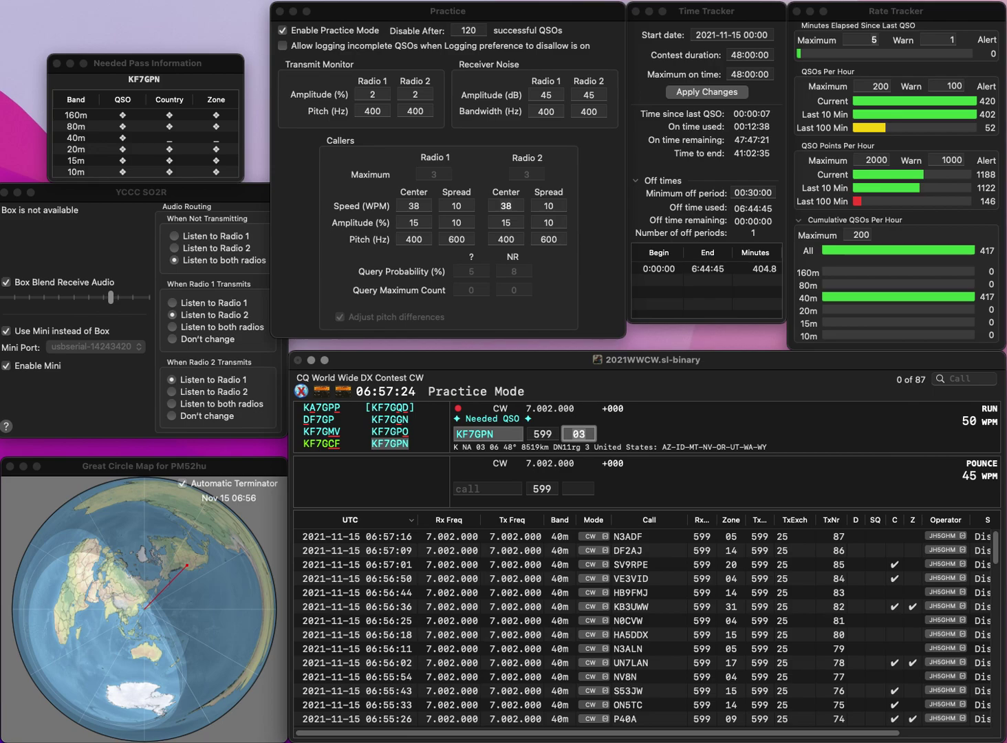
pyautogui.press('Return')
pyautogui.write('O')
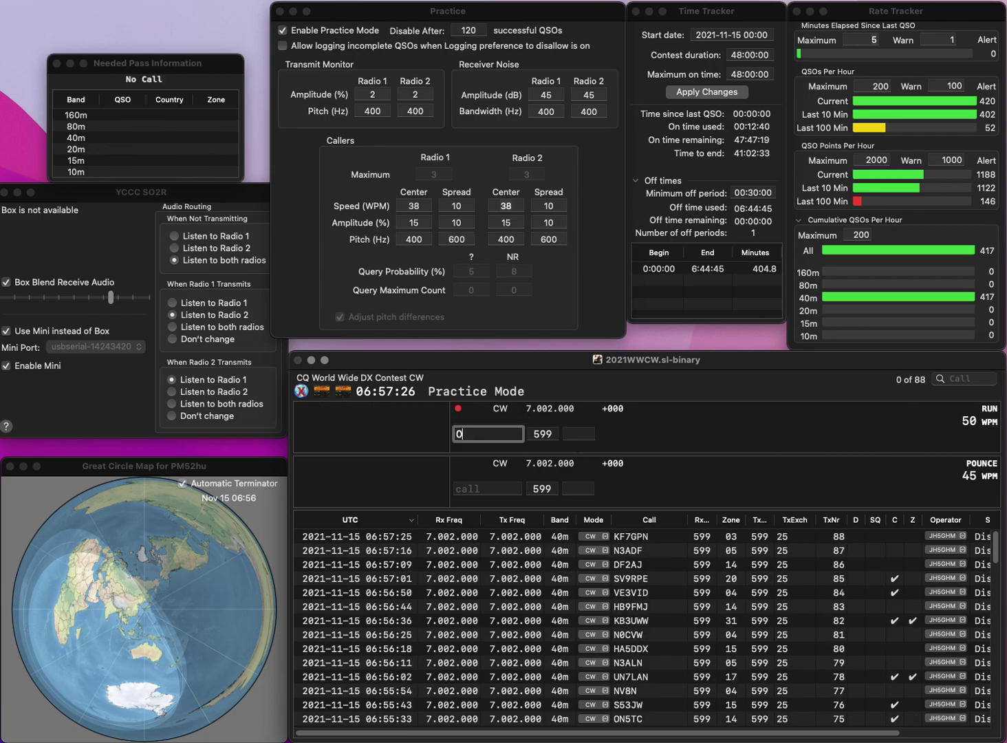
pyautogui.write('T7V')
pyautogui.press('space')
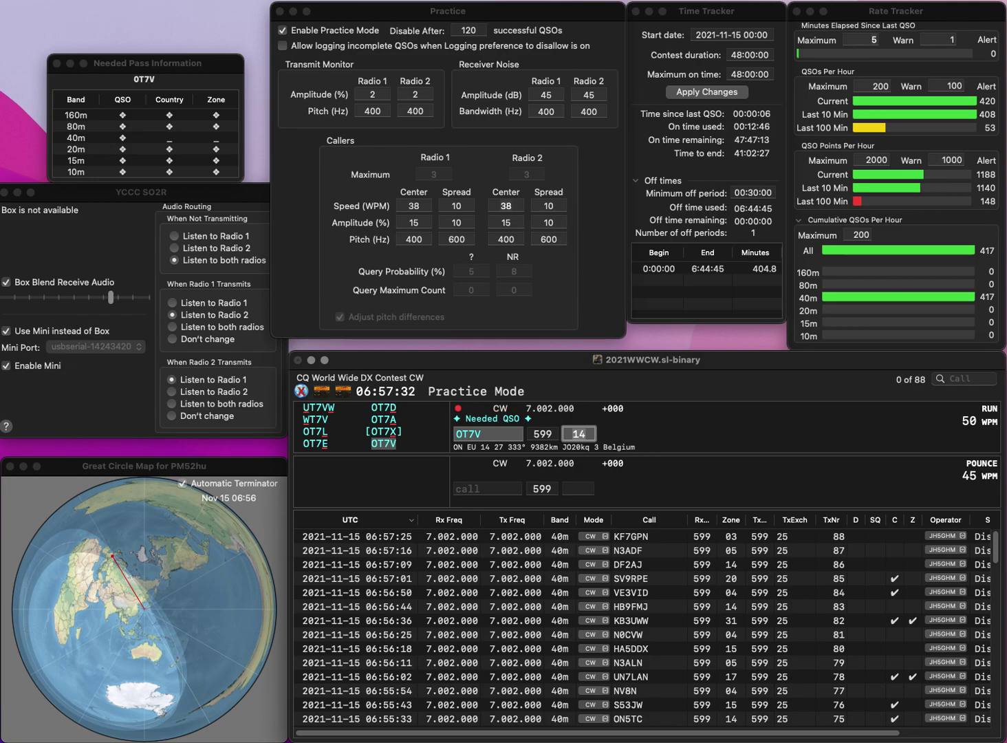
pyautogui.press('Return')
pyautogui.write('W4BAB')
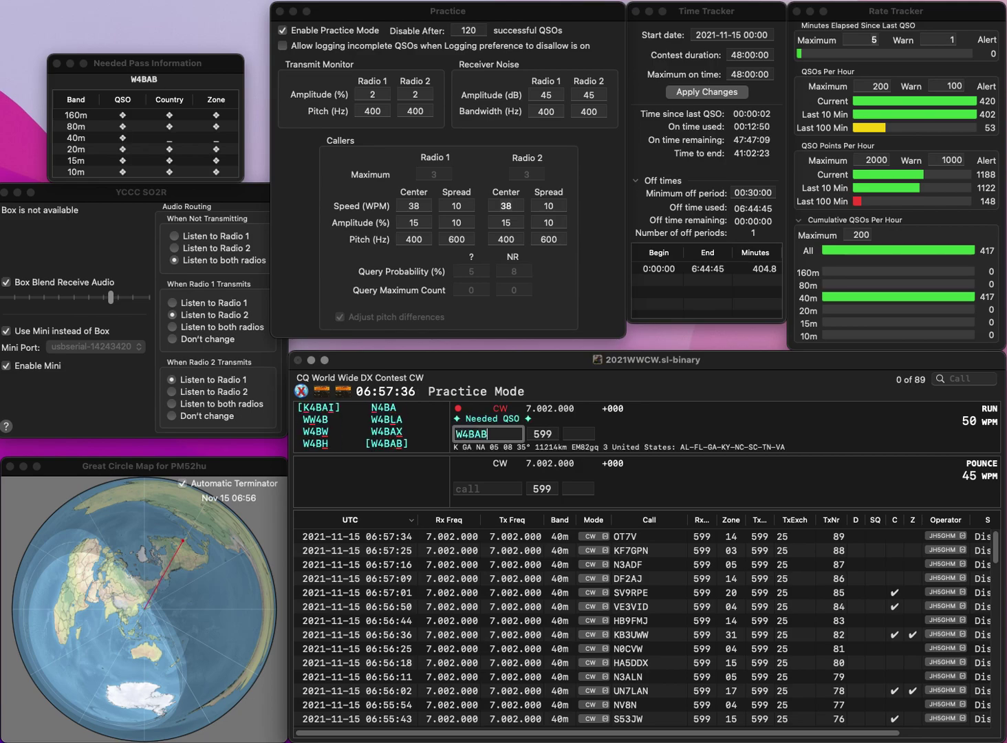
pyautogui.press('Return')
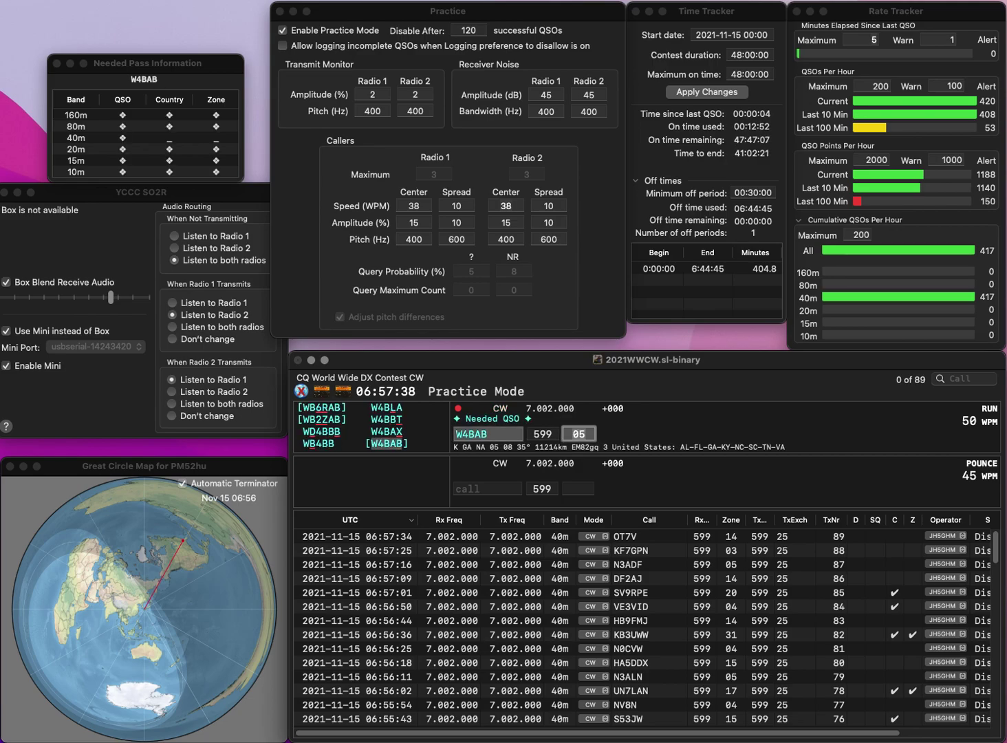
pyautogui.press('Return')
pyautogui.write('KB')
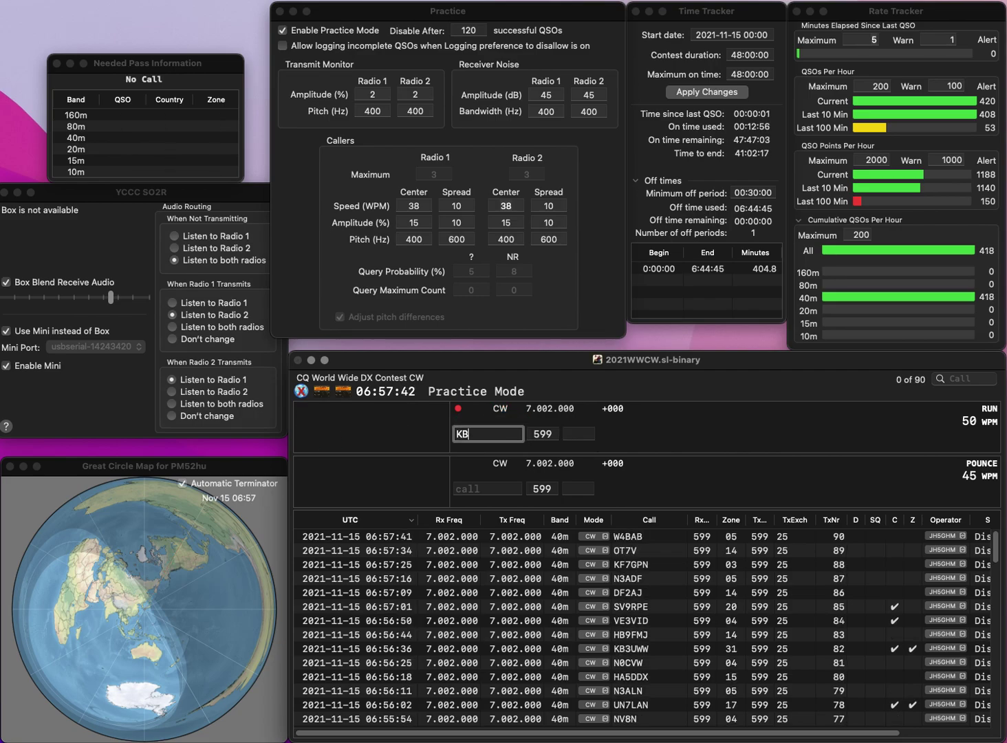
pyautogui.write('7N')
pyautogui.press('space')
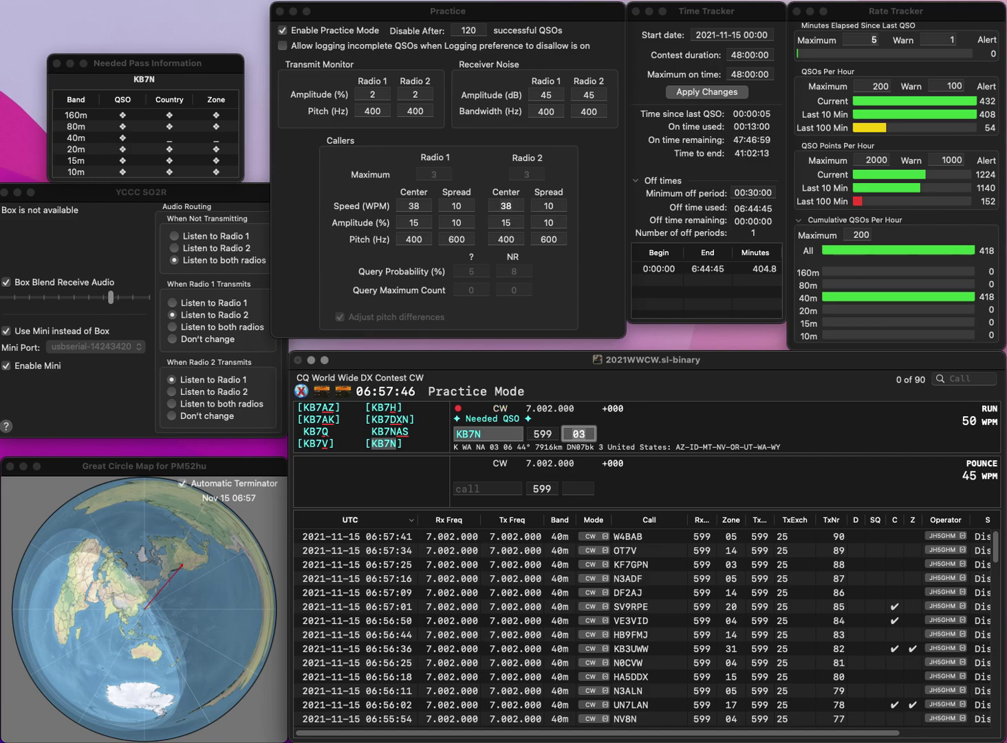
pyautogui.press('Return')
pyautogui.write('LZ5B')
pyautogui.press('Return')
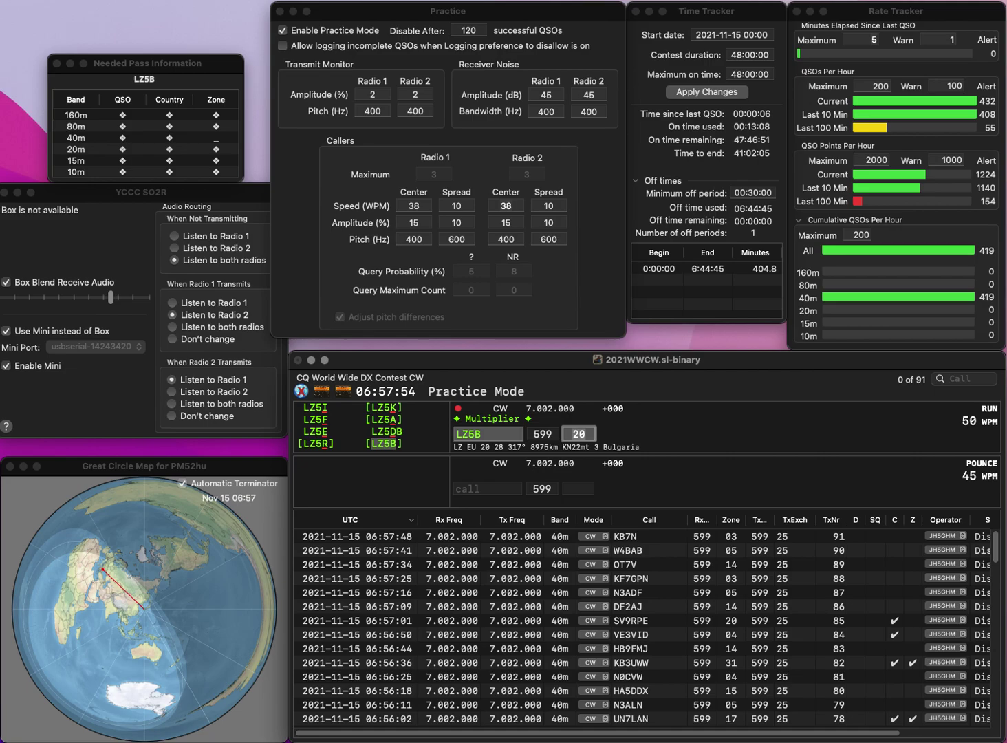
pyautogui.press('Return')
pyautogui.write('VK')
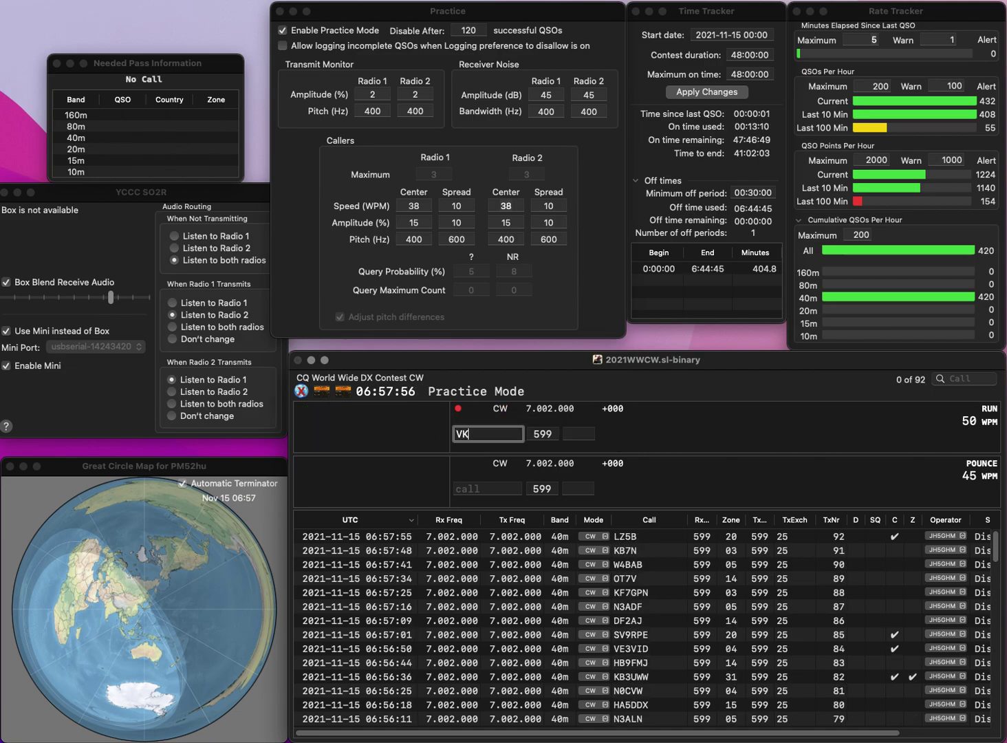
pyautogui.write('2BY')
pyautogui.press('space')
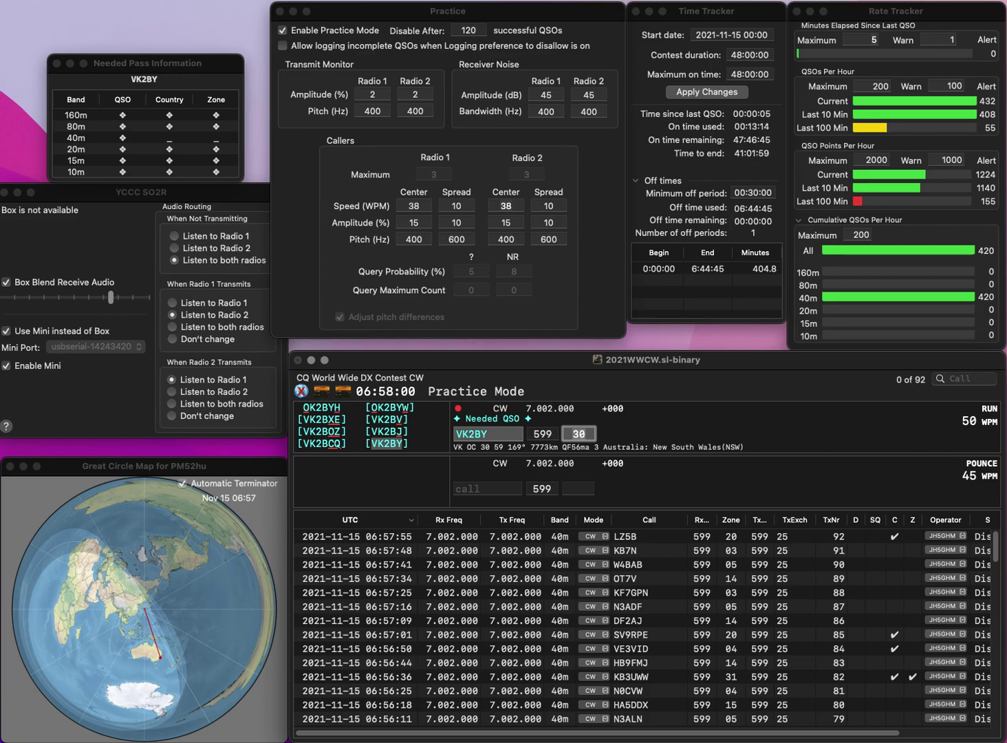
pyautogui.press('Return')
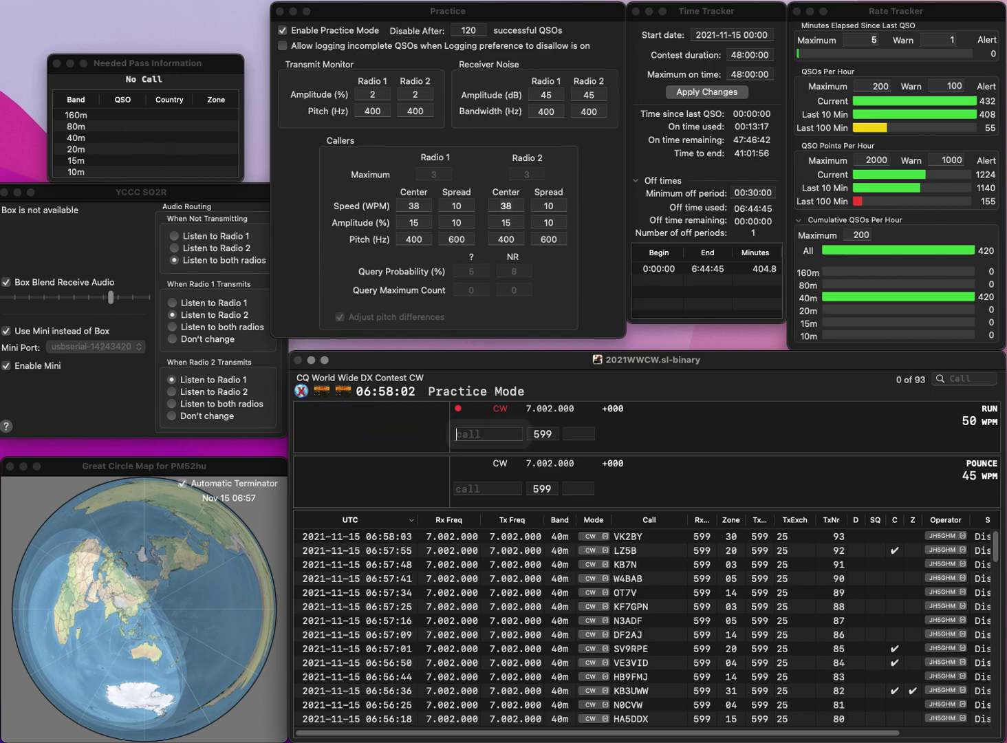
pyautogui.write('HXH')
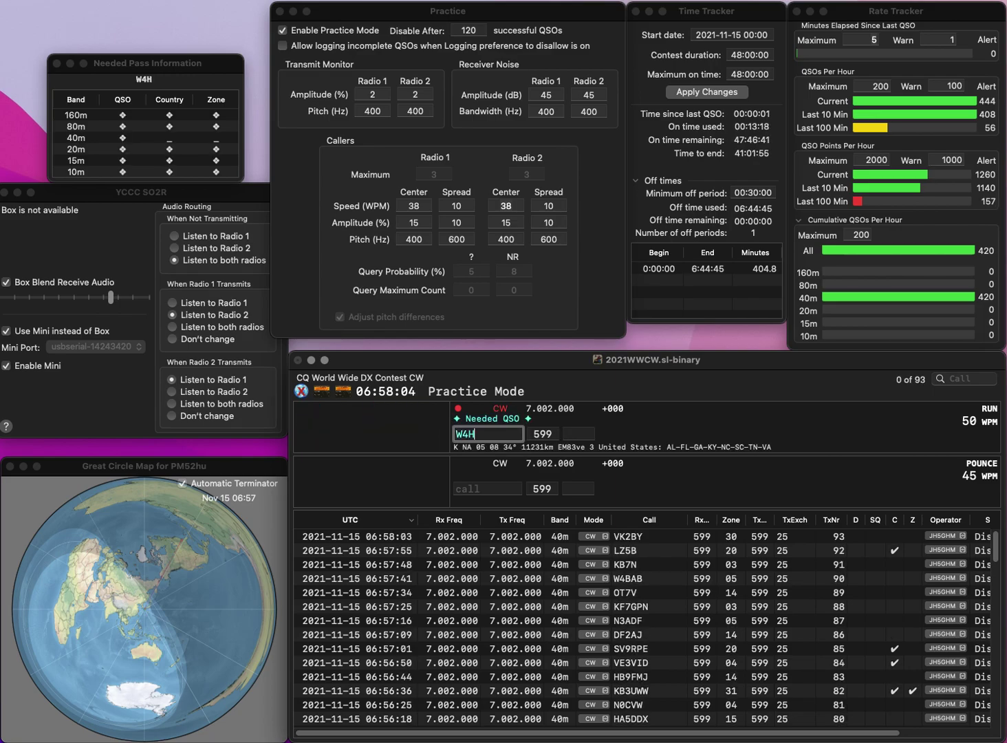
pyautogui.press('Tab')
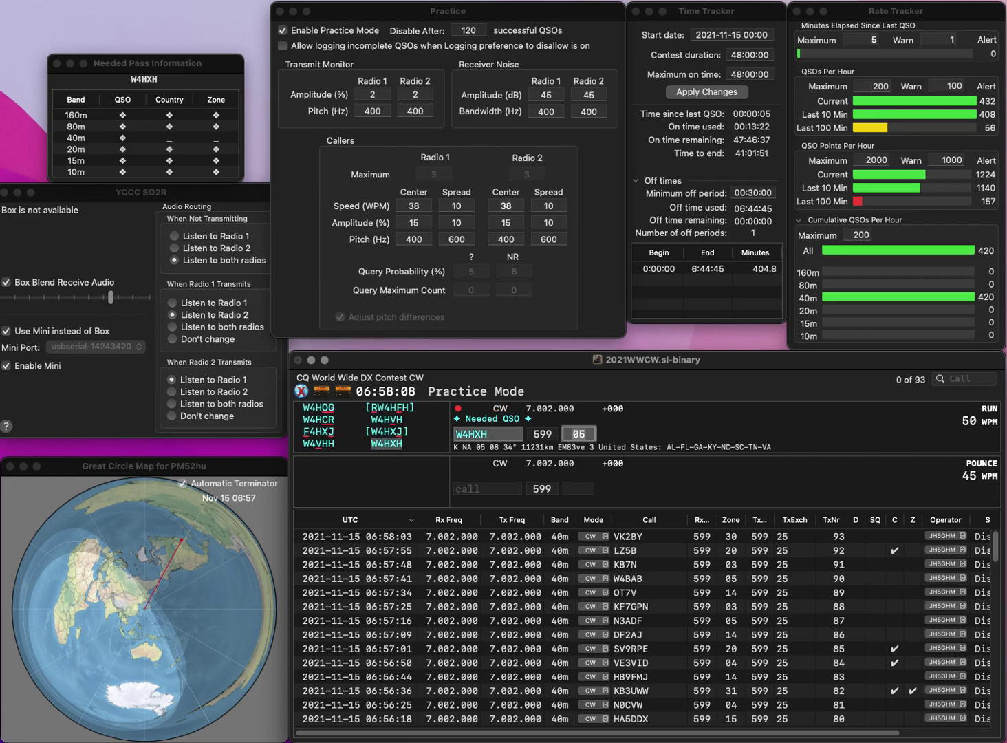
pyautogui.press('Return')
# Enter S9C as the caller, insert the missing Q to make it SQ9C, and log the contact with report 599, zone 15.
pyautogui.write('HS')
pyautogui.press('BackSpace')
pyautogui.press('BackSpace')
pyautogui.write('S9C')
pyautogui.press('Left')
pyautogui.press('Left')
pyautogui.write('Q')
pyautogui.press('Return')
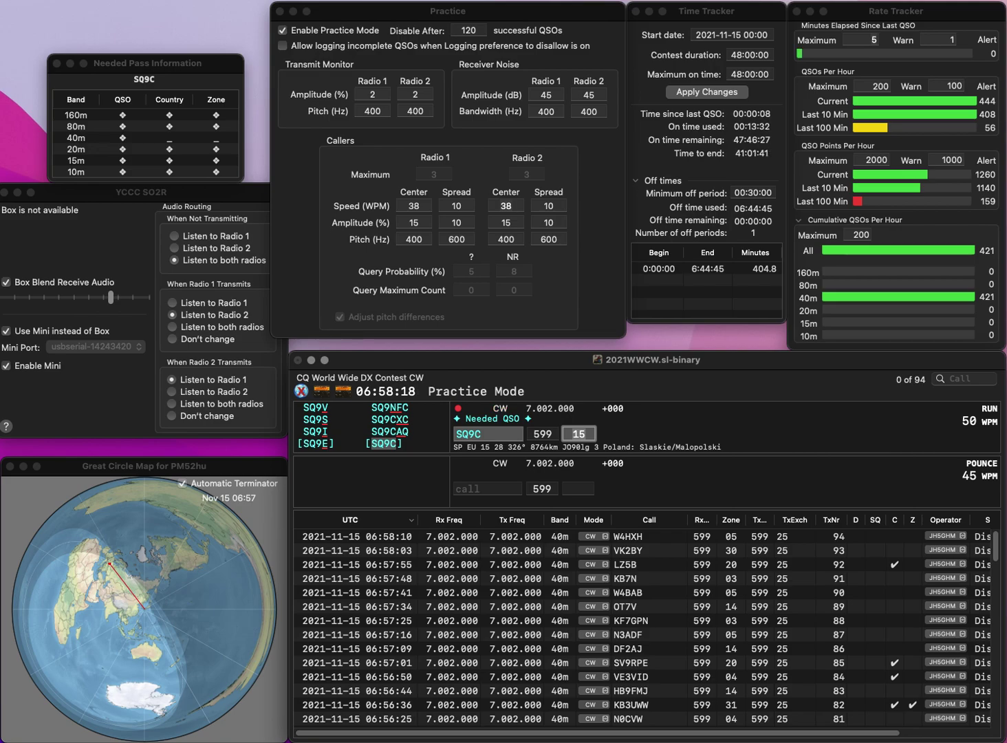
pyautogui.press('Return')
pyautogui.write('KB8TL')
pyautogui.press('space')
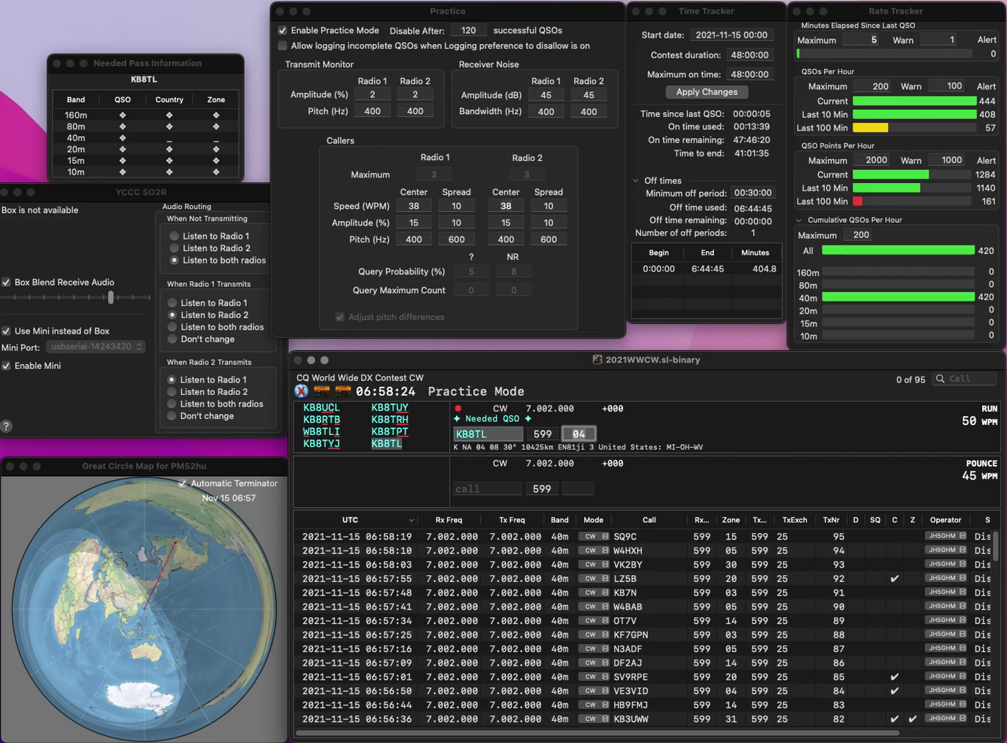
pyautogui.press('Return')
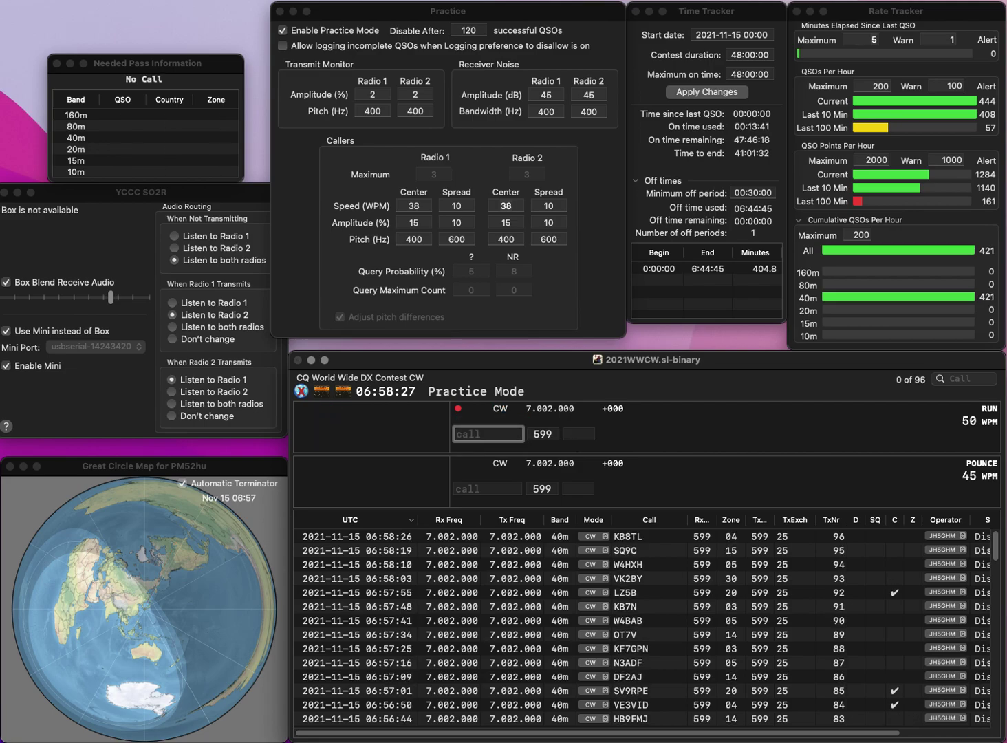
pyautogui.write('YO7')
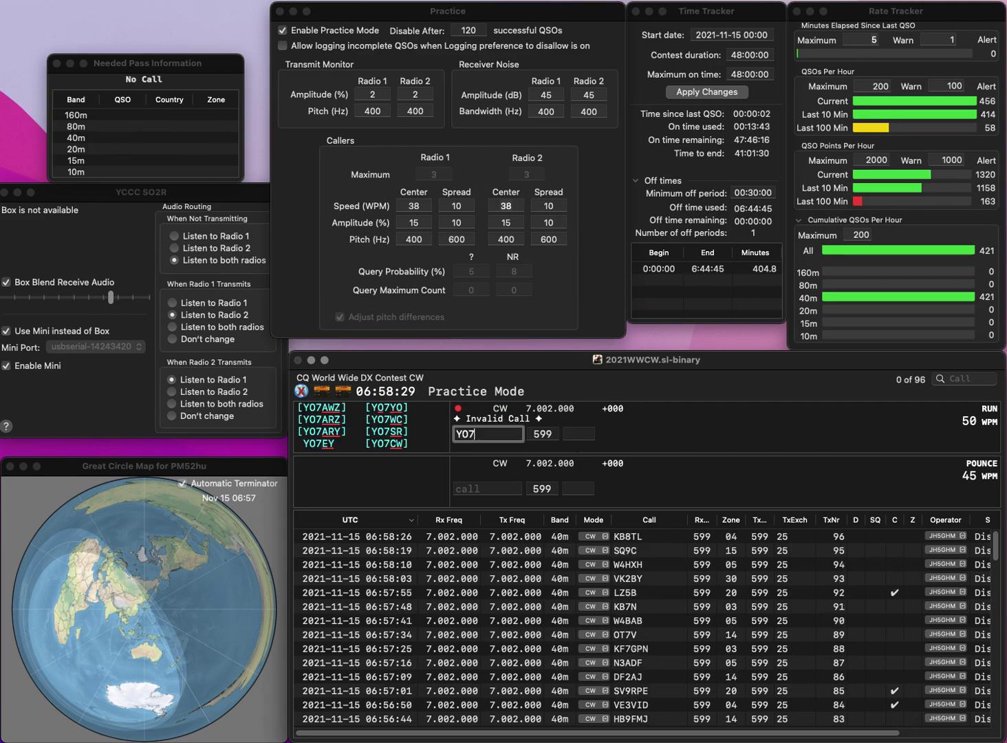
pyautogui.write('ARZ')
pyautogui.press('space')
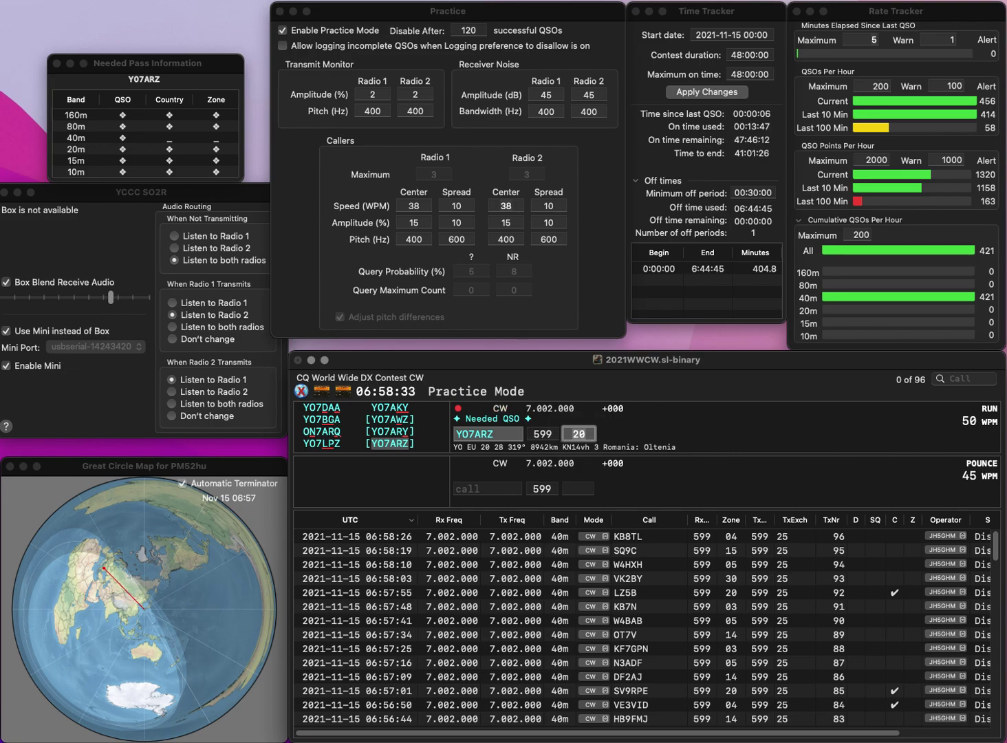
pyautogui.press('Return')
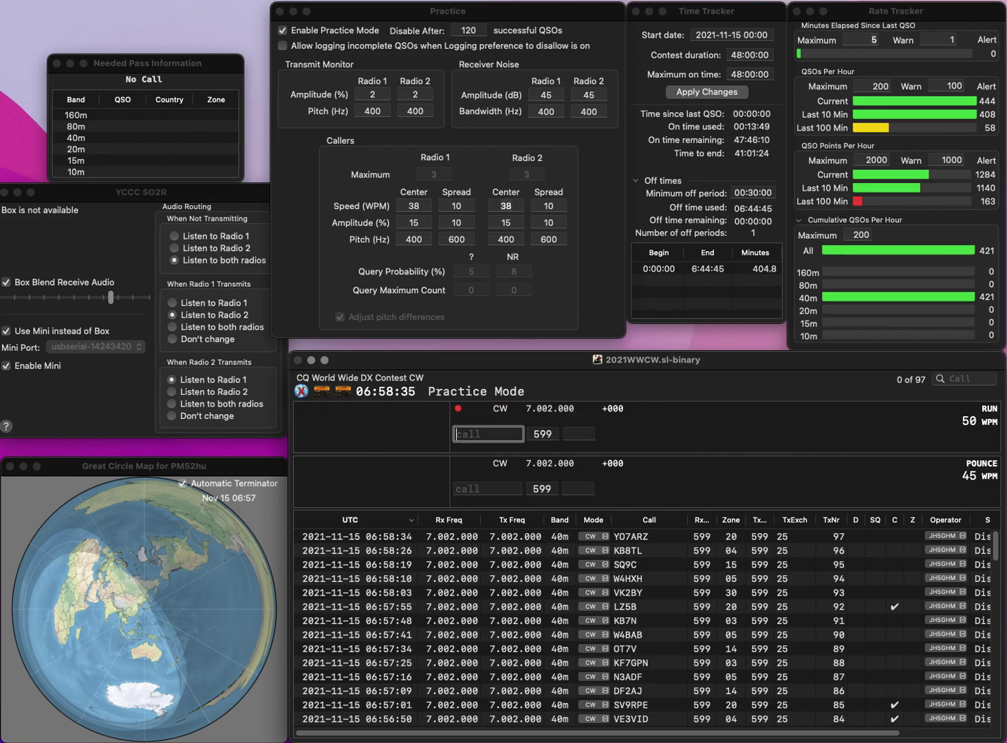
# Log run contacts with RL9Y, report 599, zone 18, and EA2KK, report 599, zone 14.
pyautogui.write('RL9Y')
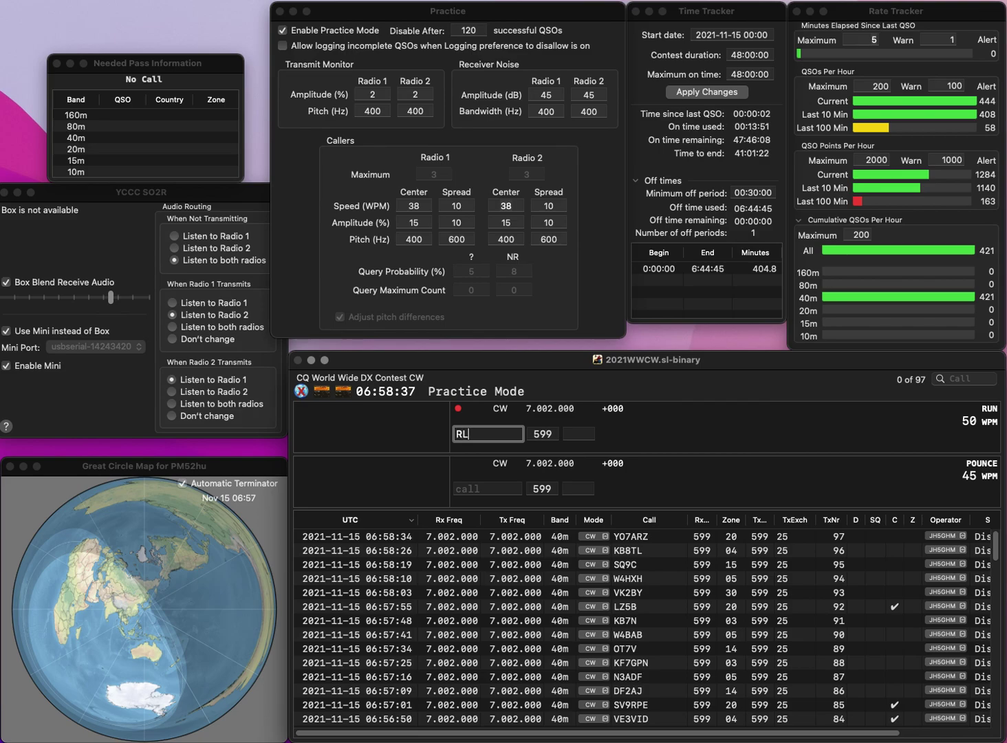
pyautogui.press('space')
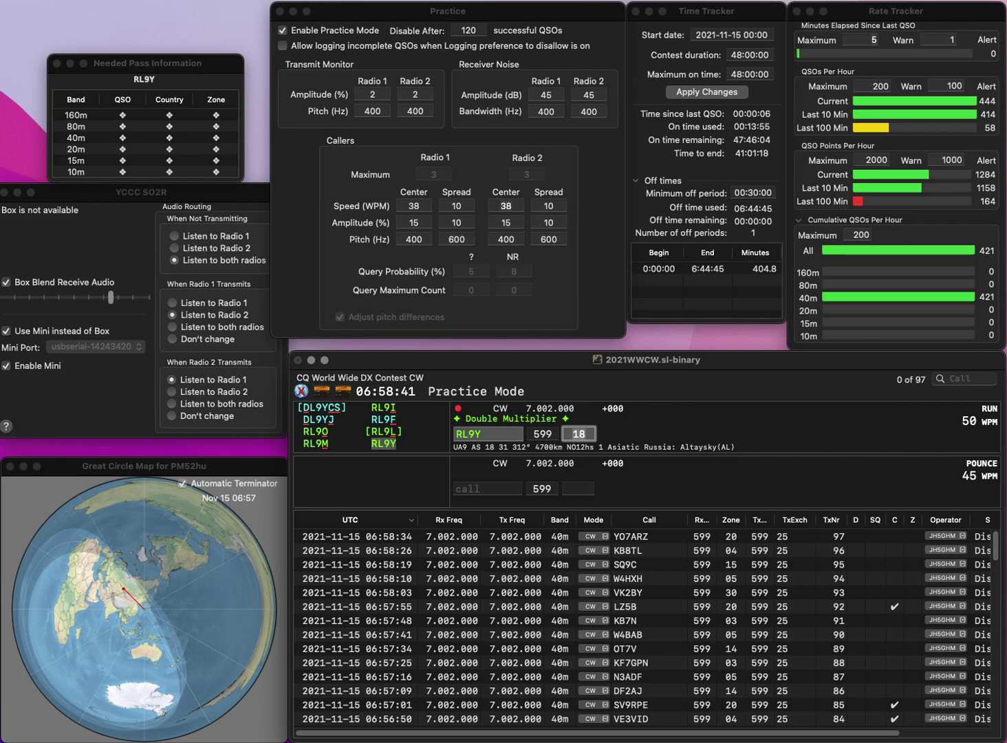
pyautogui.press('Return')
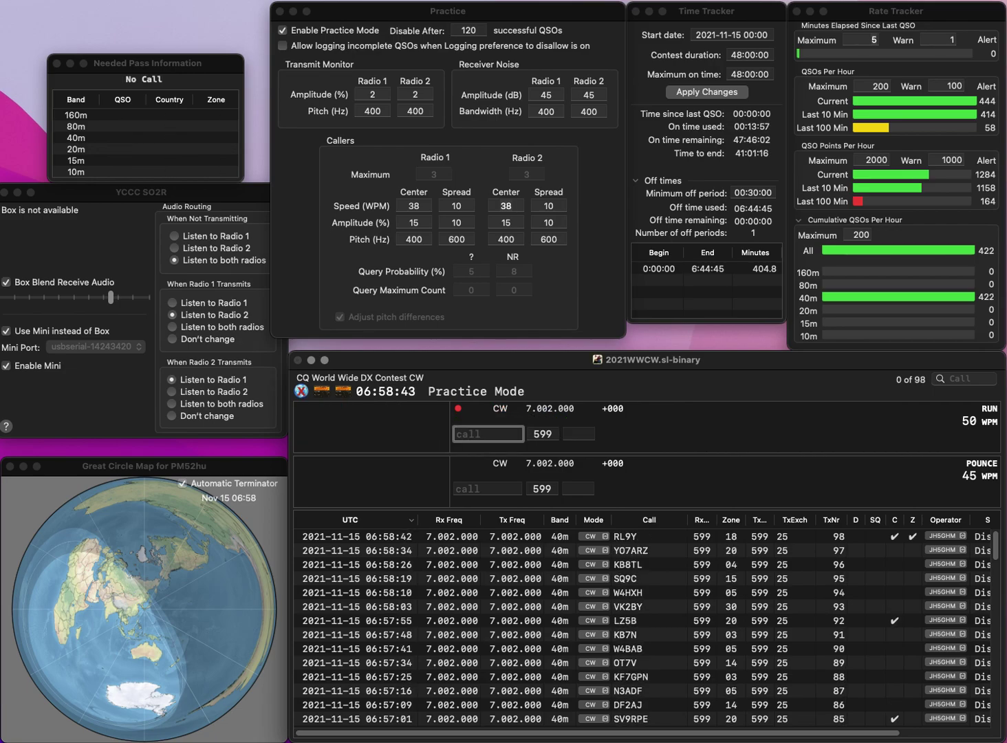
pyautogui.write('EA2KK')
pyautogui.press('space')
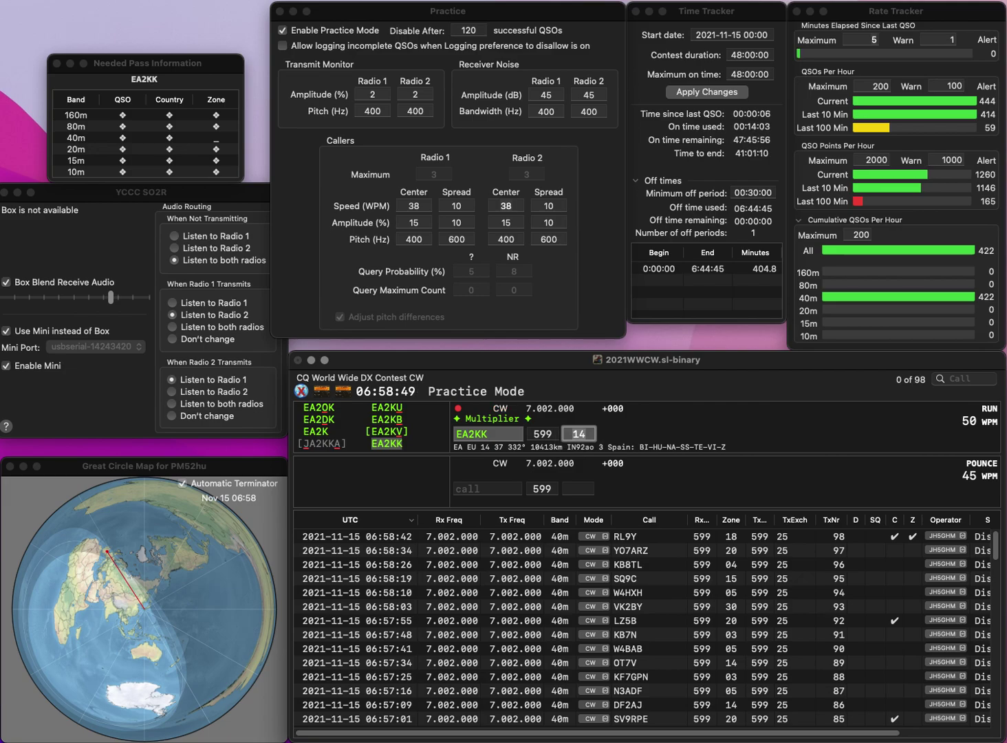
pyautogui.press('Return')
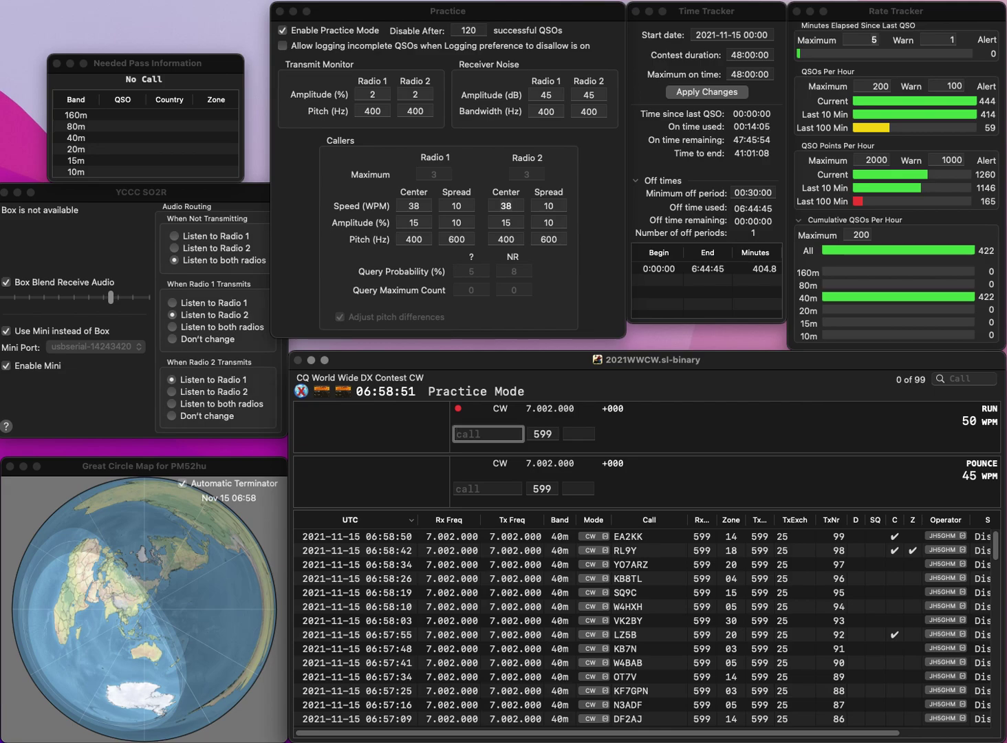
pyautogui.write('F1')
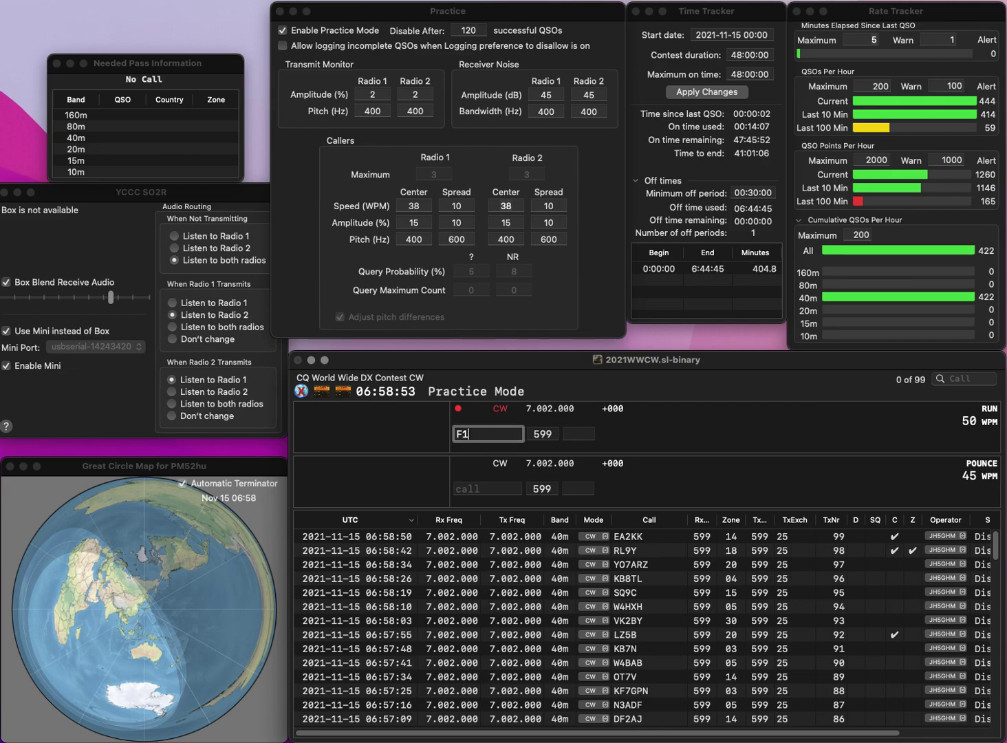
pyautogui.write('AKX')
pyautogui.press('space')
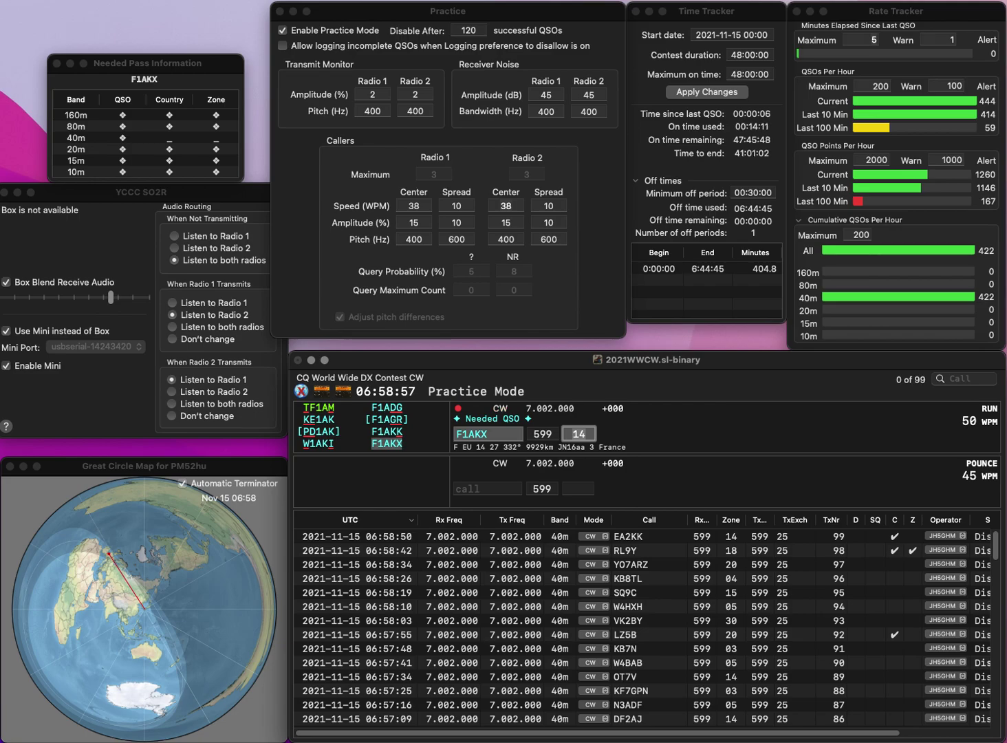
pyautogui.press('Return')
# Enter BG5LP as the caller, correct the first letter to make it DG5LP, and log the contact with report 599, zone 14.
pyautogui.write('B')
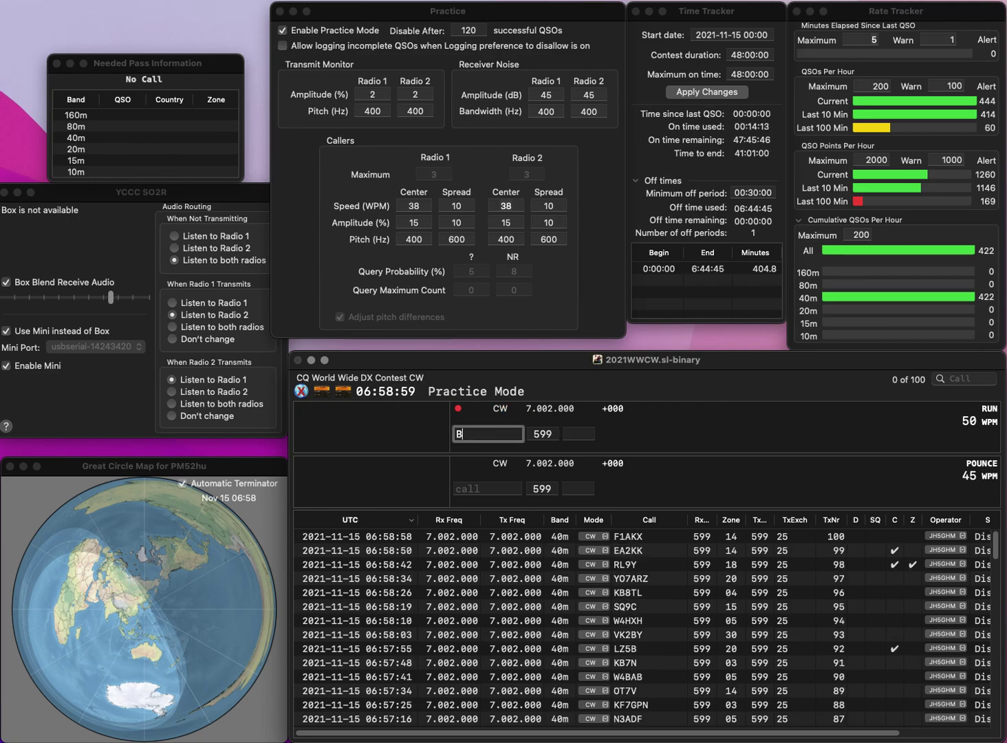
pyautogui.write('G5LP')
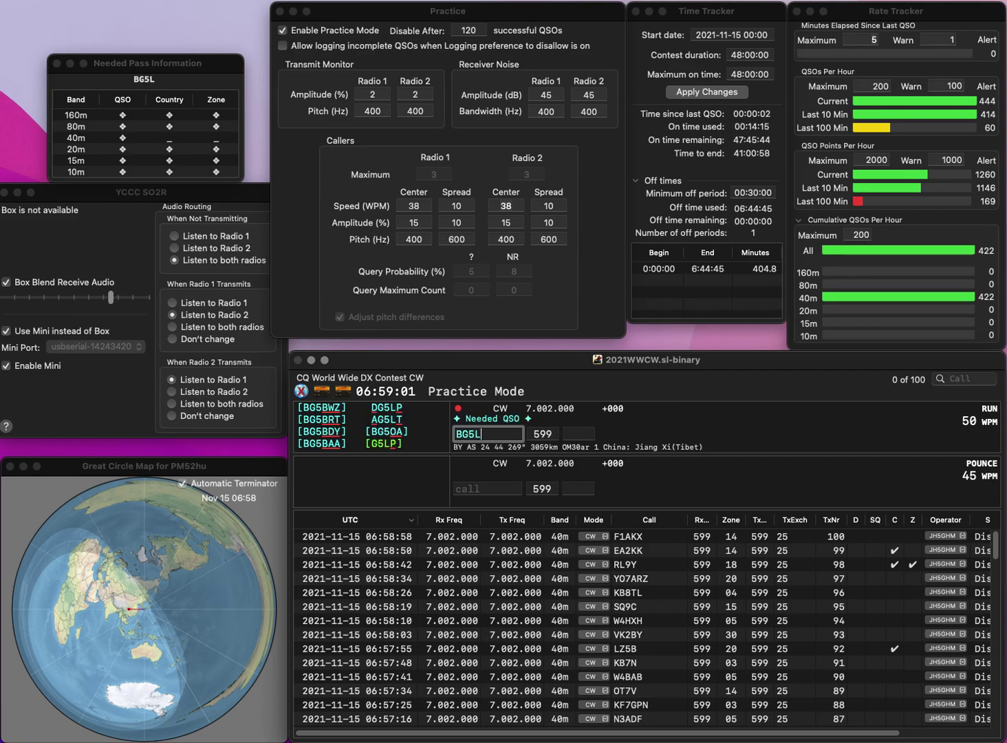
pyautogui.press('Home')
pyautogui.press('Delete')
pyautogui.write('D')
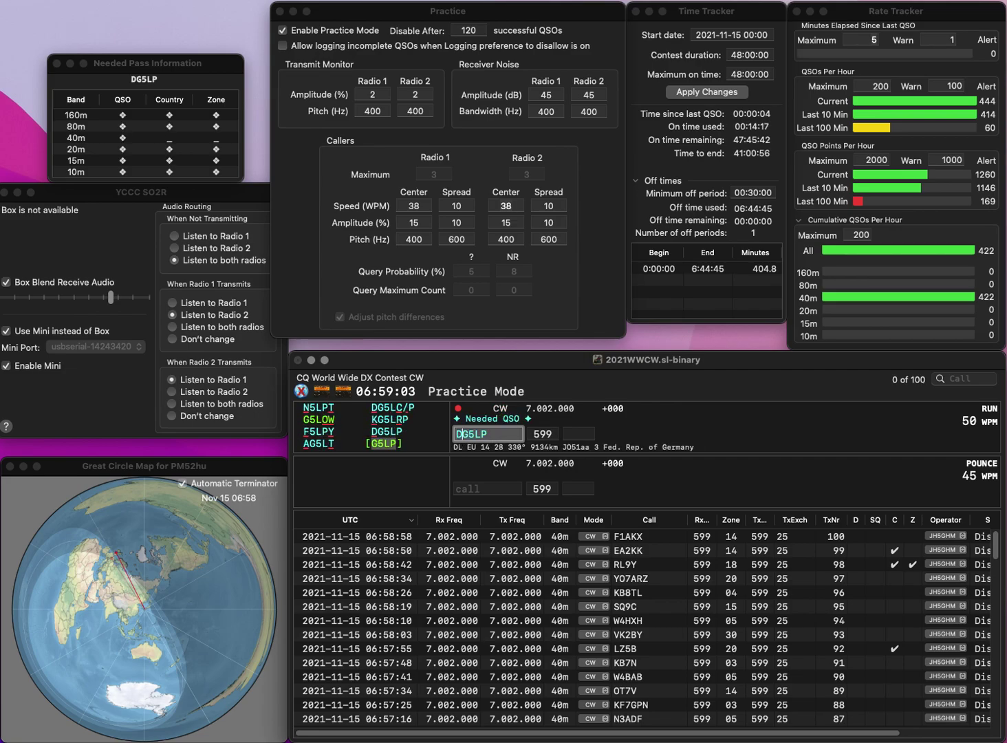
pyautogui.press('space')
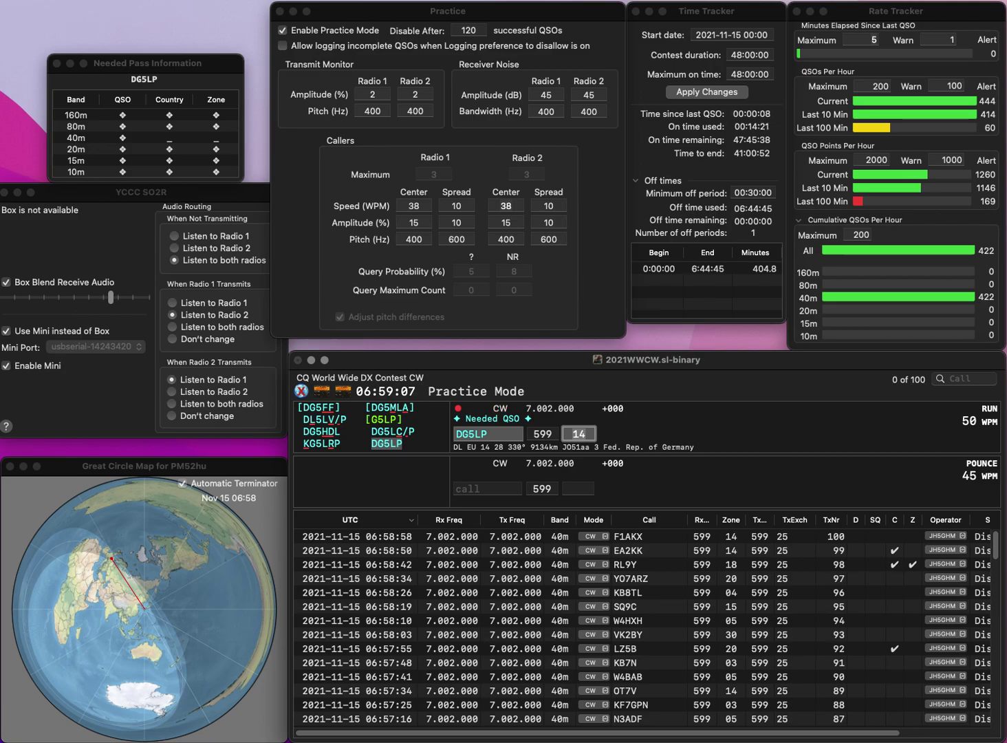
pyautogui.press('Return')
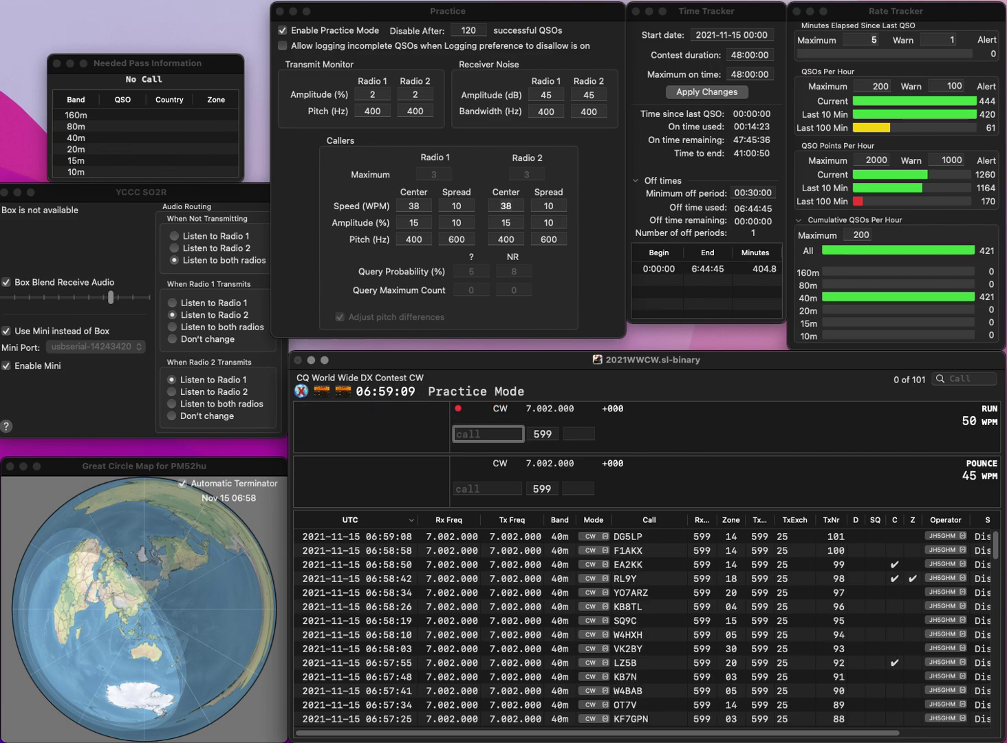
pyautogui.write('R19U')
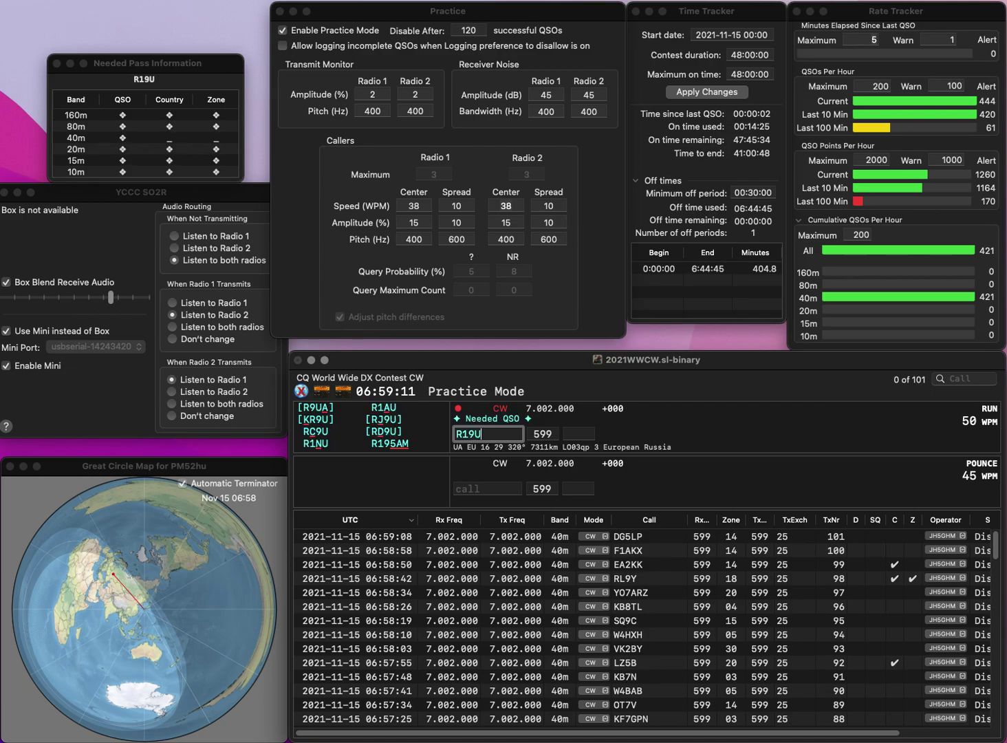
pyautogui.press('Left')
pyautogui.press('Left')
pyautogui.press('BackSpace')
pyautogui.write('J')
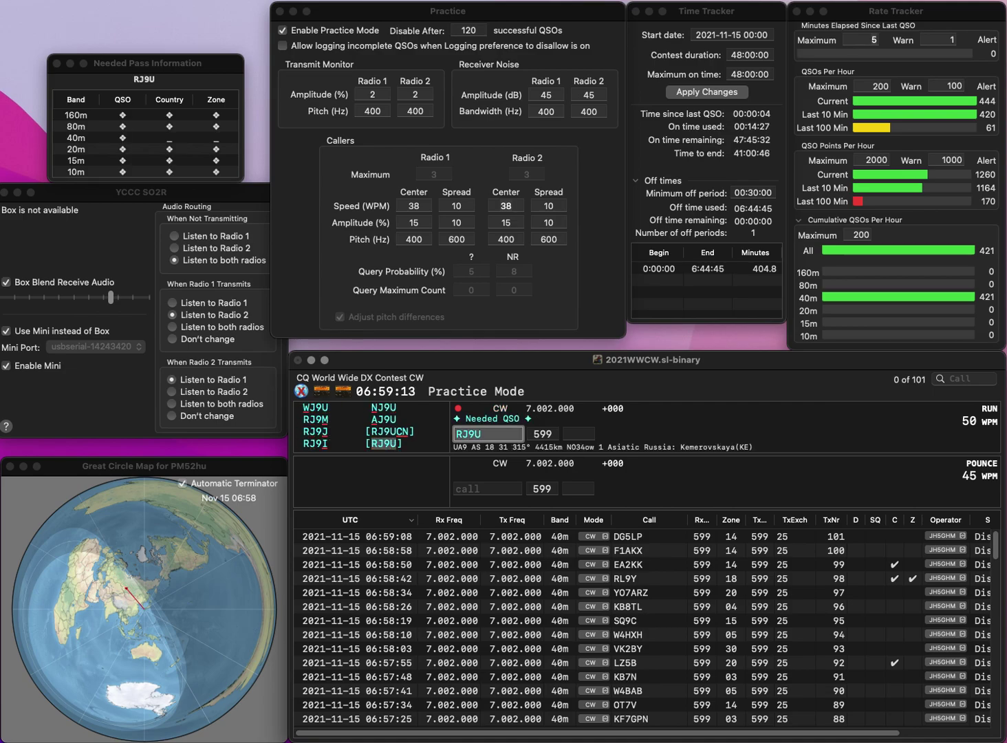
pyautogui.press('Tab')
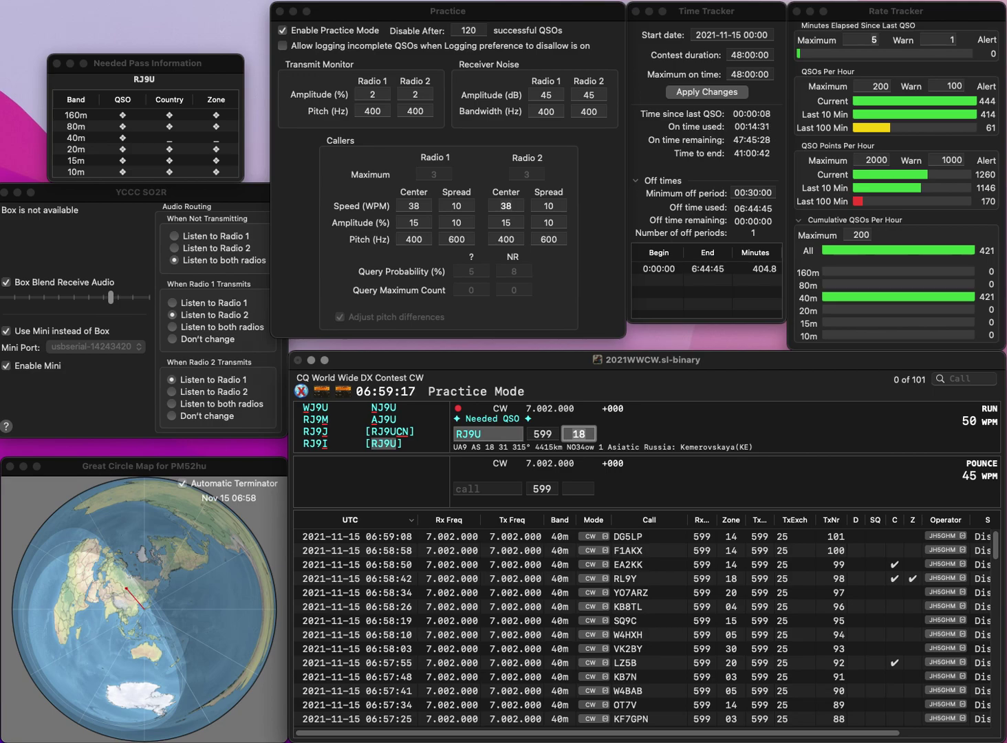
pyautogui.press('Return')
# Log a run contact with VE6XL, report 599, zone 04.
pyautogui.write('K')
pyautogui.press('BackSpace')
pyautogui.write('VE6XL')
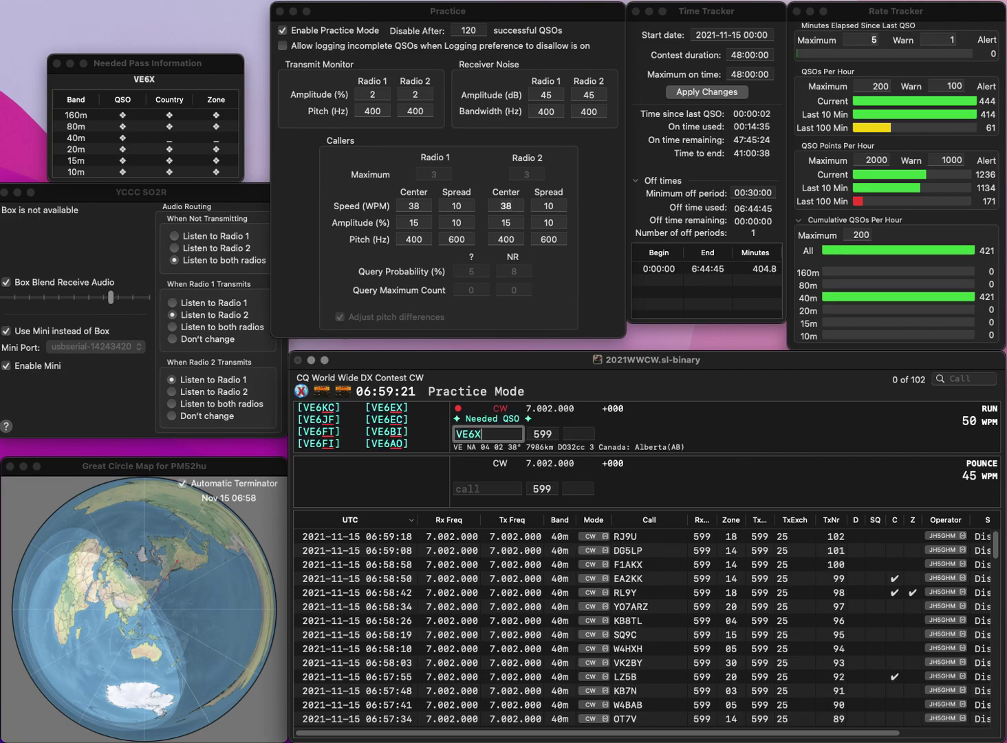
pyautogui.press('Return')
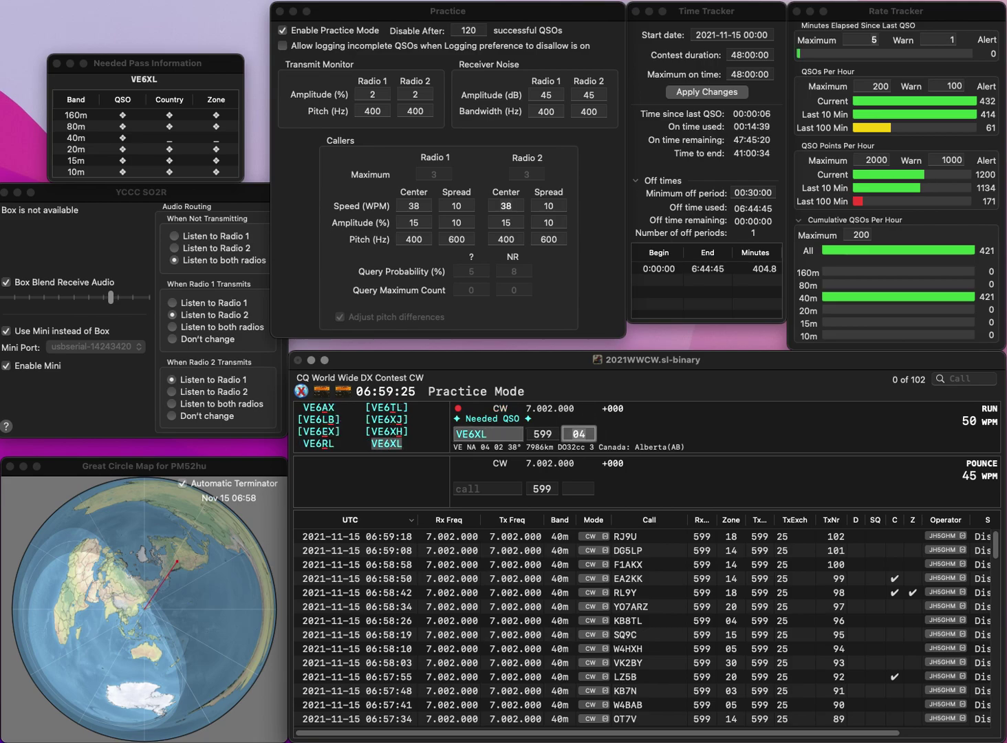
pyautogui.press('Return')
pyautogui.write('K4QS')
pyautogui.press('space')
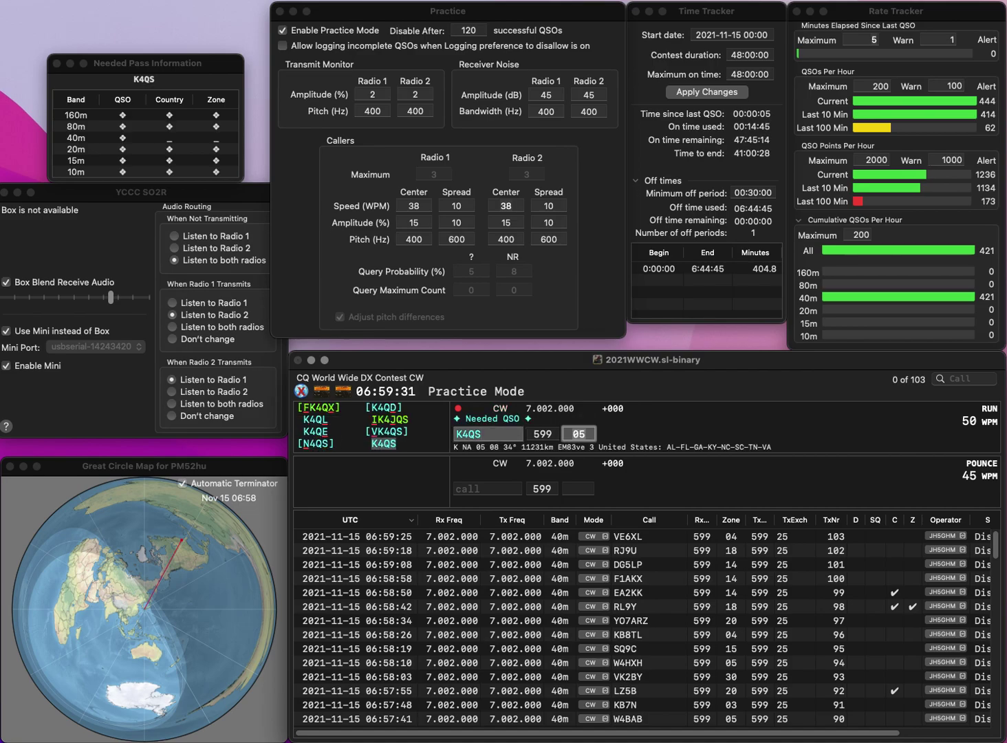
pyautogui.press('Return')
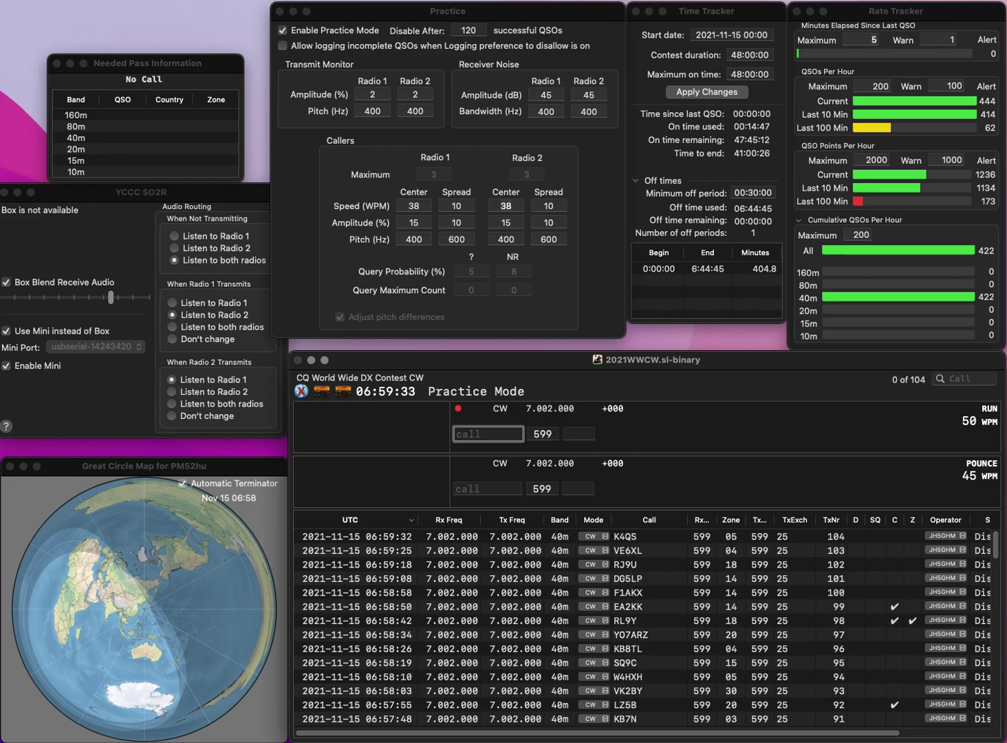
pyautogui.write('AA2CN')
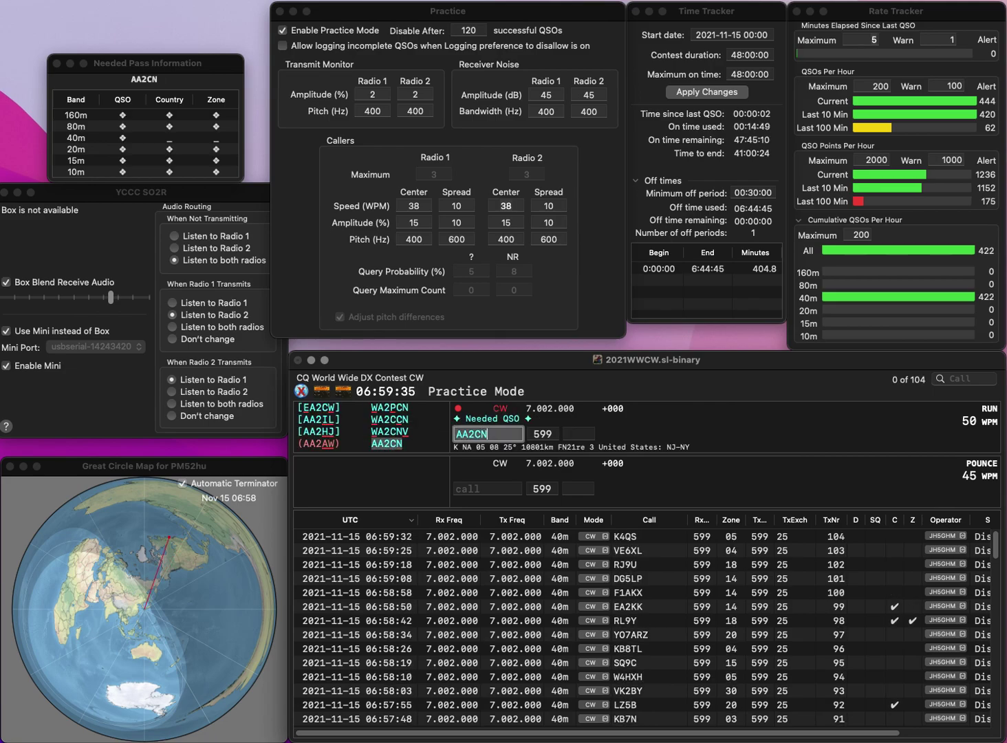
pyautogui.press('Return')
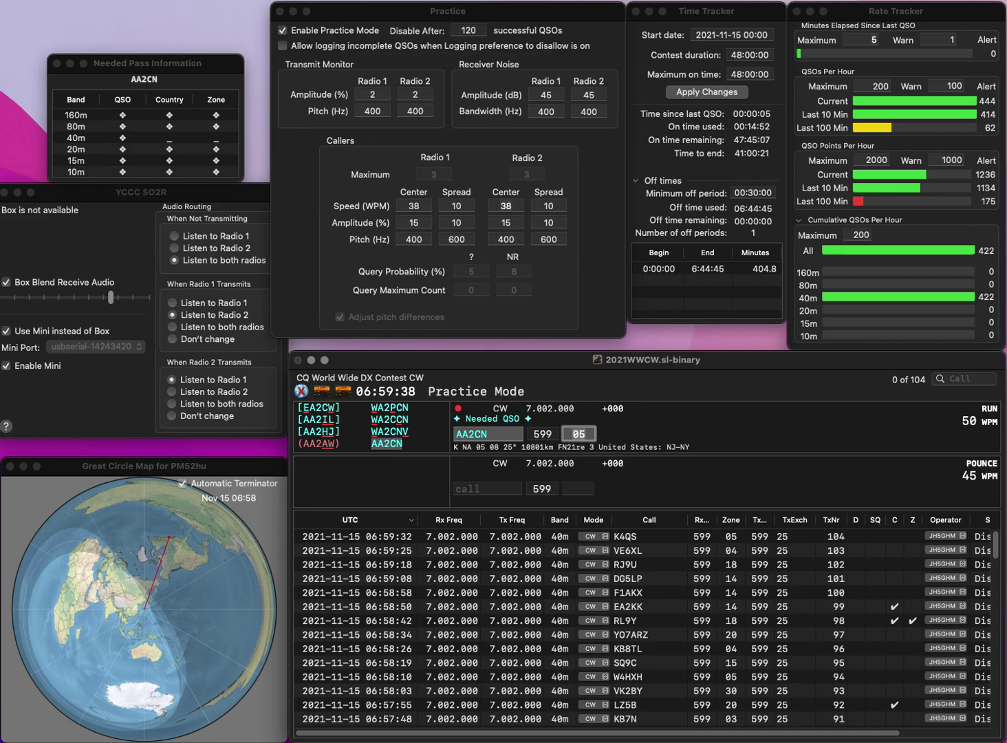
pyautogui.press('Return')
pyautogui.write('M')
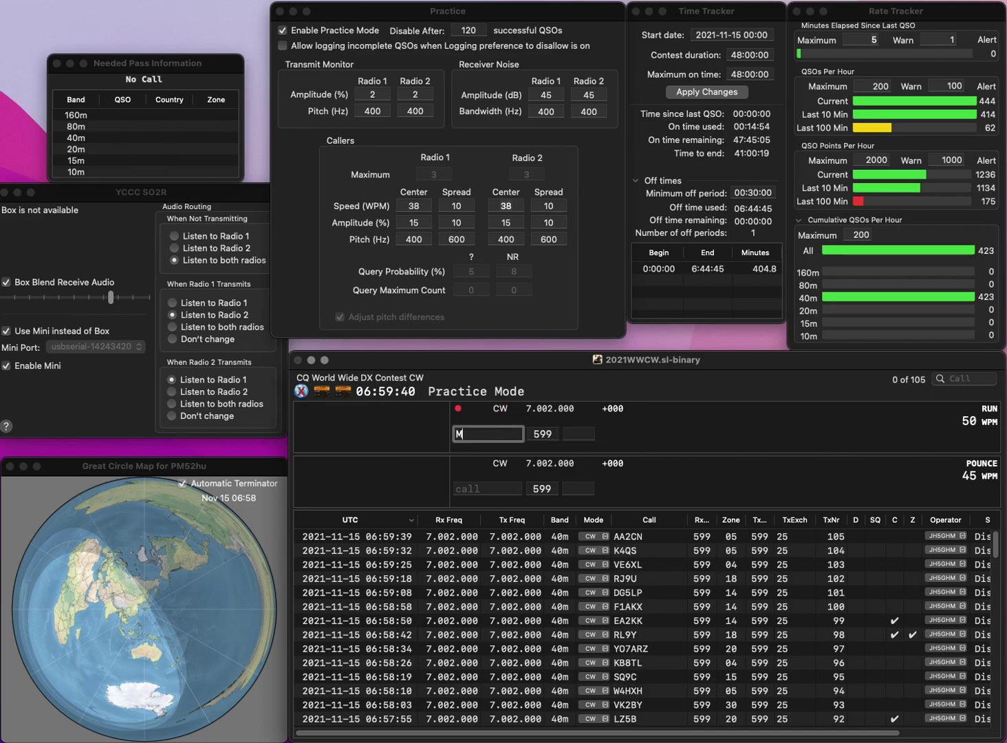
pyautogui.write('3OMU')
pyautogui.press('space')
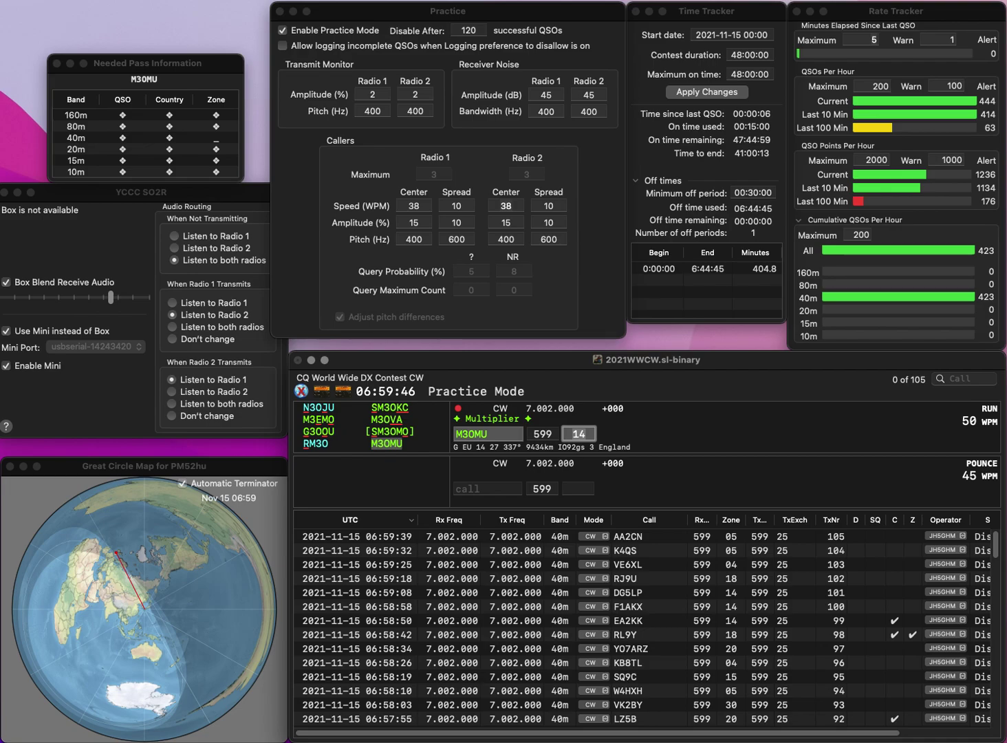
pyautogui.press('Return')
# Enter FX as the caller's suffix, prepend AA5 to make it AA5FX, and log the contact with report 599, zone 04.
pyautogui.write('FX')
pyautogui.press('Left')
pyautogui.press('Left')
pyautogui.write('AA')
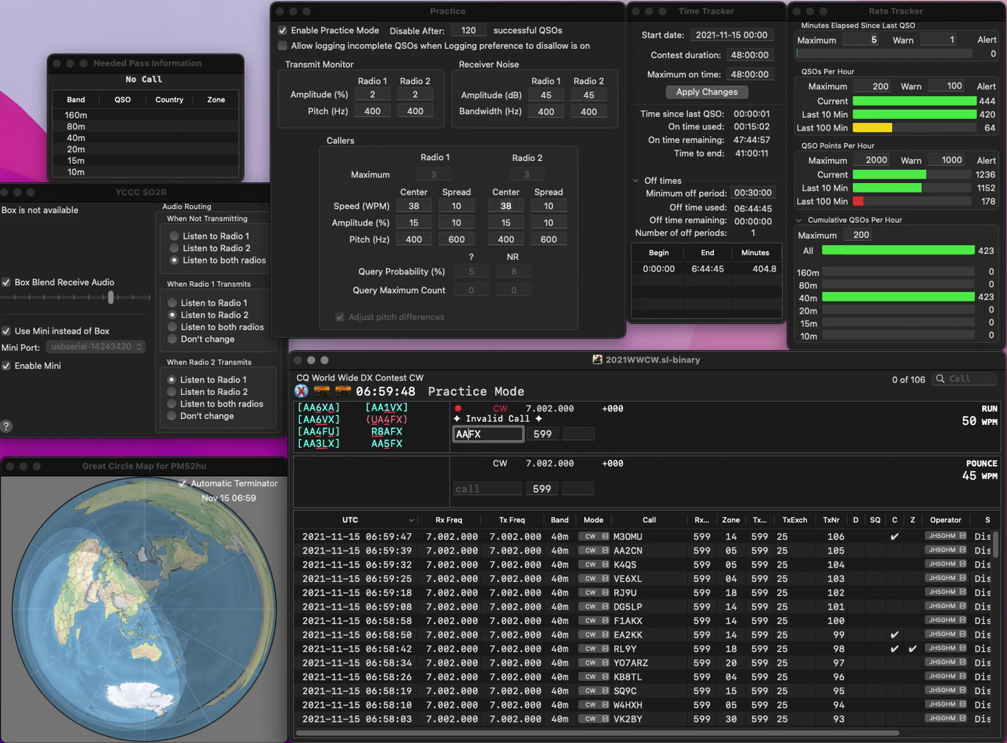
pyautogui.write('5')
pyautogui.press('Return')
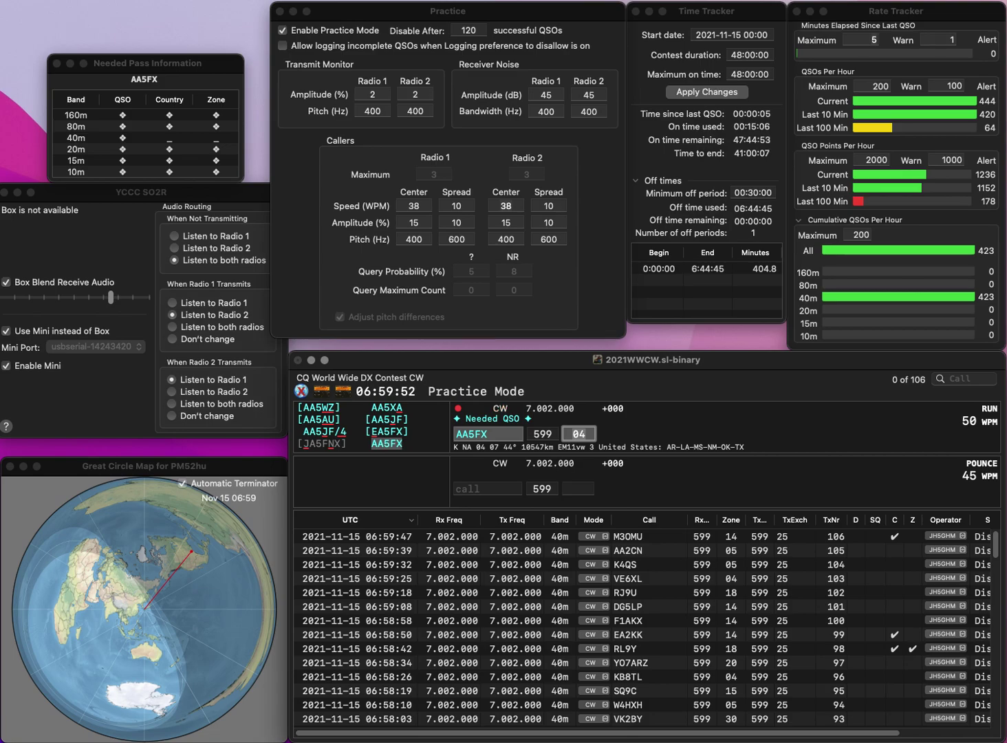
pyautogui.press('Return')
pyautogui.write('KB0XY')
pyautogui.press('space')
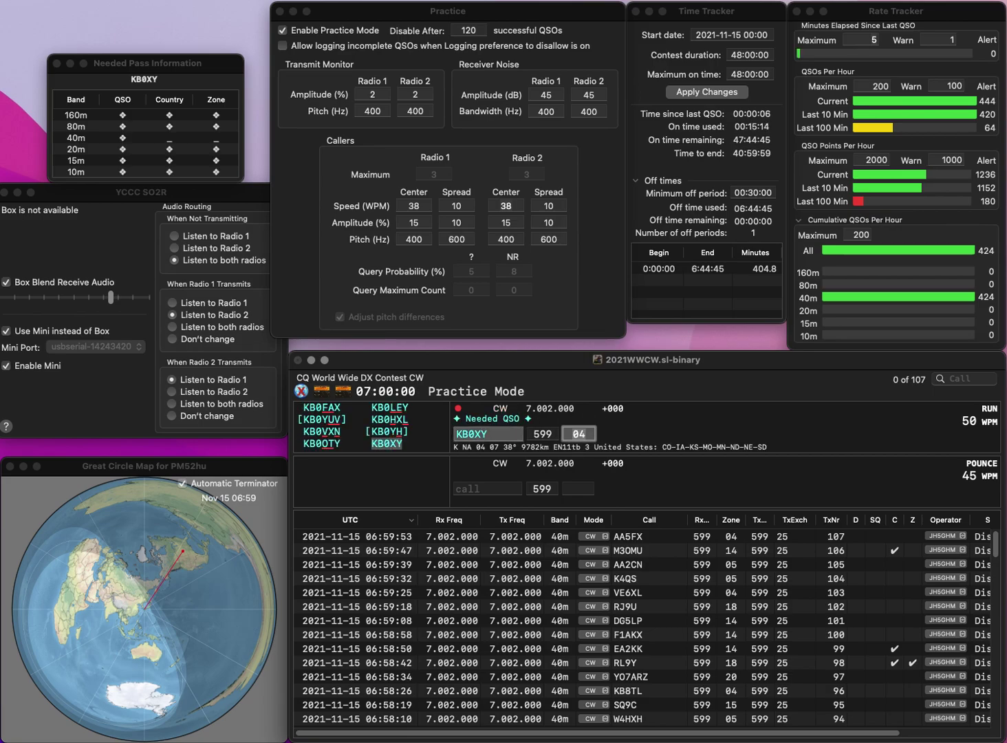
pyautogui.press('Return')
pyautogui.write('KV')
pyautogui.write('4NA')
pyautogui.press('Return')
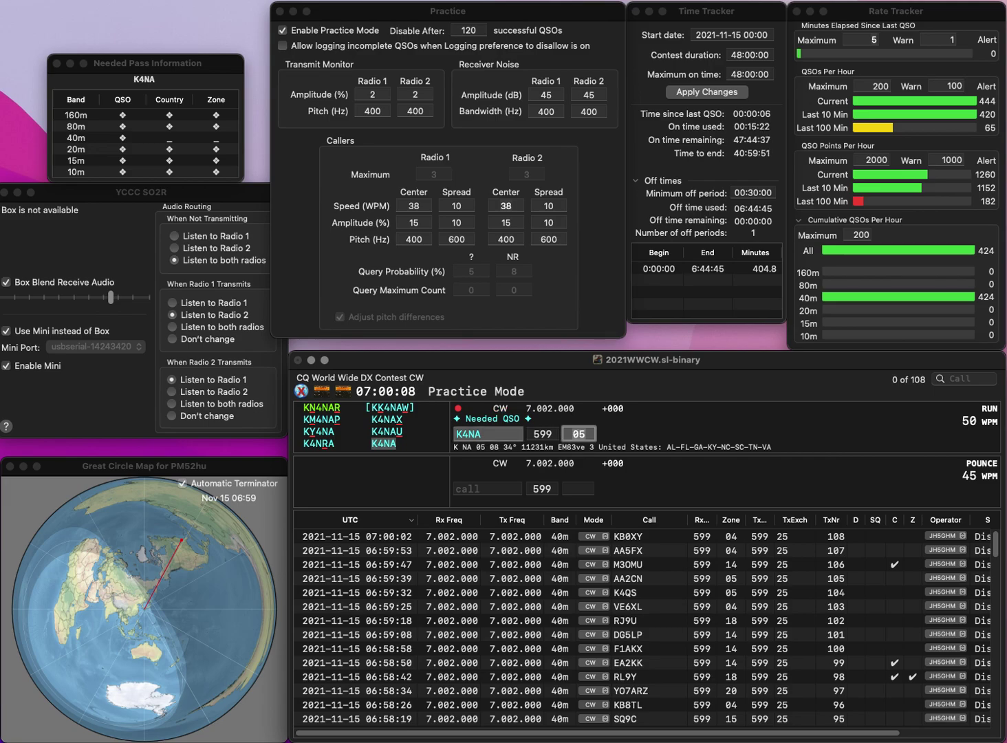
pyautogui.press('Return')
pyautogui.write('DD0VU')
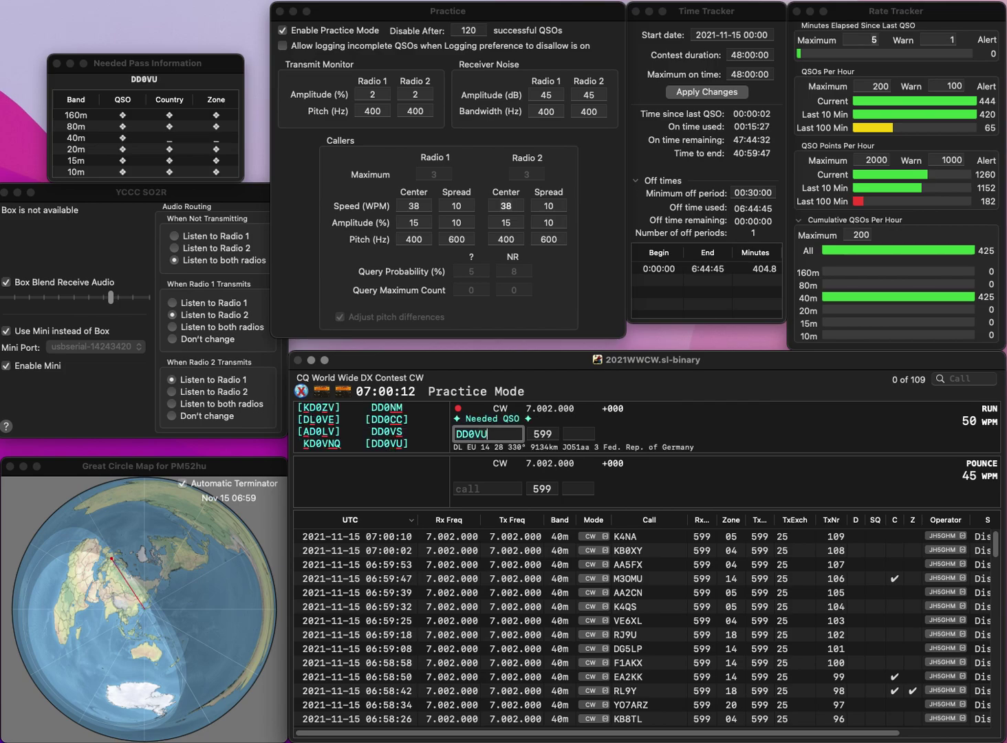
pyautogui.press('space')
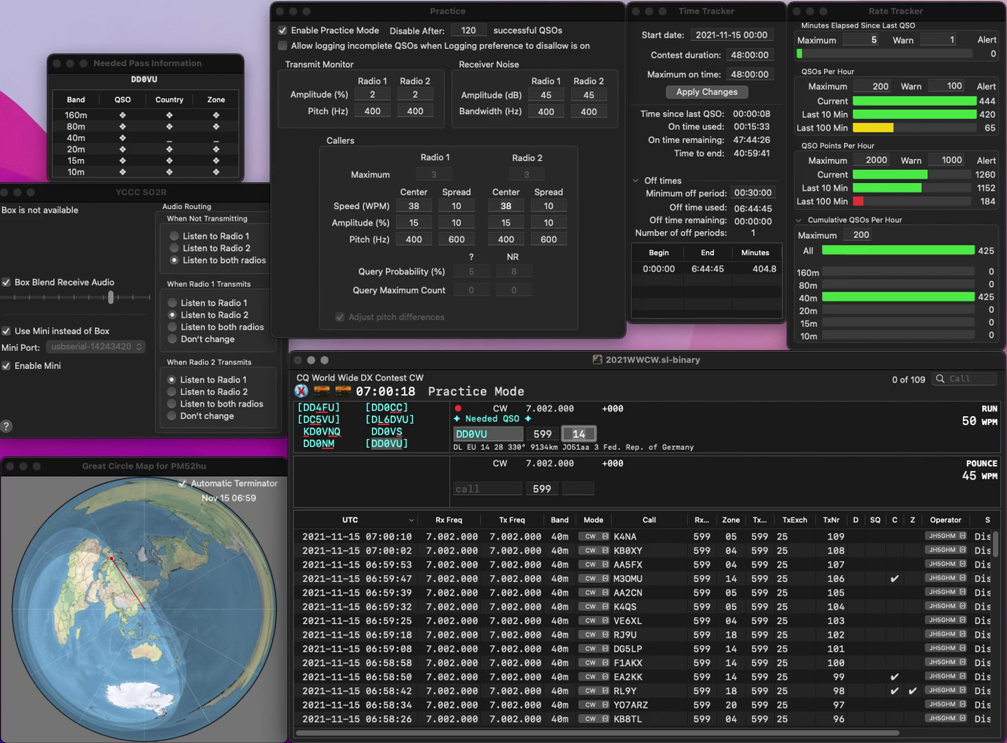
pyautogui.press('Return')
pyautogui.write('JA1I')
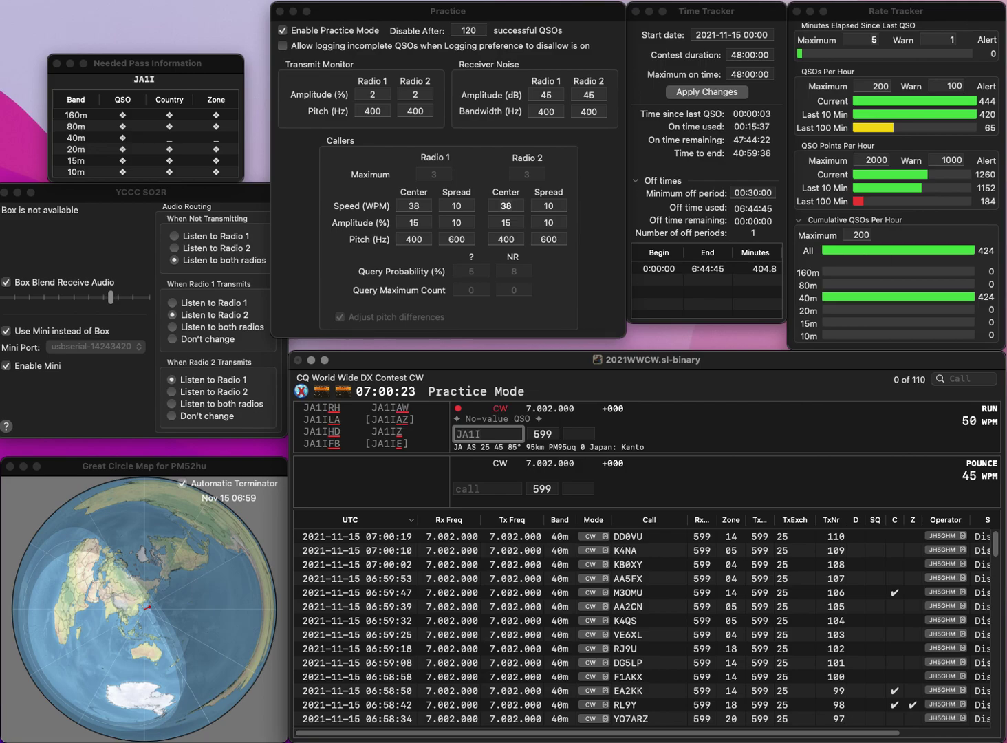
pyautogui.write('AW')
pyautogui.press('space')
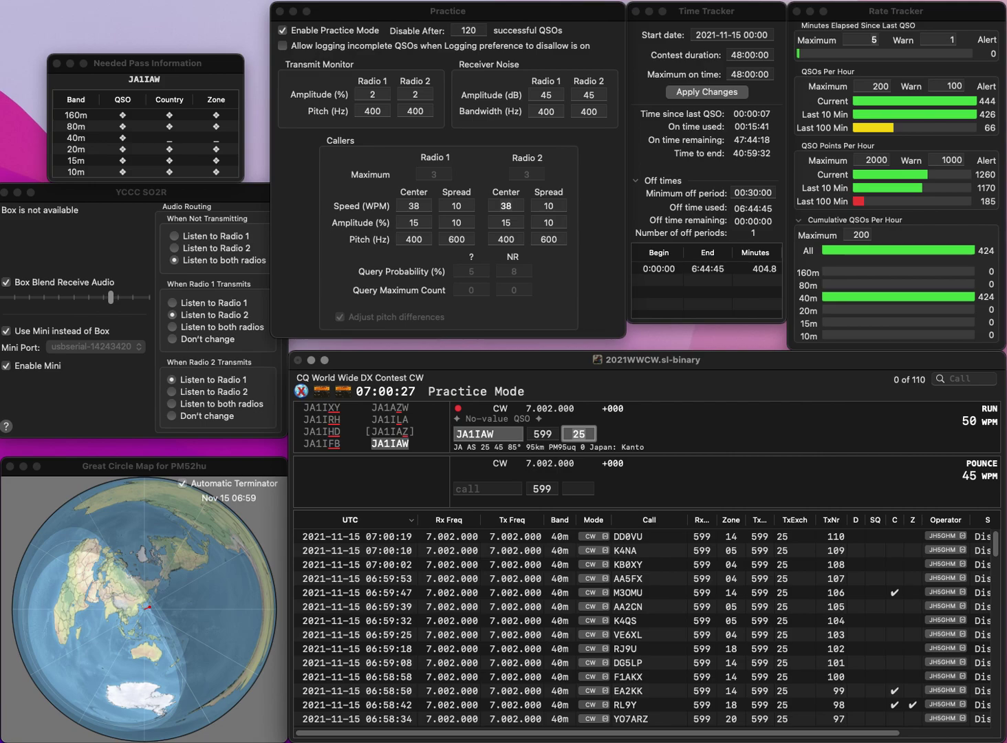
pyautogui.press('Return')
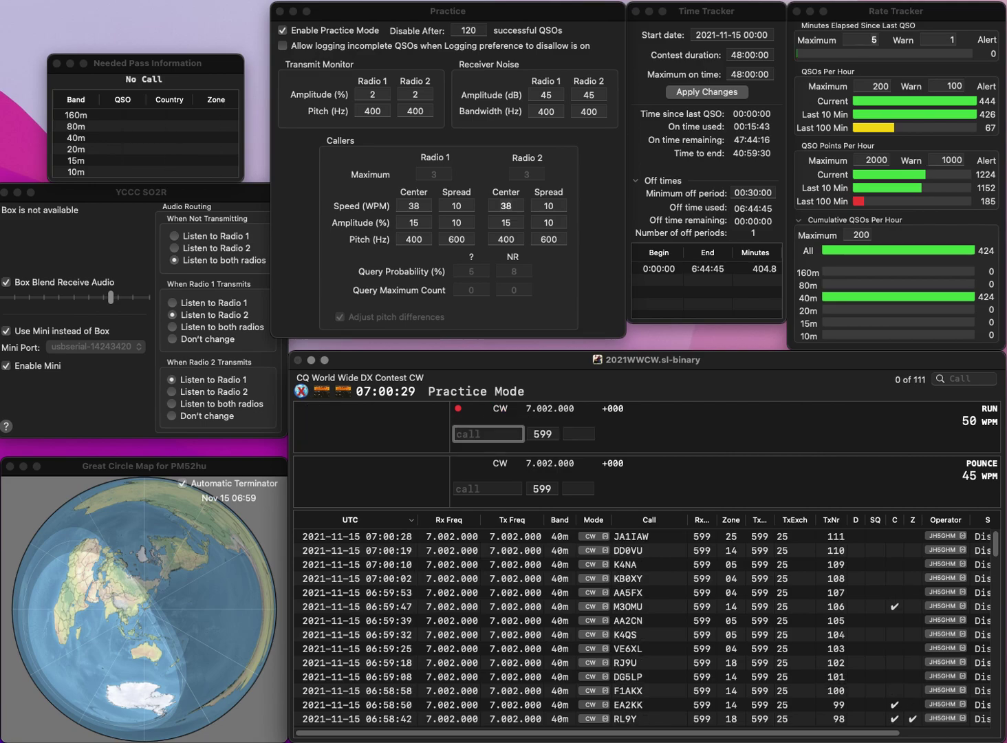
pyautogui.write('JS9ZK')
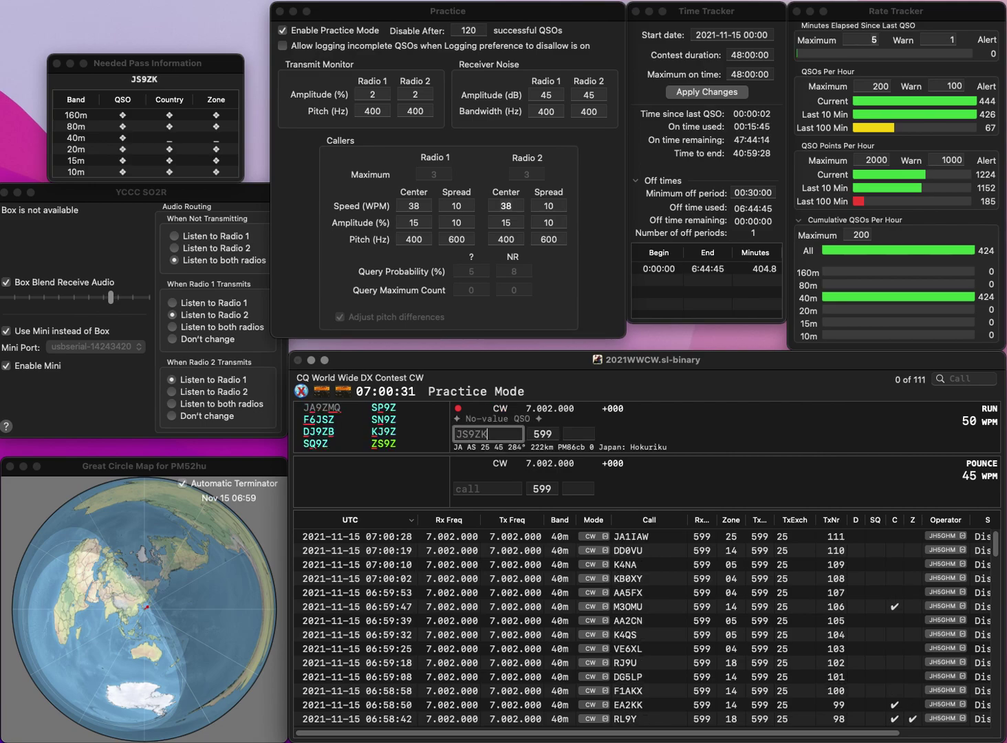
pyautogui.press('super+Left')
pyautogui.press('Delete')
pyautogui.write('US9ZK')
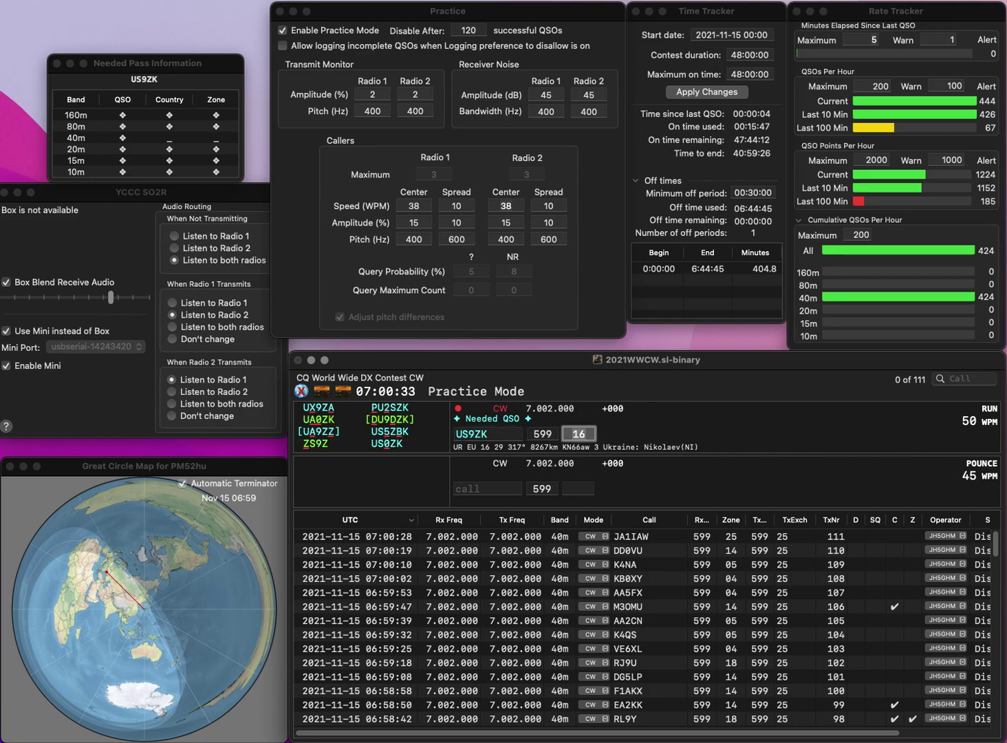
pyautogui.press('Right')
pyautogui.press('Delete')
pyautogui.write('0')
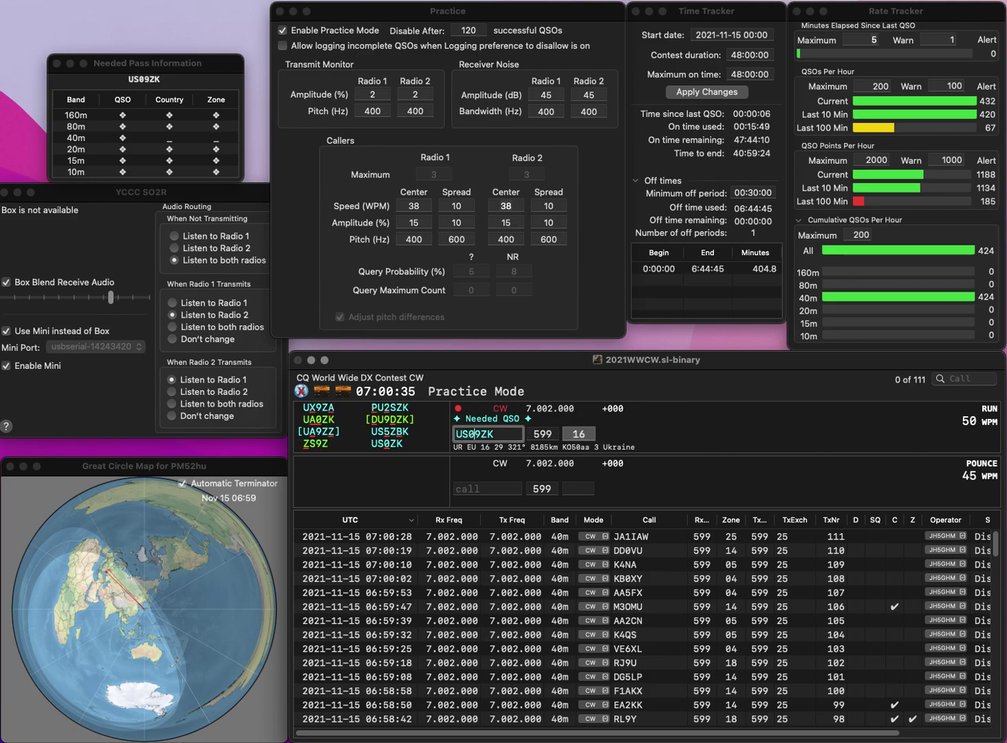
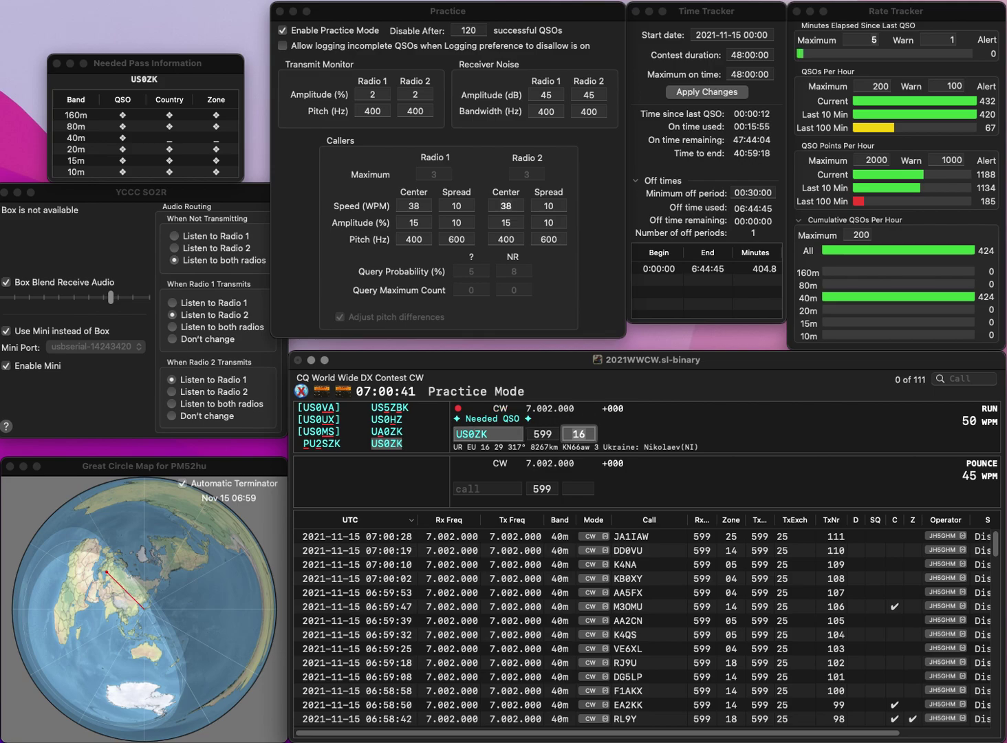
pyautogui.press('Return')
pyautogui.write('LA7QIA')
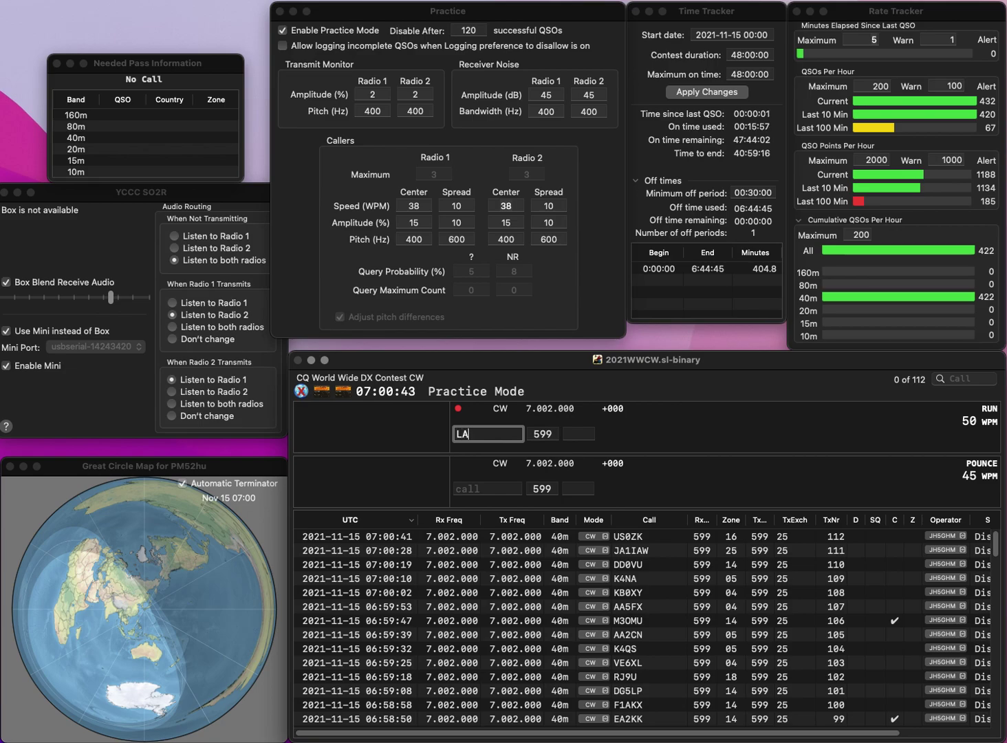
pyautogui.press('Return')
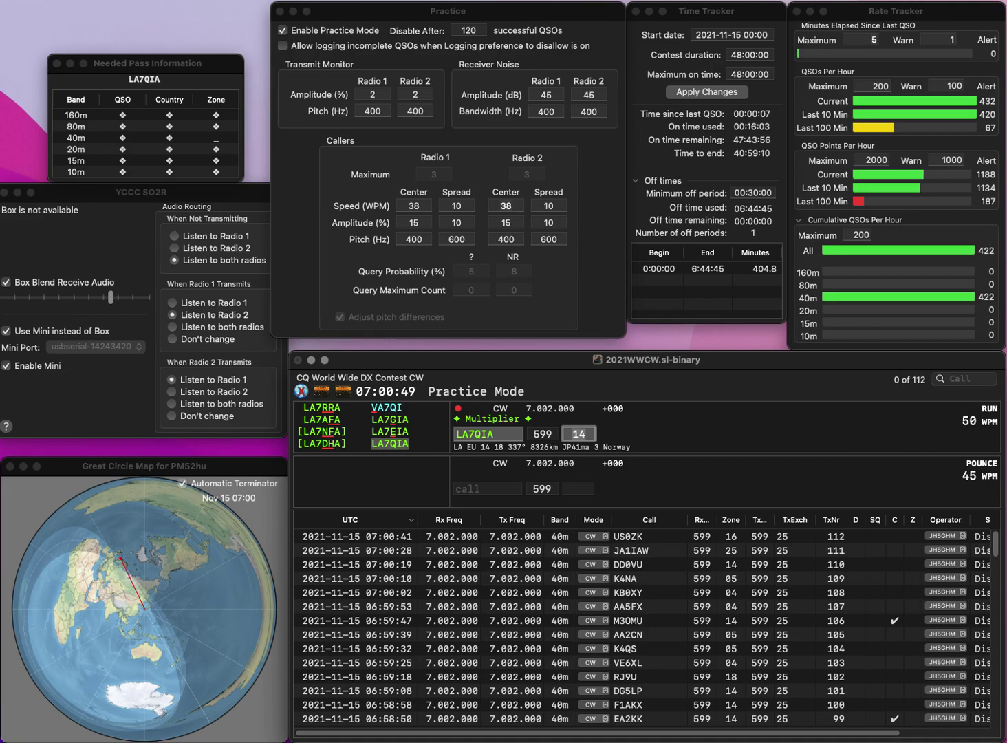
pyautogui.press('Return')
pyautogui.write('SQ6L')
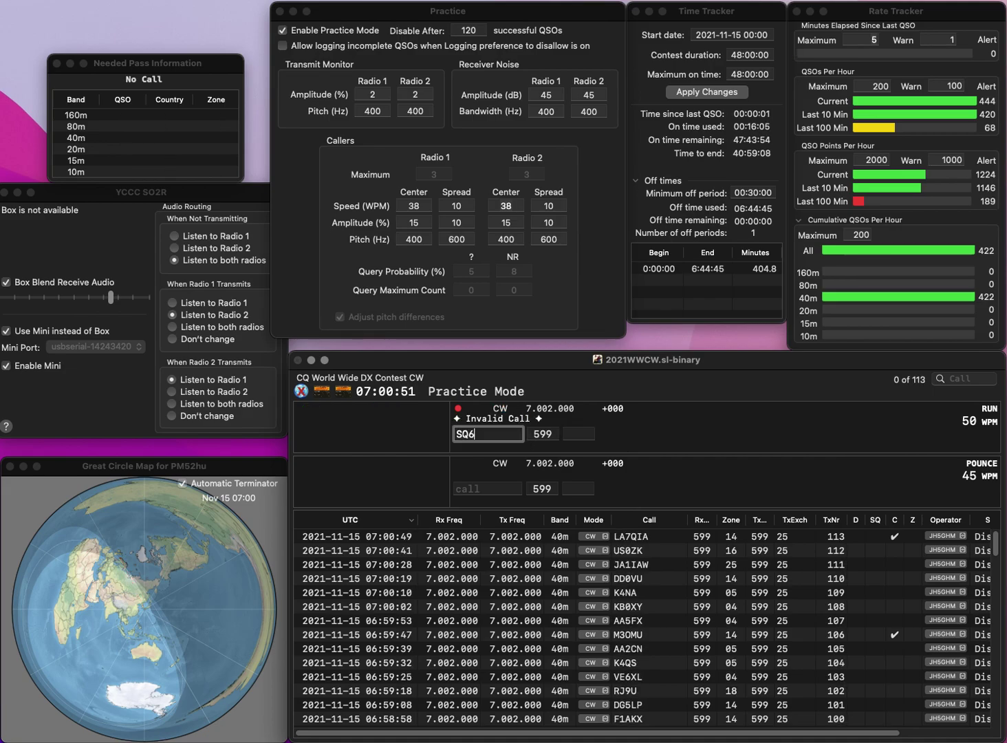
pyautogui.press('space')
pyautogui.hotkey('shift', 'Tab')
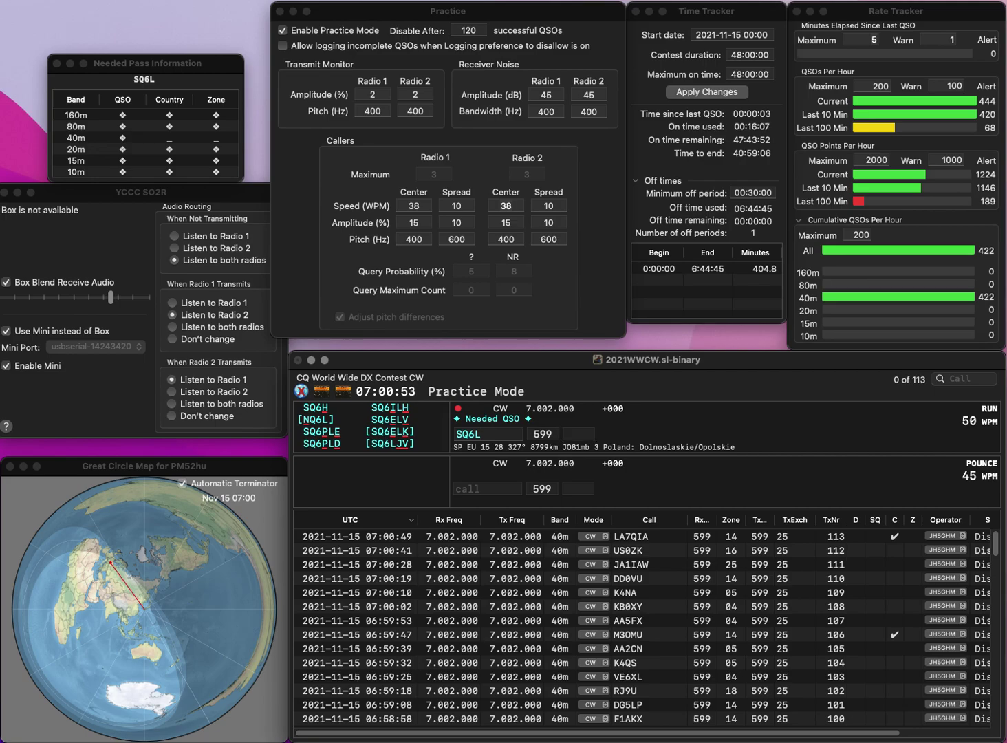
pyautogui.press('BackSpace')
pyautogui.write('R')
pyautogui.press('space')
pyautogui.write('15')
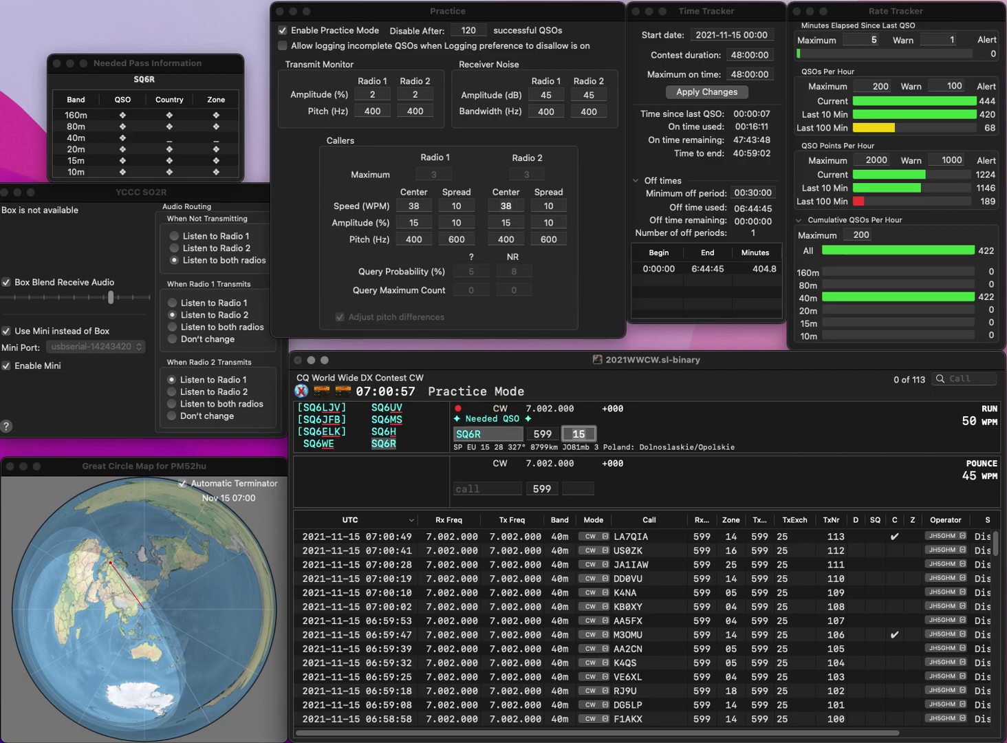
pyautogui.press('Return')
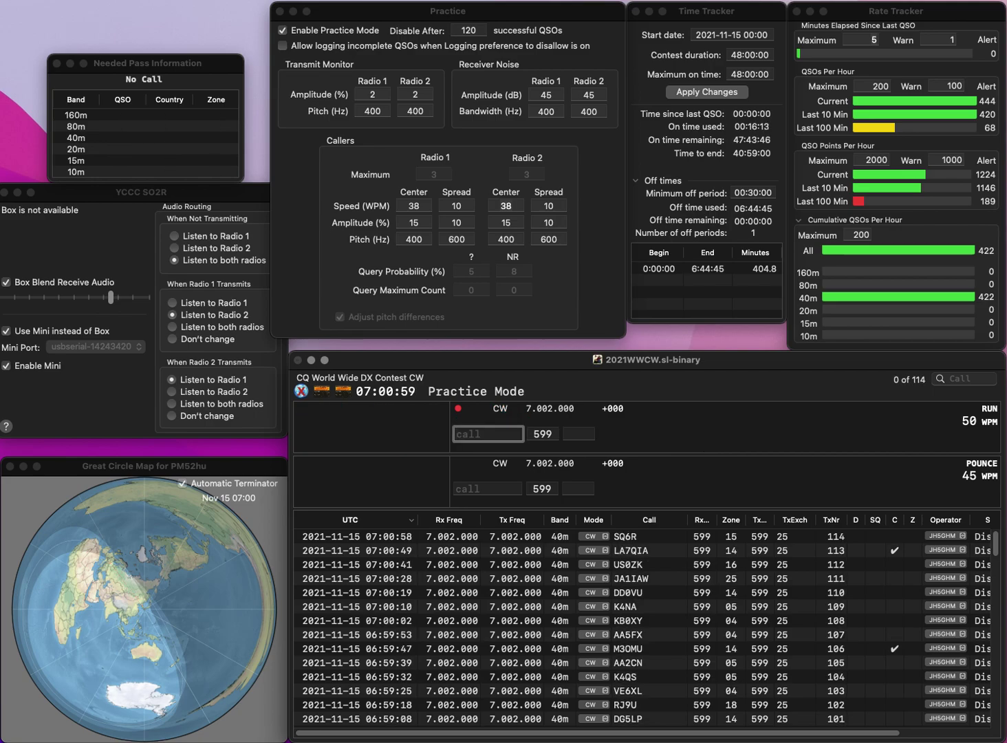
pyautogui.write('DL3RA')
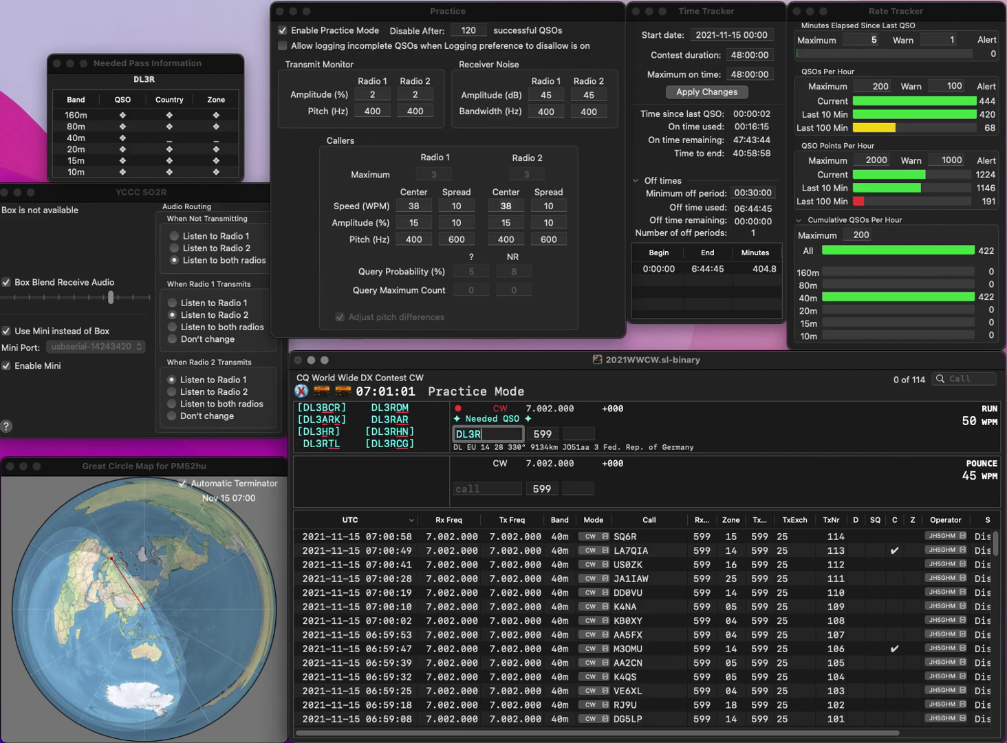
pyautogui.press('Return')
pyautogui.click(481, 434)
pyautogui.press('BackSpace')
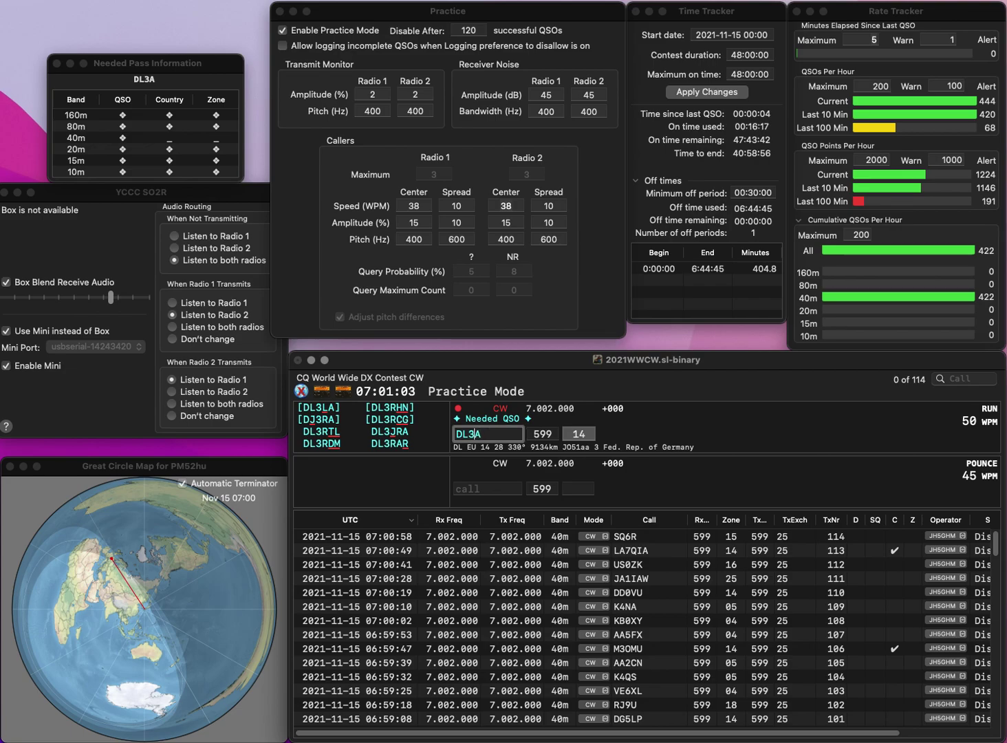
pyautogui.write('L')
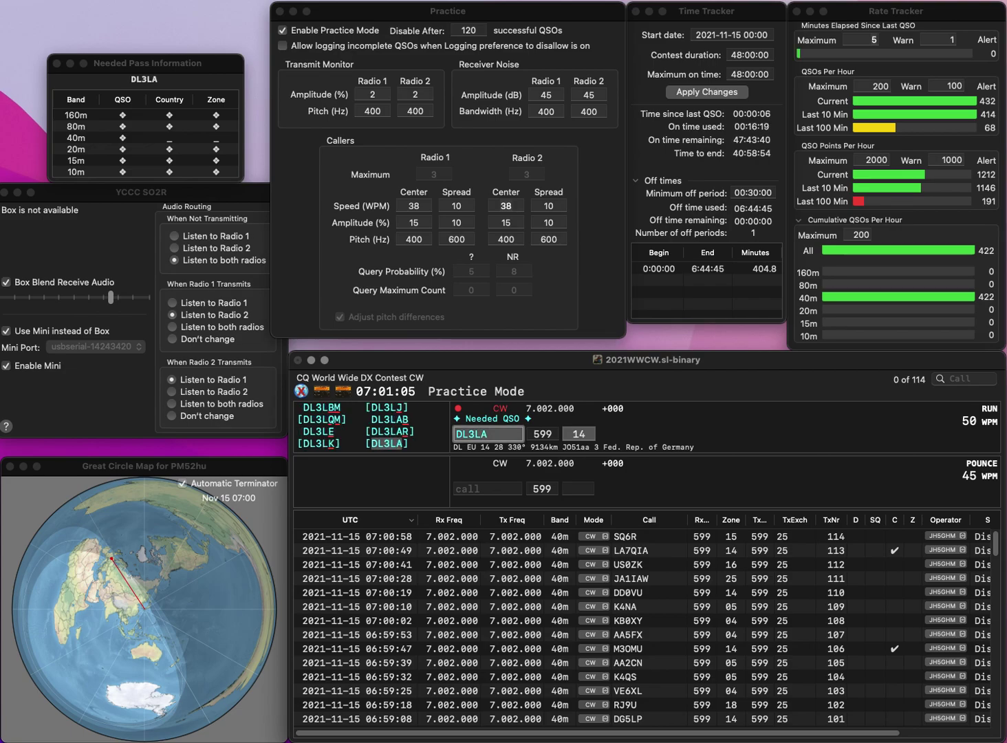
pyautogui.press('Tab')
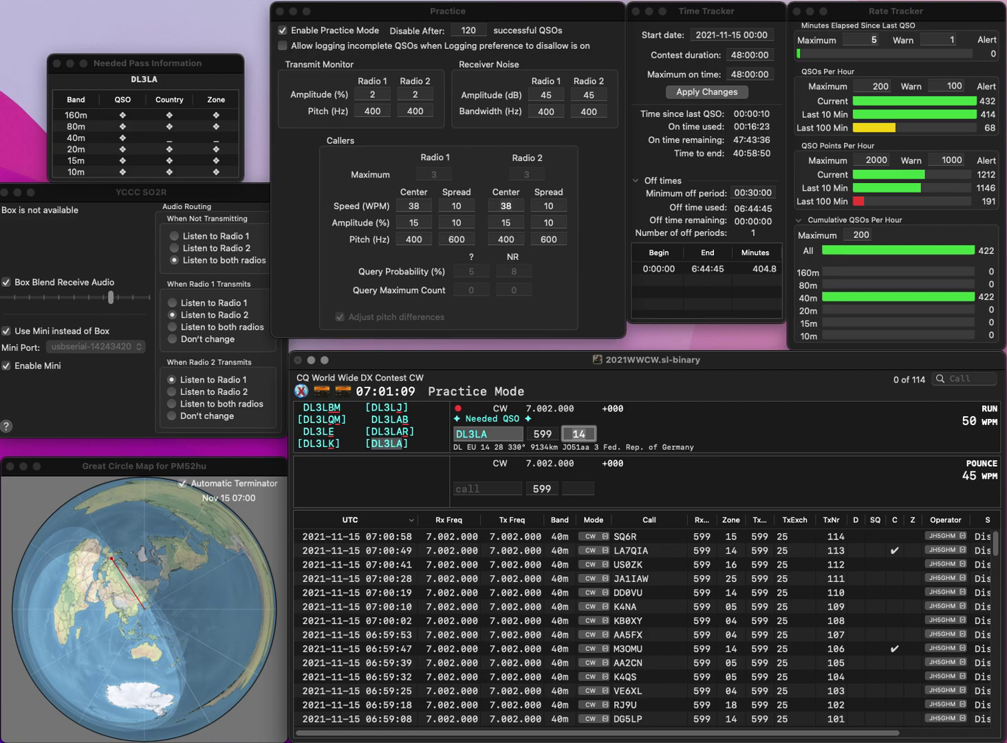
pyautogui.press('Return')
pyautogui.write('KPZ')
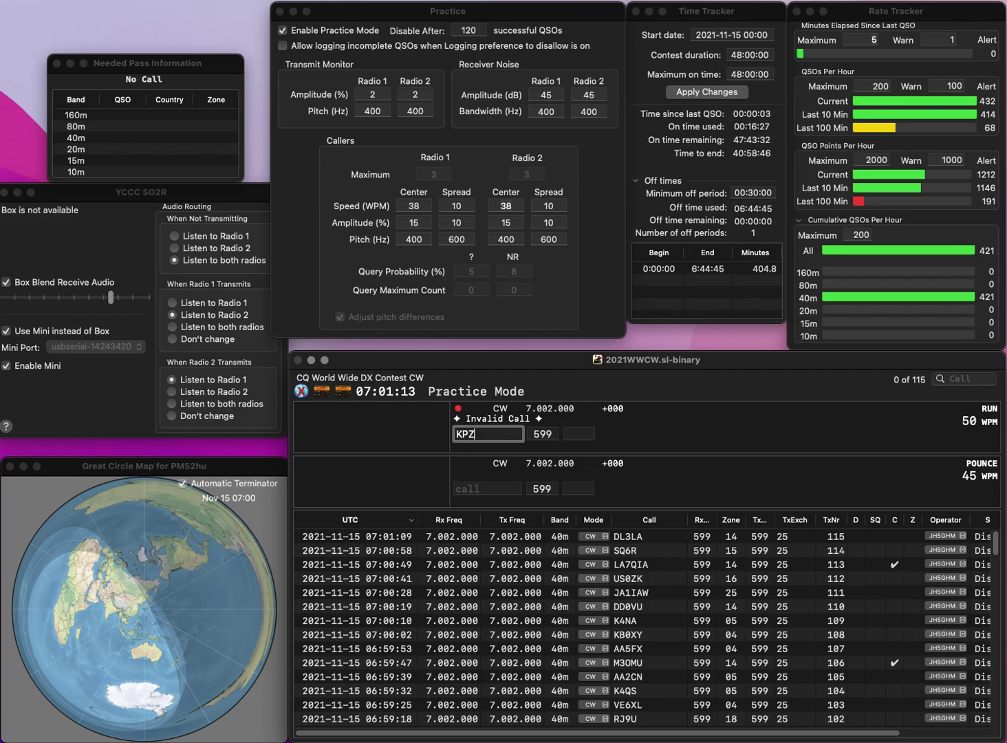
pyautogui.press('BackSpace')
pyautogui.press('BackSpace')
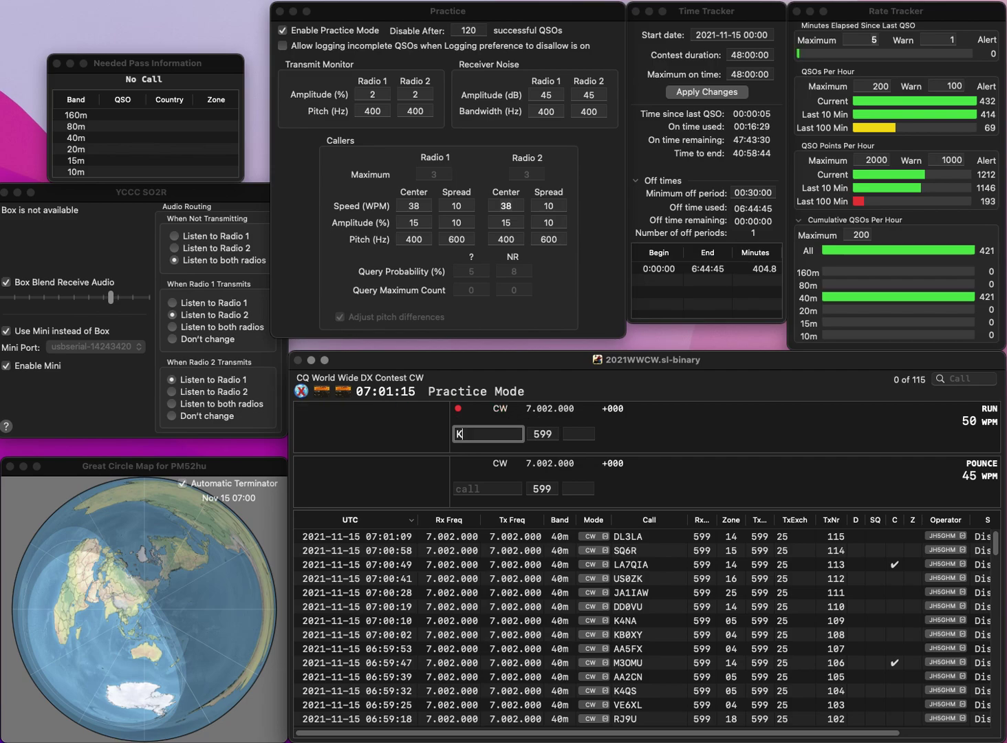
pyautogui.write('4JZQ')
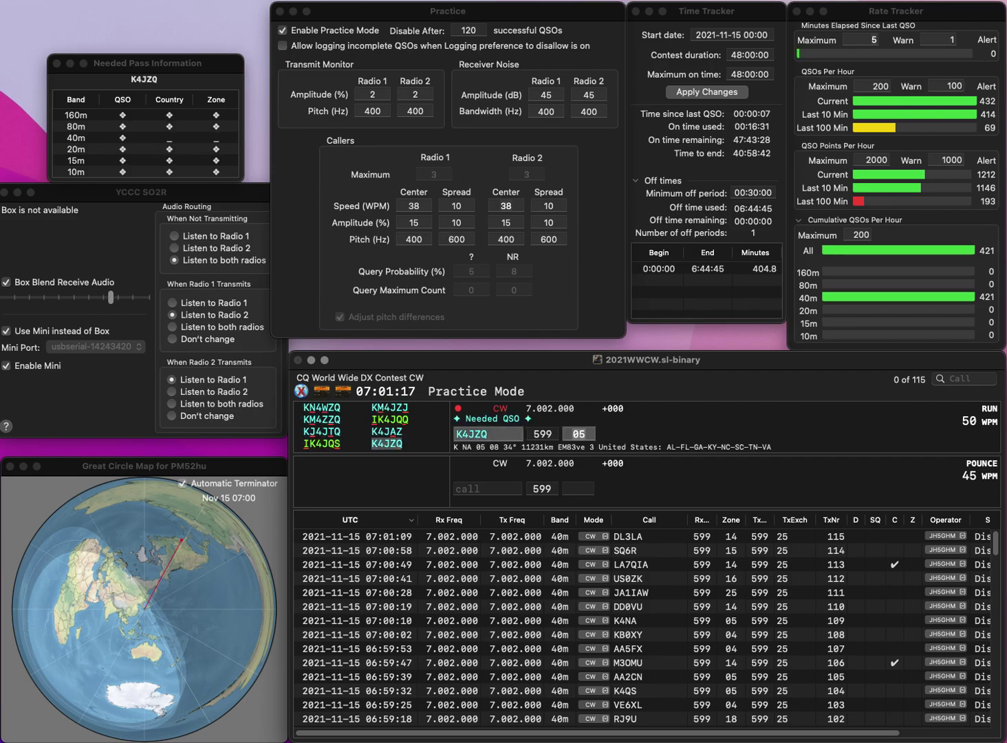
pyautogui.press('space')
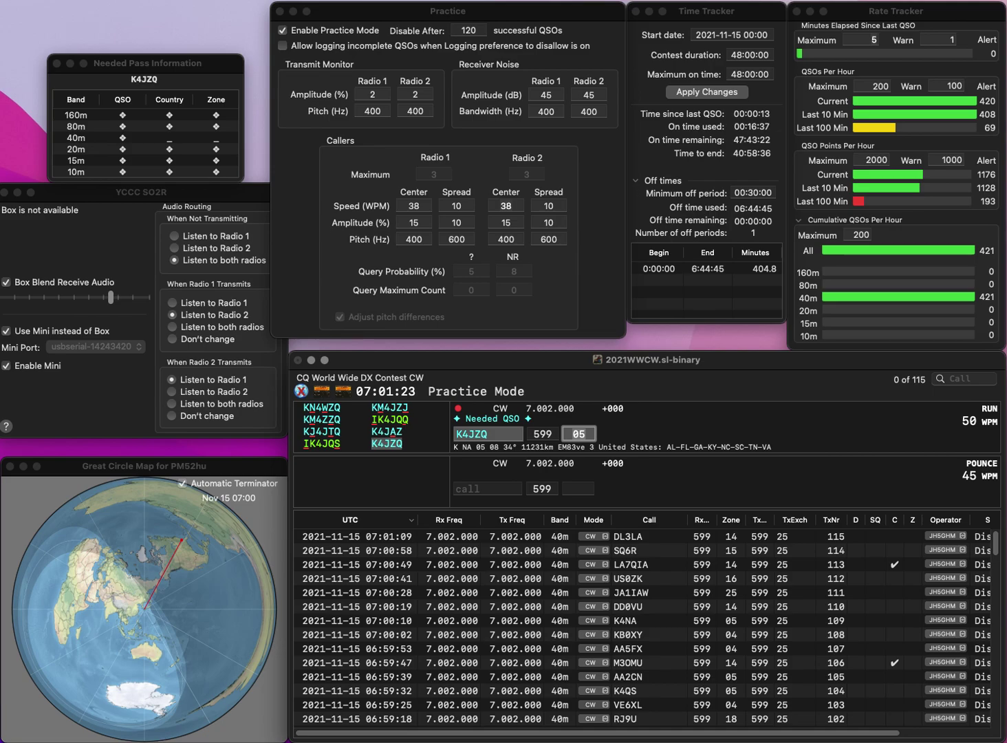
pyautogui.press('Return')
pyautogui.write('VE3UN')
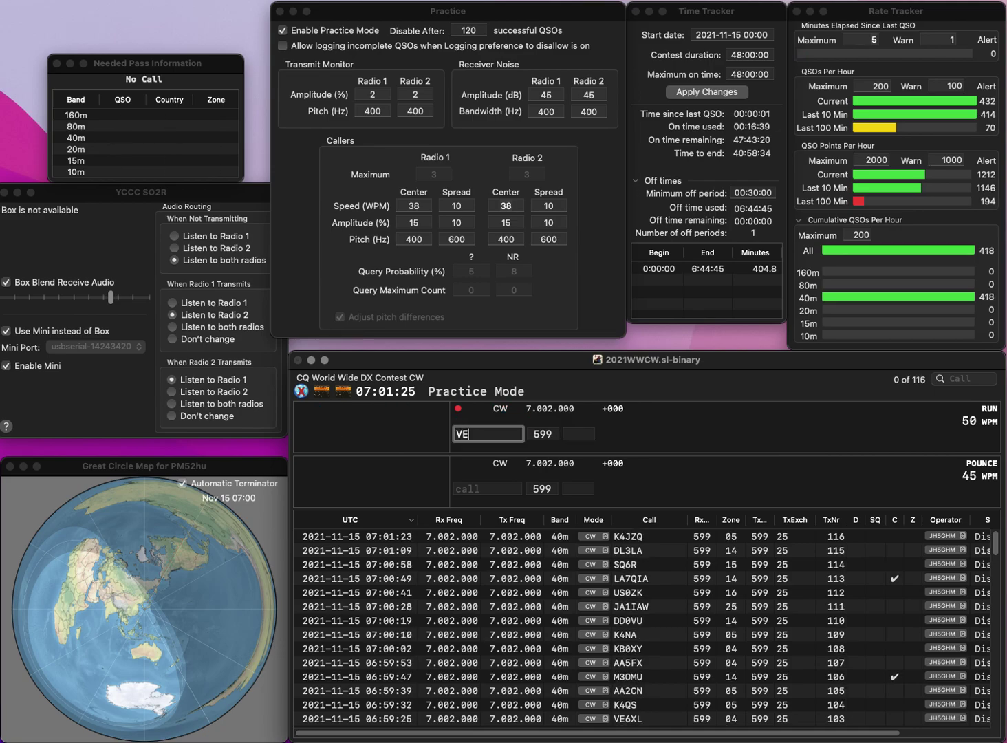
pyautogui.press('space')
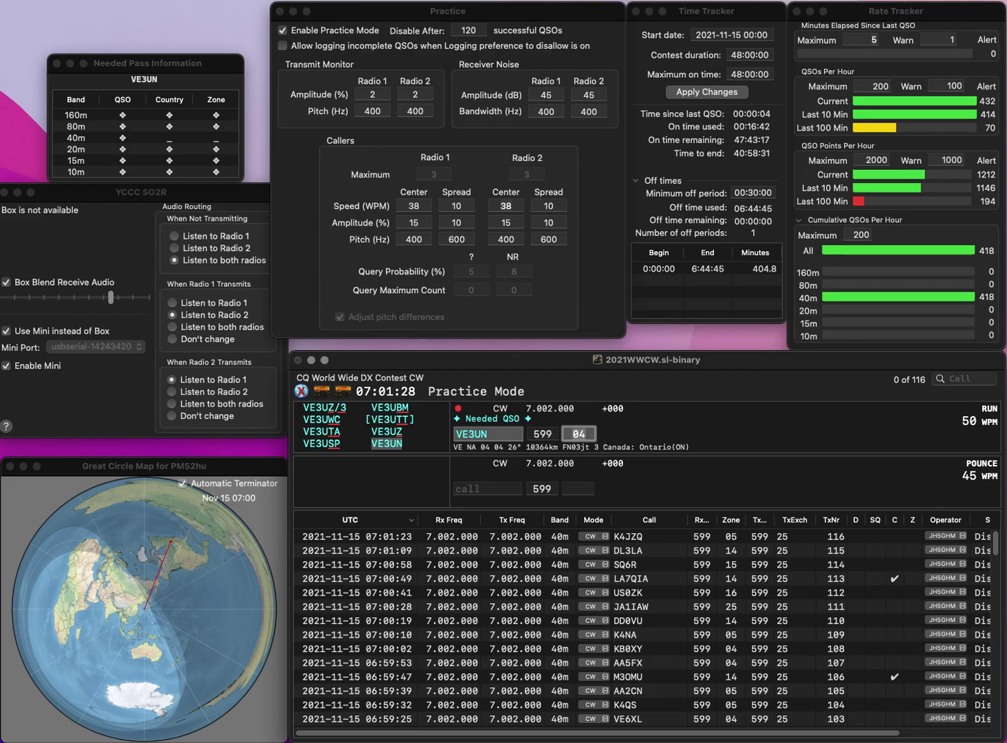
pyautogui.press('Return')
pyautogui.write('K')
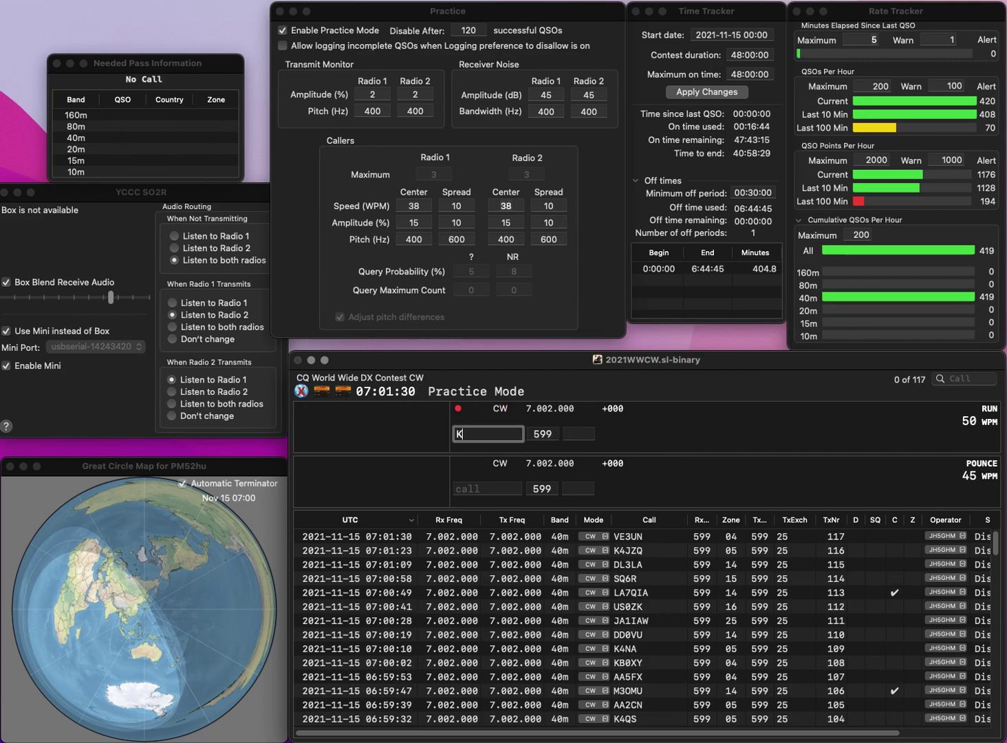
pyautogui.write('4MIL')
pyautogui.press('space')
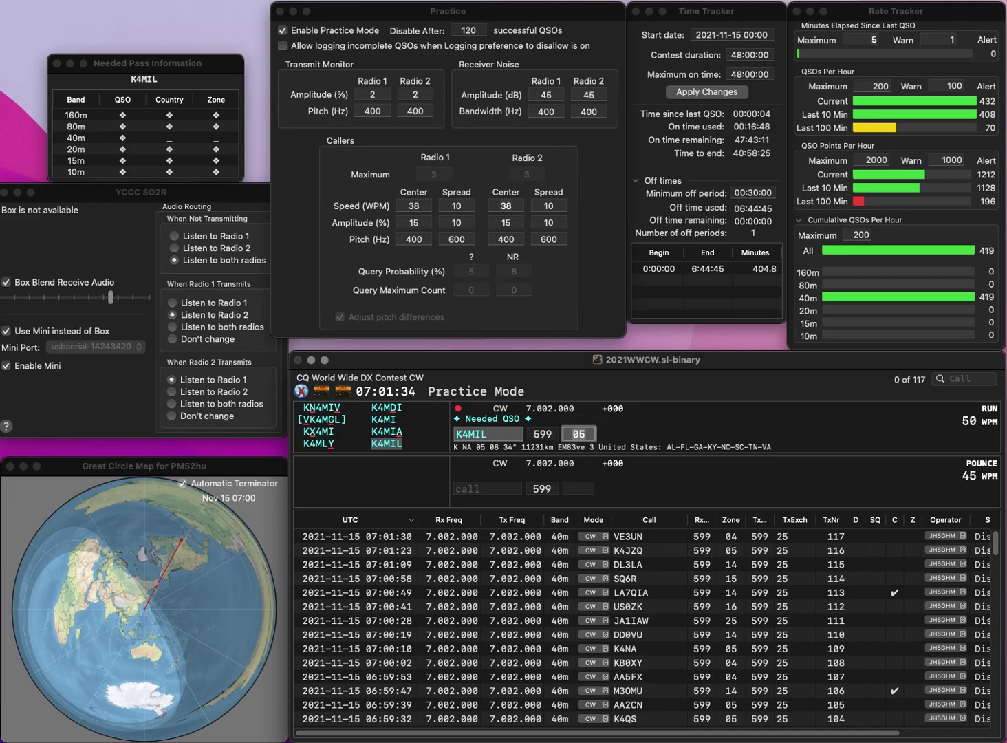
pyautogui.press('Return')
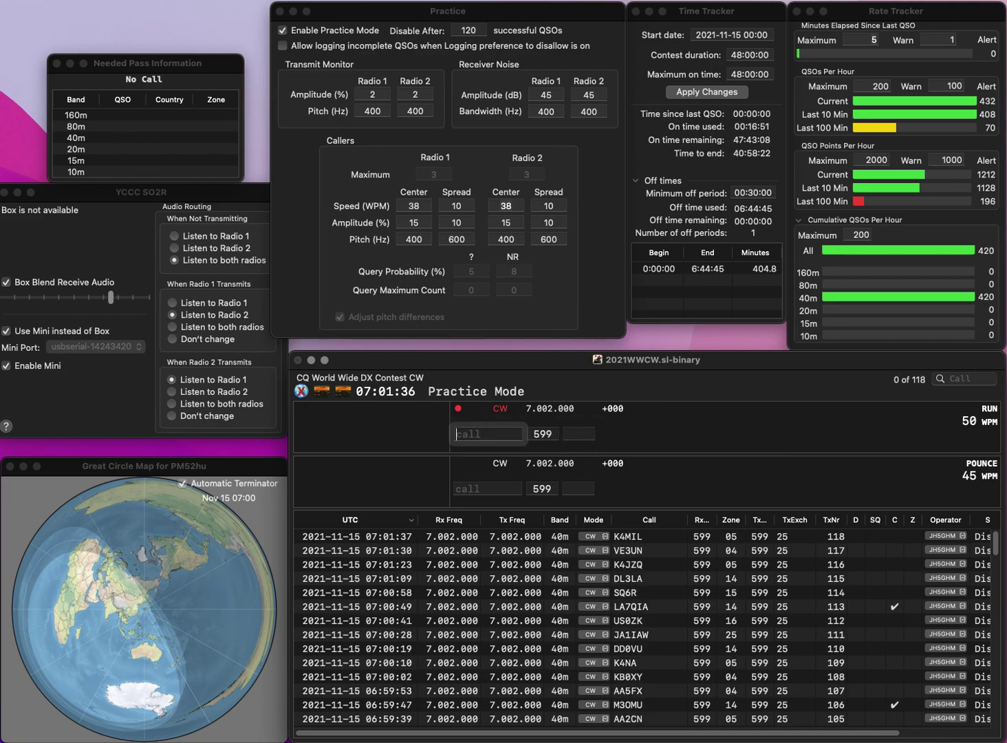
pyautogui.write('R')
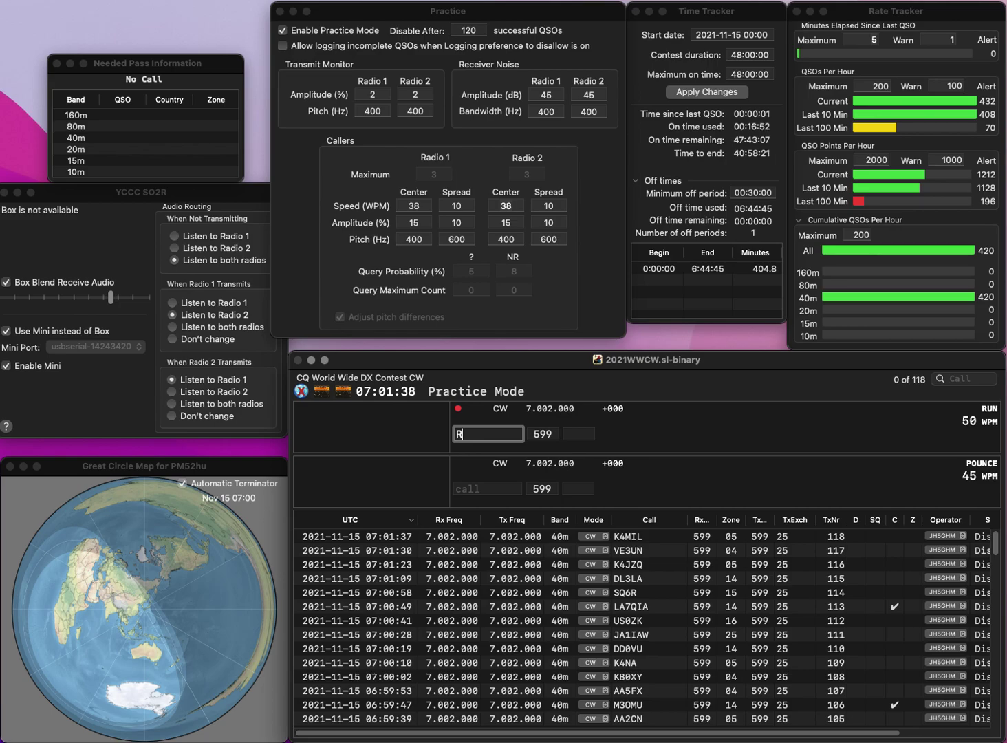
pyautogui.write('K3P')
pyautogui.press('space')
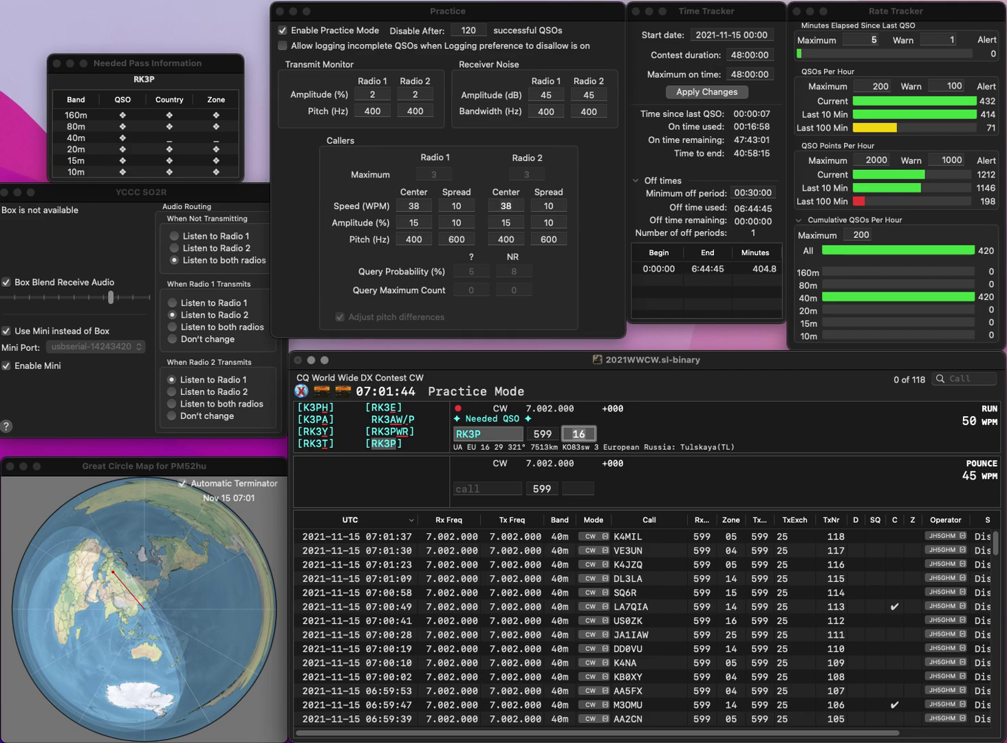
pyautogui.write('DK5ZX')
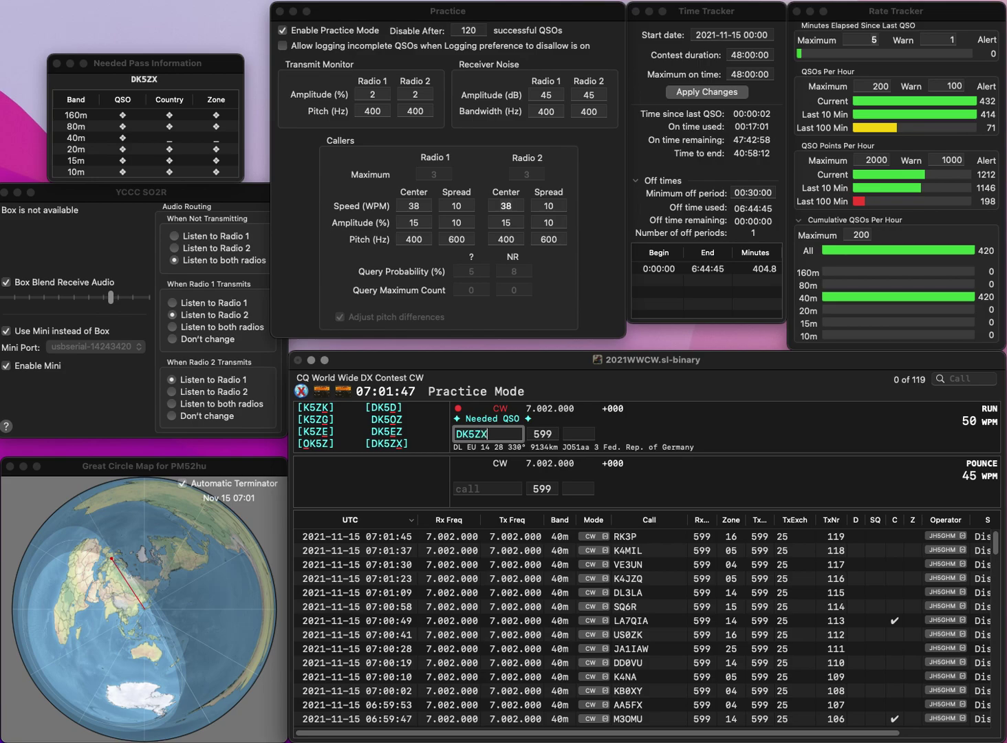
pyautogui.press('Return')
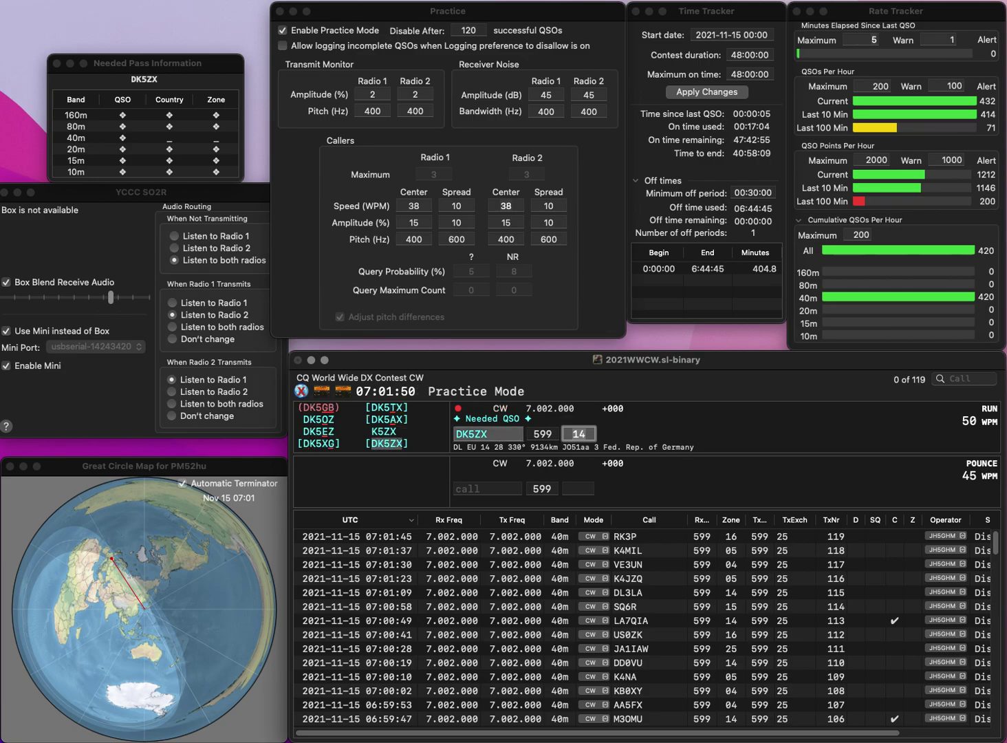
pyautogui.press('Return')
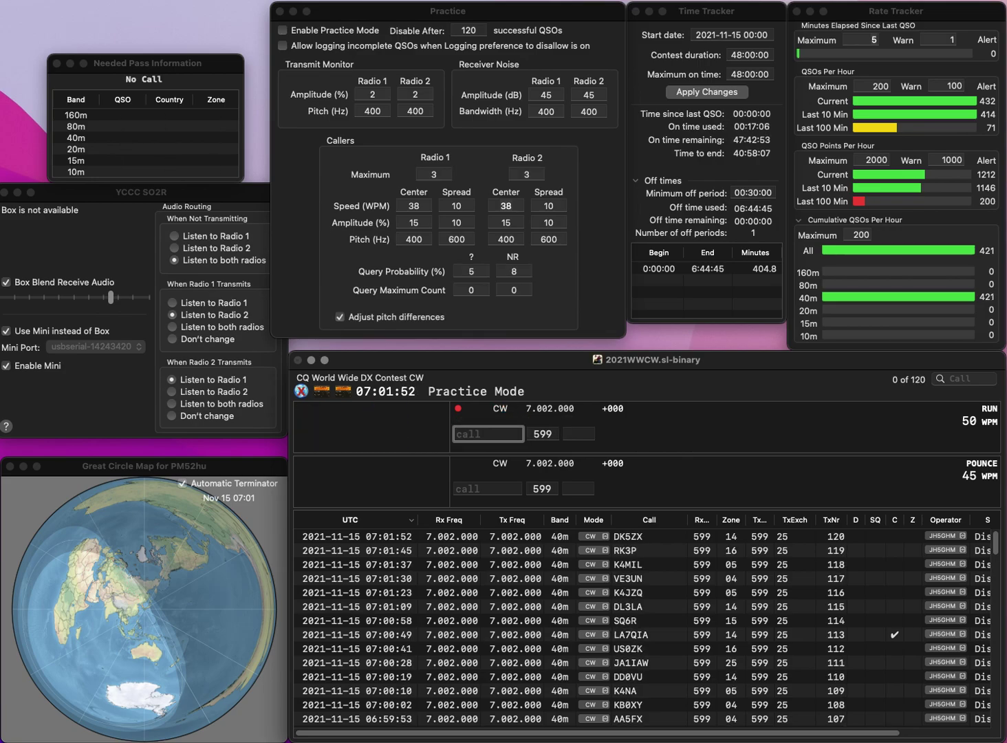